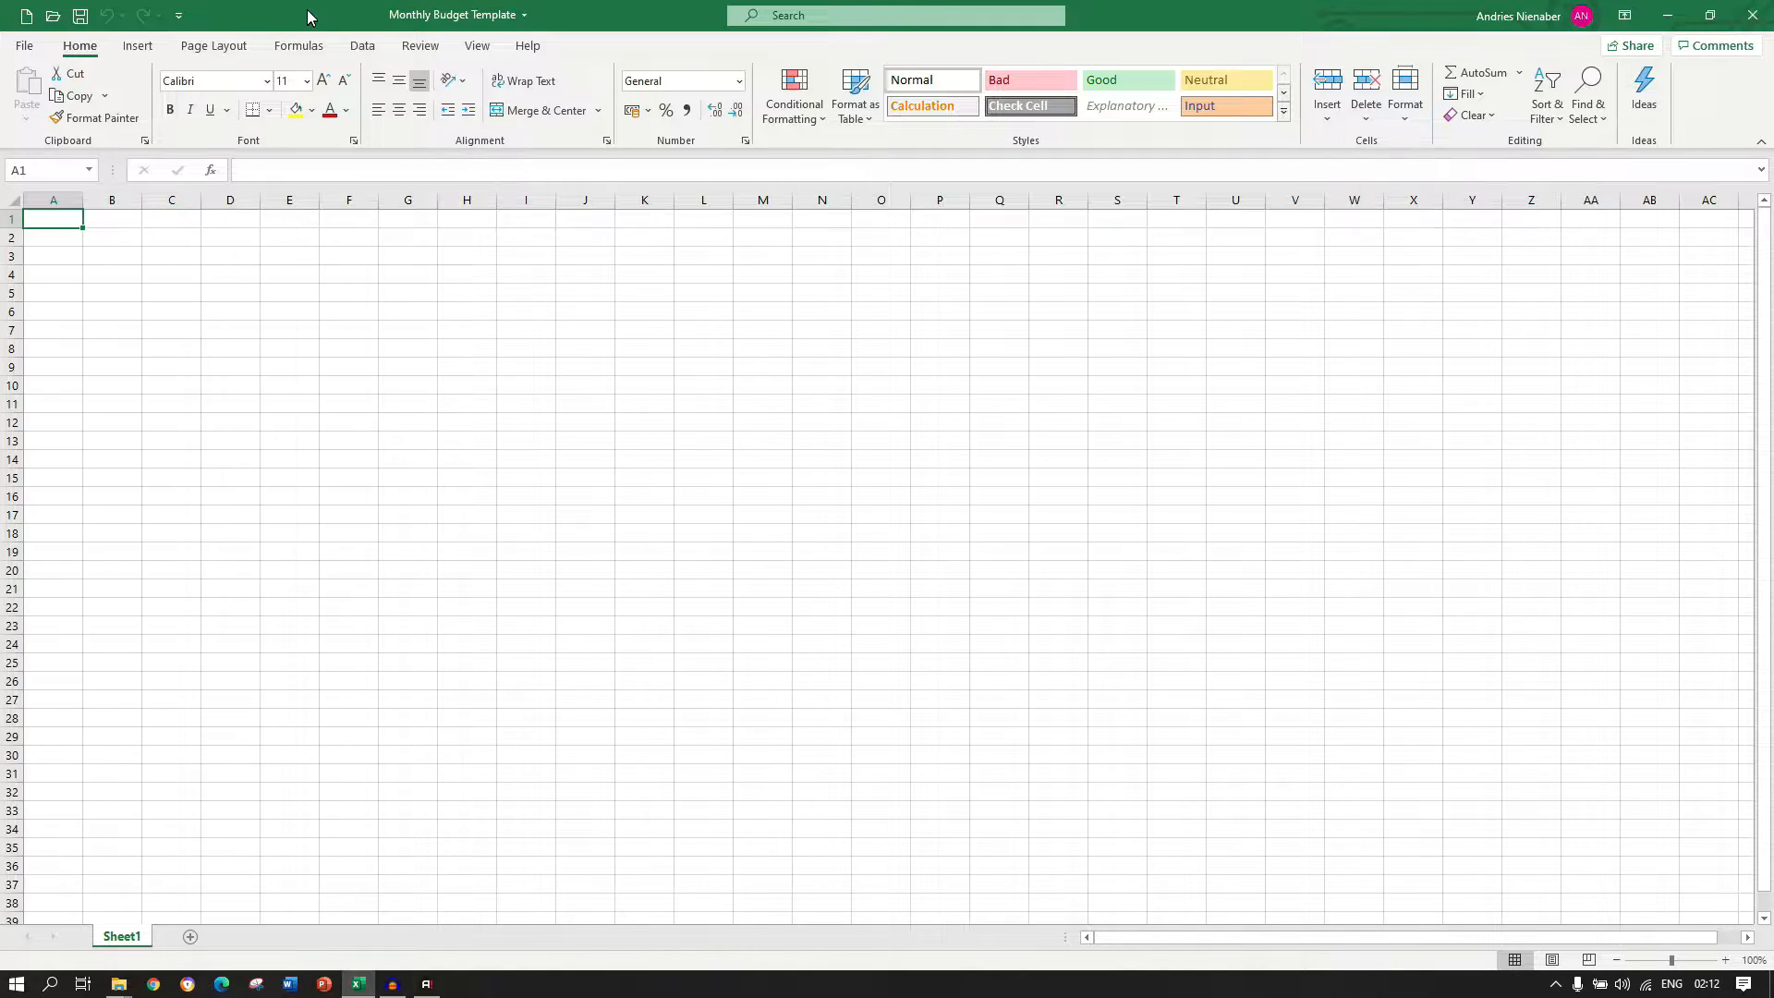
Enter the title "Monthly Budget" in cell A1.
type("Mo")
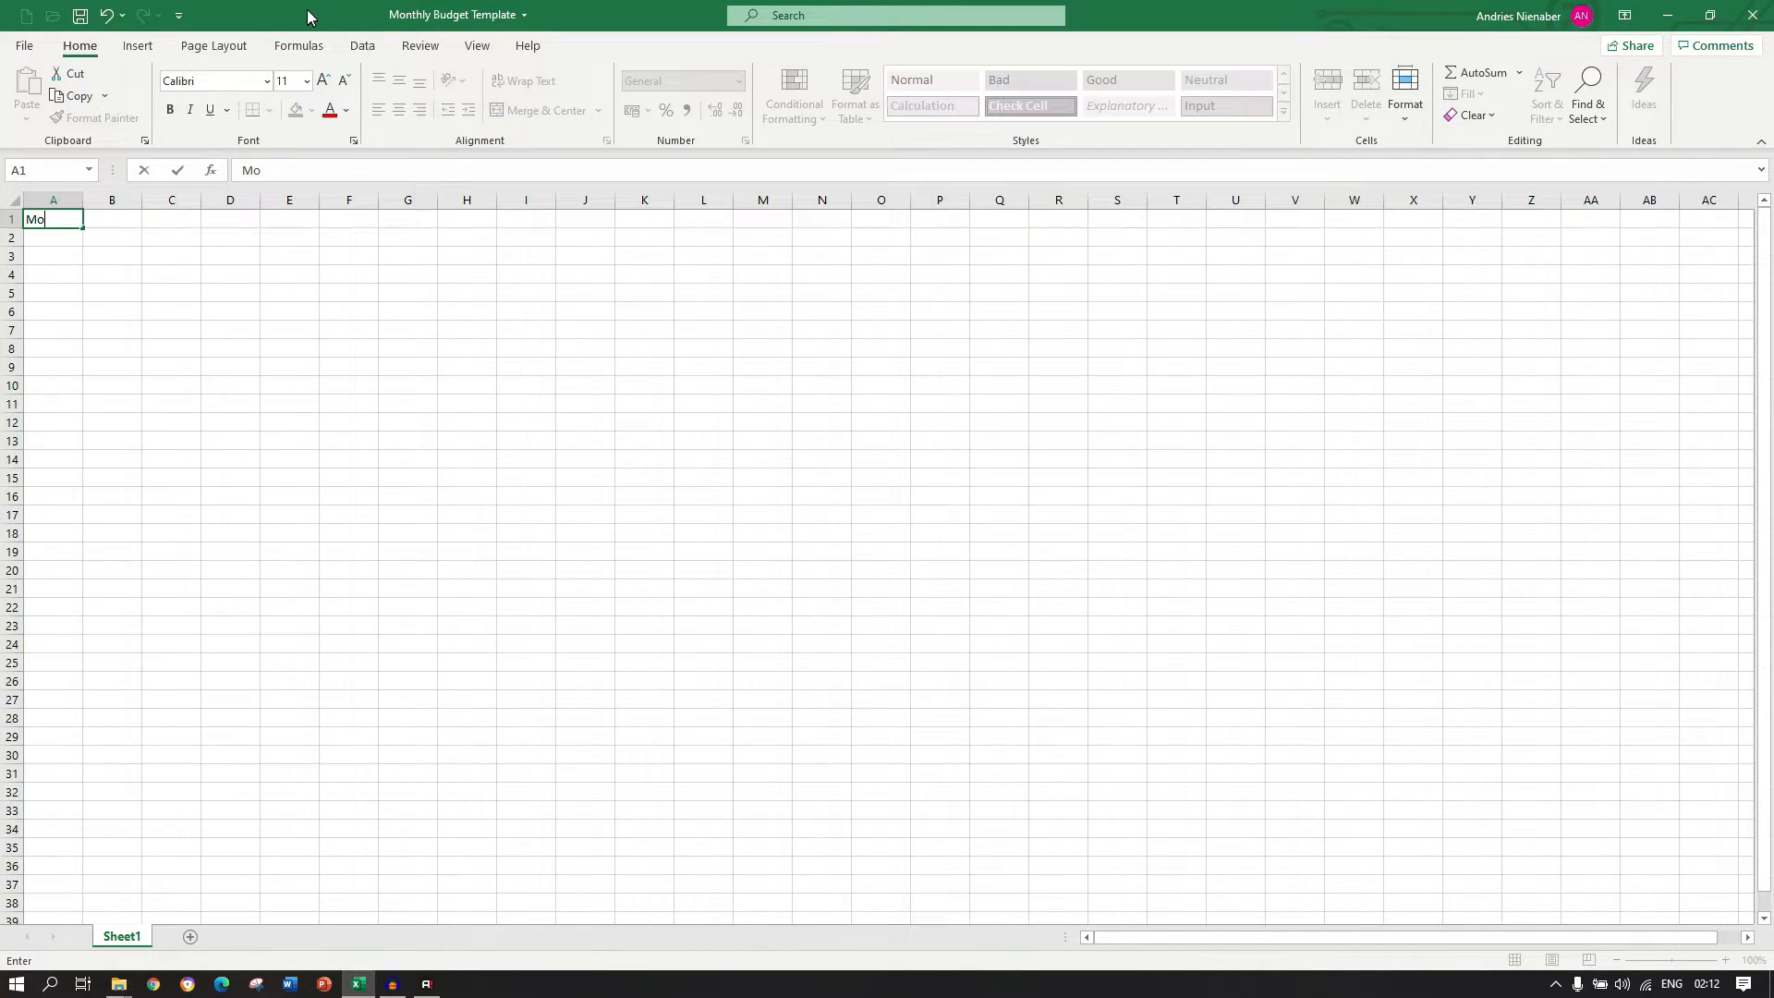
type("nthly Budg")
key("Return")
key("Return")
key("Return")
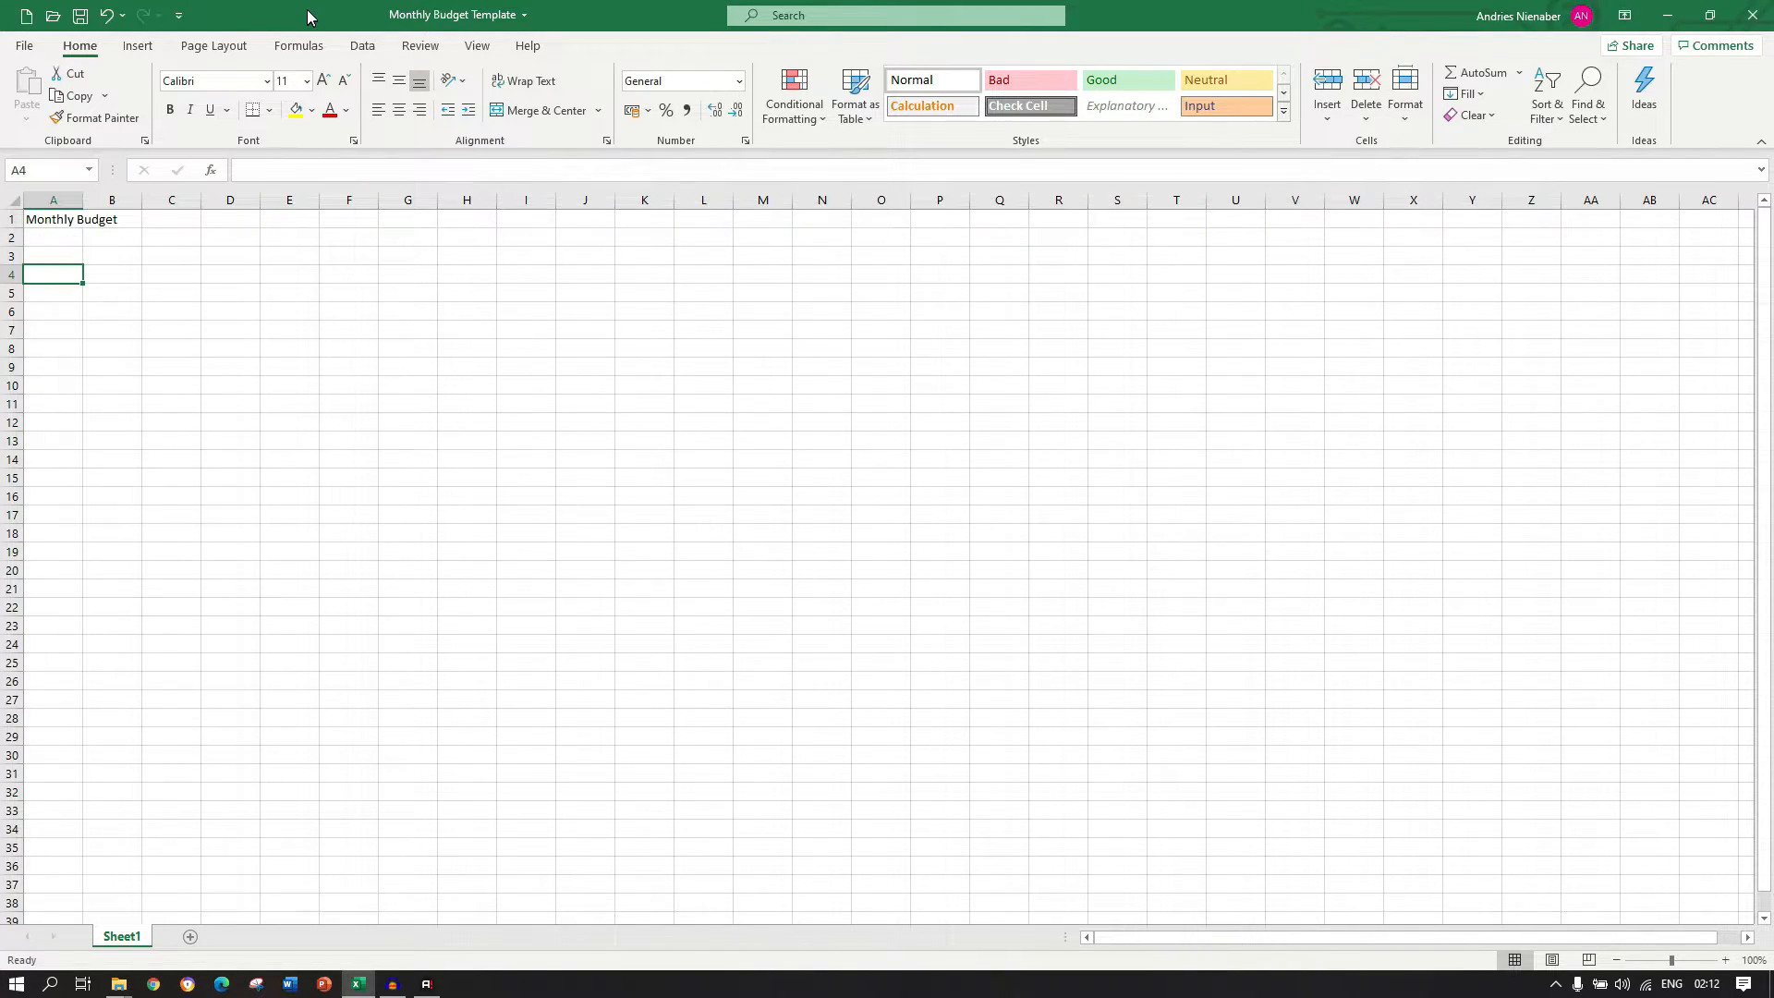
Enter the headings Bills, Jan 2020, Feb 2020 and Mar 2020 in cells A4 to D4.
type("Bills")
key("Tab")
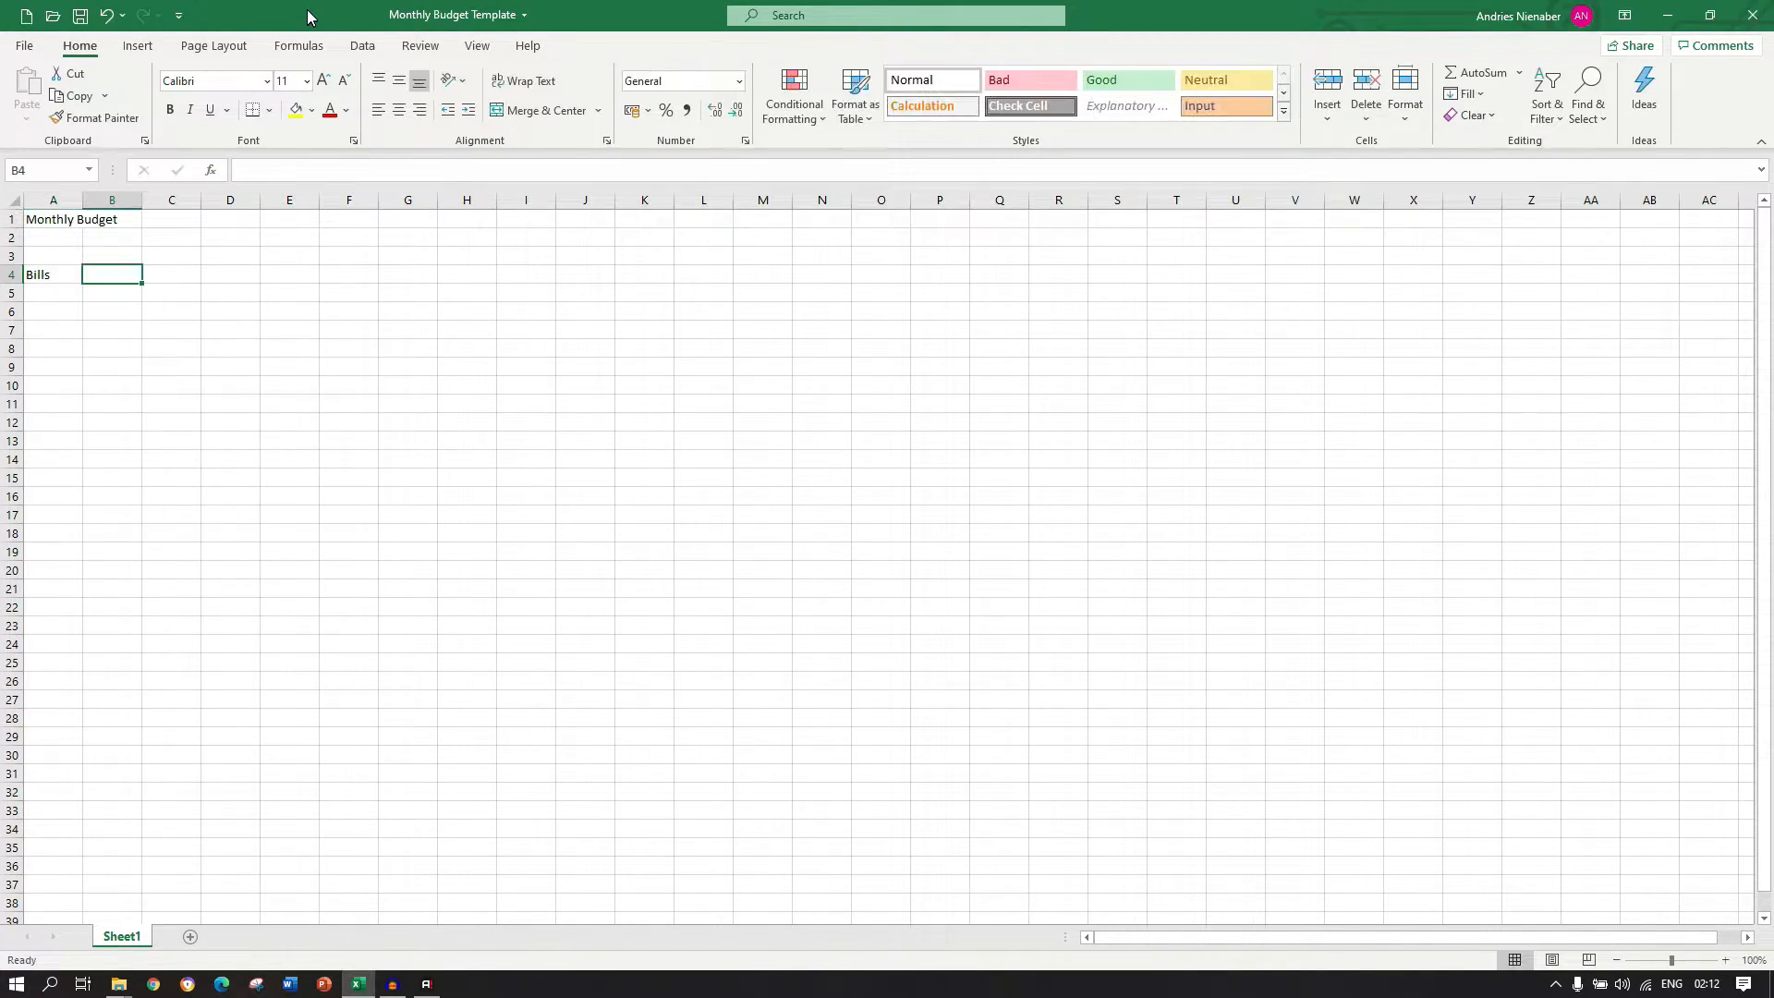
type("Jan")
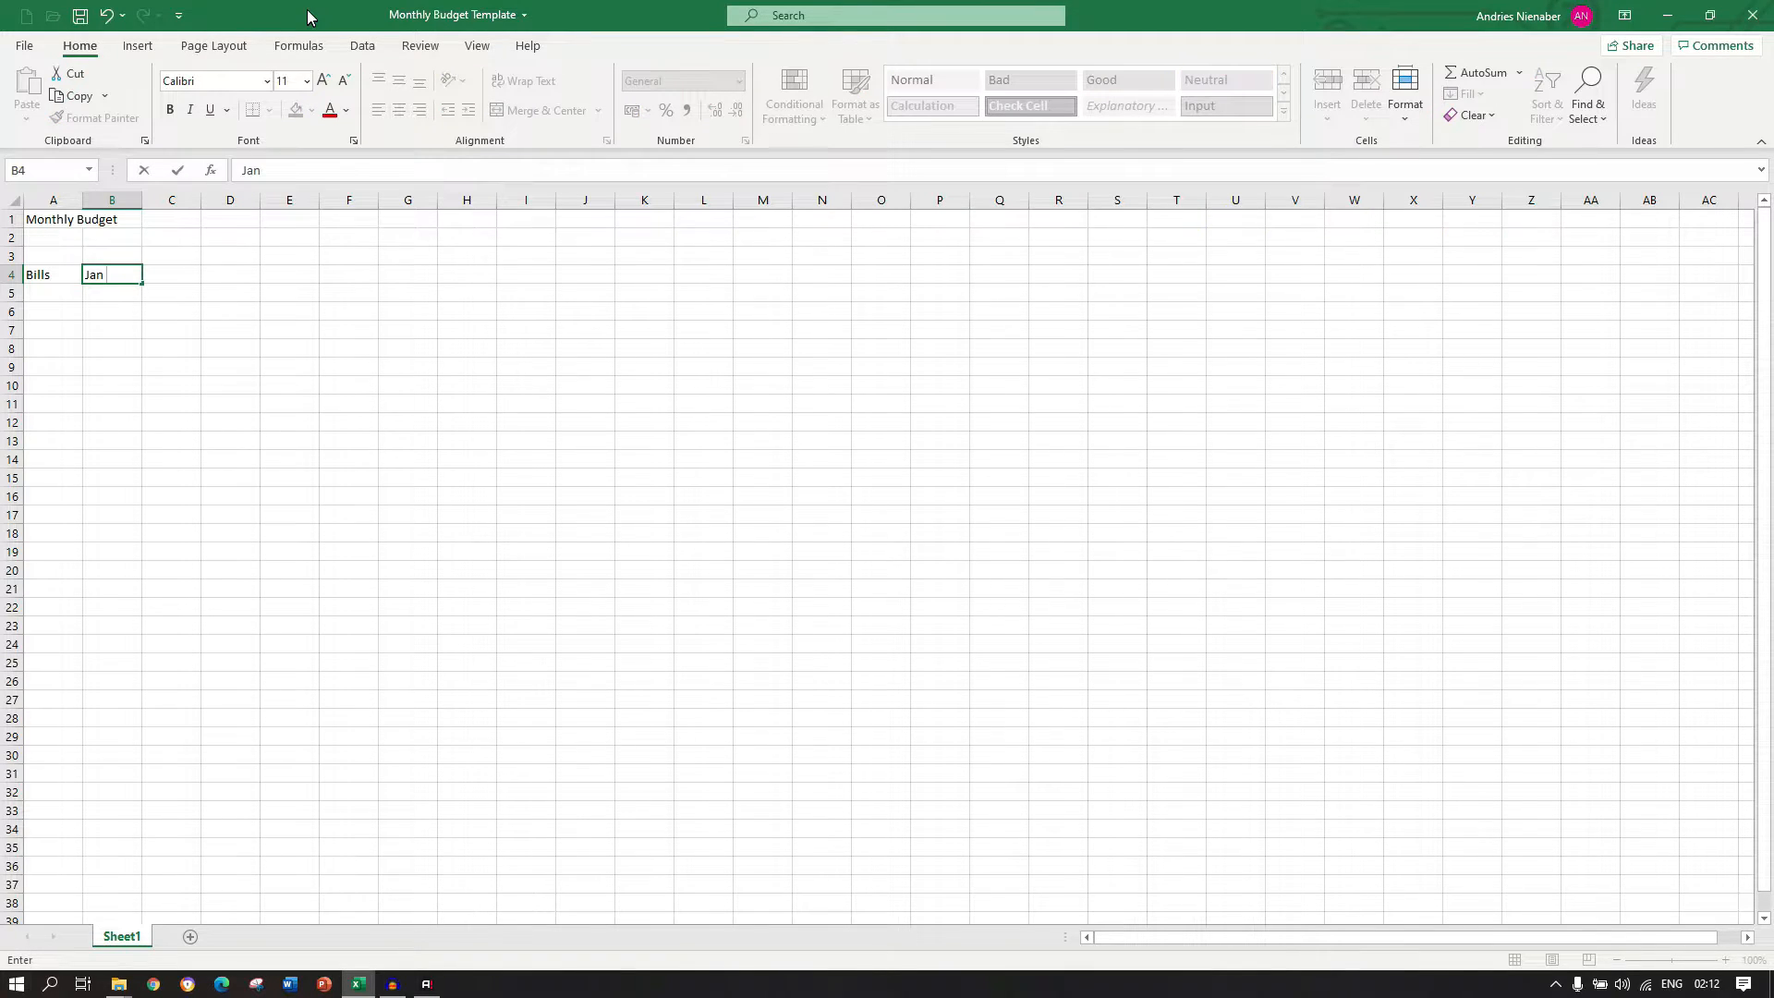
type(" 2020")
key("Tab")
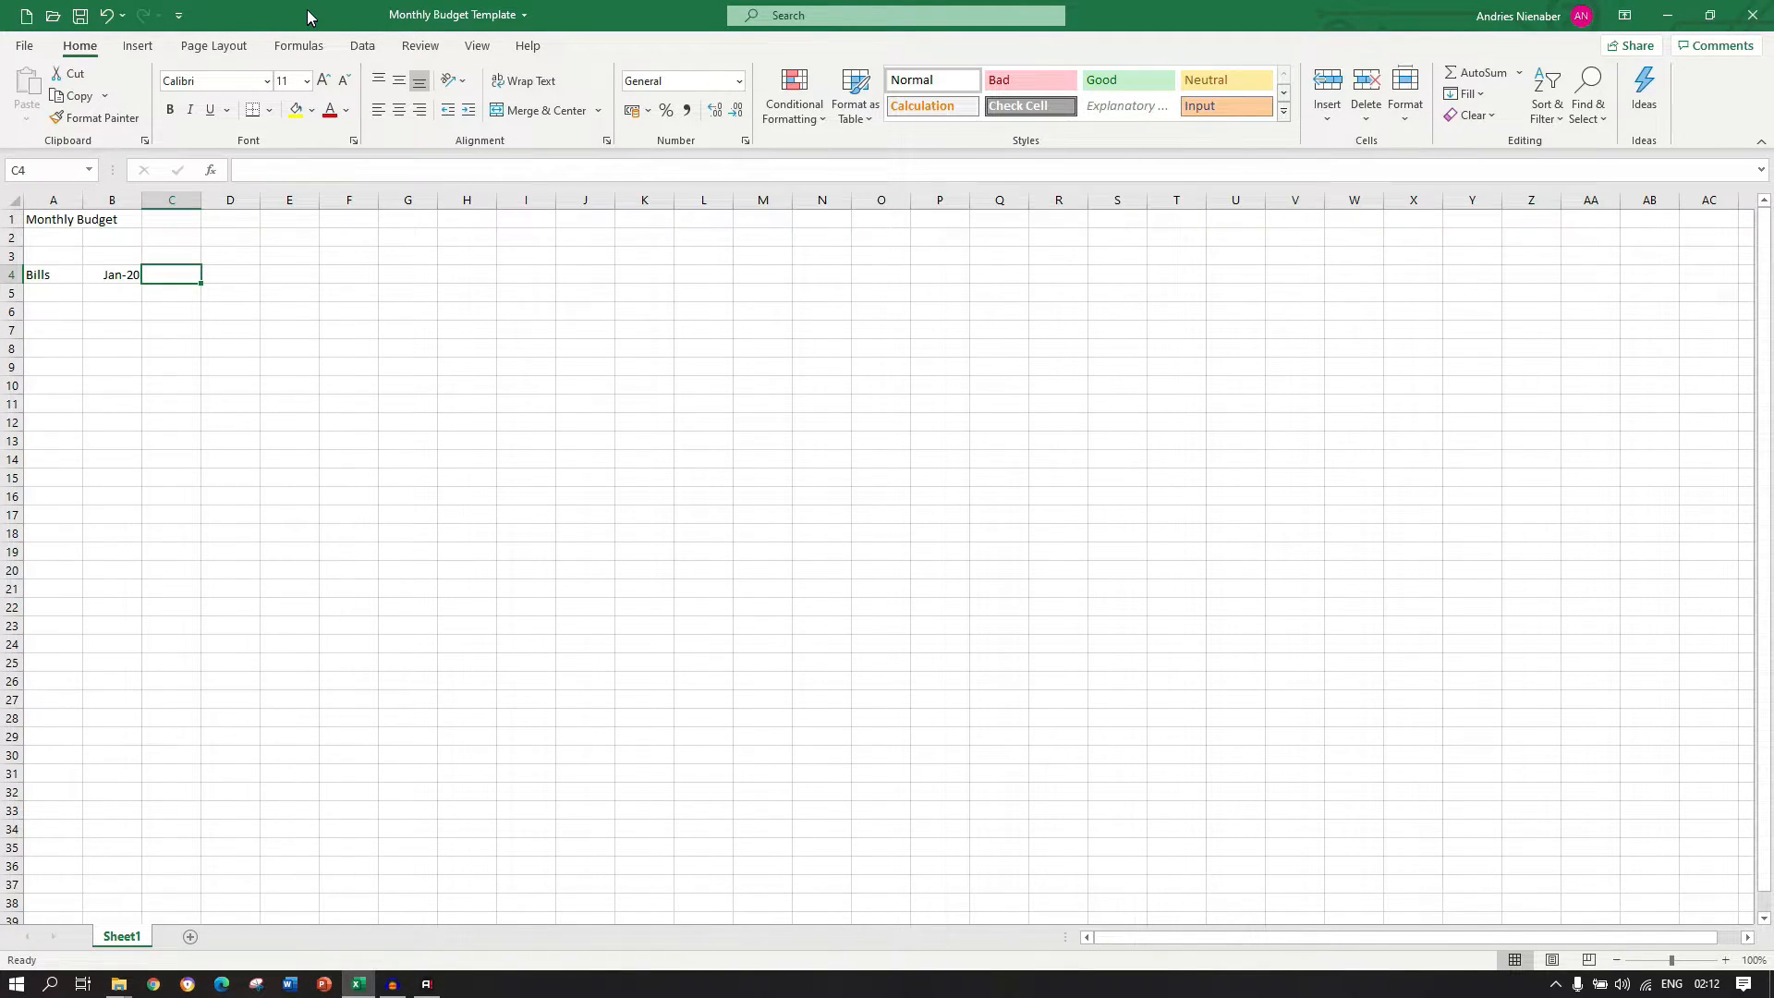
type("Feb 2020")
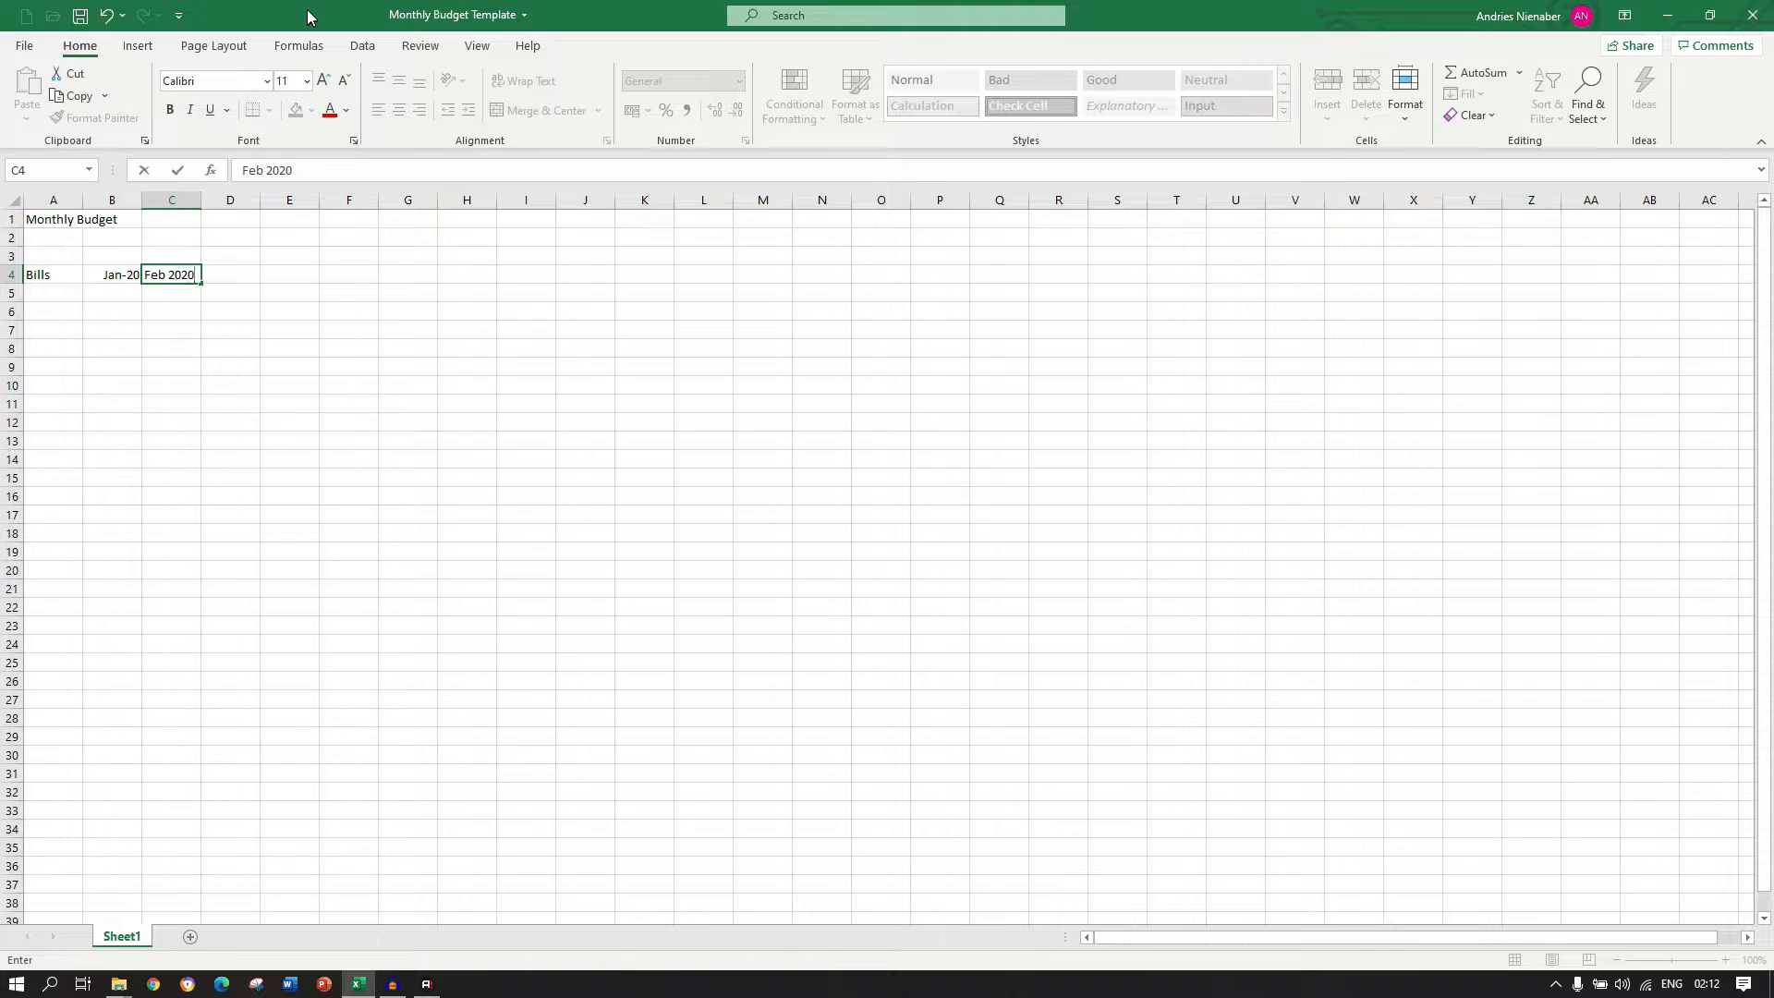
key("Tab")
type("M")
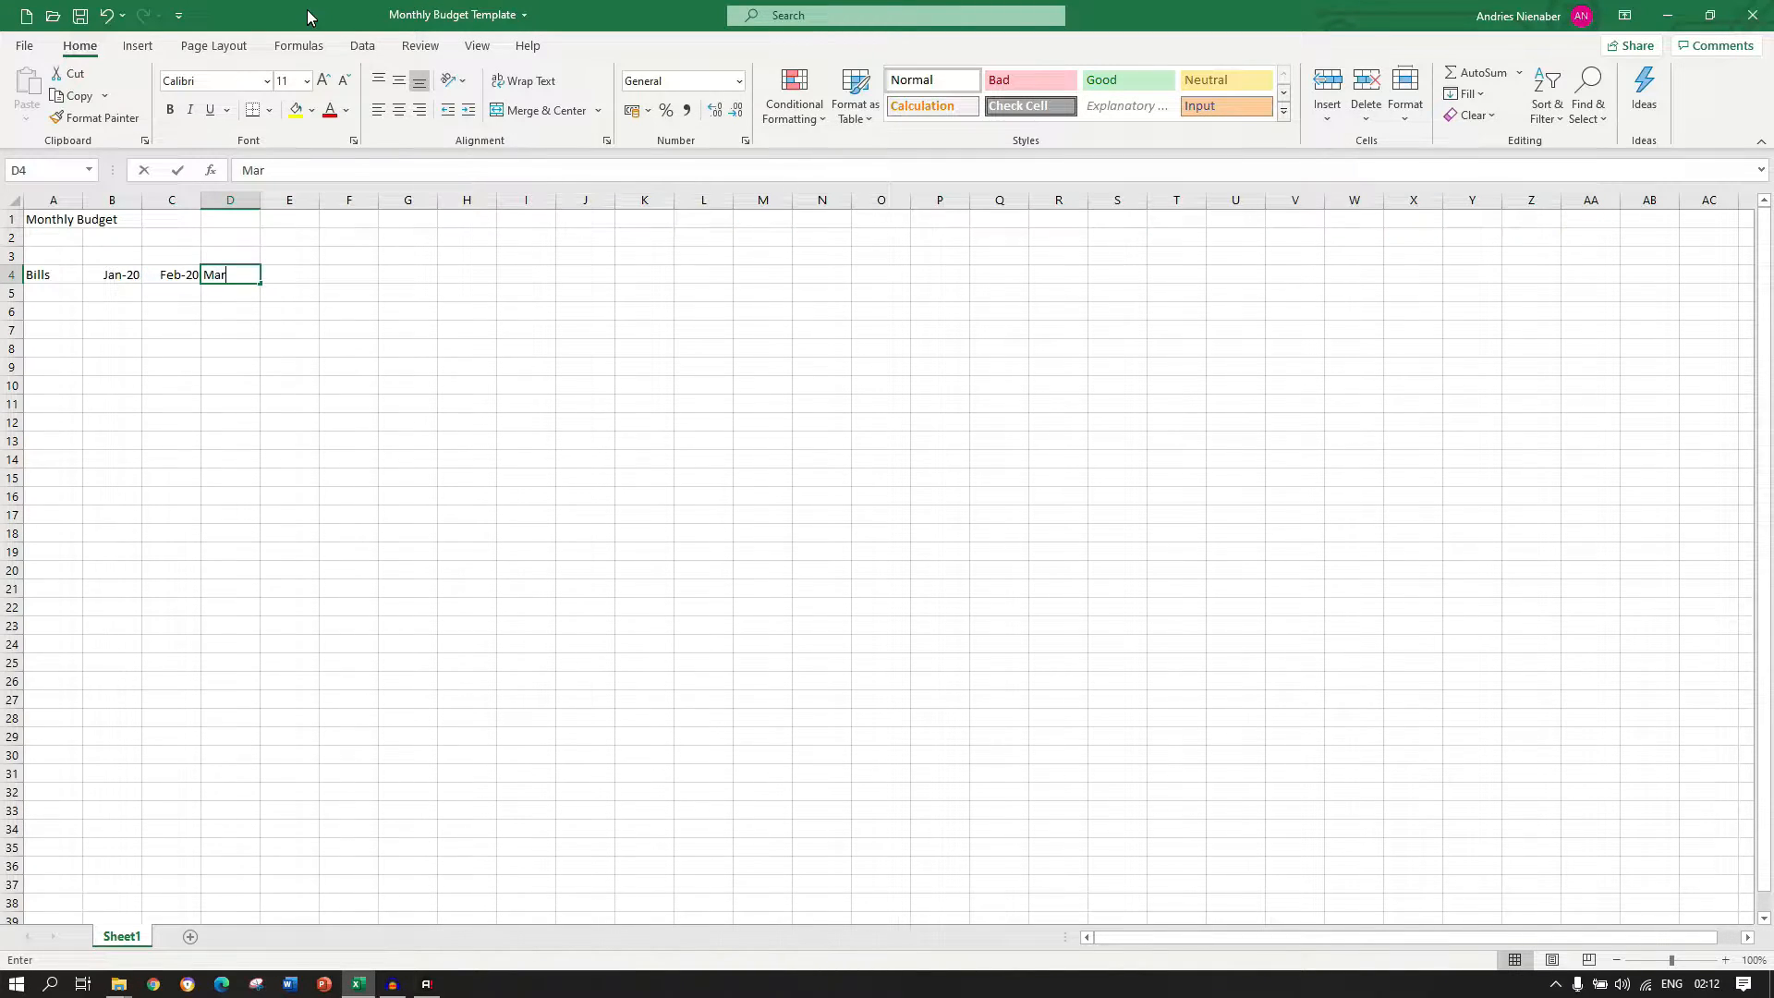
type("ar 2020")
key("Tab")
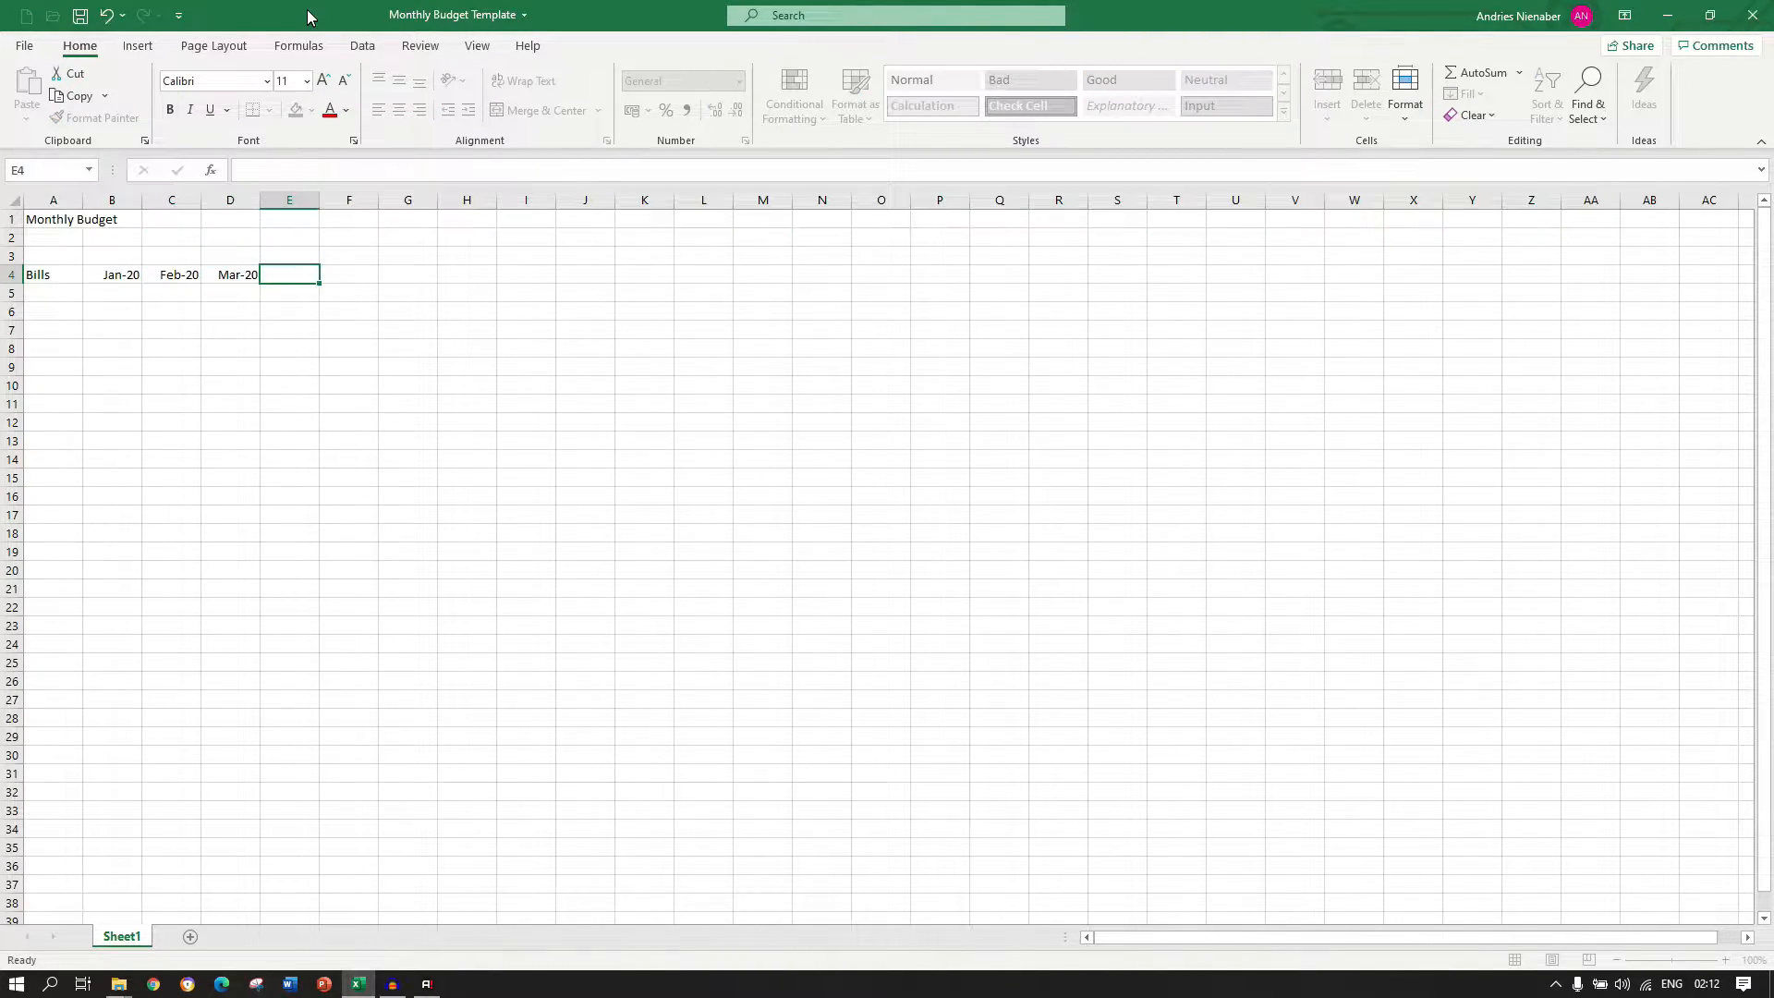
Add the headings Percentage in E4 and Total in F4.
type("Percentage")
key("Tab")
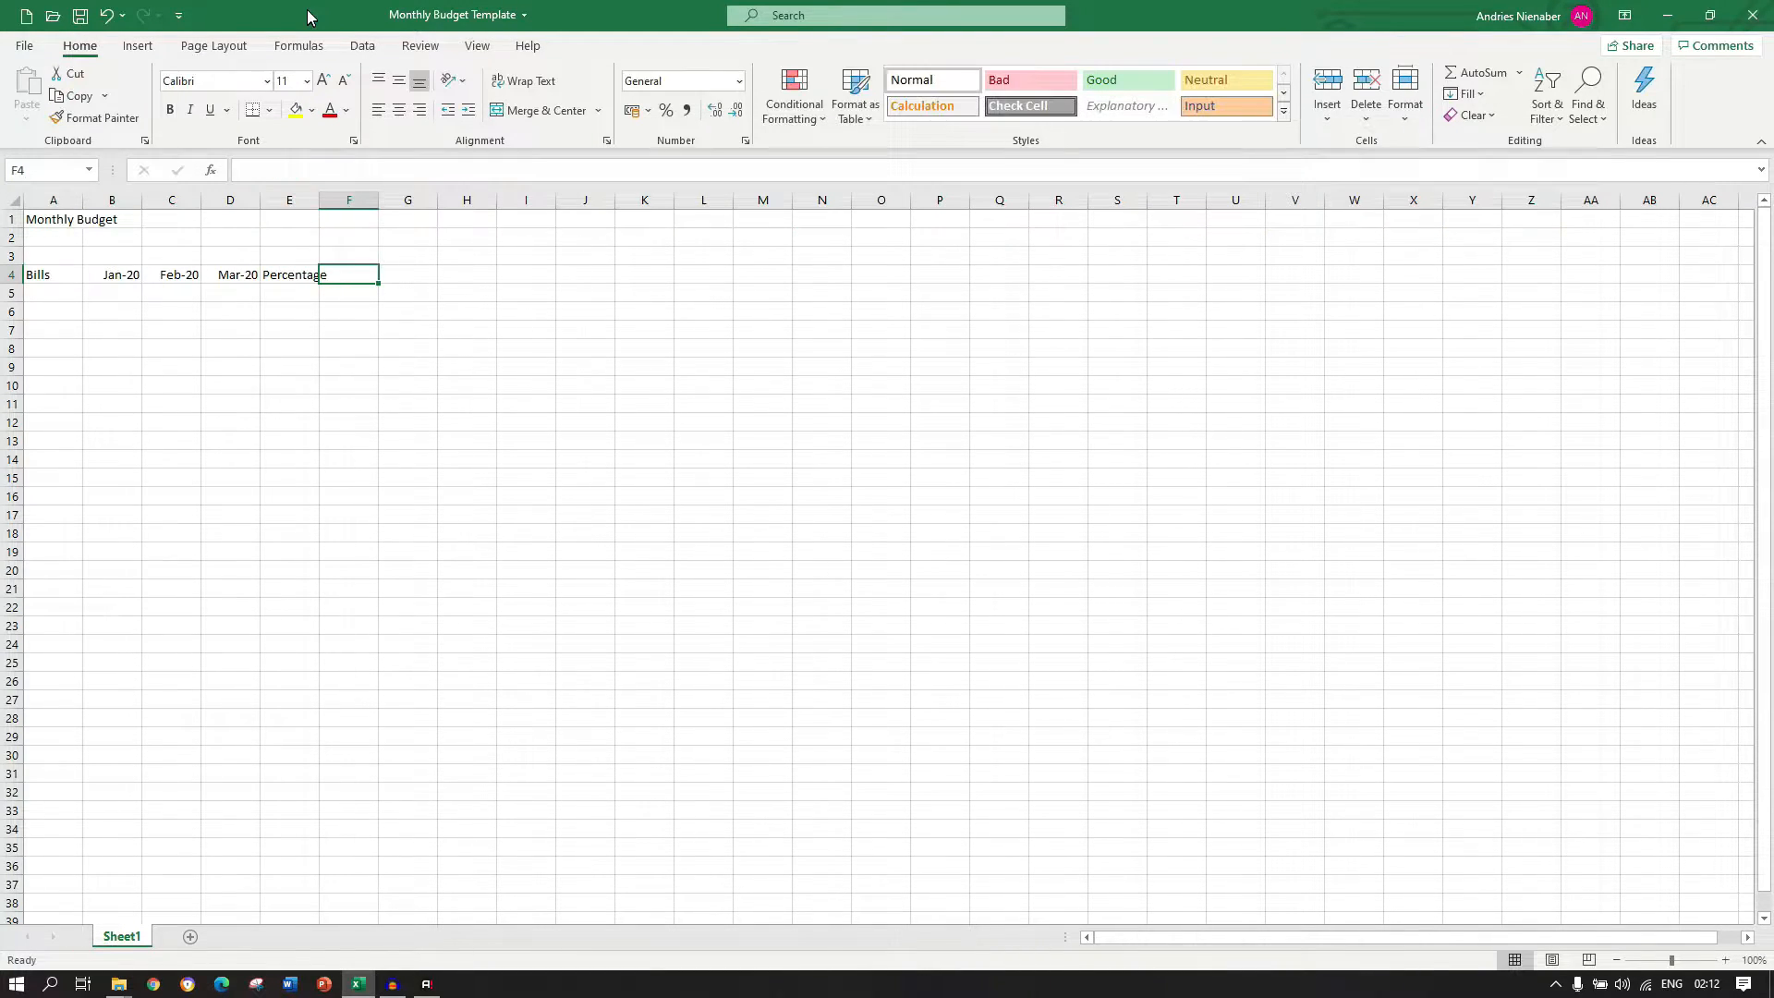
type("To ")
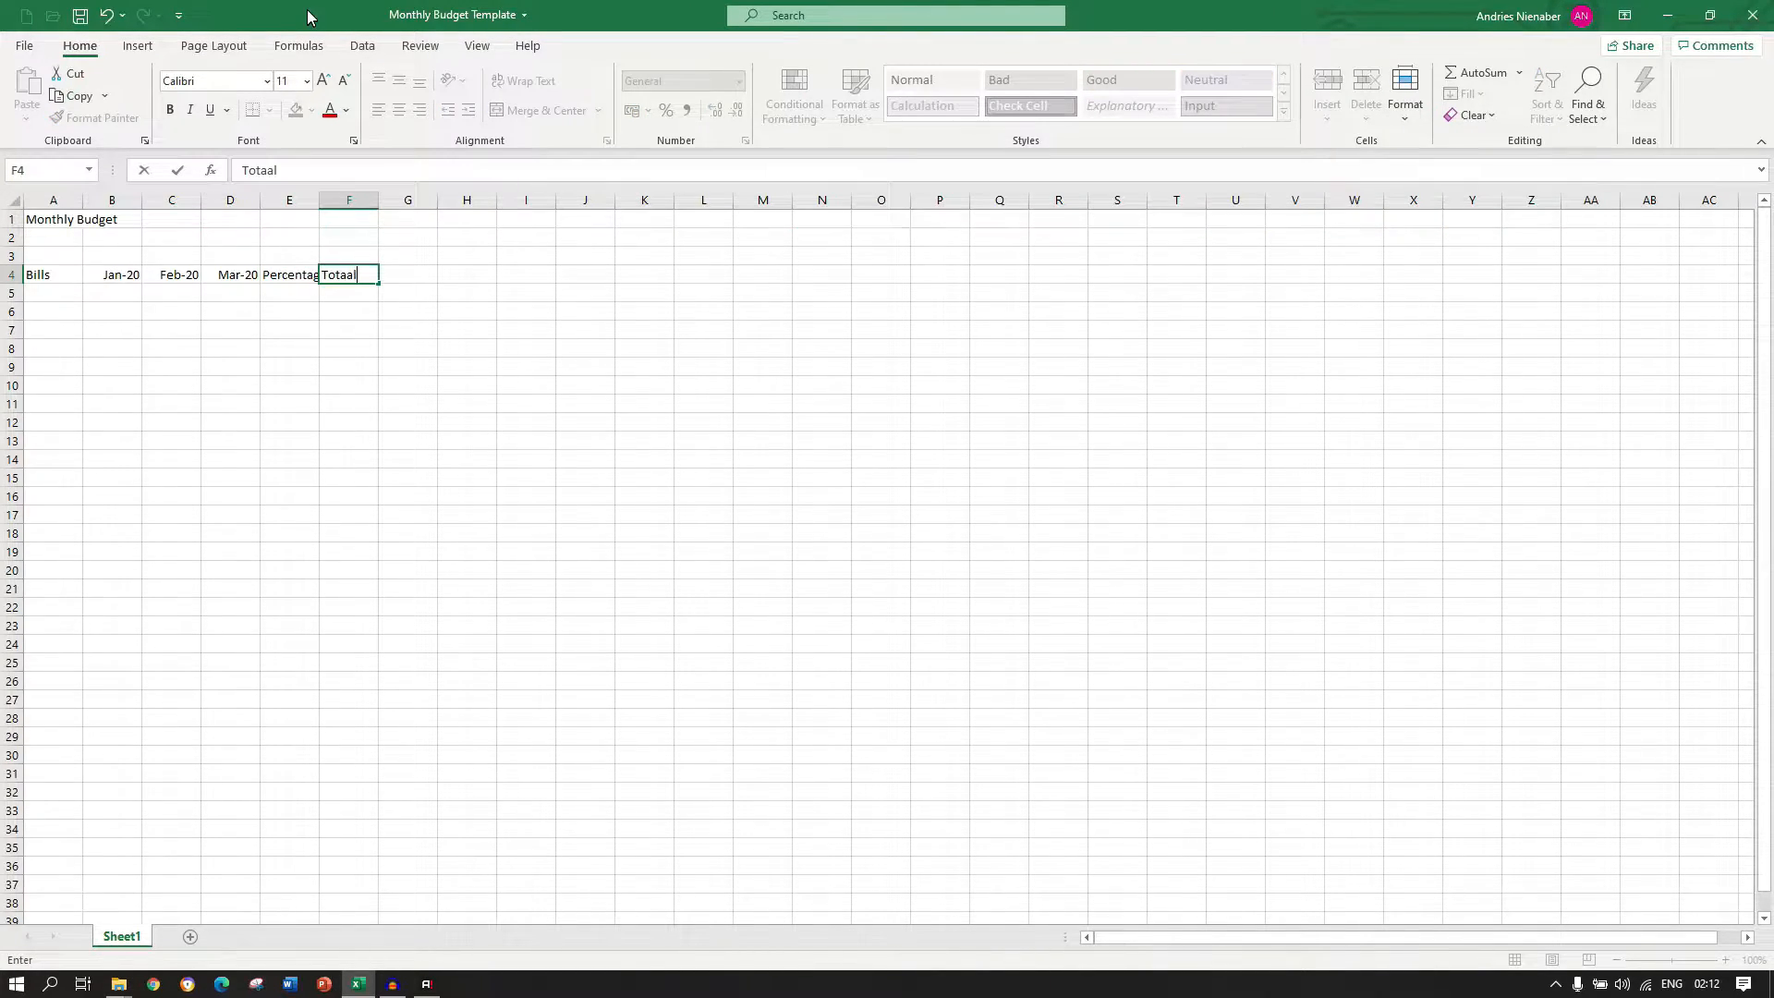
type("tal")
key("Return")
List Budget Item 1 through Budget Item 5 in cells A5 to A9 under Bills.
type("Budget It")
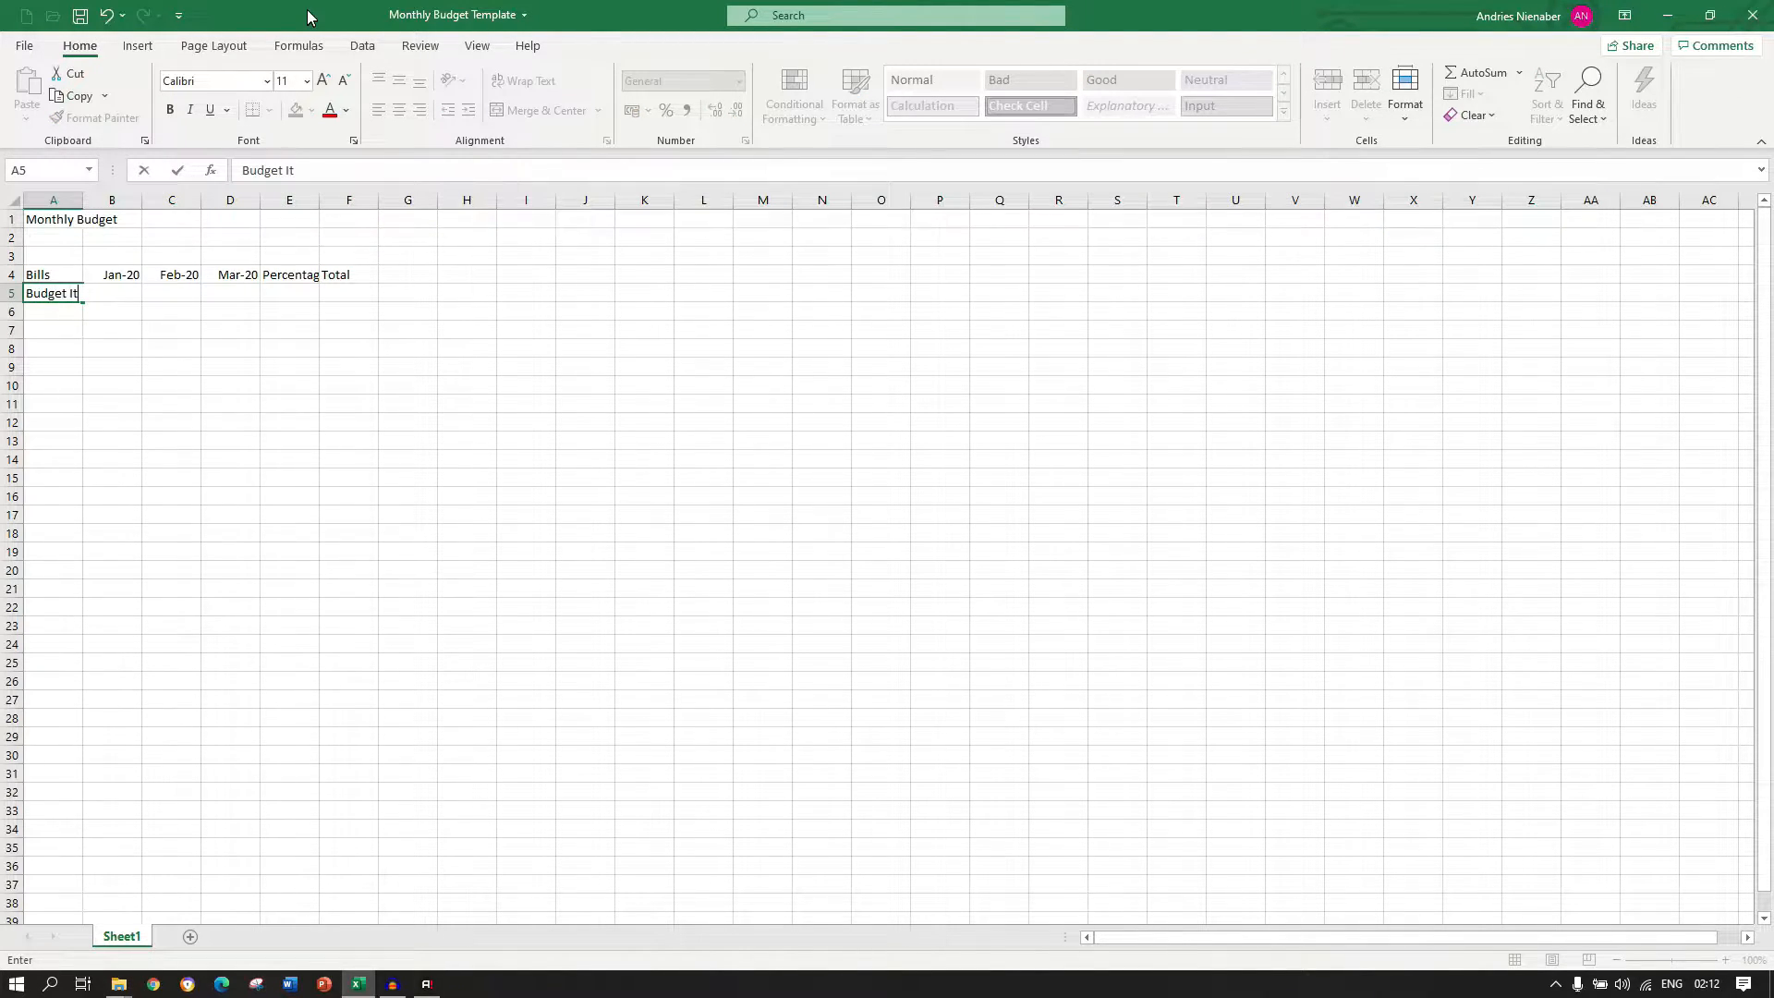
type("em 1")
key("Return")
type("B")
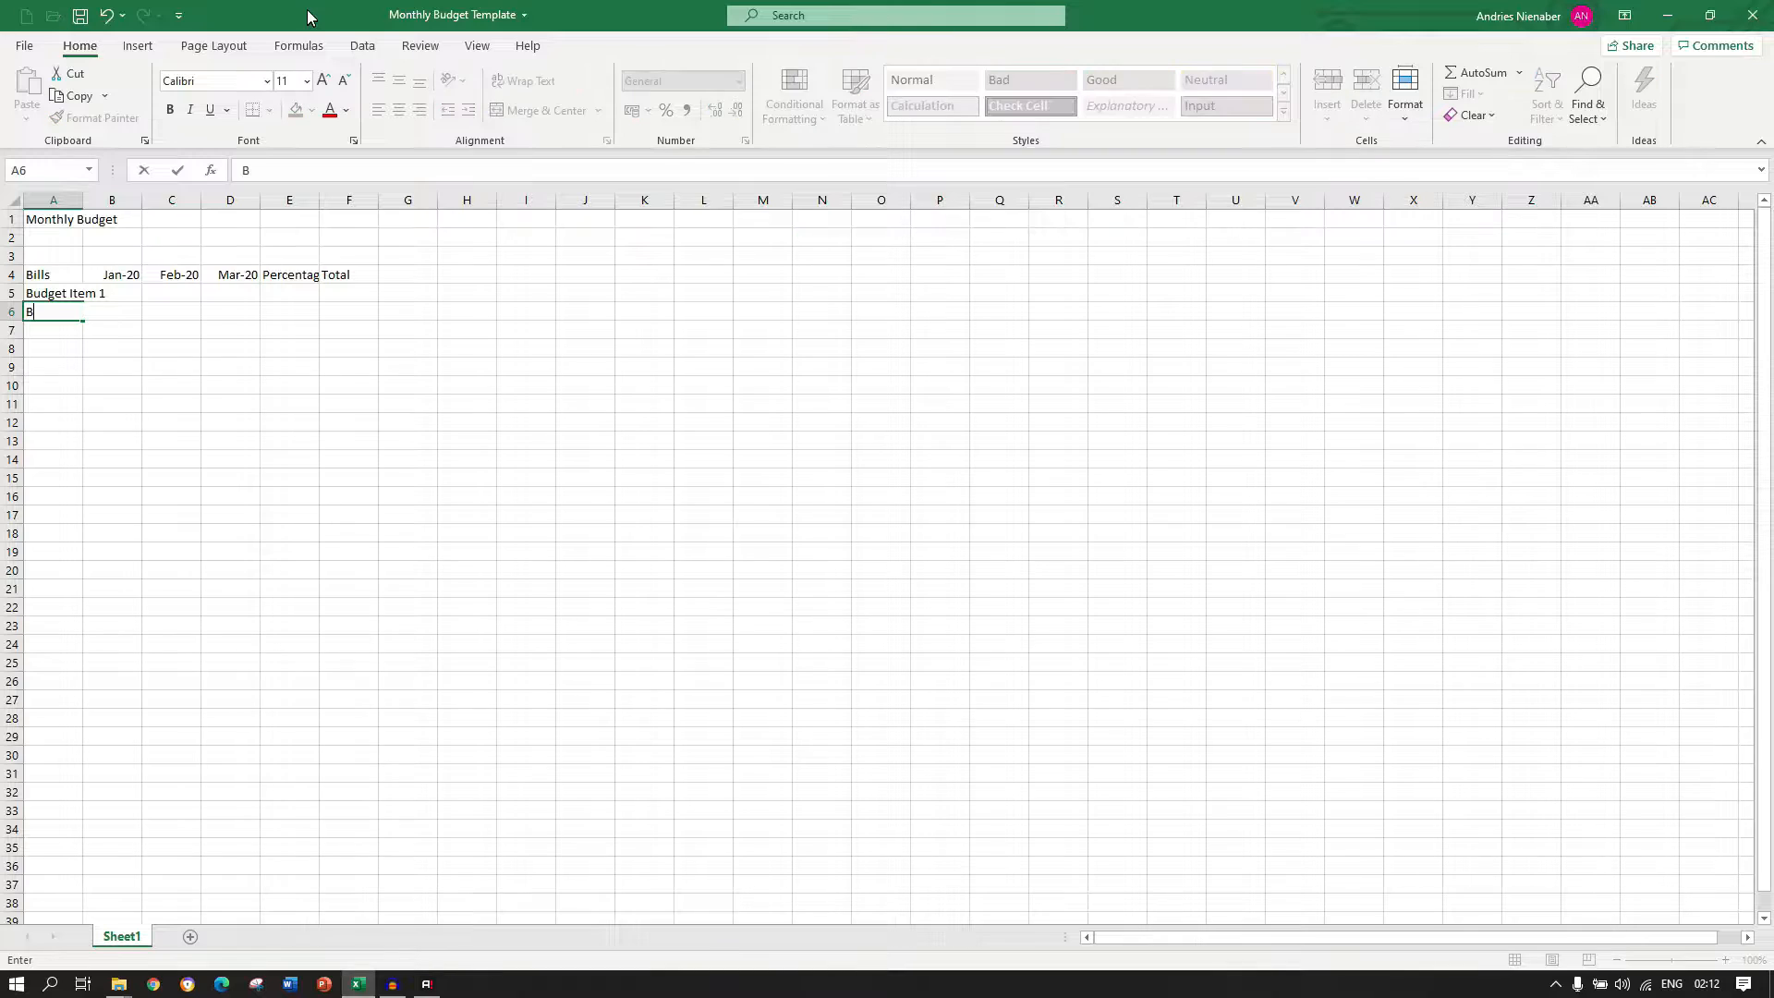
type("udget Item 2")
key("Return")
type("Bu")
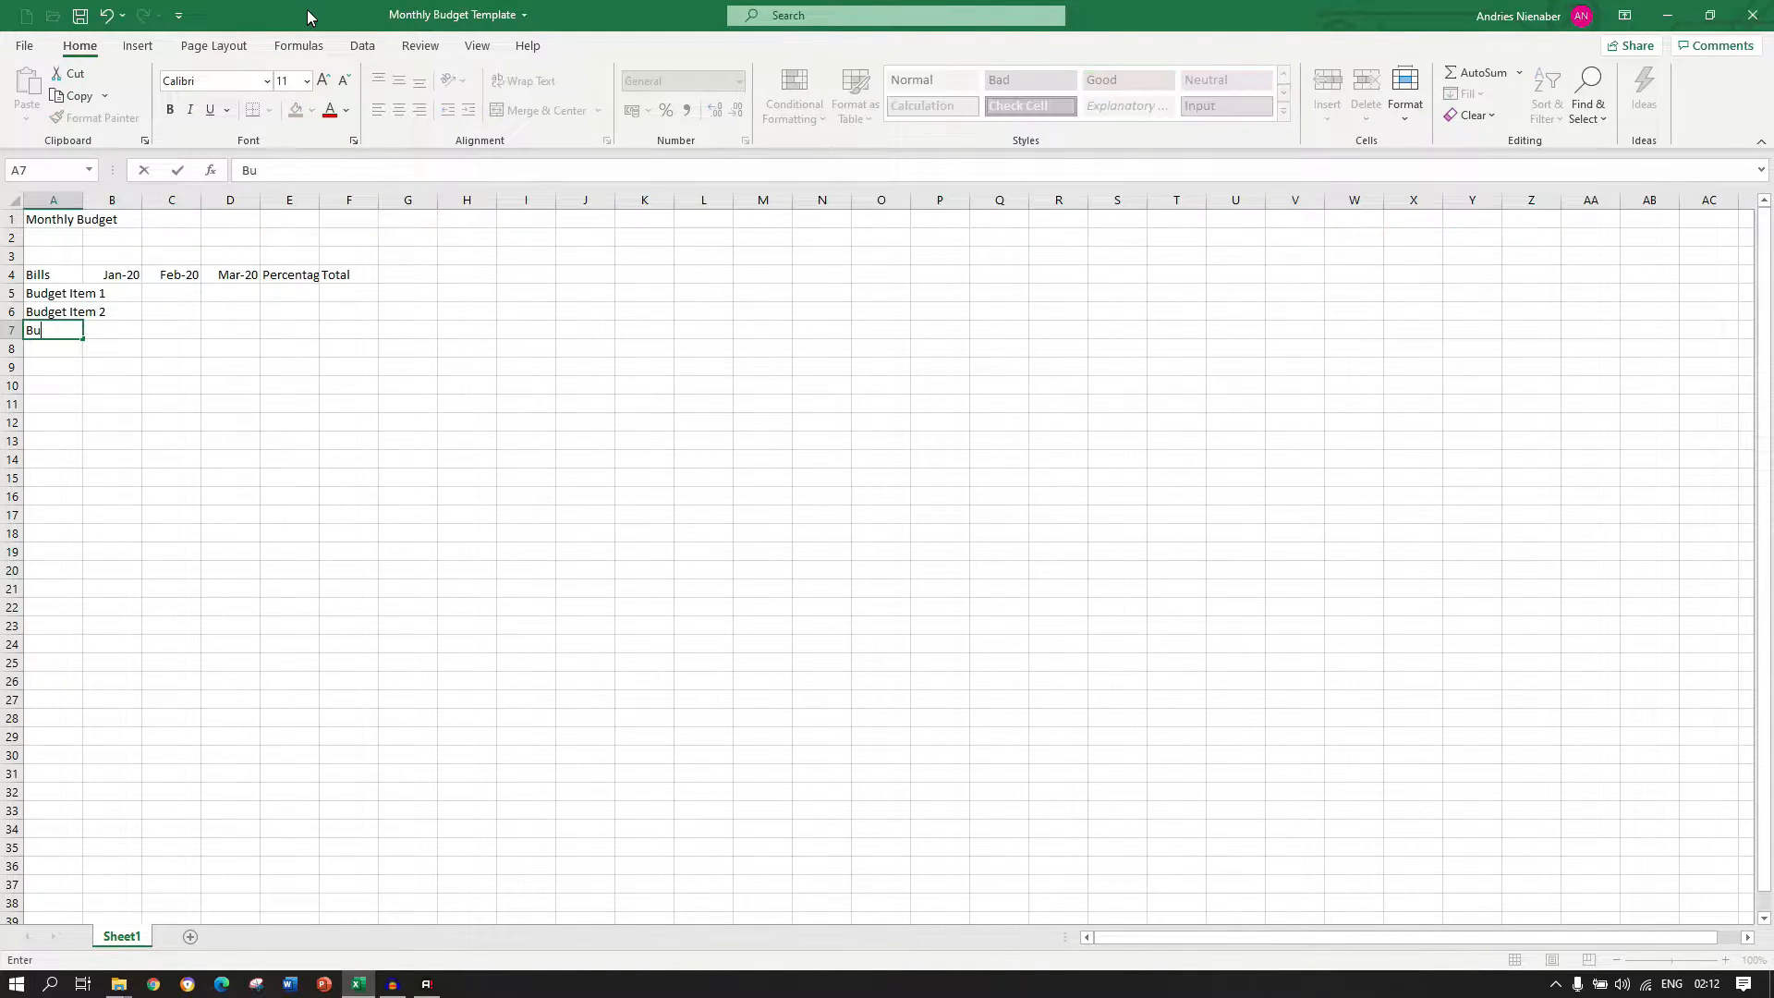
type("dget Item 3")
key("Return")
type("B")
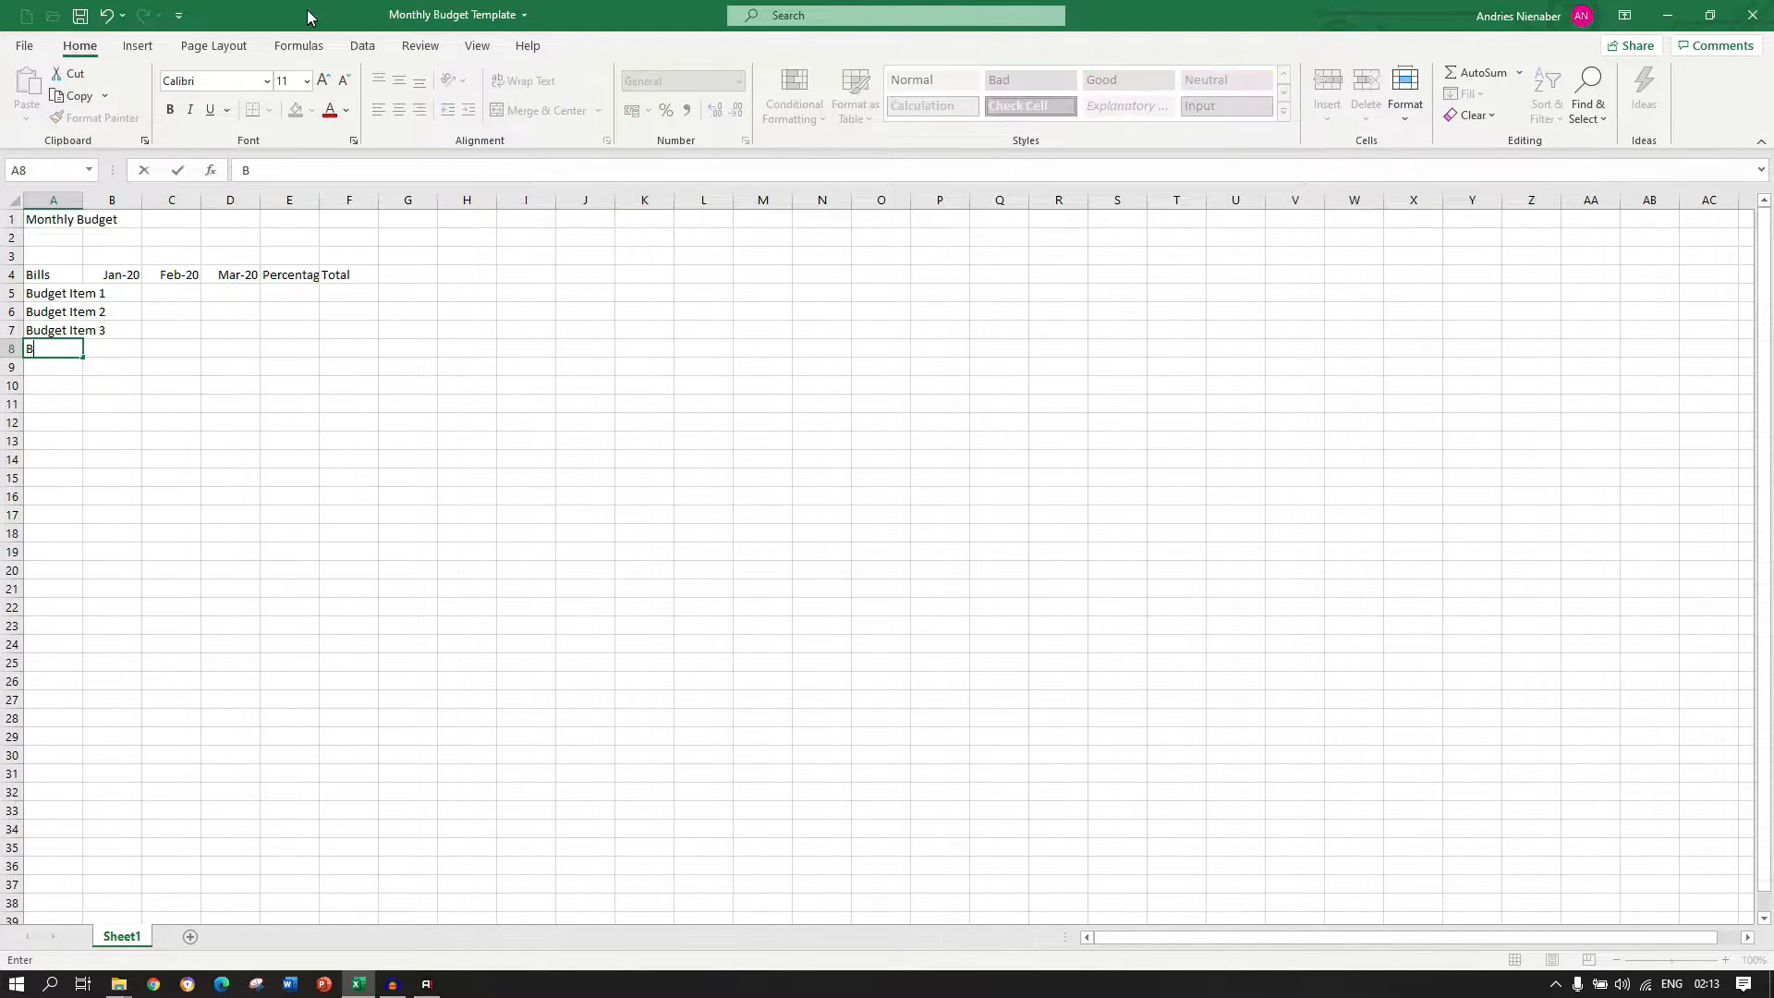
type("udget Item 4")
key("Return")
type("Budget Ite")
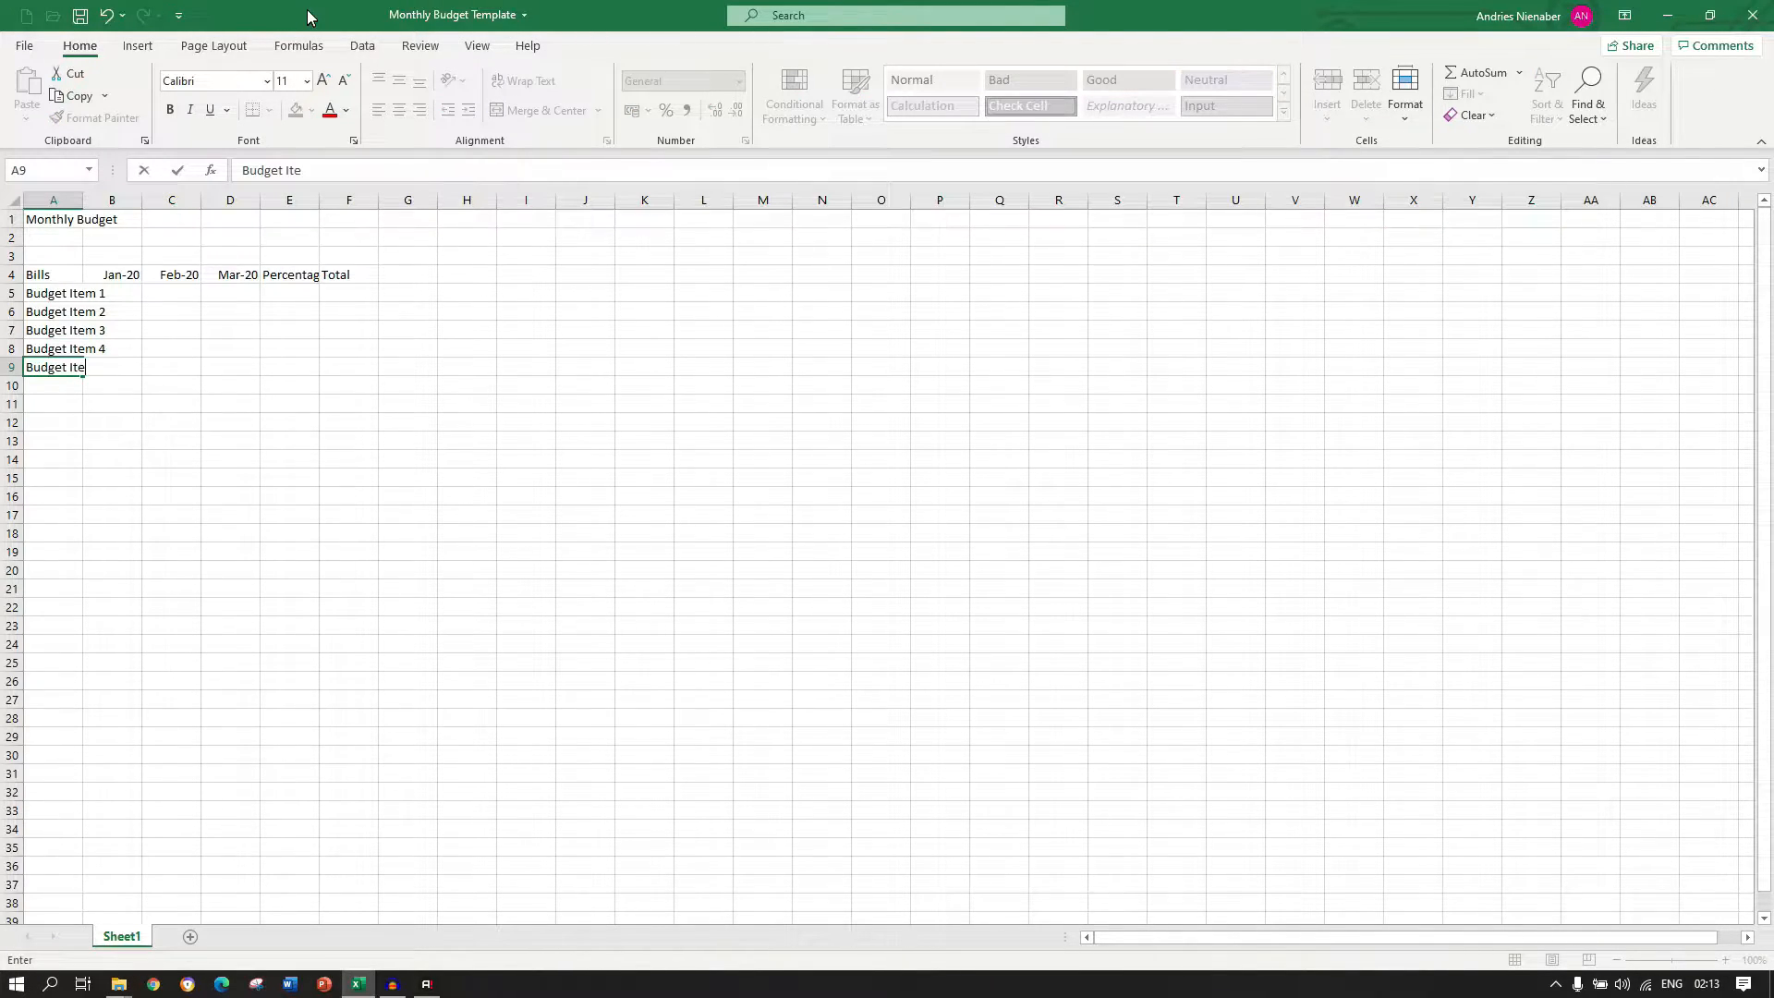
type("m 5")
key("Return")
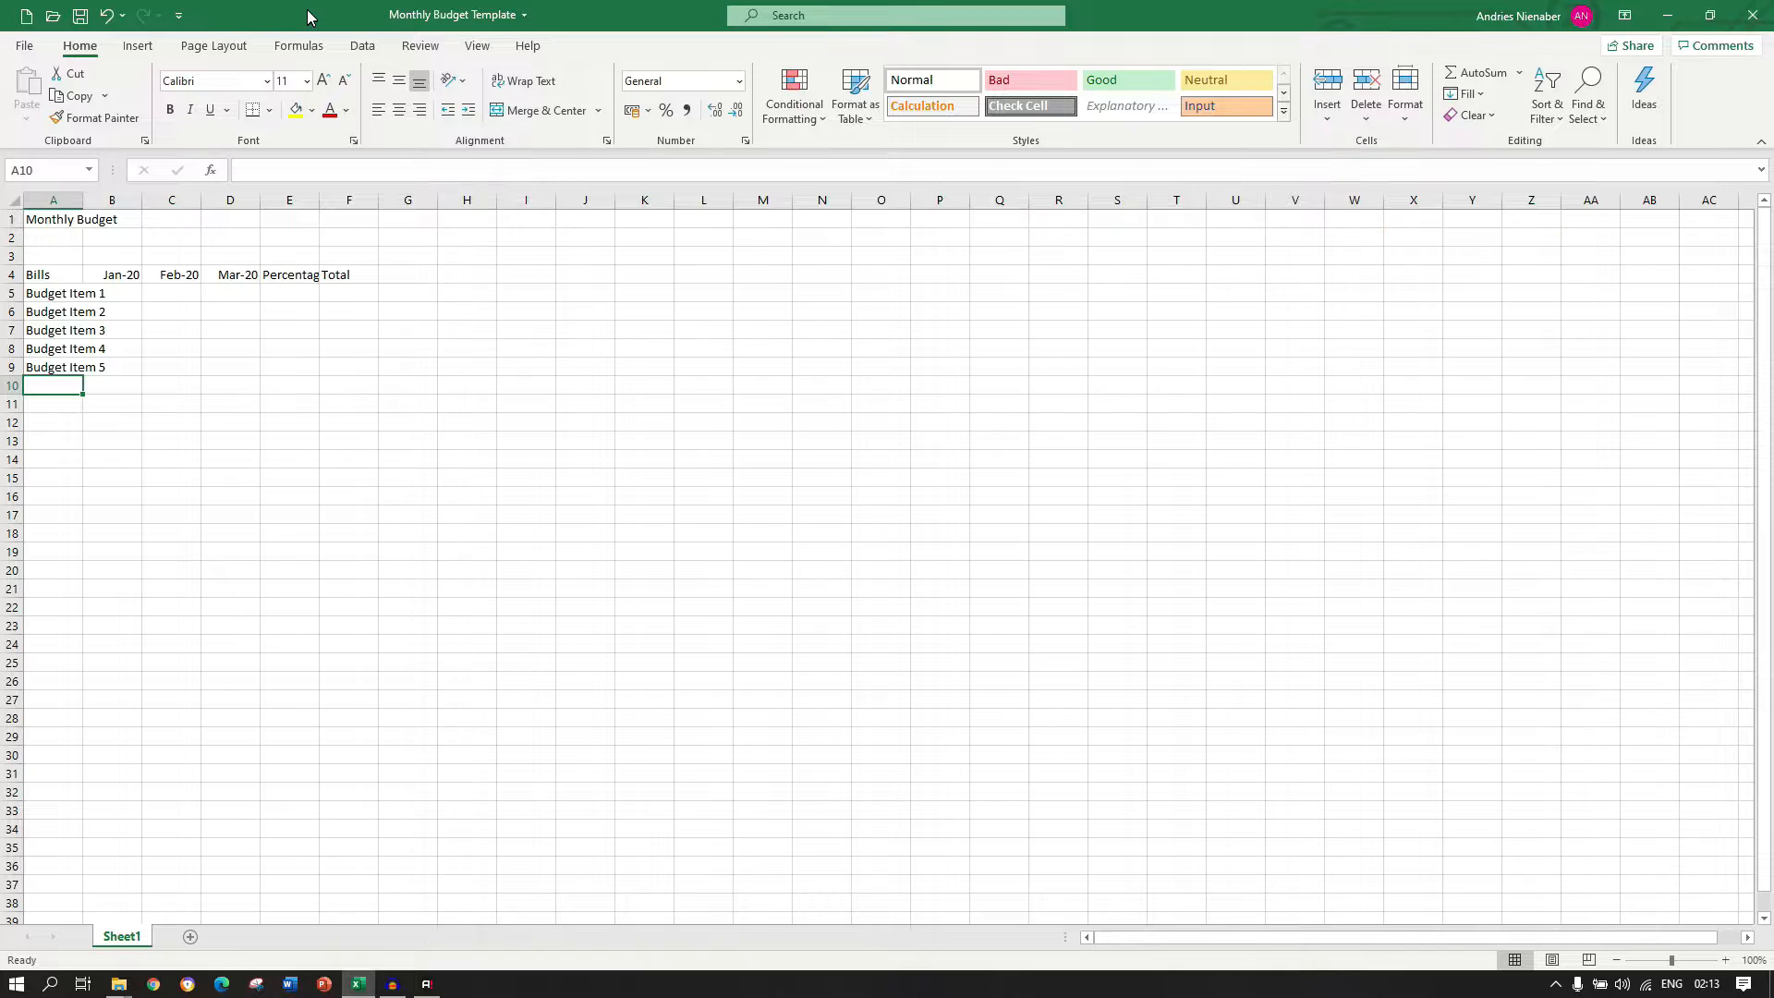
Enter the row labels Total in A10 and Count in A12.
type("Total")
key("Return")
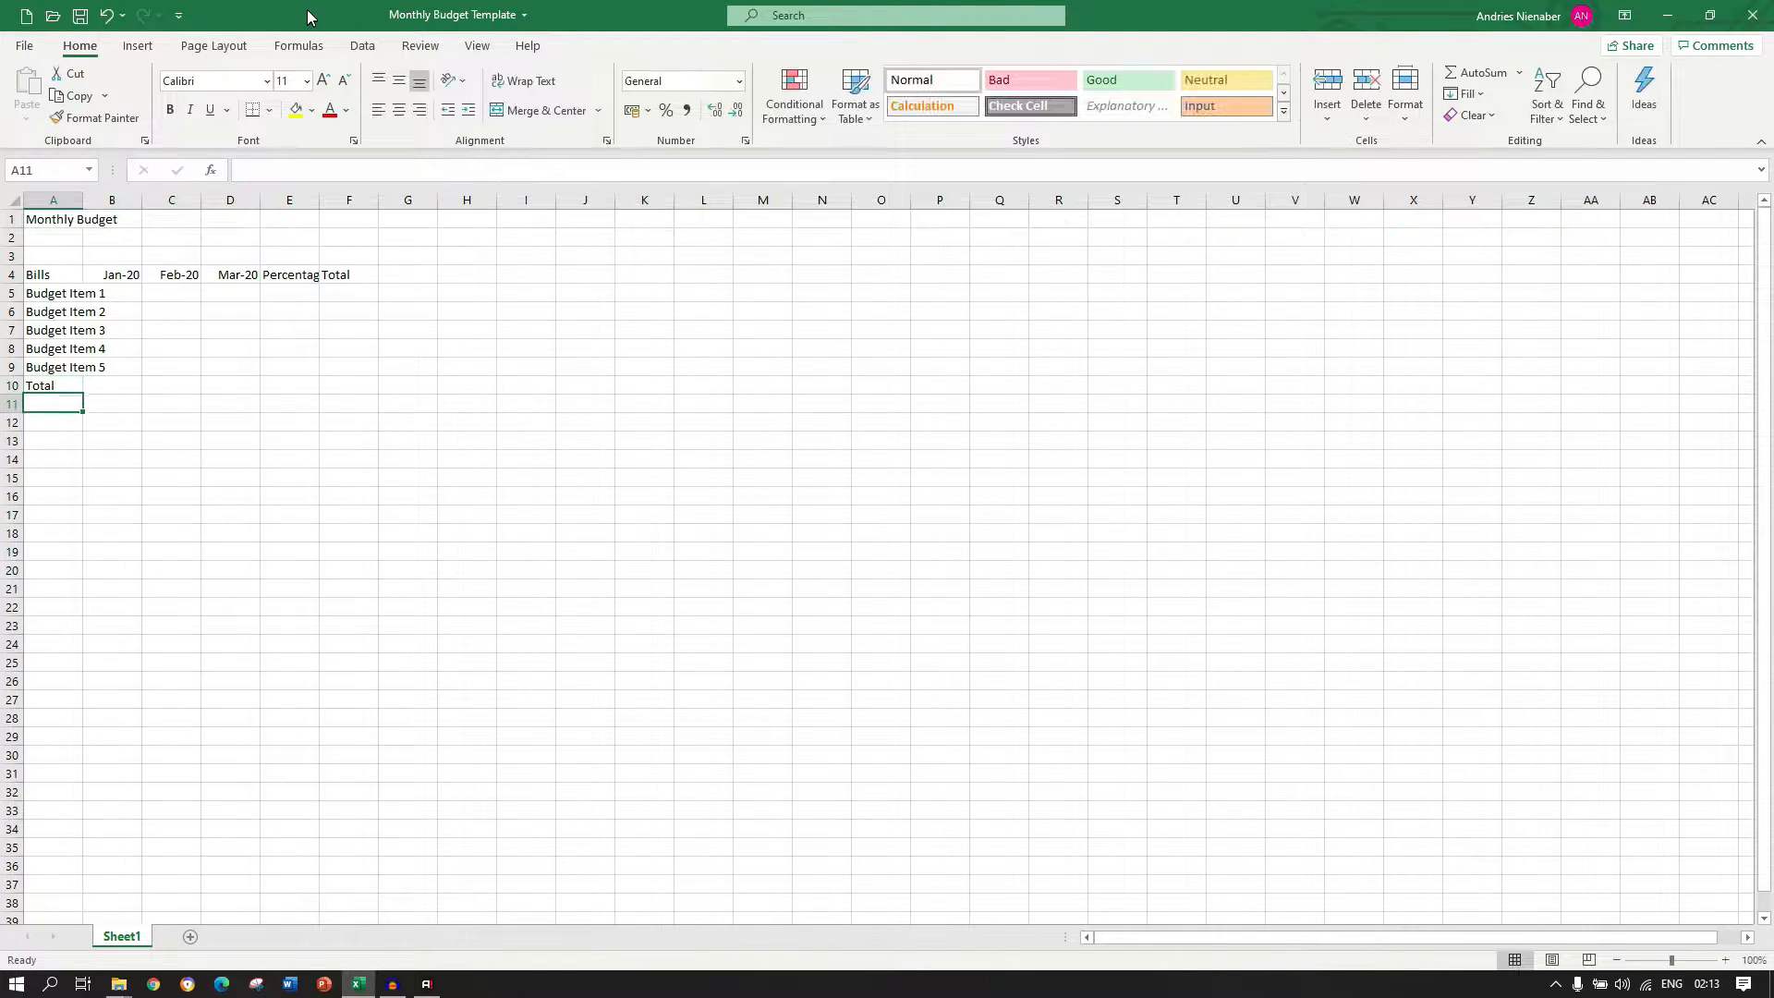
key("Return")
type("COun")
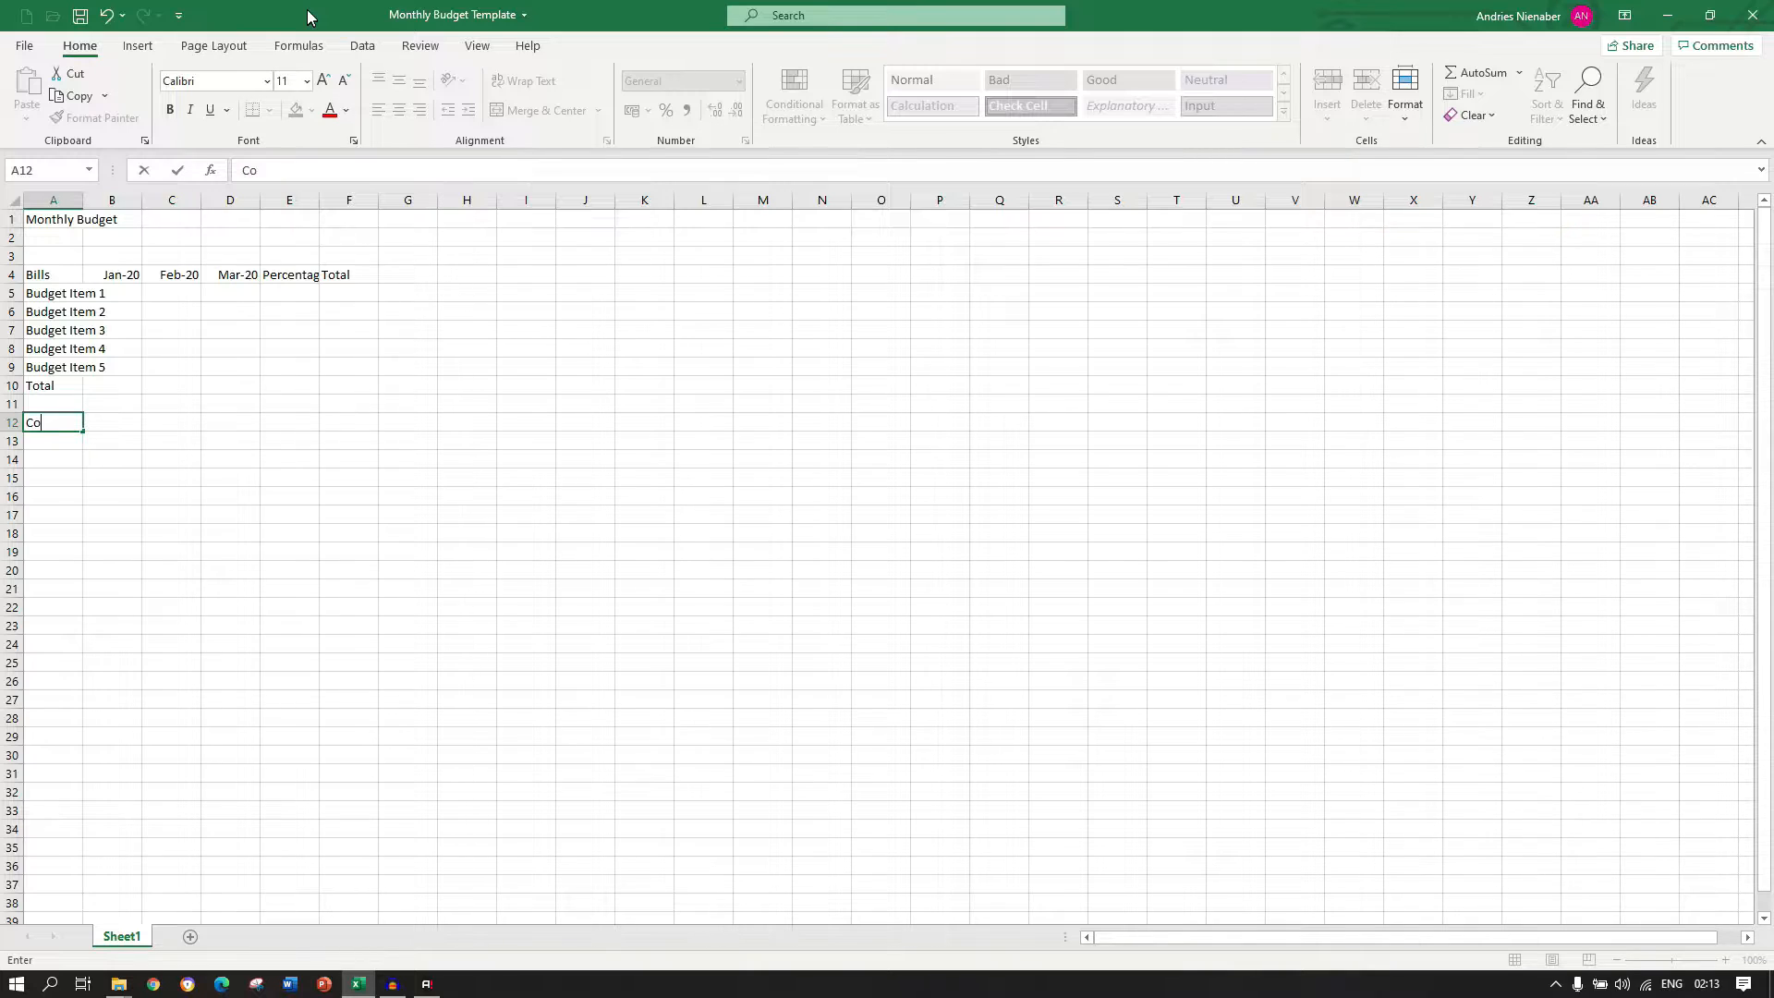
type("unt")
key("Return")
Enter the row labels Min in A14, Max in A15 and Average in A17.
key("Return")
type("Min")
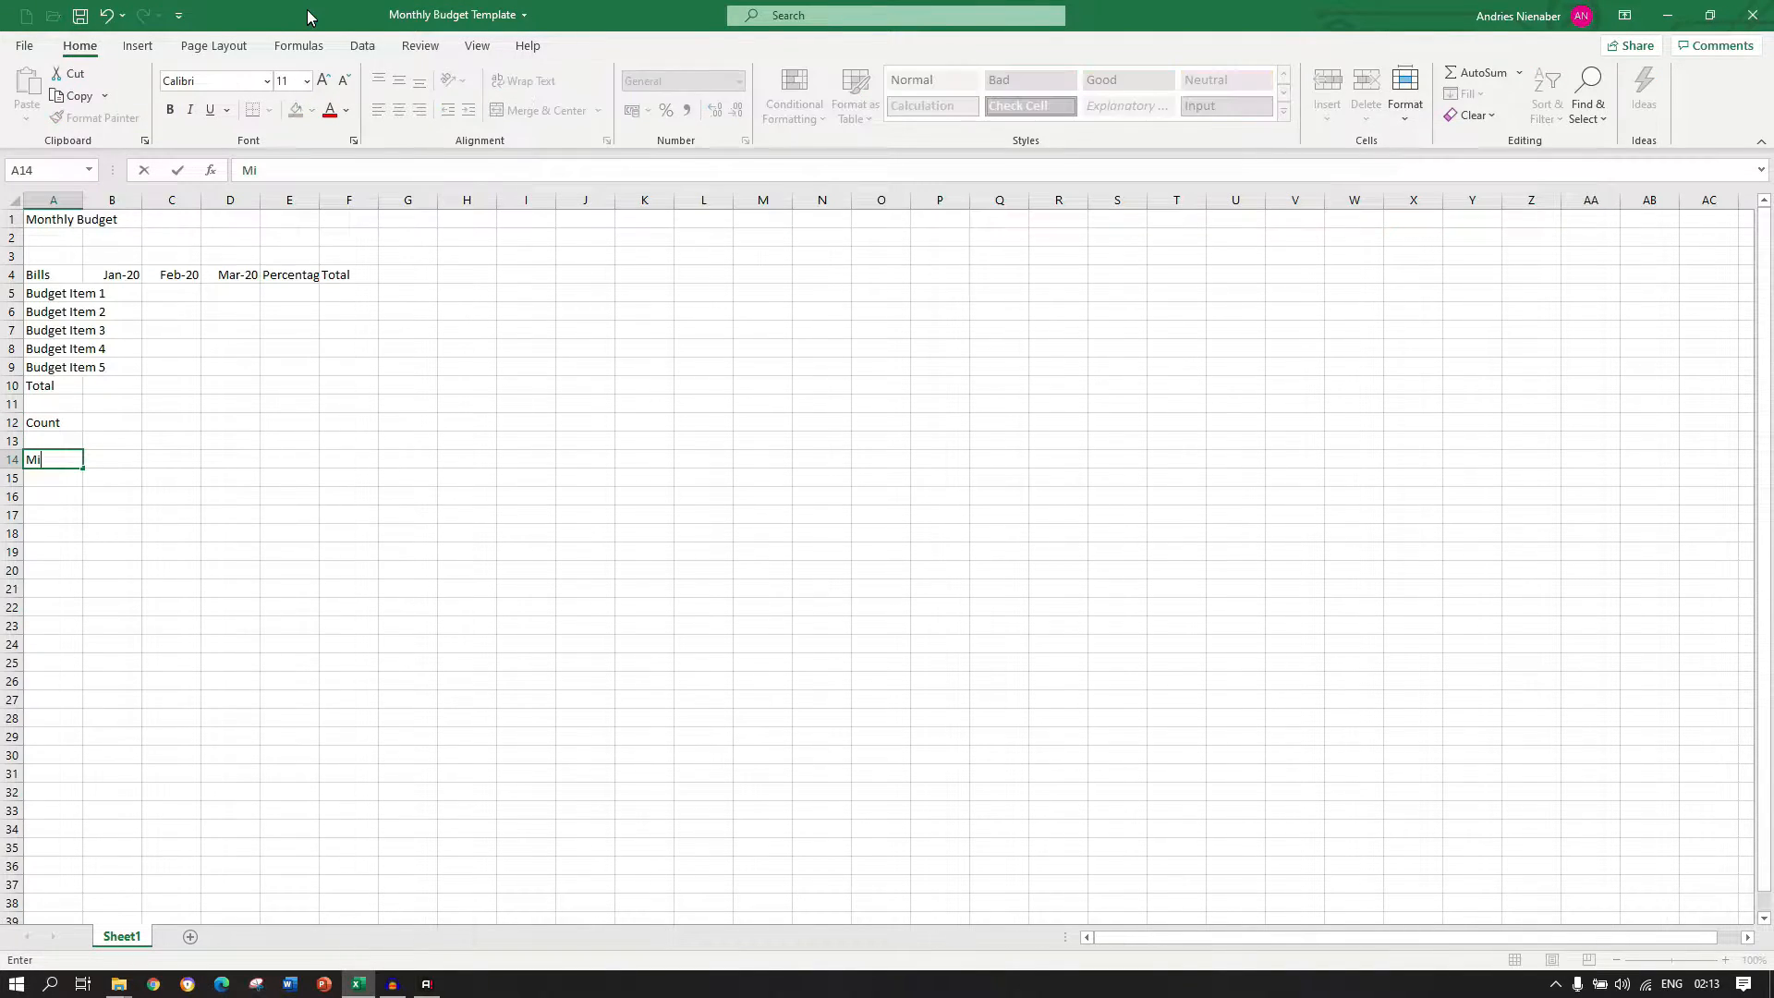
key("Return")
type("Max")
key("Return")
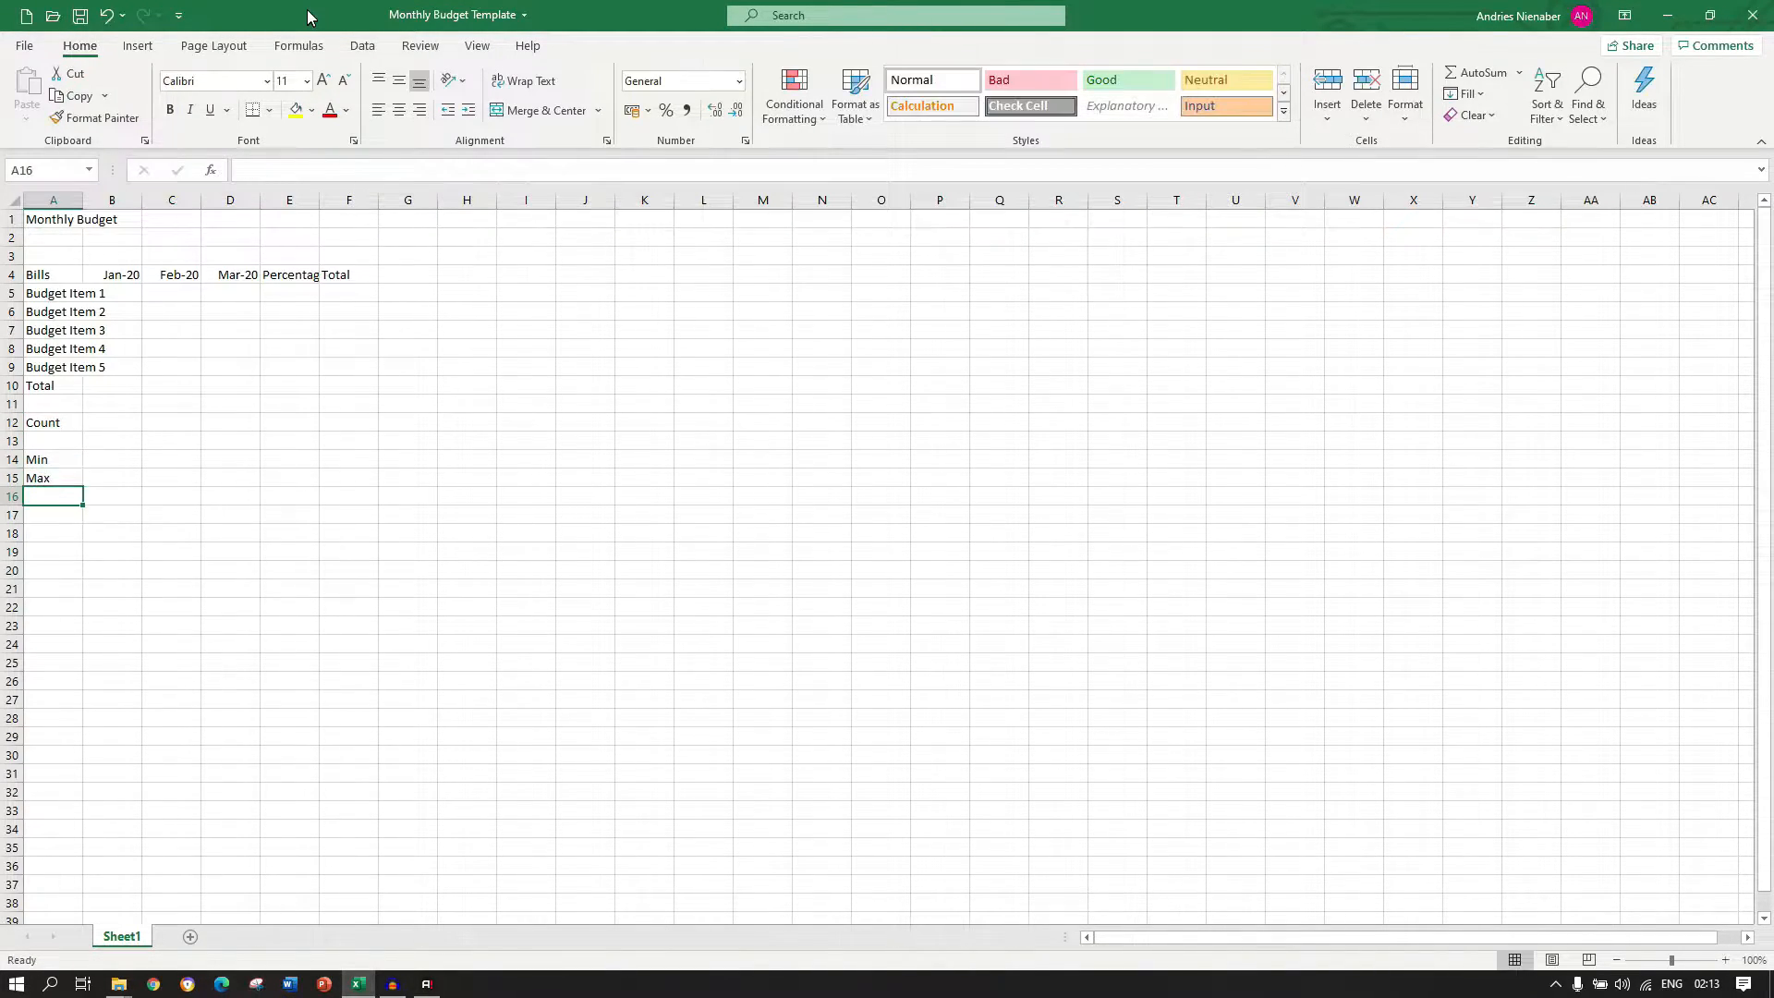
key("Return")
type("Average")
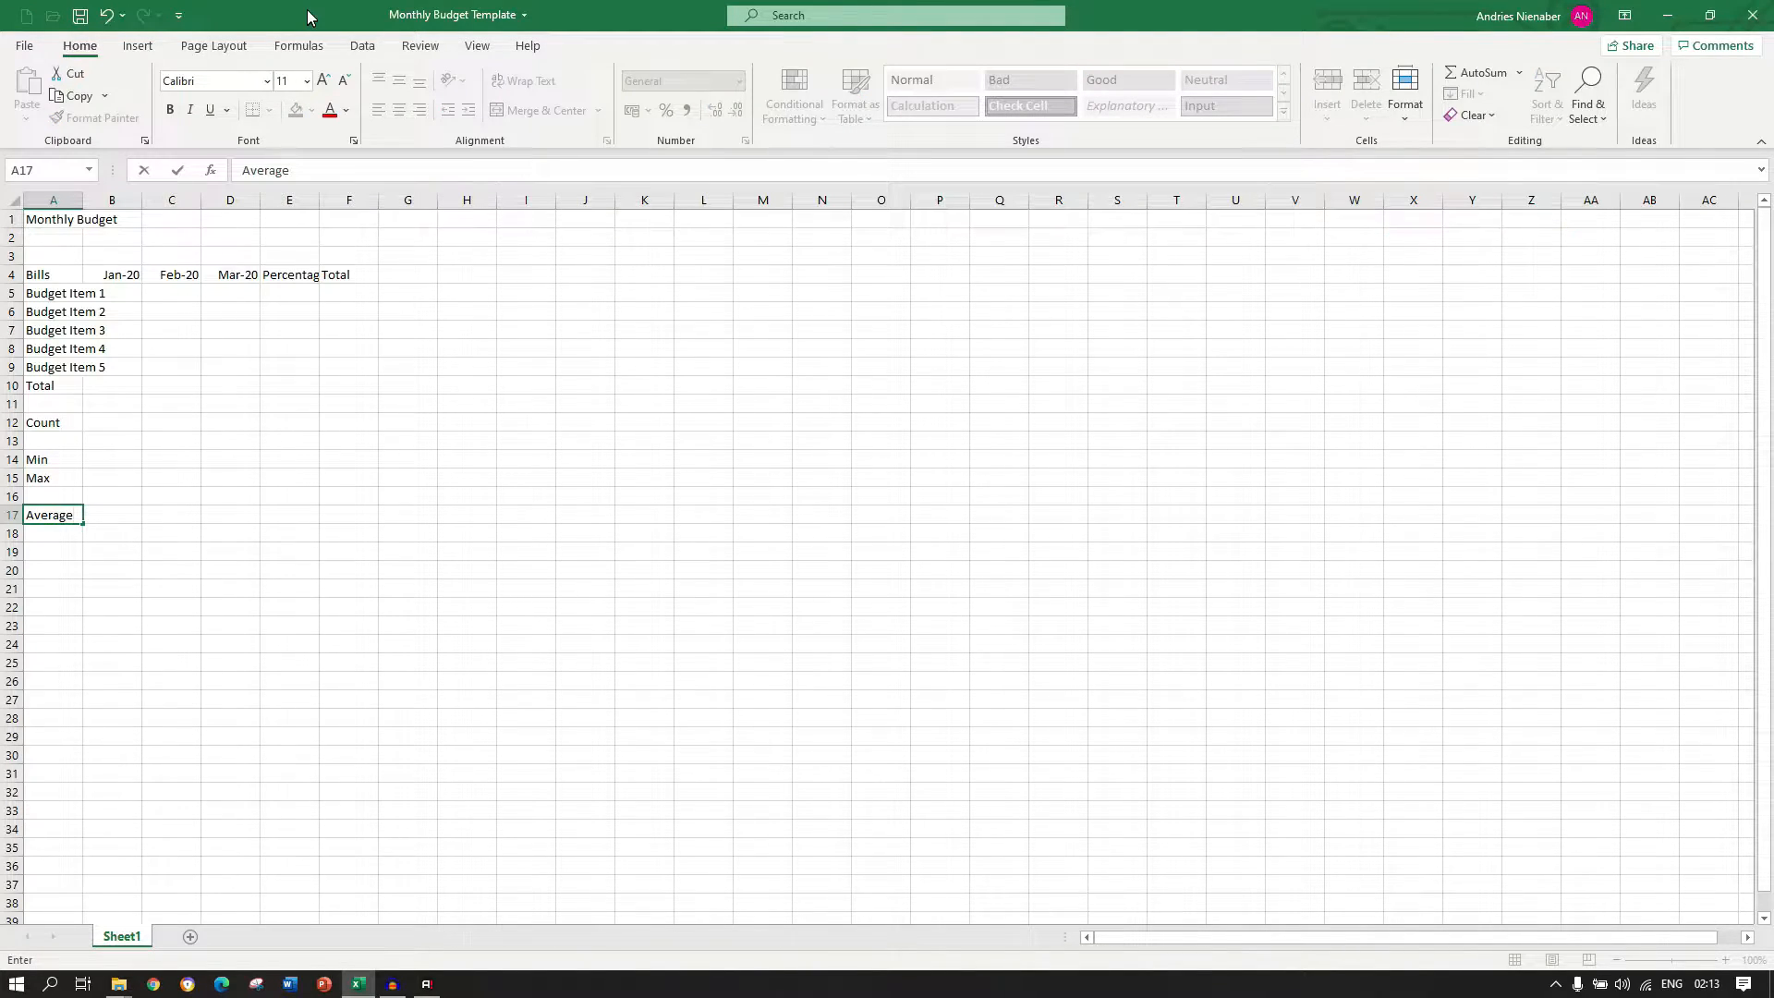
key("Return")
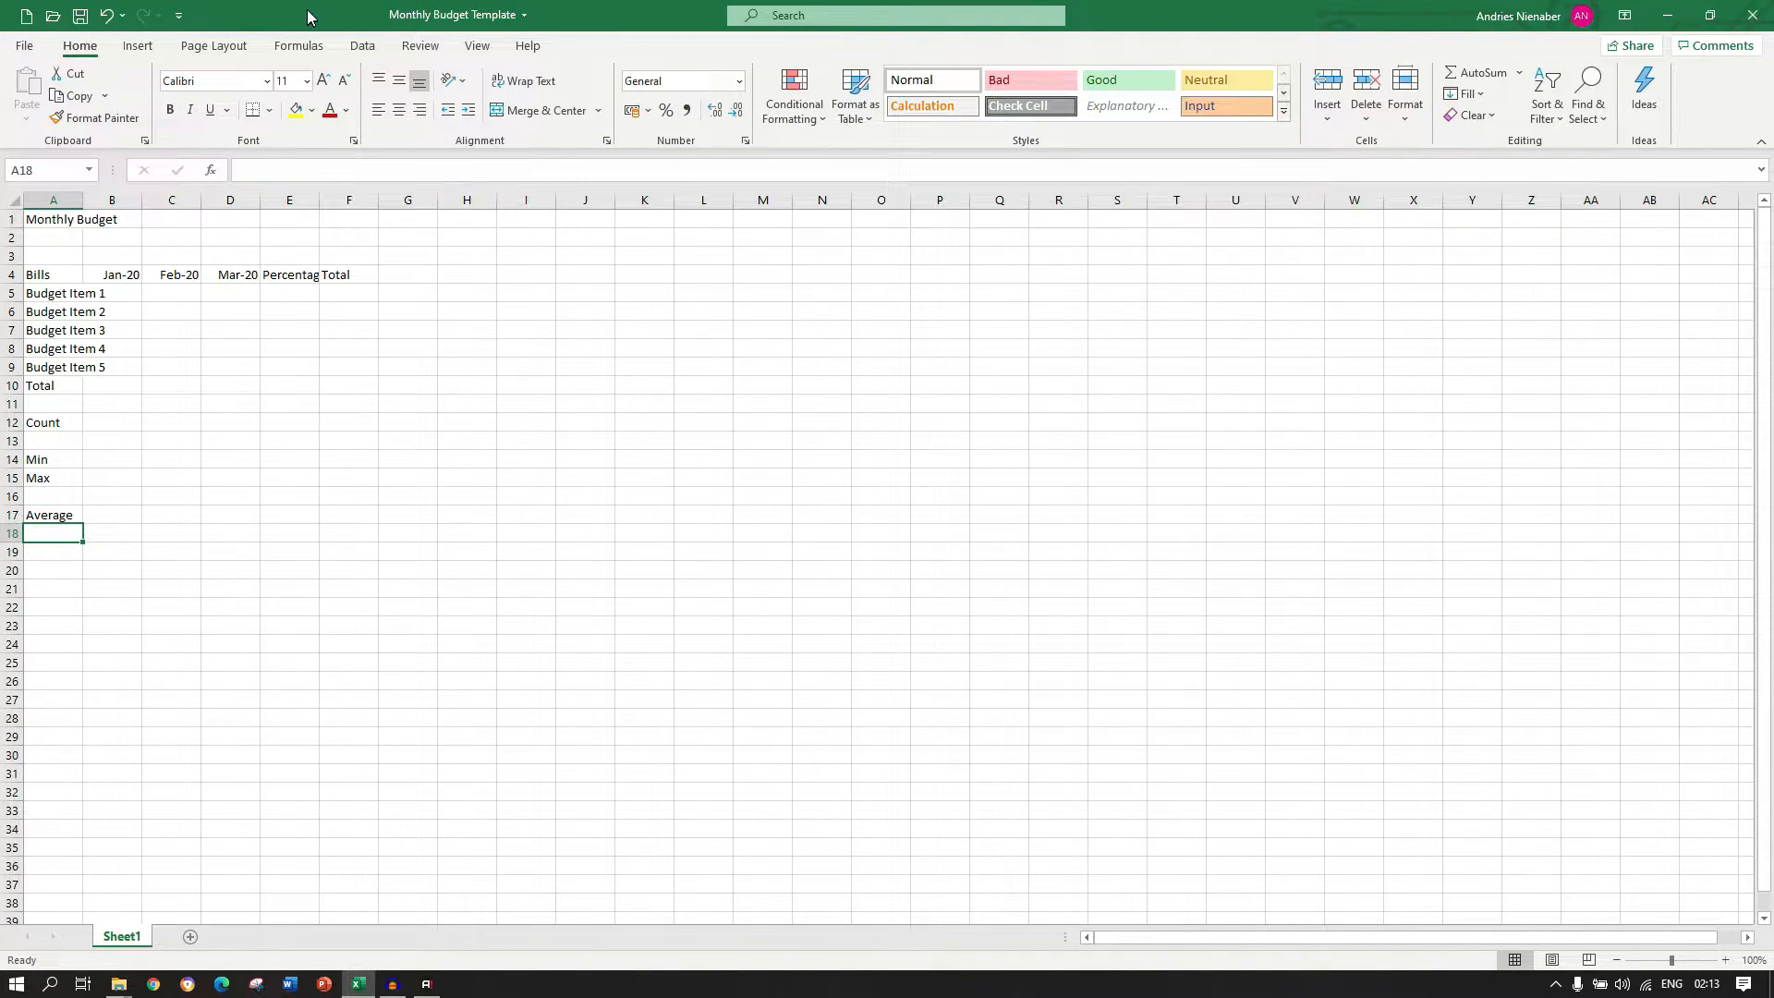
Set the font of the Monthly Budget title in A1 to Verdana.
left_click(42, 220)
left_click(267, 81)
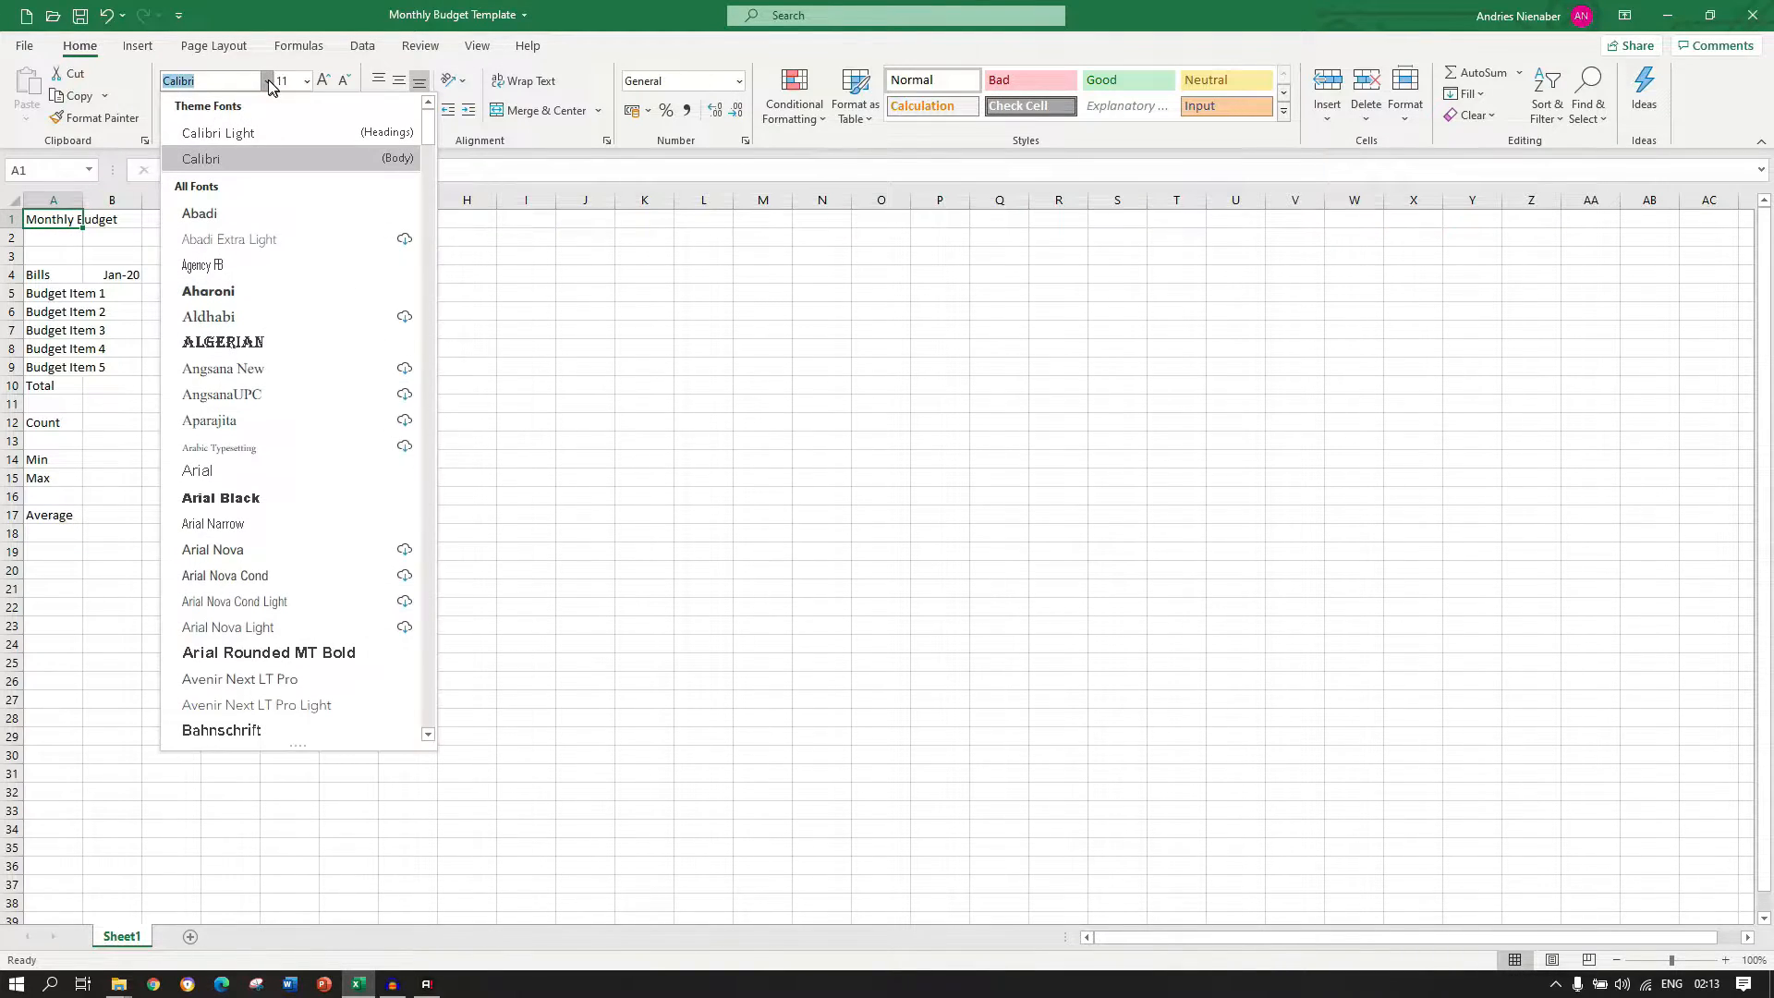
left_click_drag(427, 129, 428, 681)
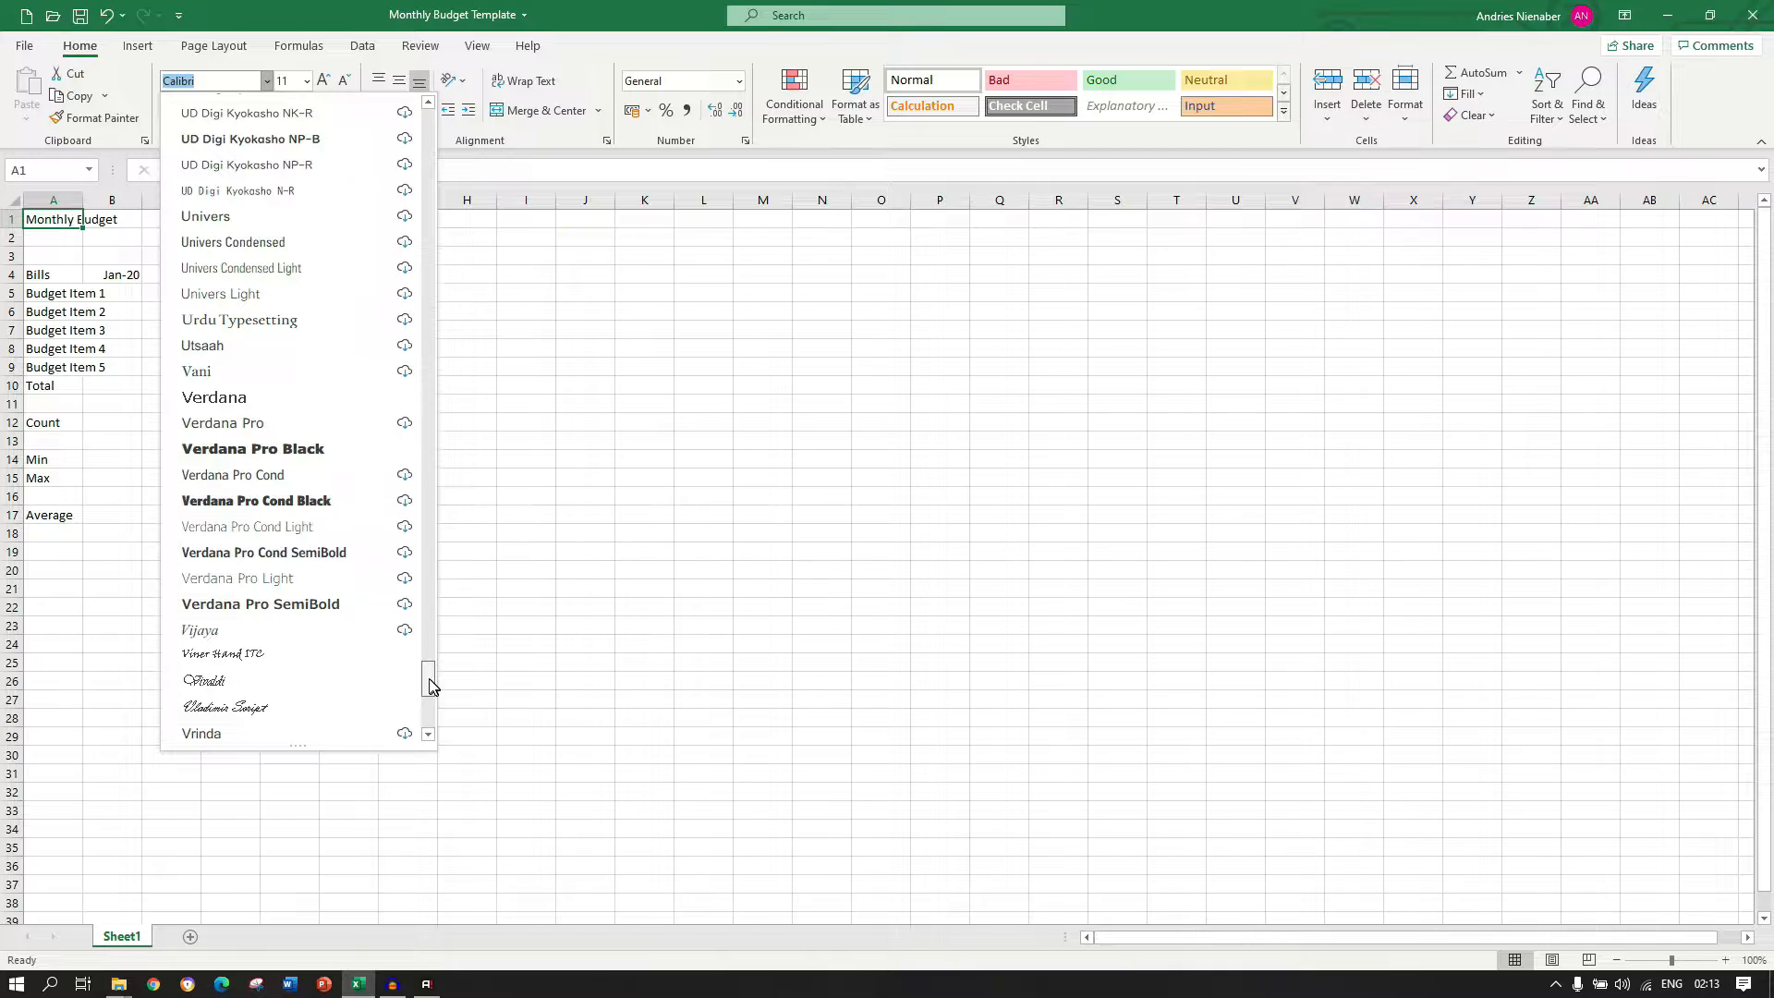
left_click(251, 395)
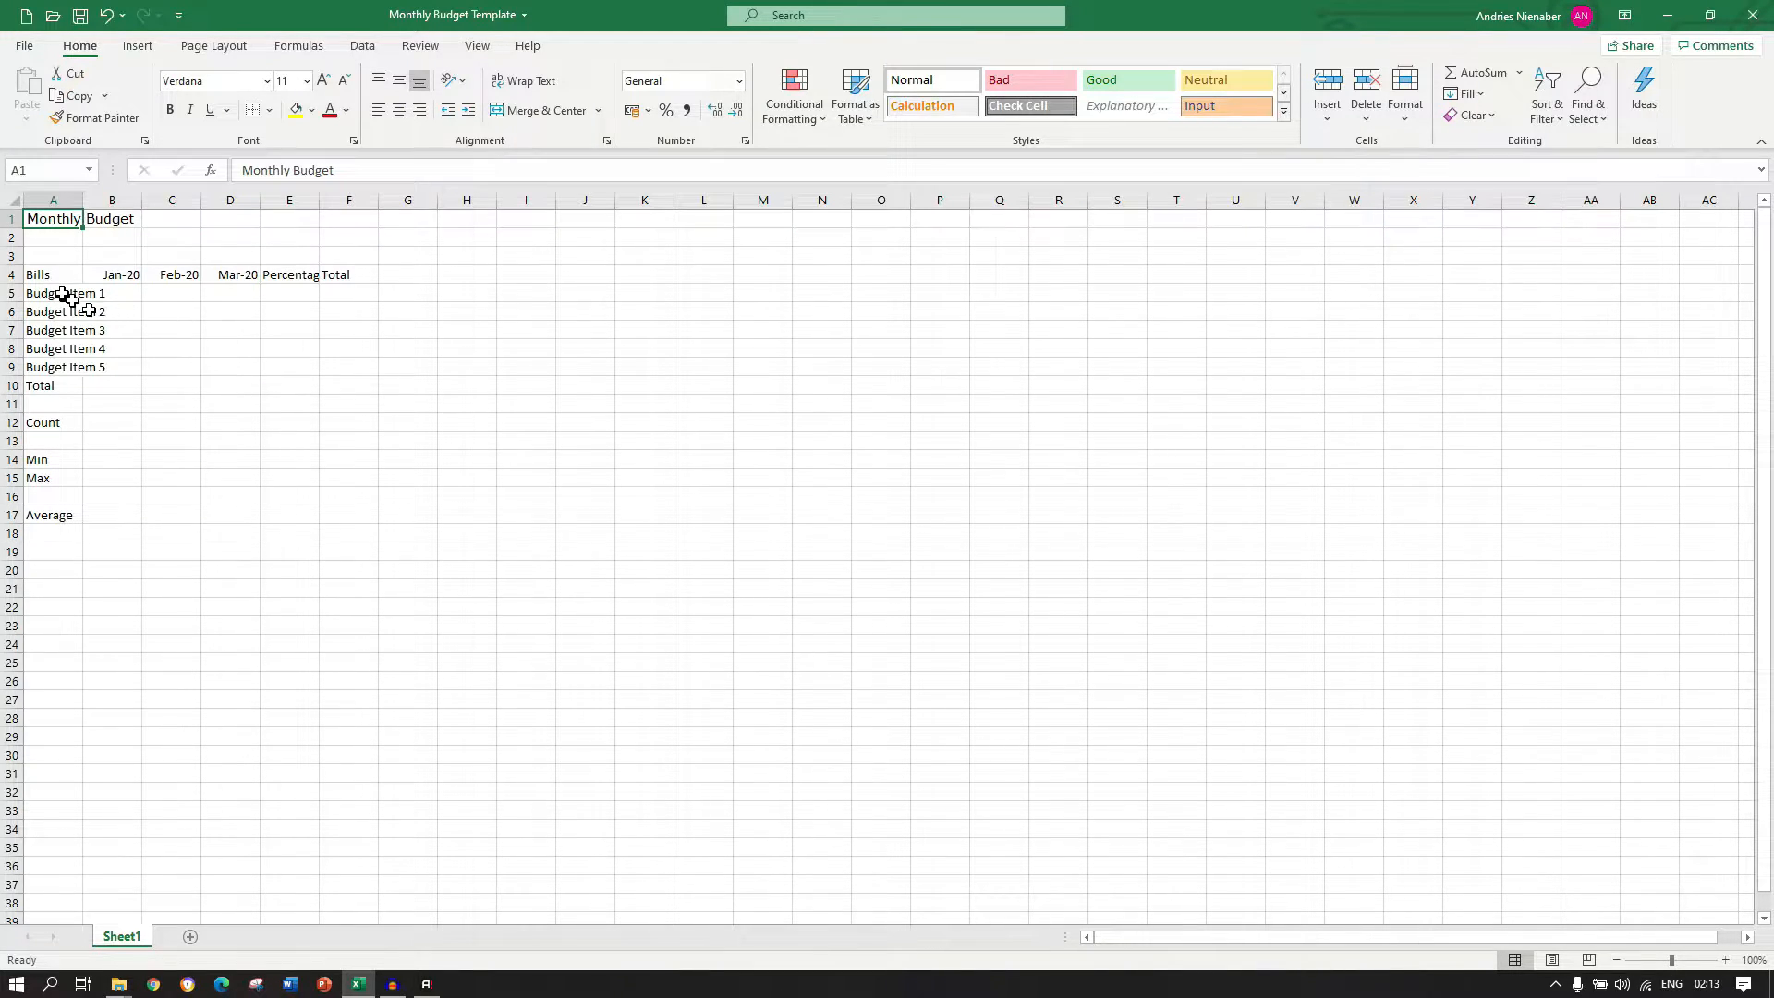
Set the font of the heading row A4:F4 to Verdana.
left_click_drag(52, 279, 343, 275)
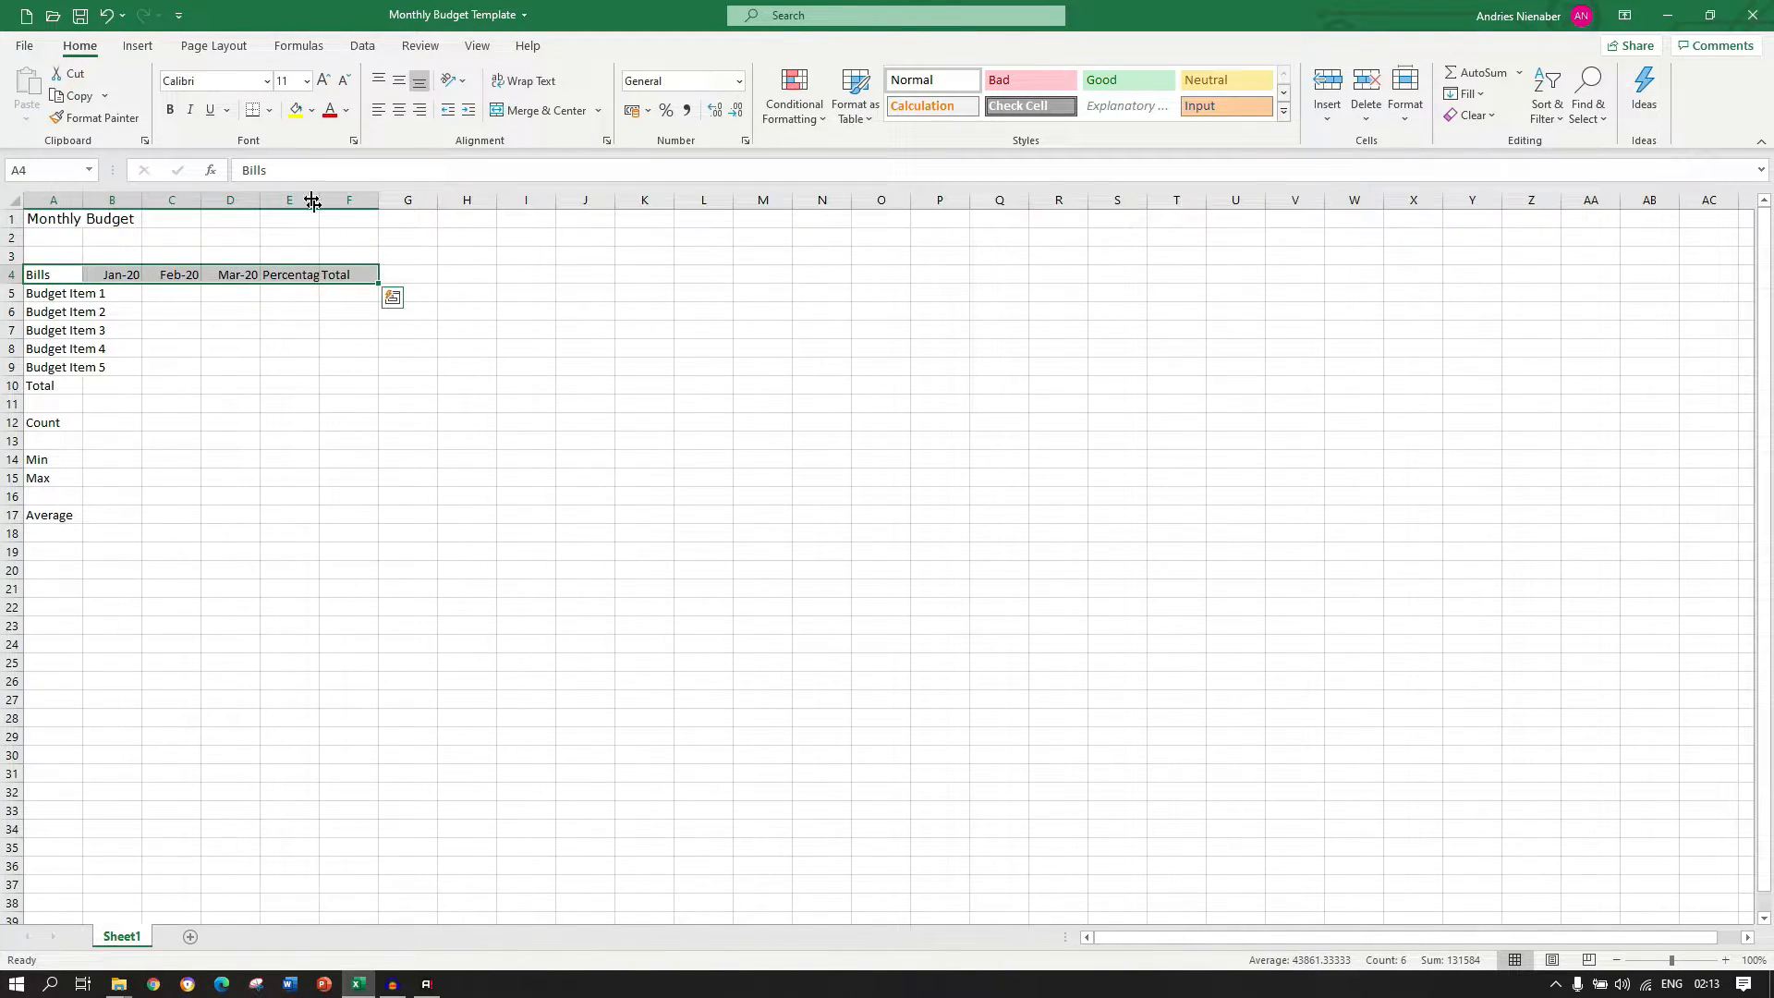
left_click(266, 82)
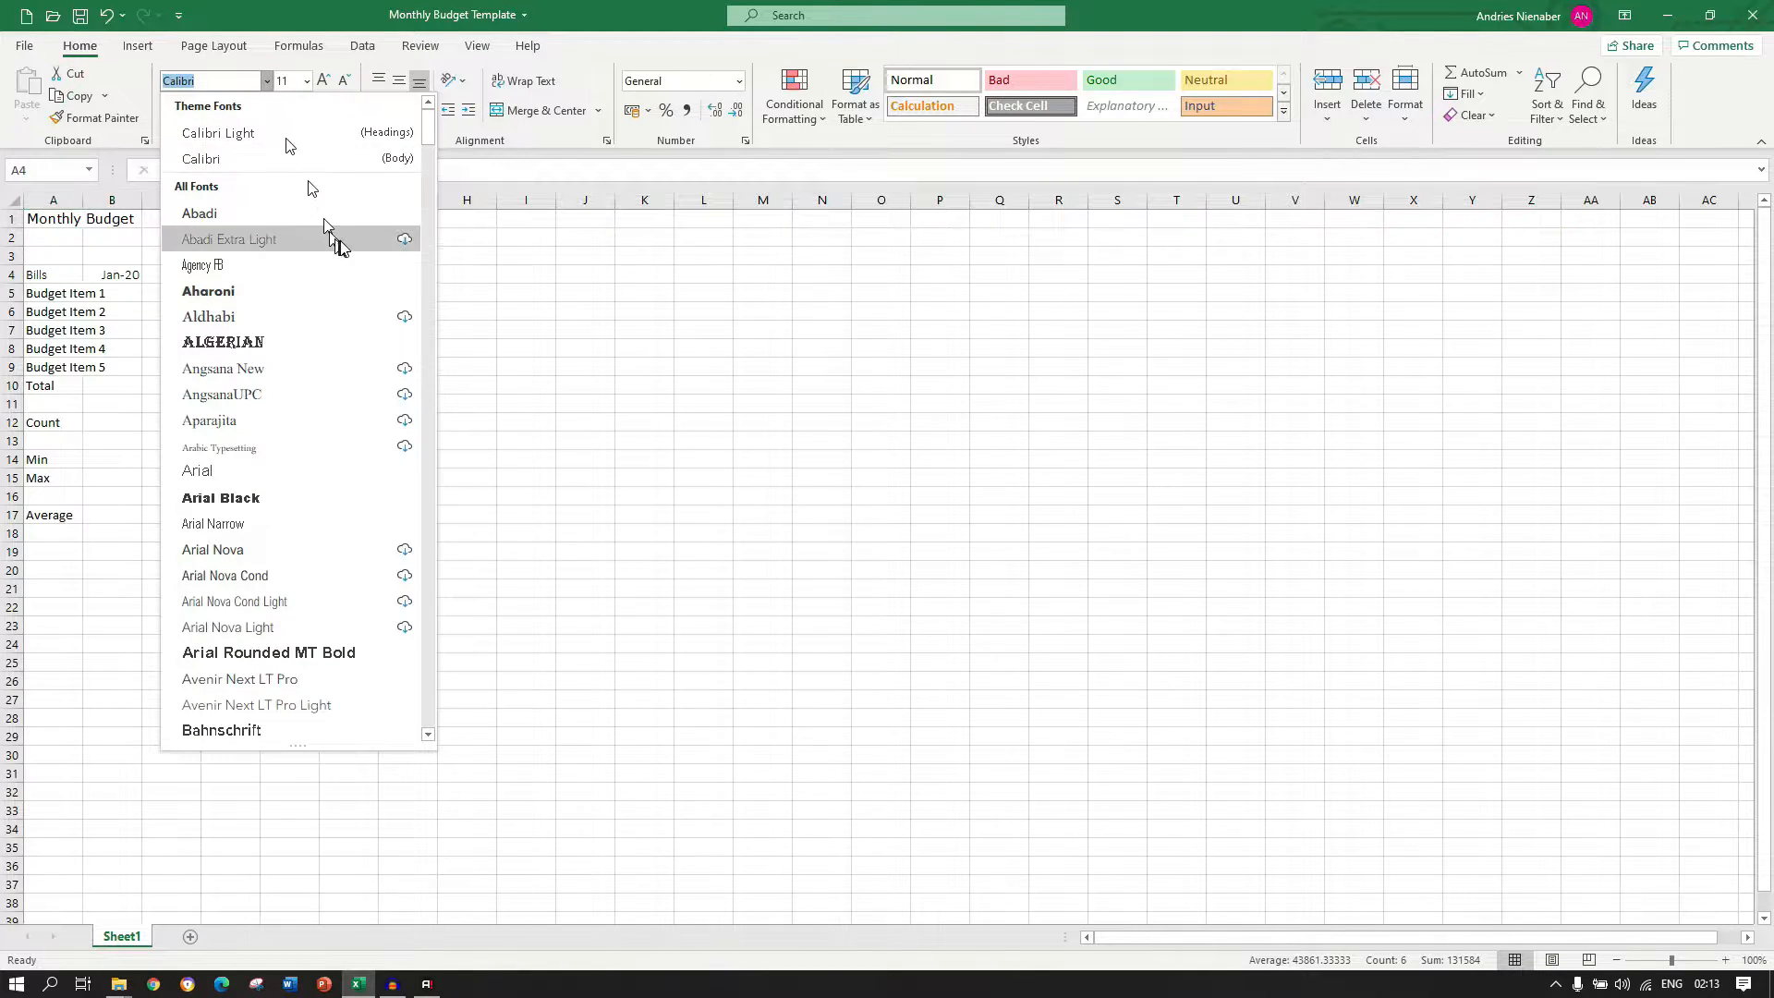
left_click_drag(427, 139, 439, 676)
left_click(319, 591)
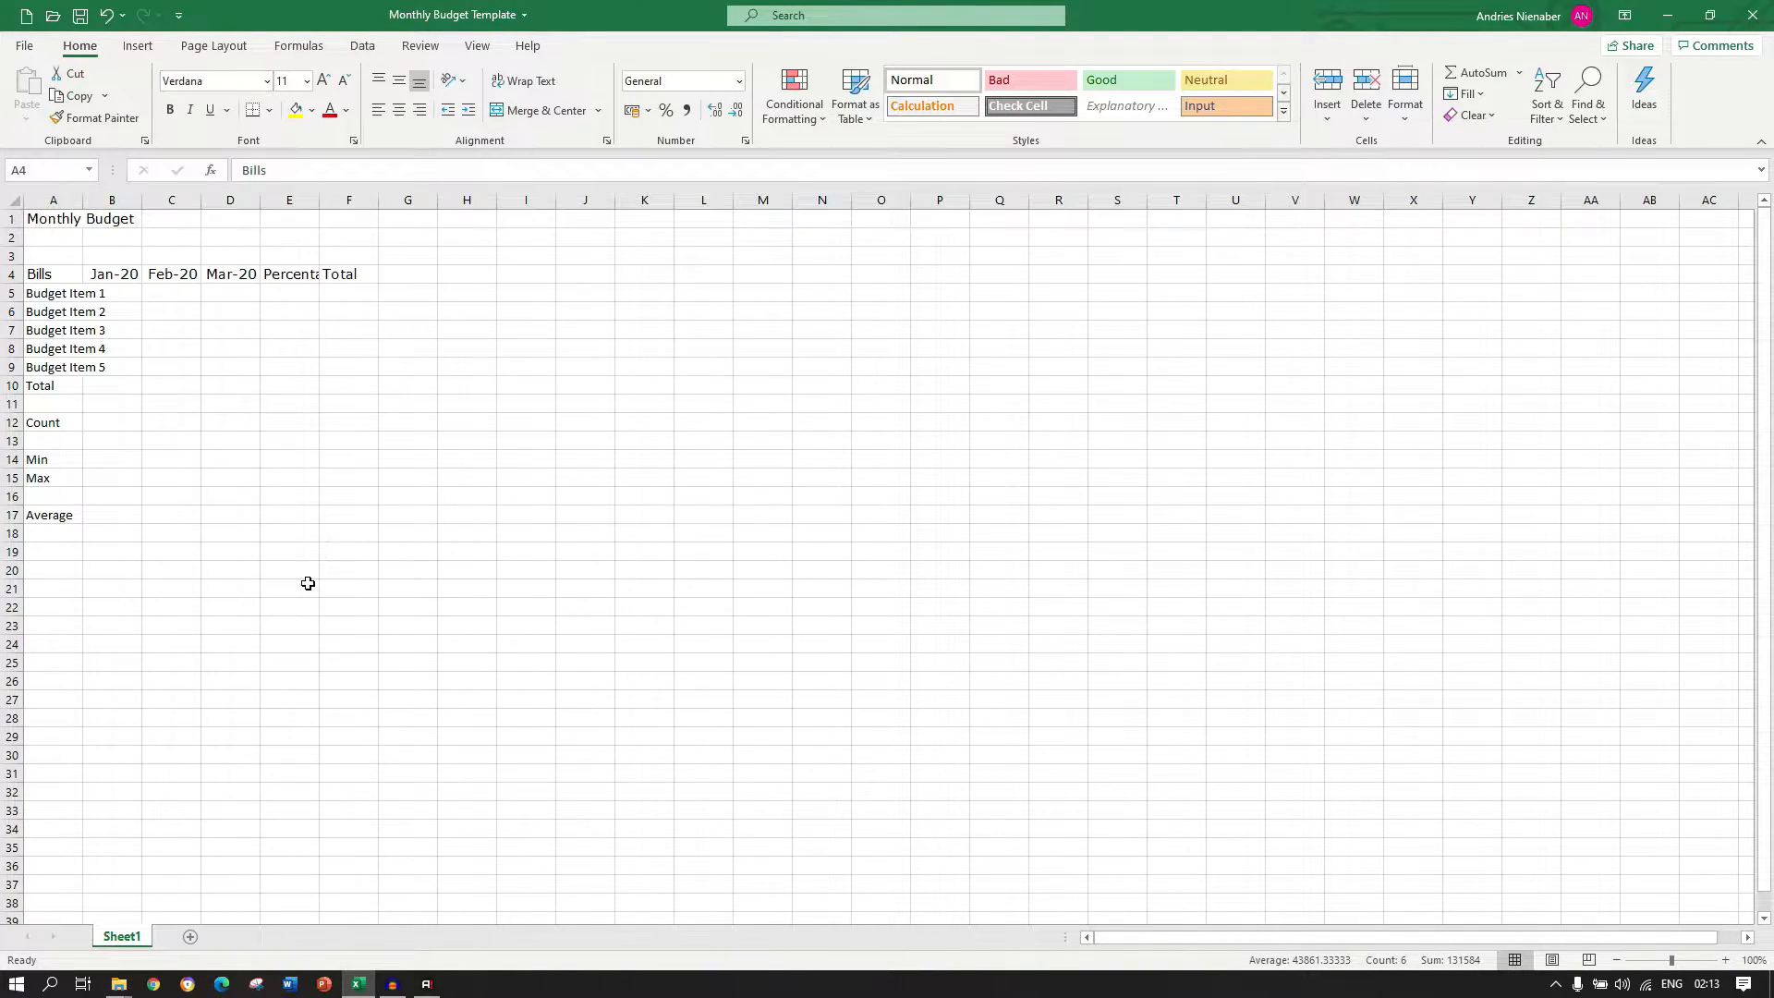
Set the font of the budget item and Total rows, A5:F10, to Calibri Light.
left_click_drag(46, 292, 348, 385)
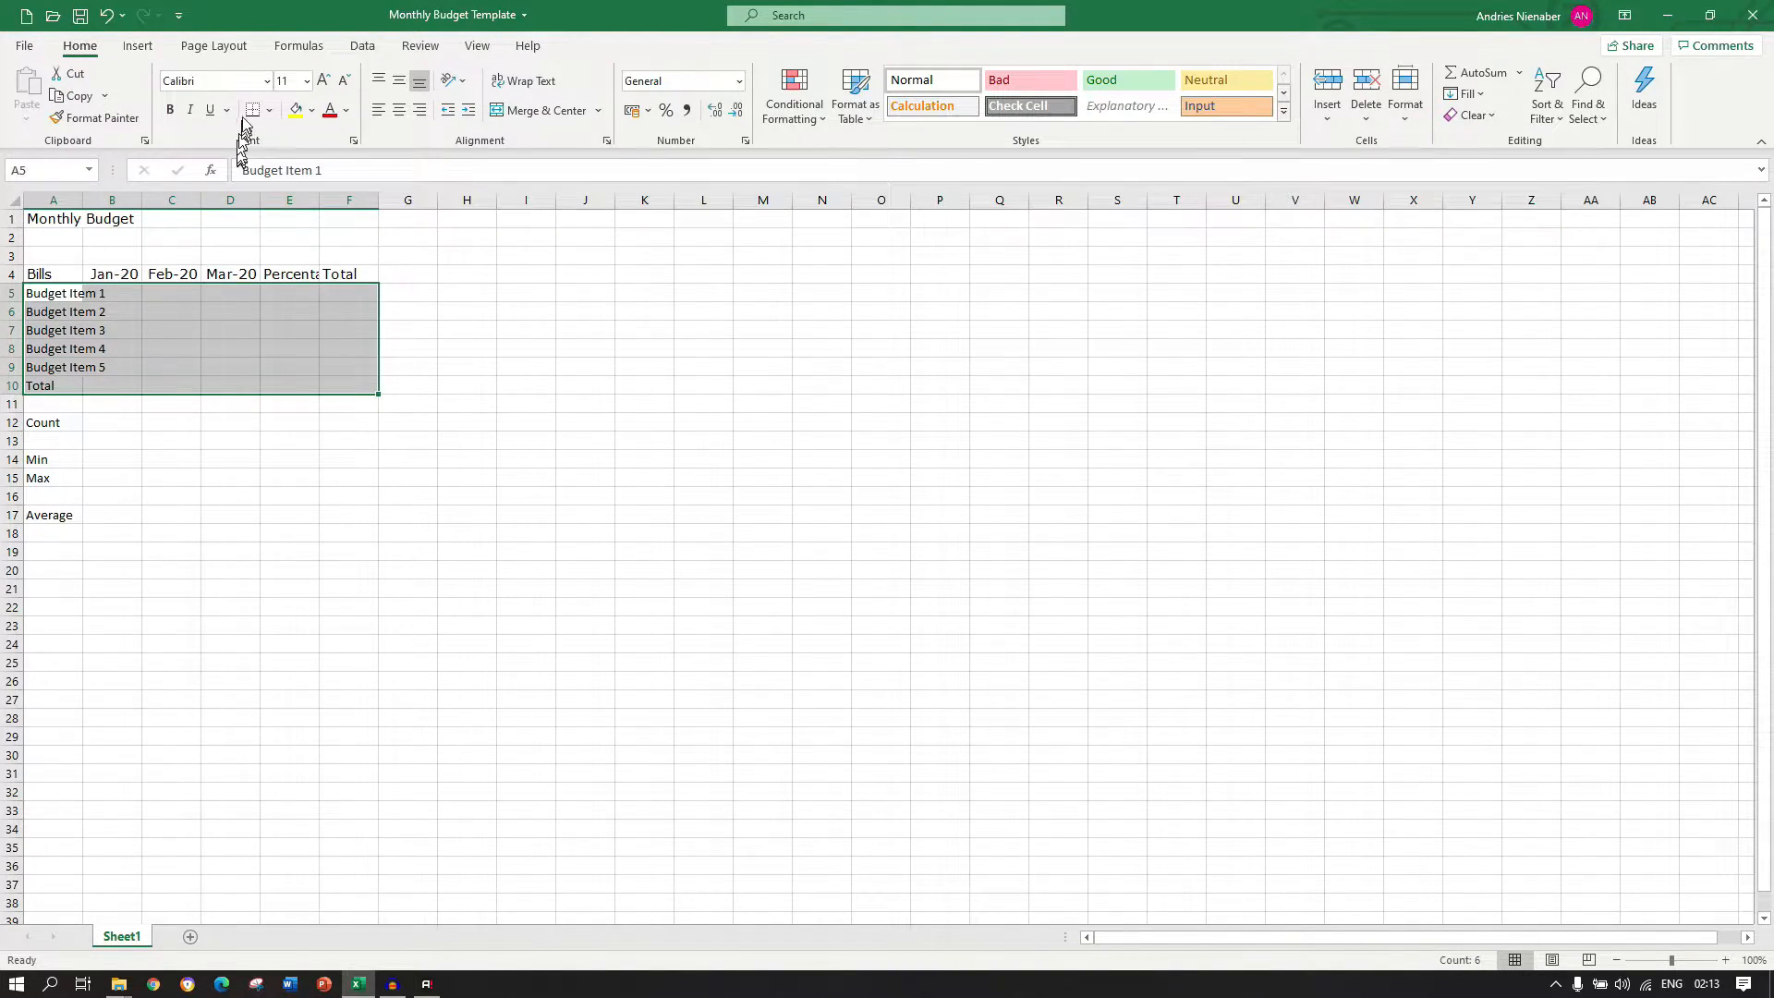
left_click(264, 85)
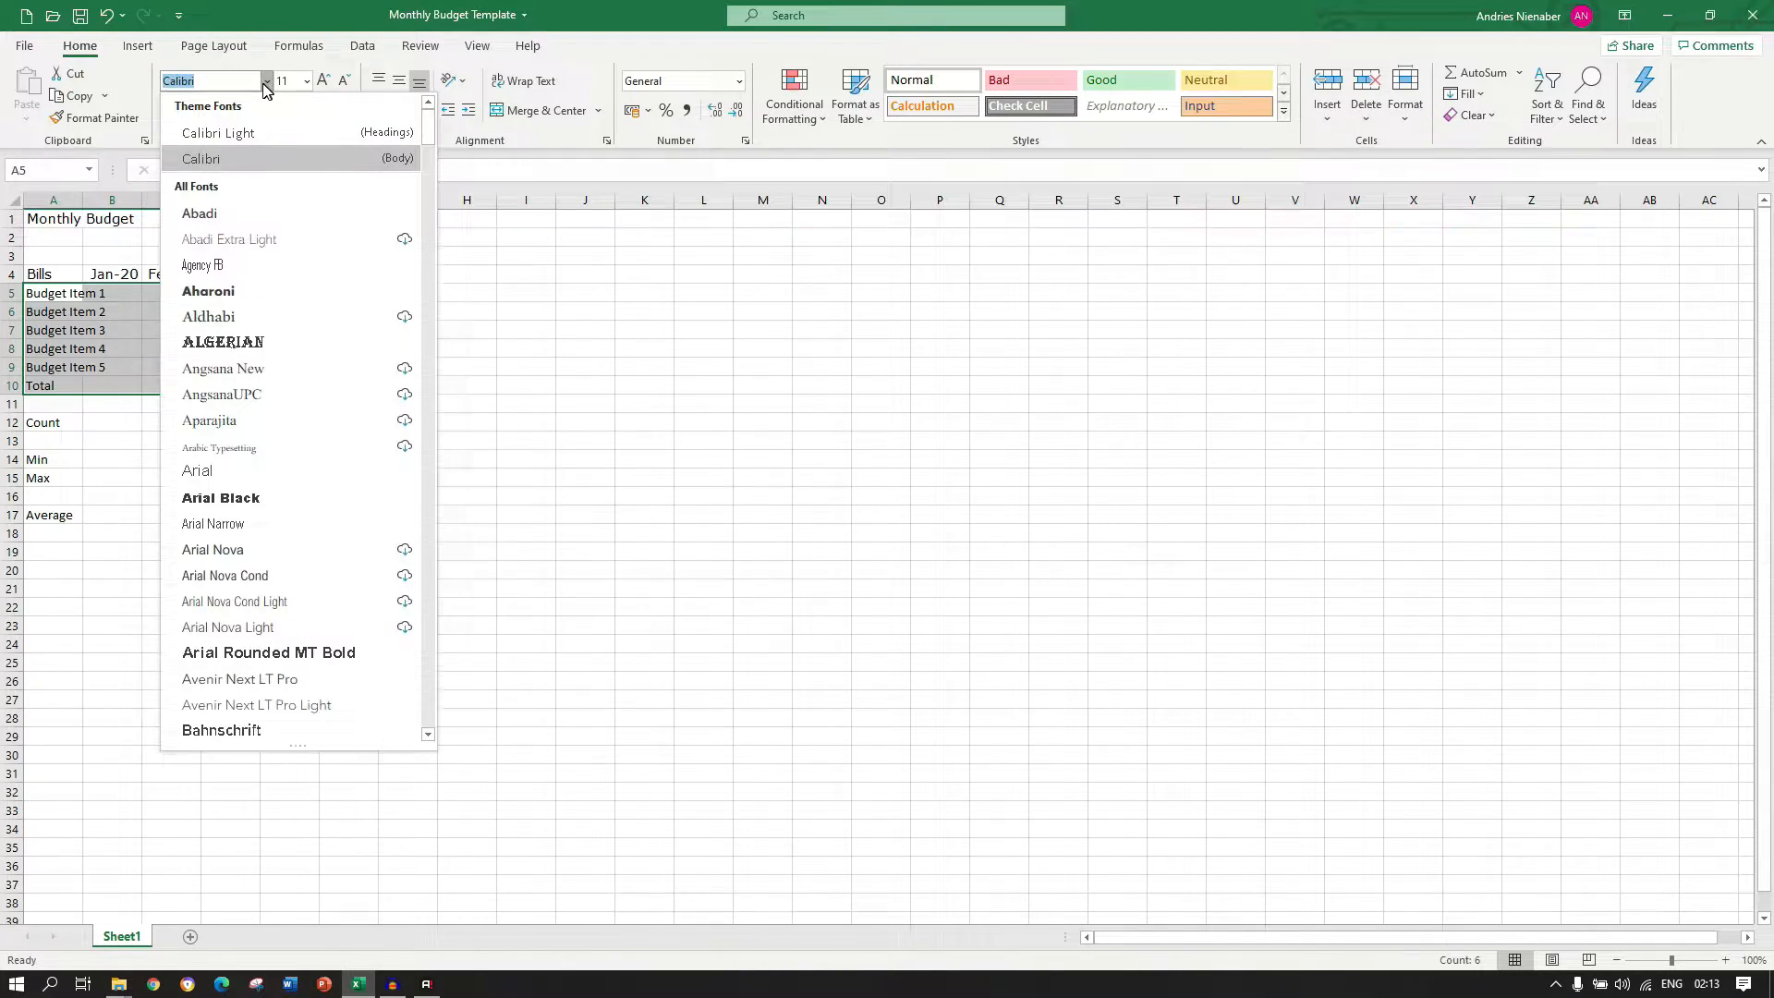
left_click(279, 133)
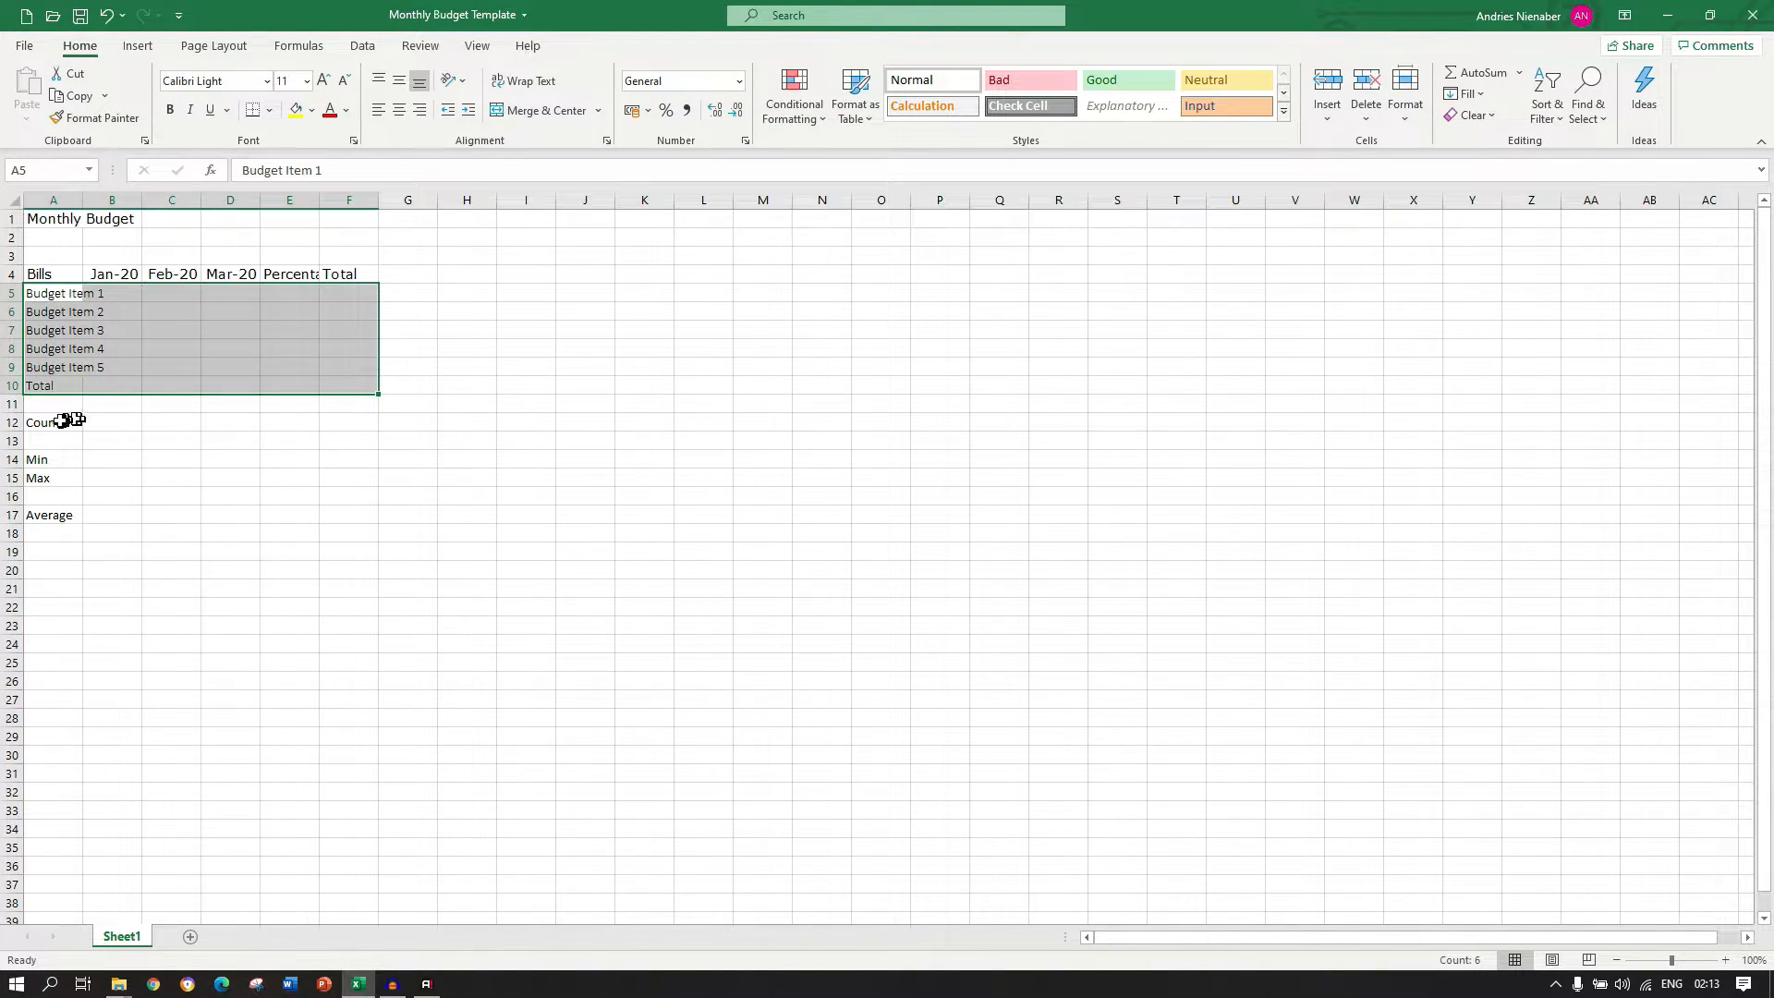
Set the font of the Count, Min, Max and Average labels in A12:A17 to Verdana.
left_click_drag(61, 422, 48, 514)
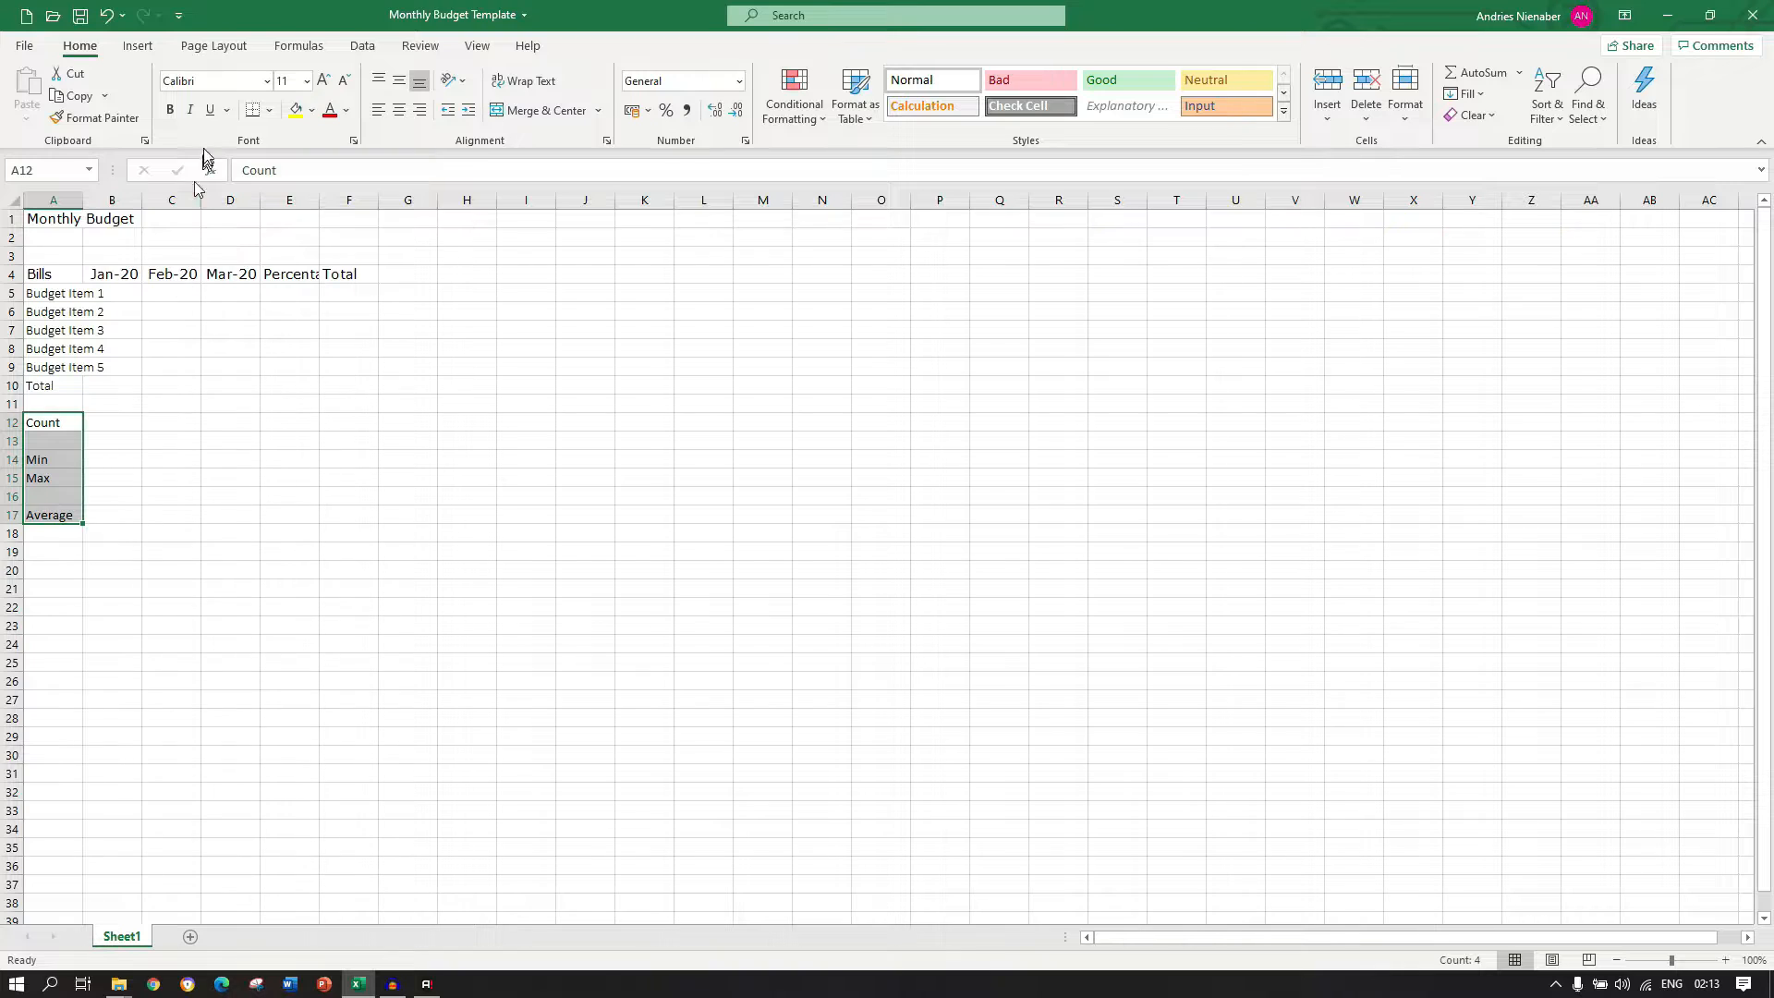
left_click(266, 81)
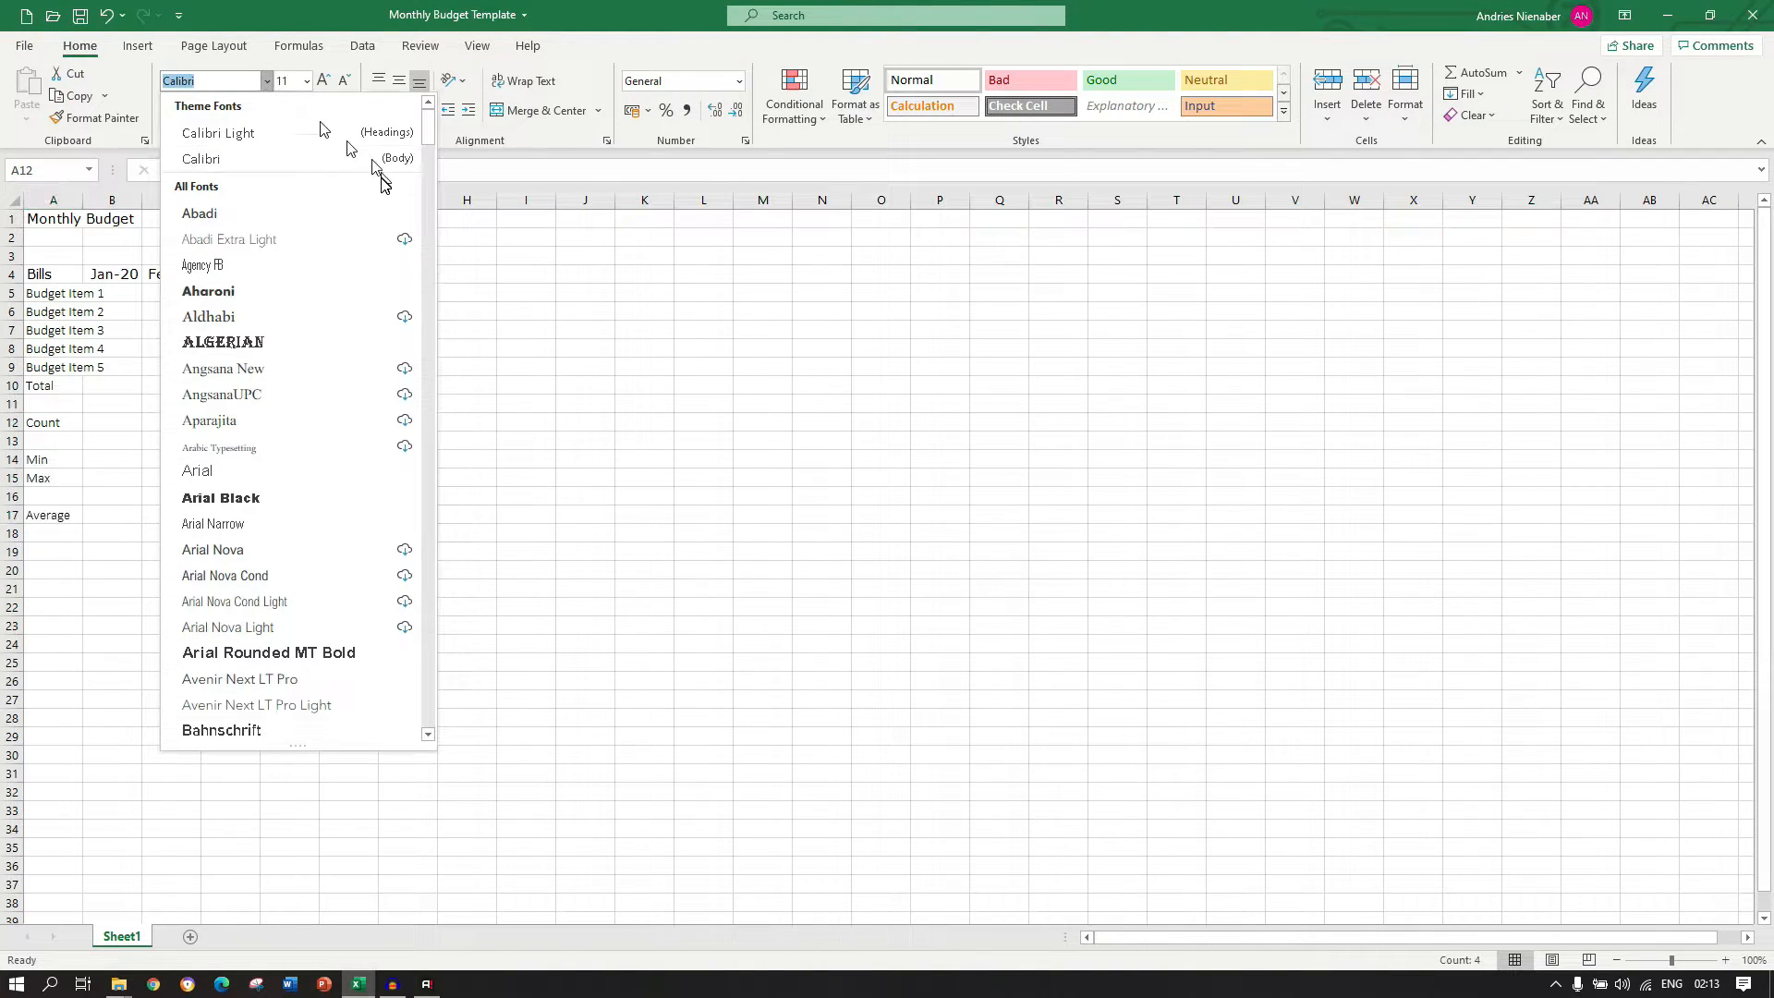
left_click_drag(430, 122, 438, 674)
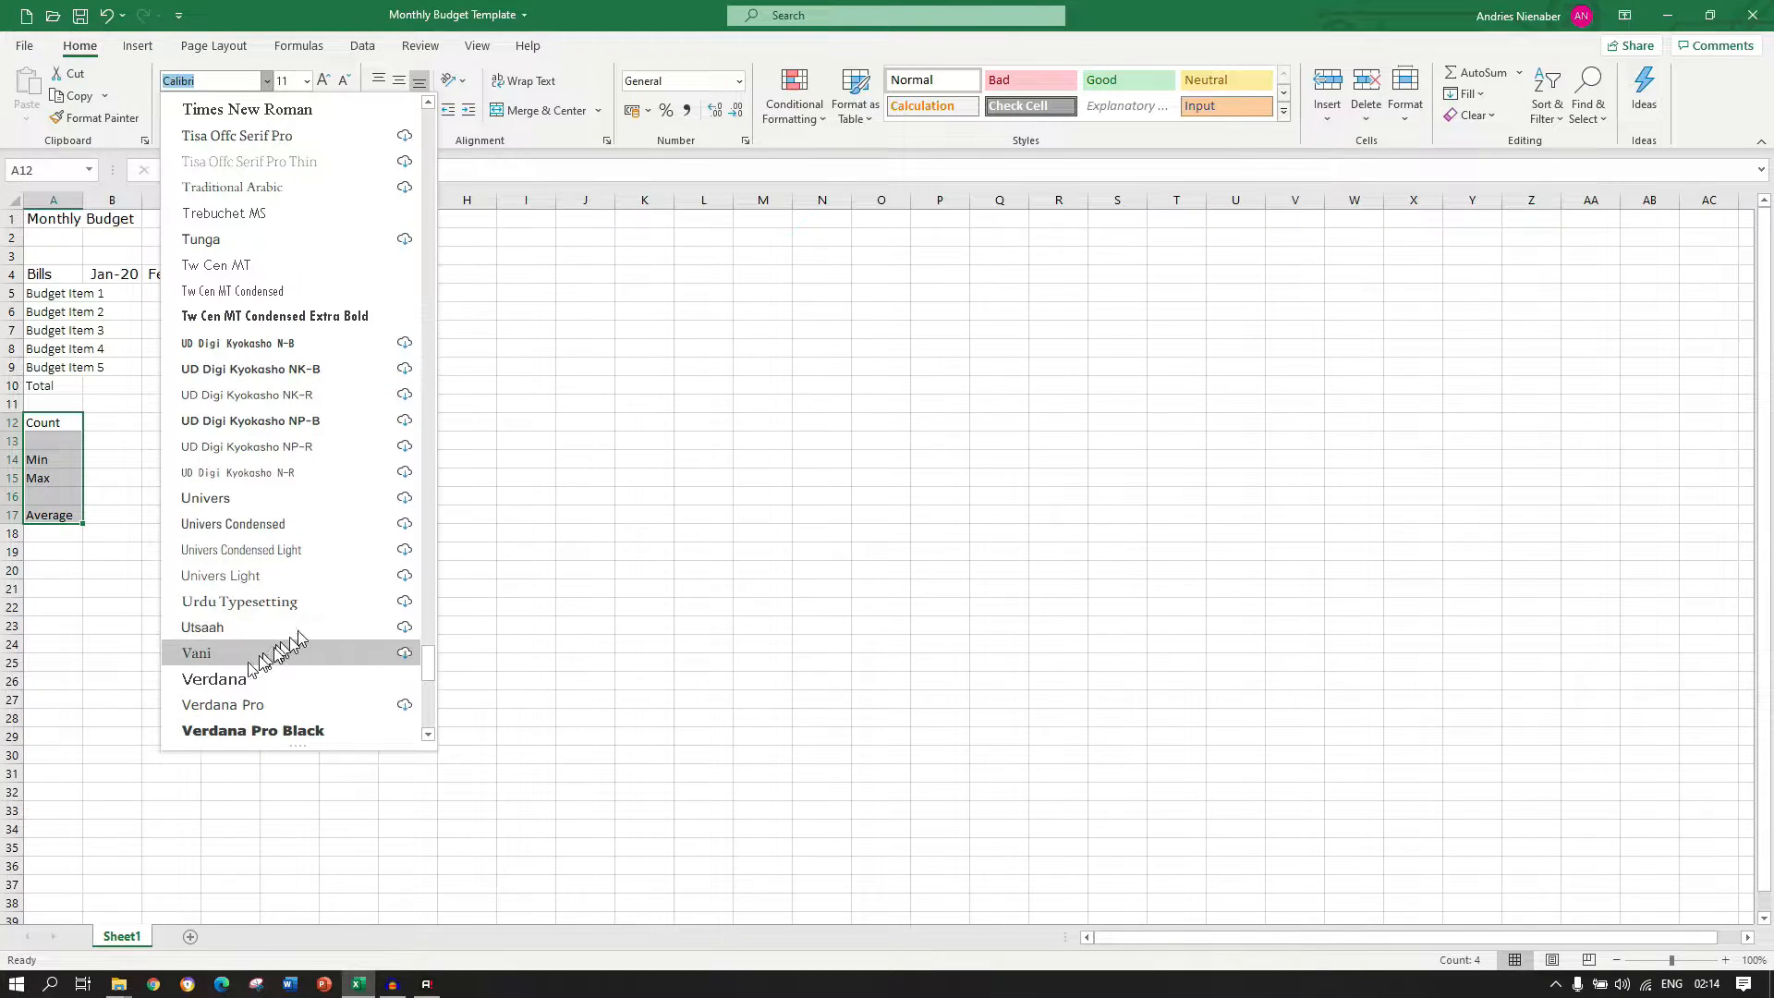
left_click(238, 683)
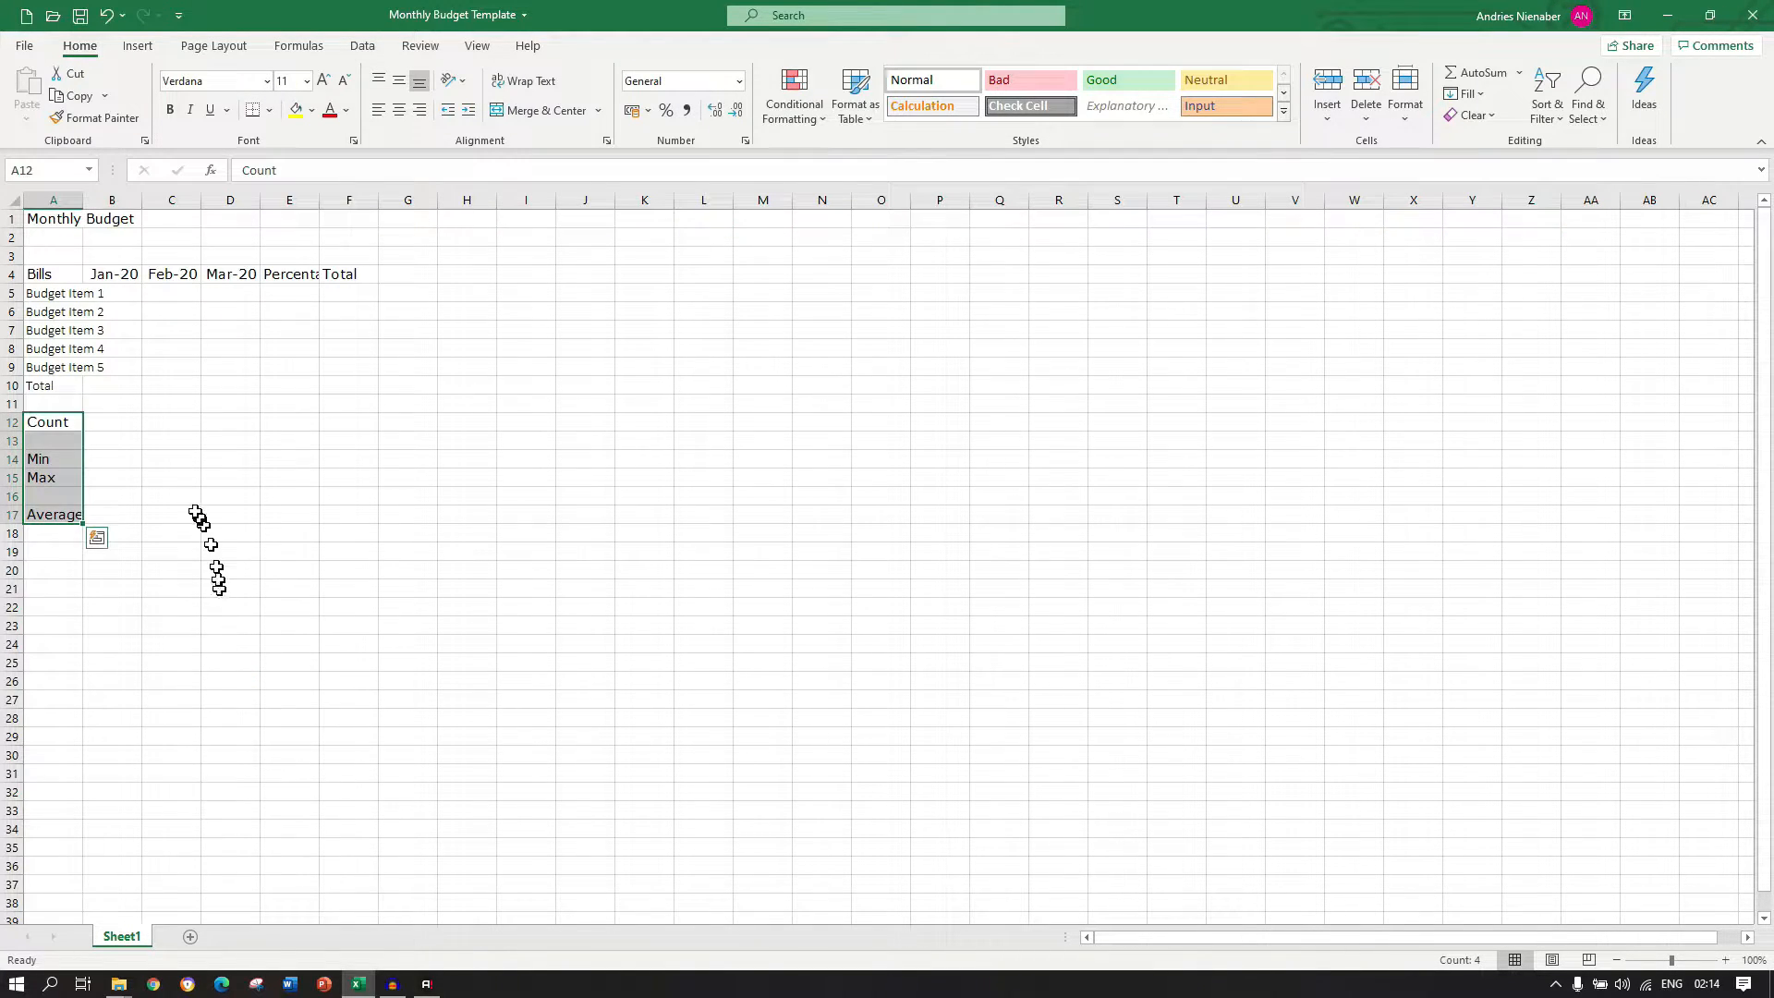
Change the font of the empty value cells beside the Count, Min, Max and Average labels, B12:F17.
left_click(118, 426)
left_click_drag(118, 426, 348, 518)
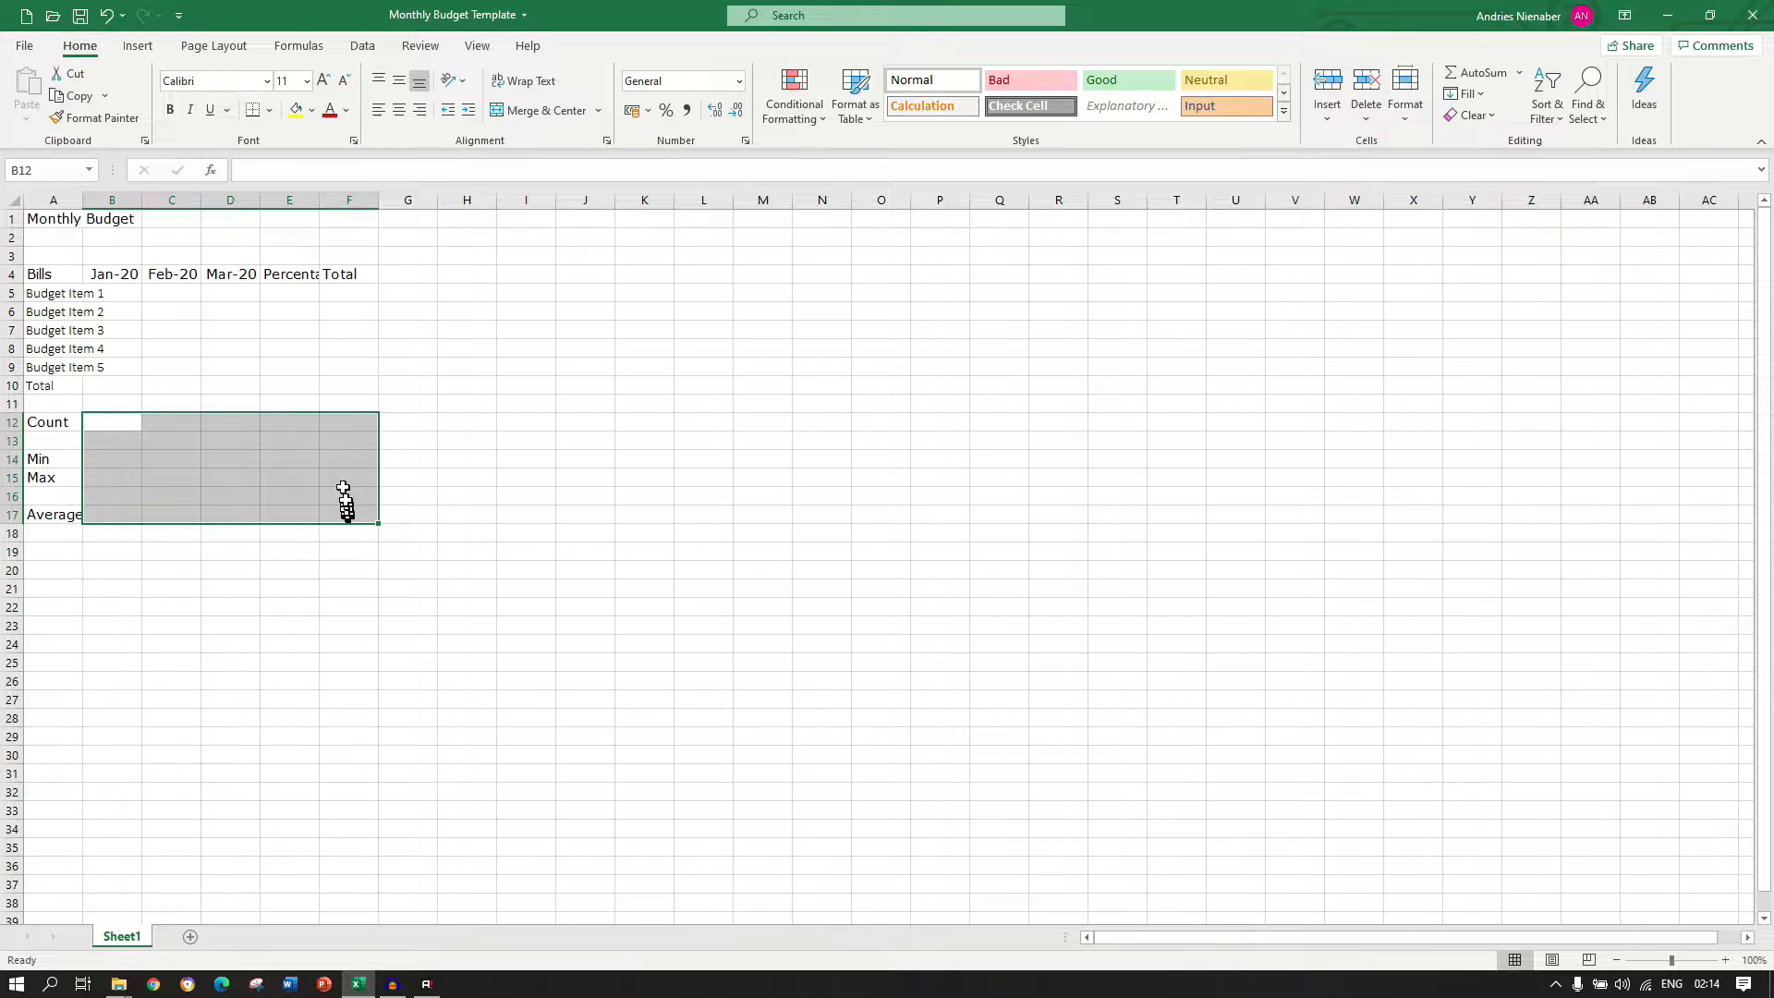
left_click(266, 81)
left_click(263, 132)
Make the Monthly Budget title in A1 bold, italic and underlined.
left_click(51, 218)
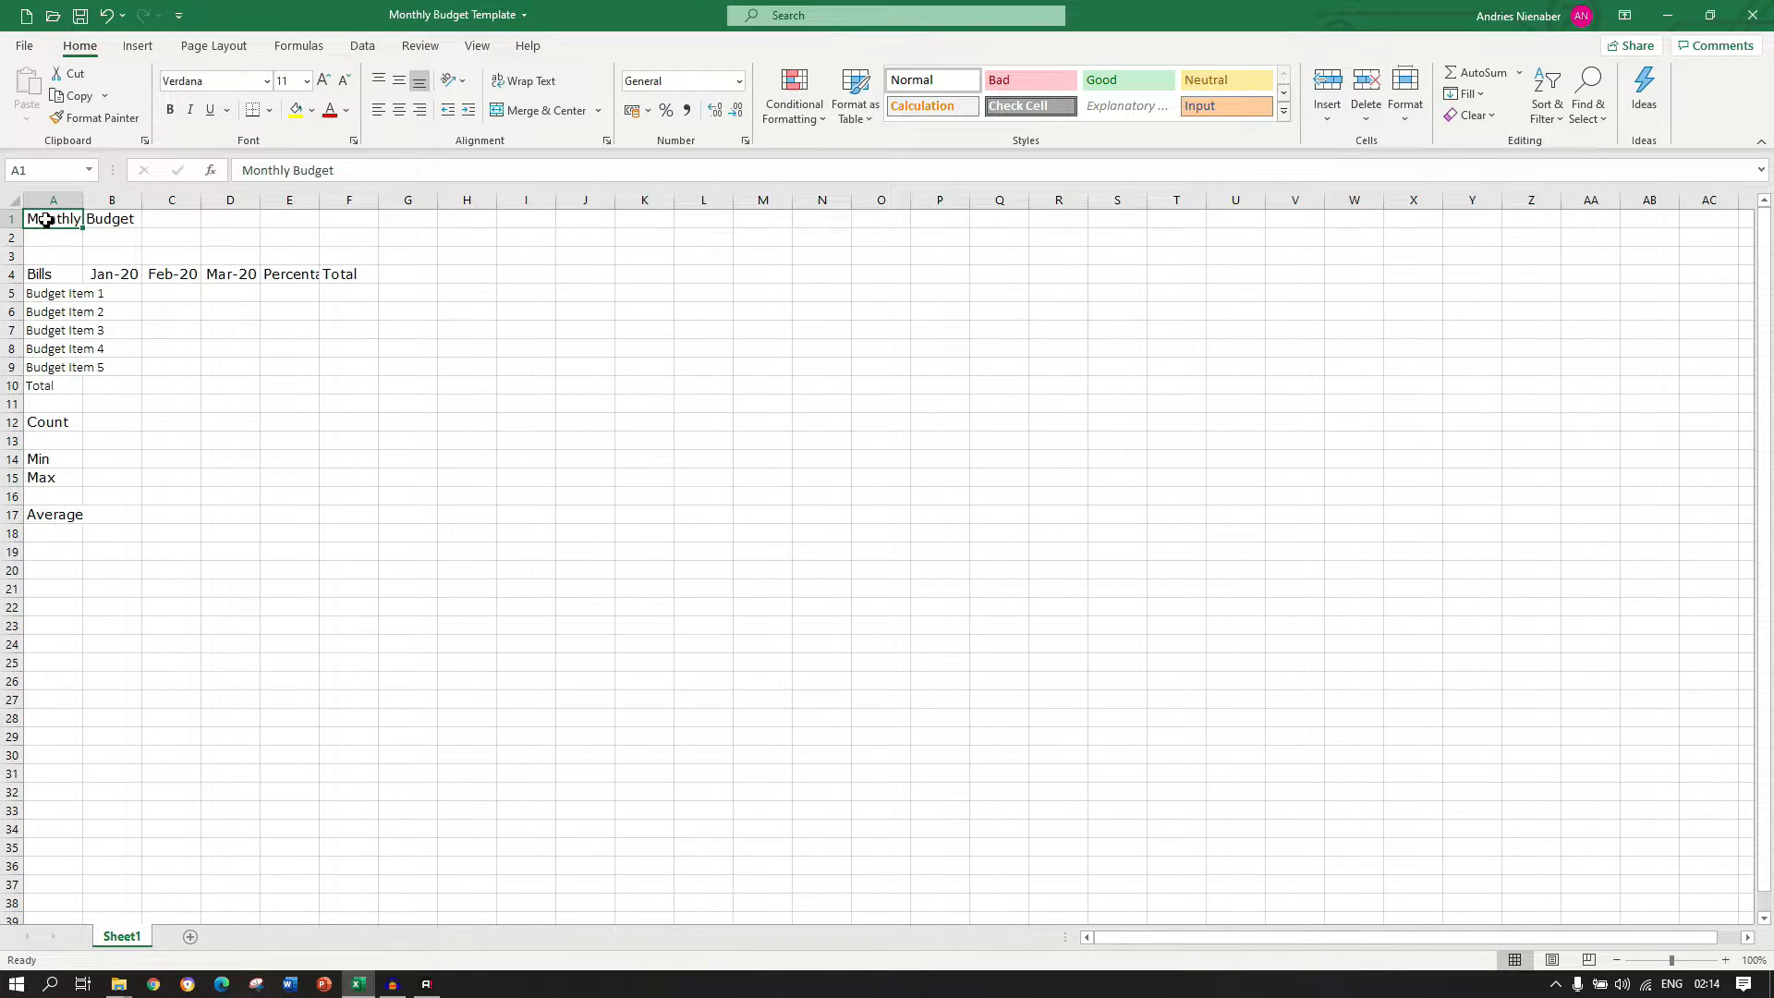
left_click(168, 111)
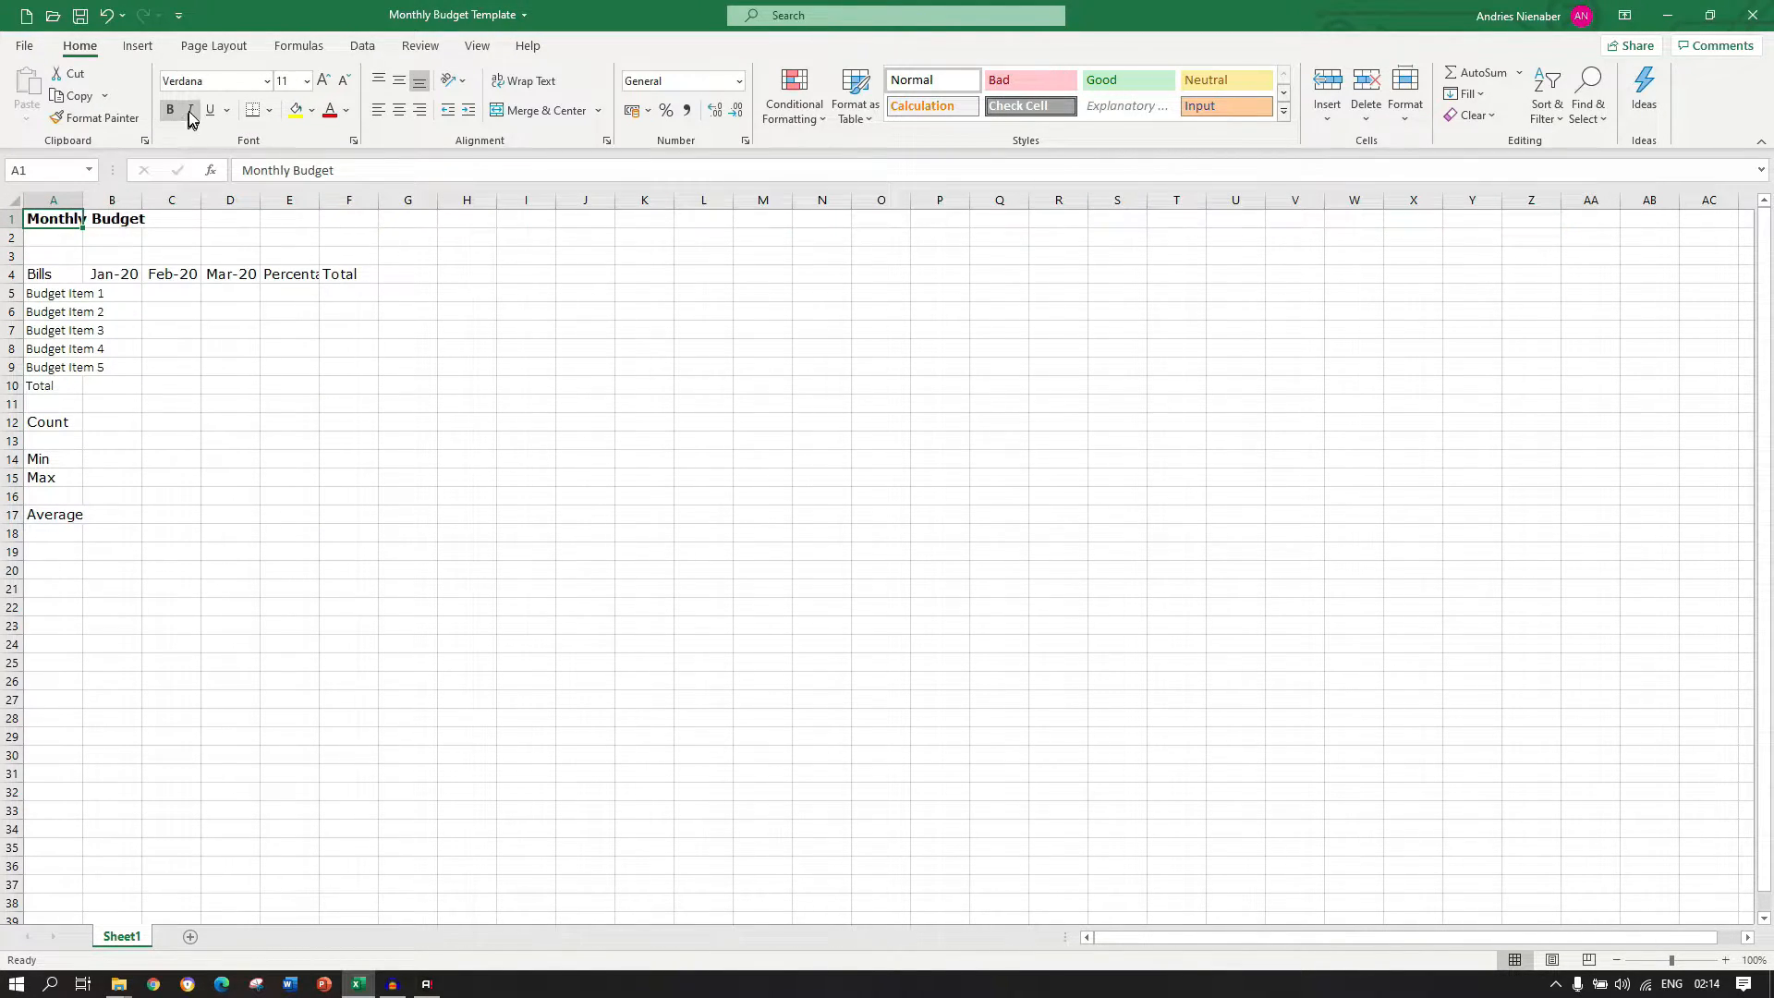
left_click(192, 112)
left_click(209, 111)
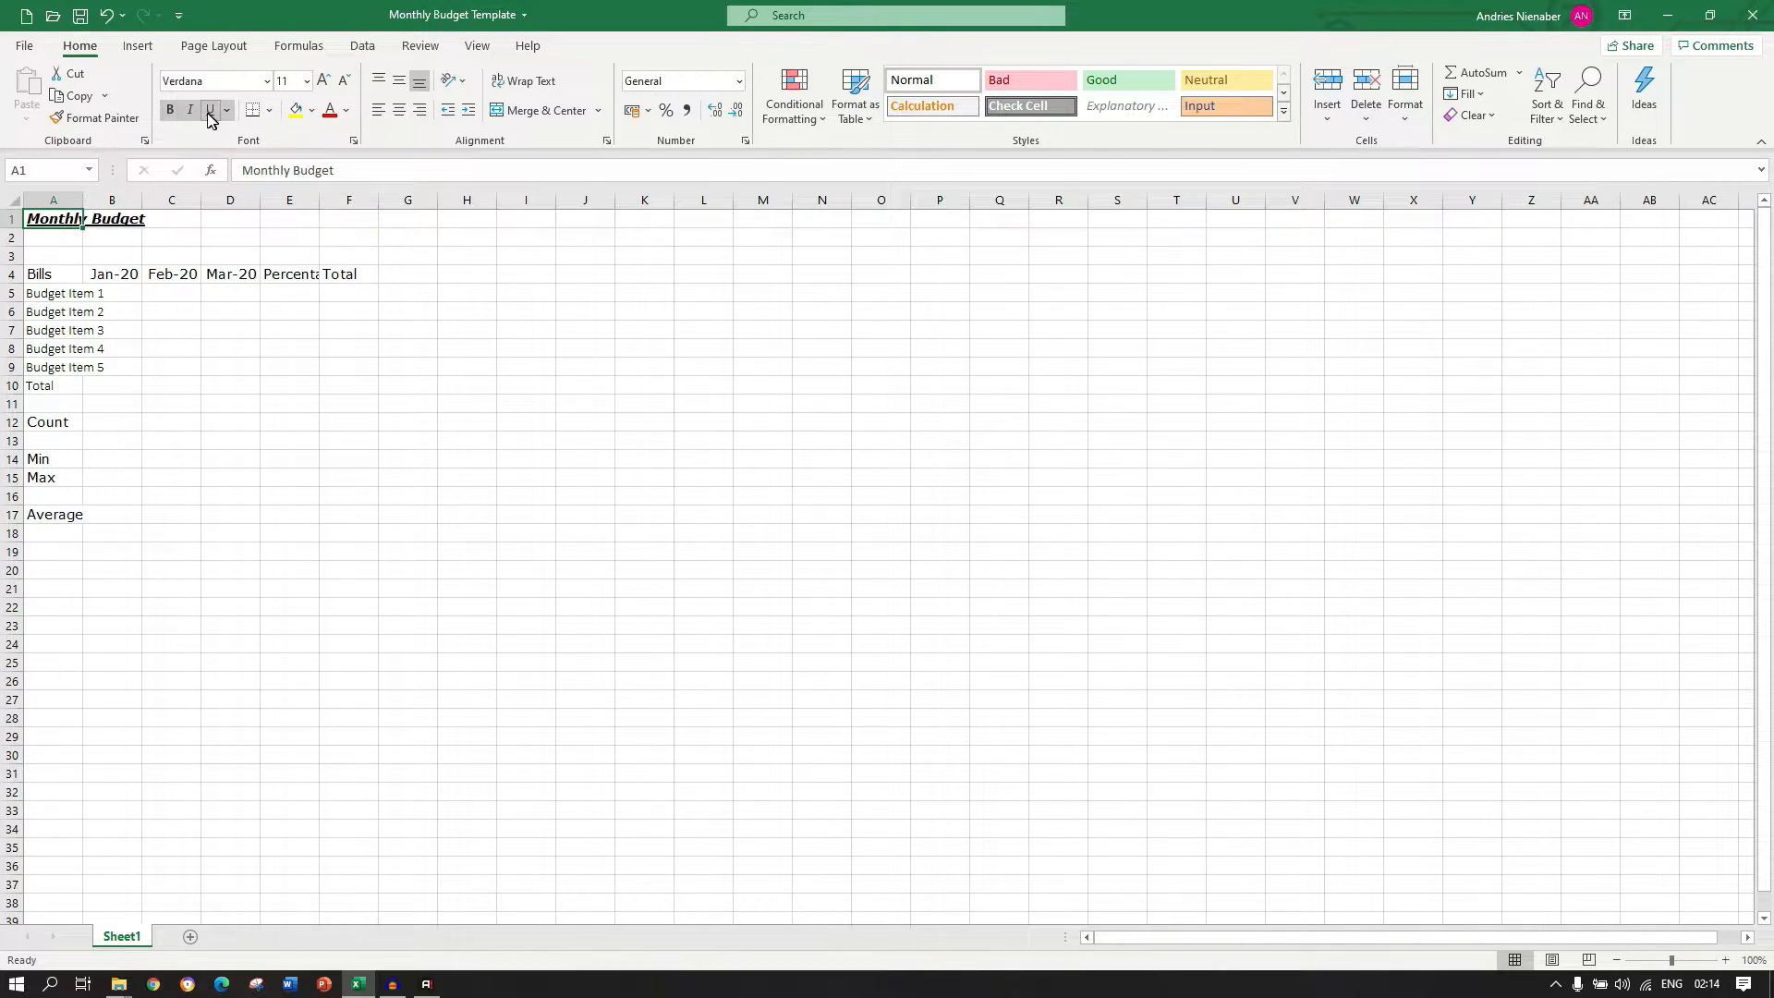
Enlarge the Monthly Budget title in A1 to font size 36.
left_click(321, 84)
left_click(322, 83)
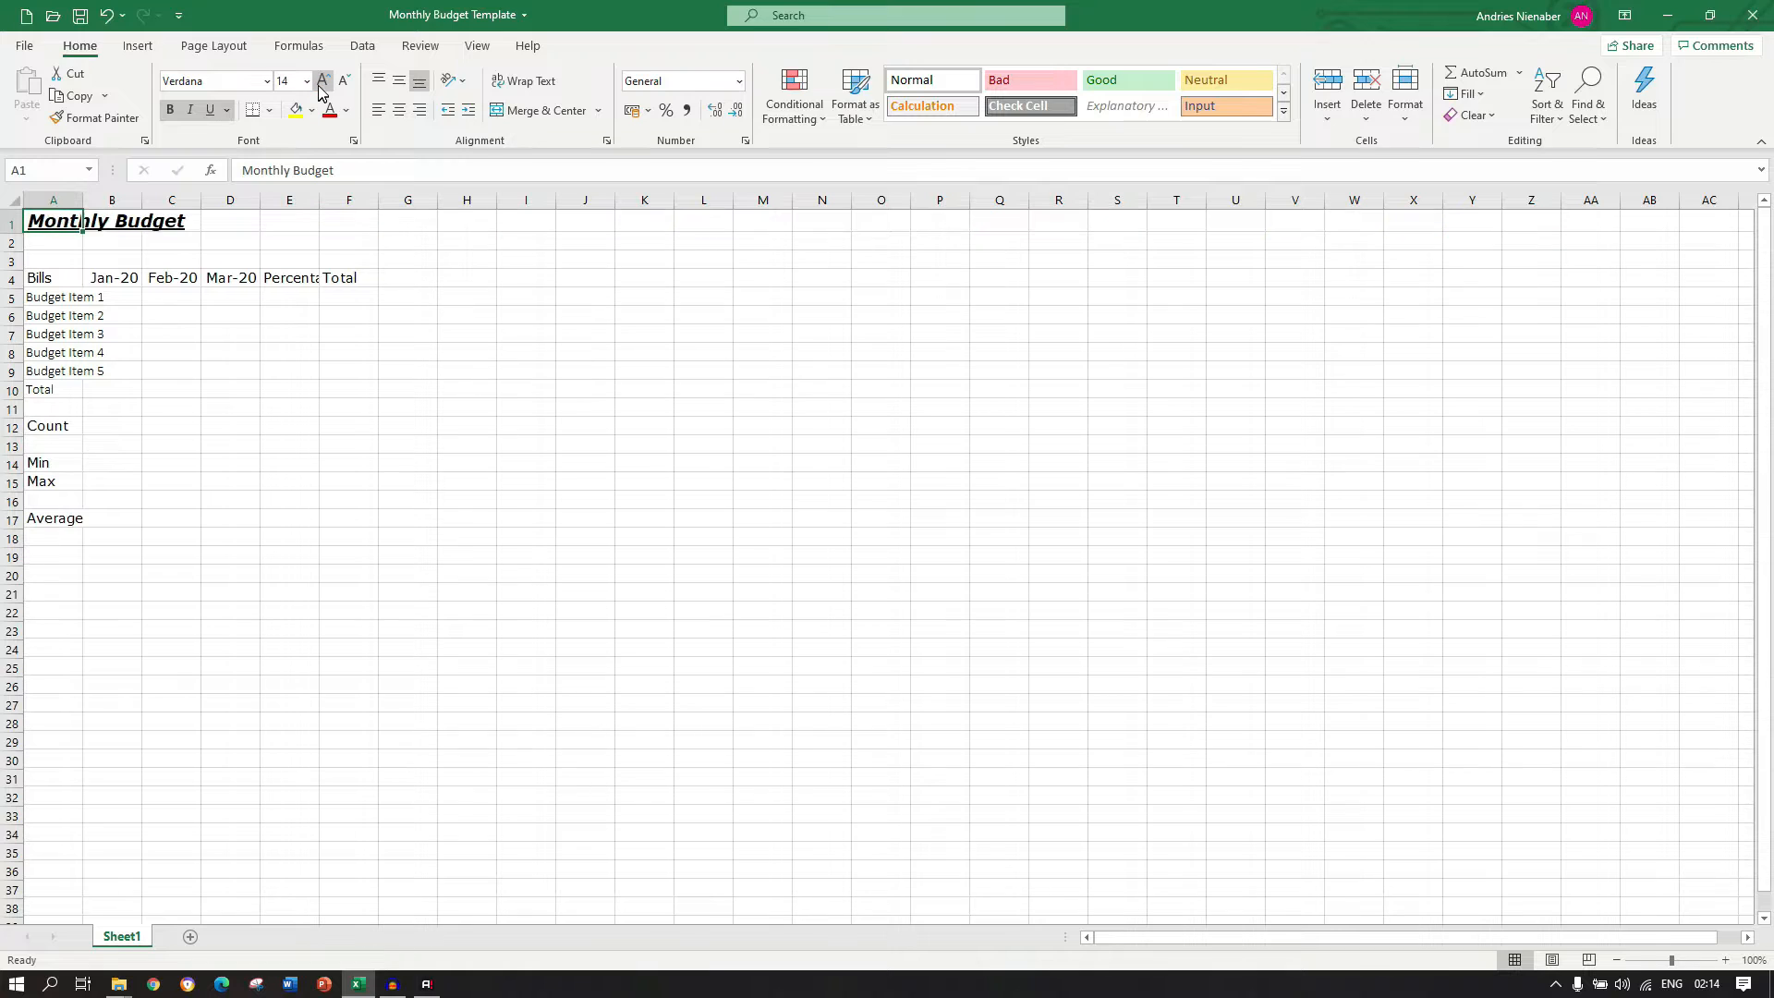
left_click(321, 83)
left_click(321, 83)
left_click(322, 83)
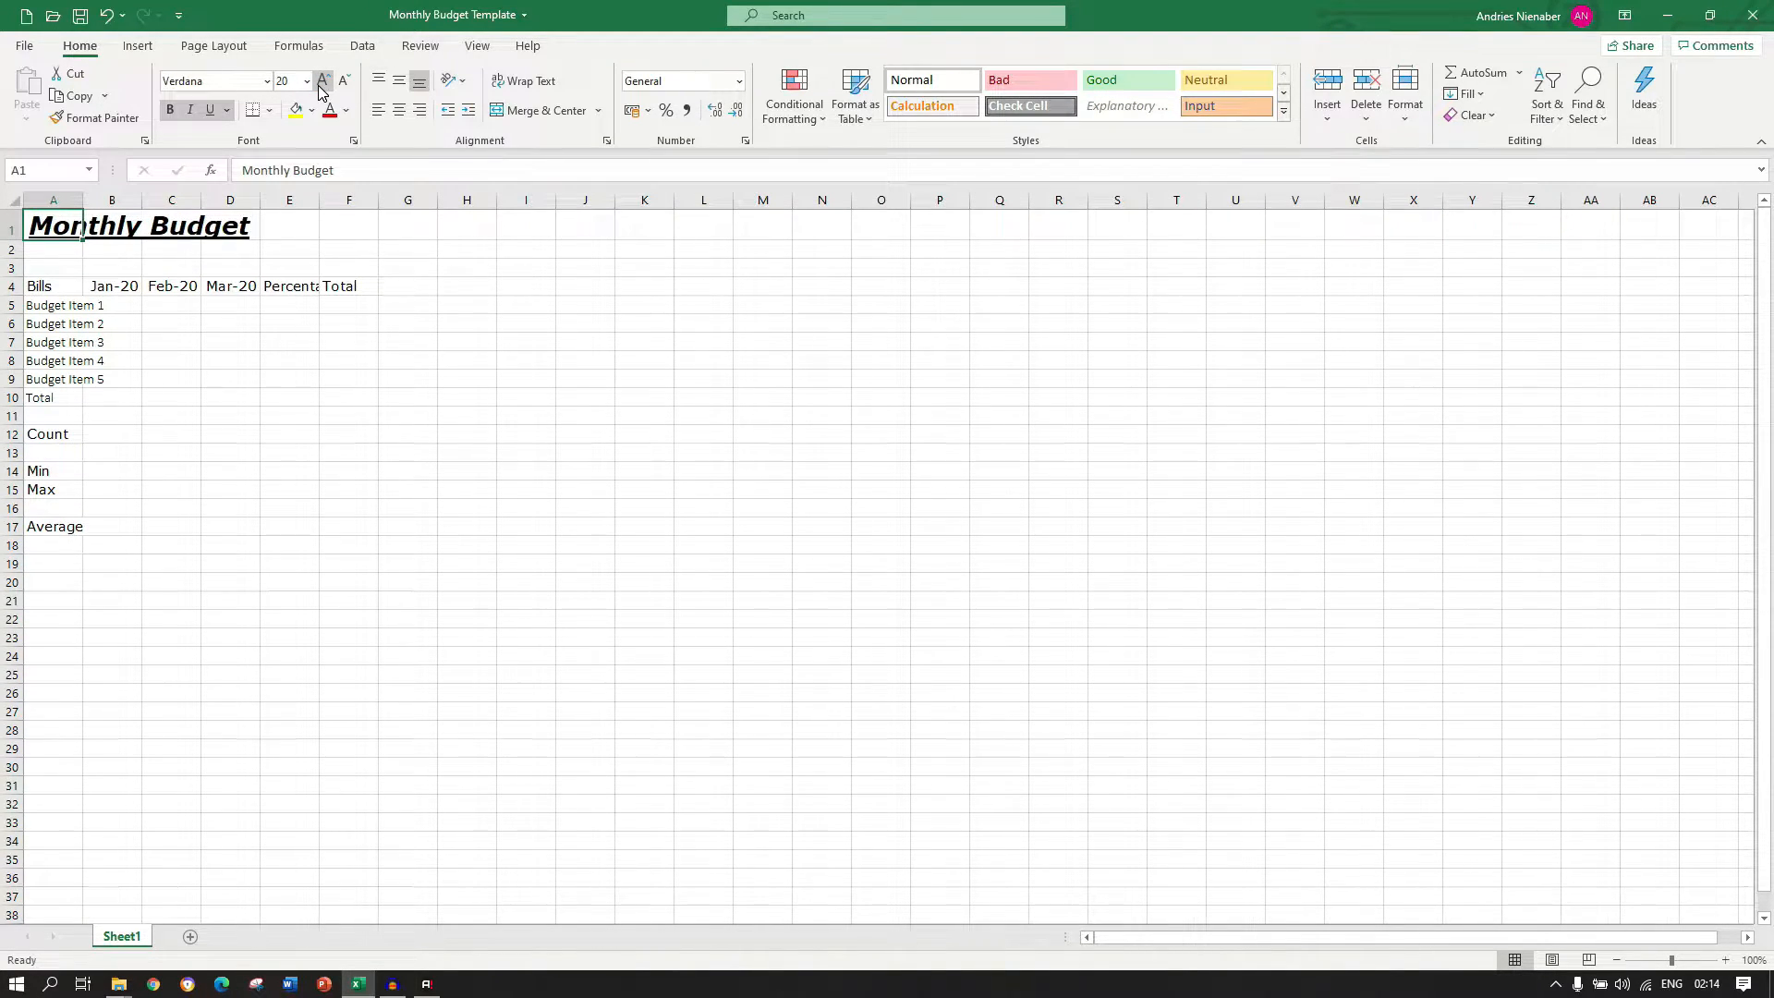
left_click(321, 83)
left_click(322, 84)
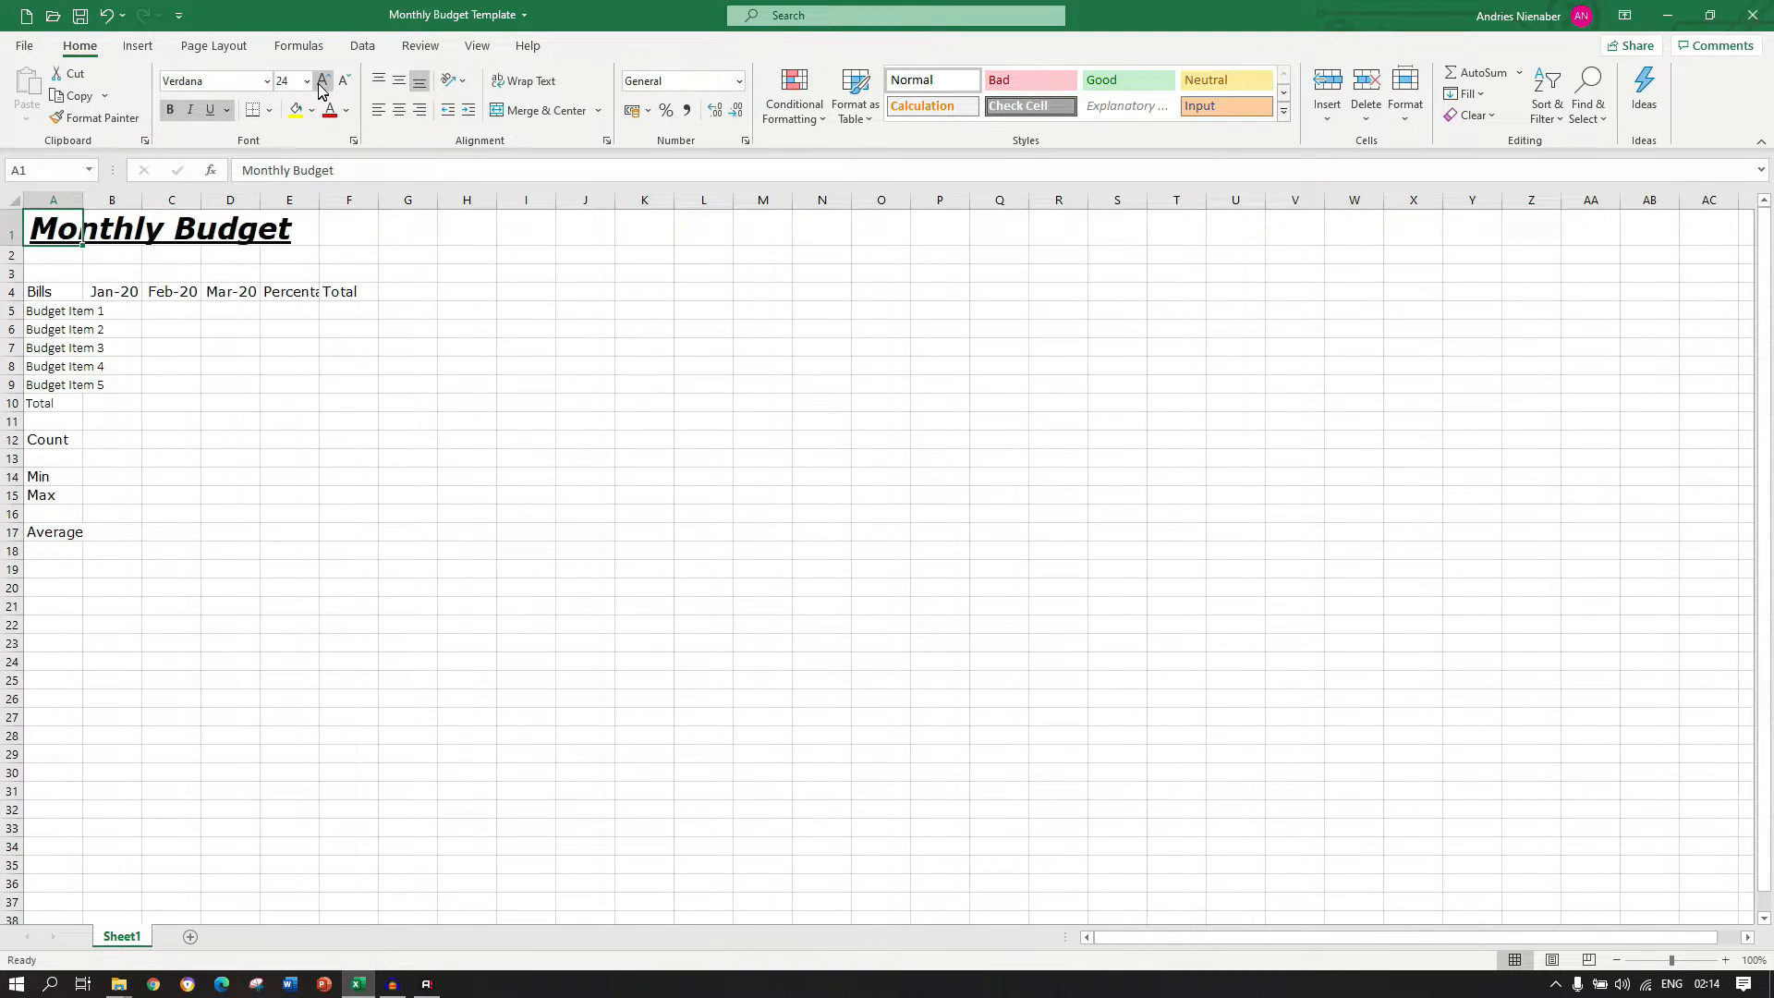
left_click(321, 83)
left_click(322, 83)
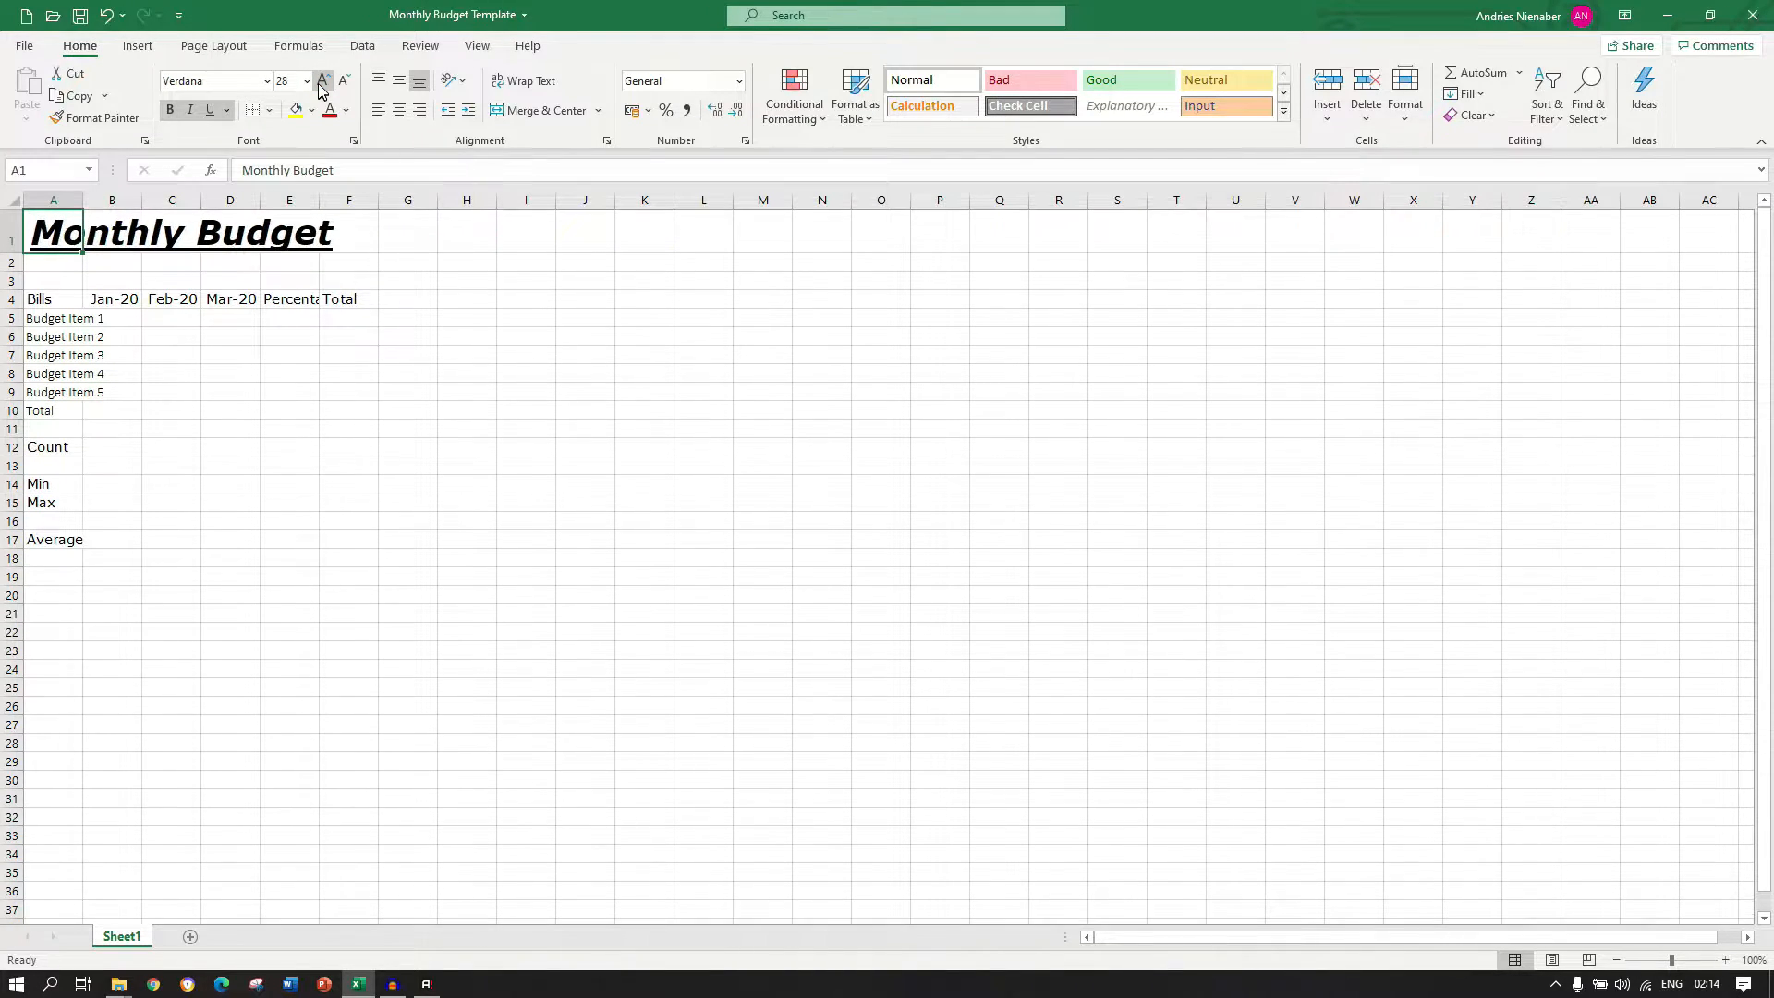
left_click(322, 83)
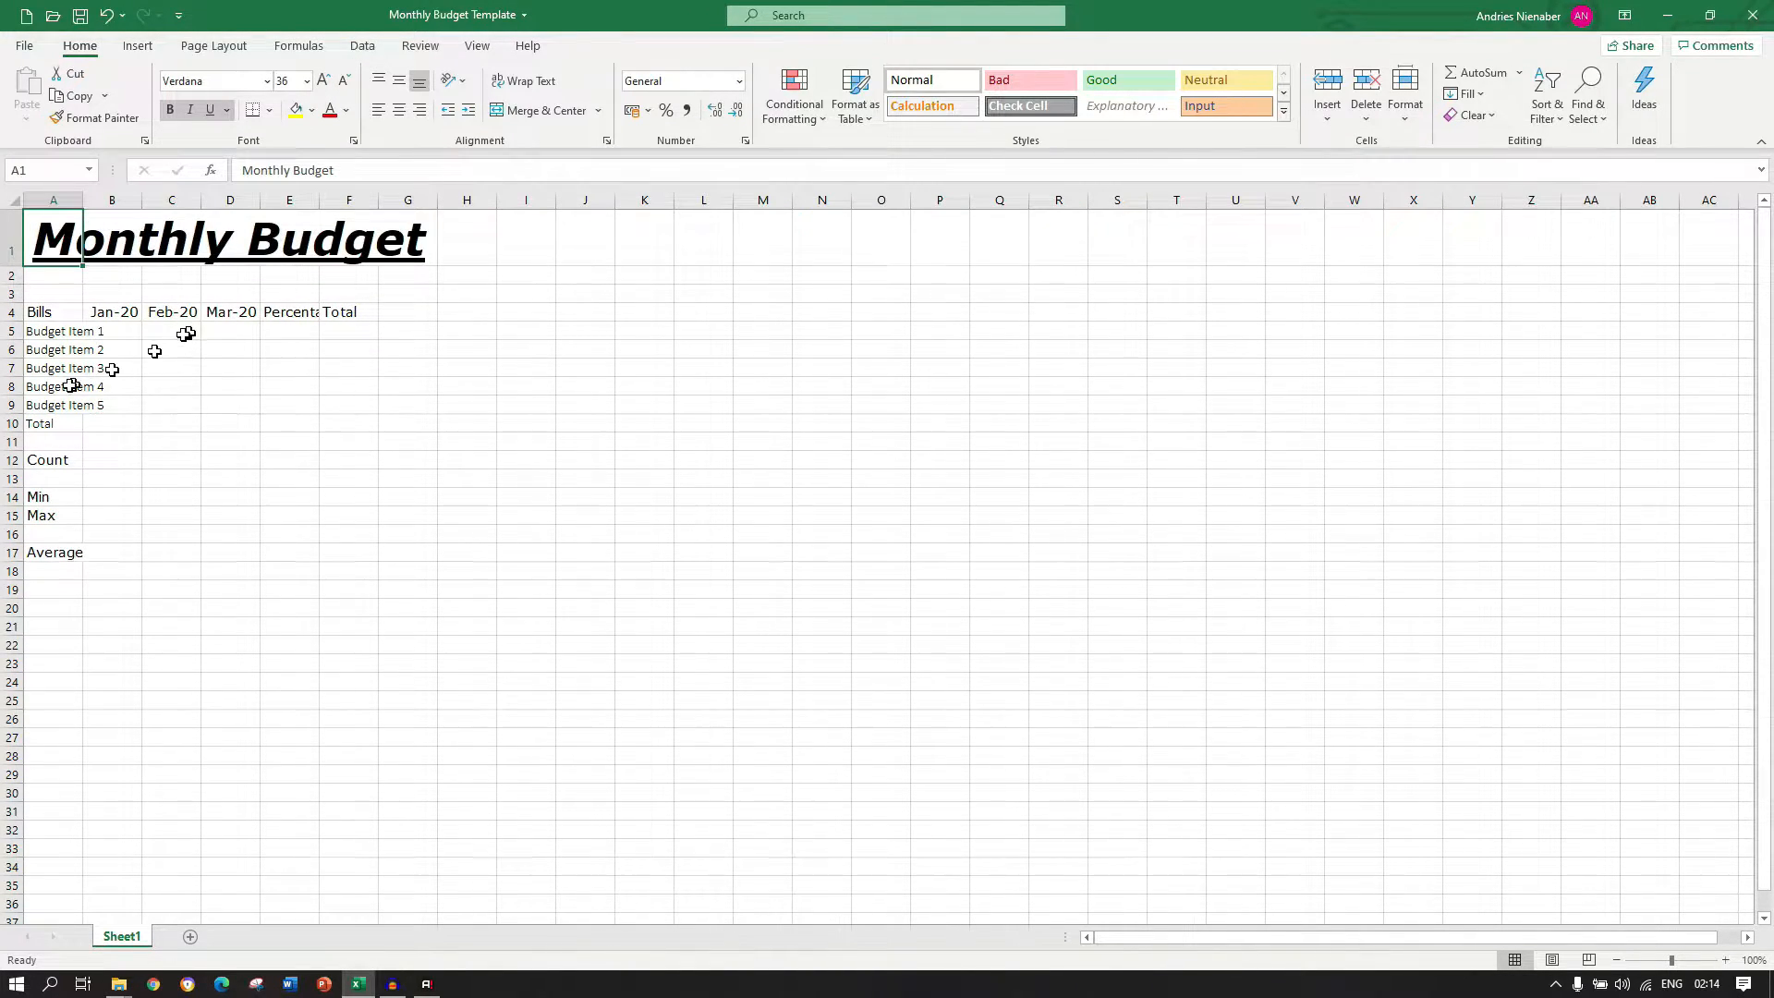
Increase the font size of the heading row A4:F4 to 14.
left_click_drag(59, 312, 344, 312)
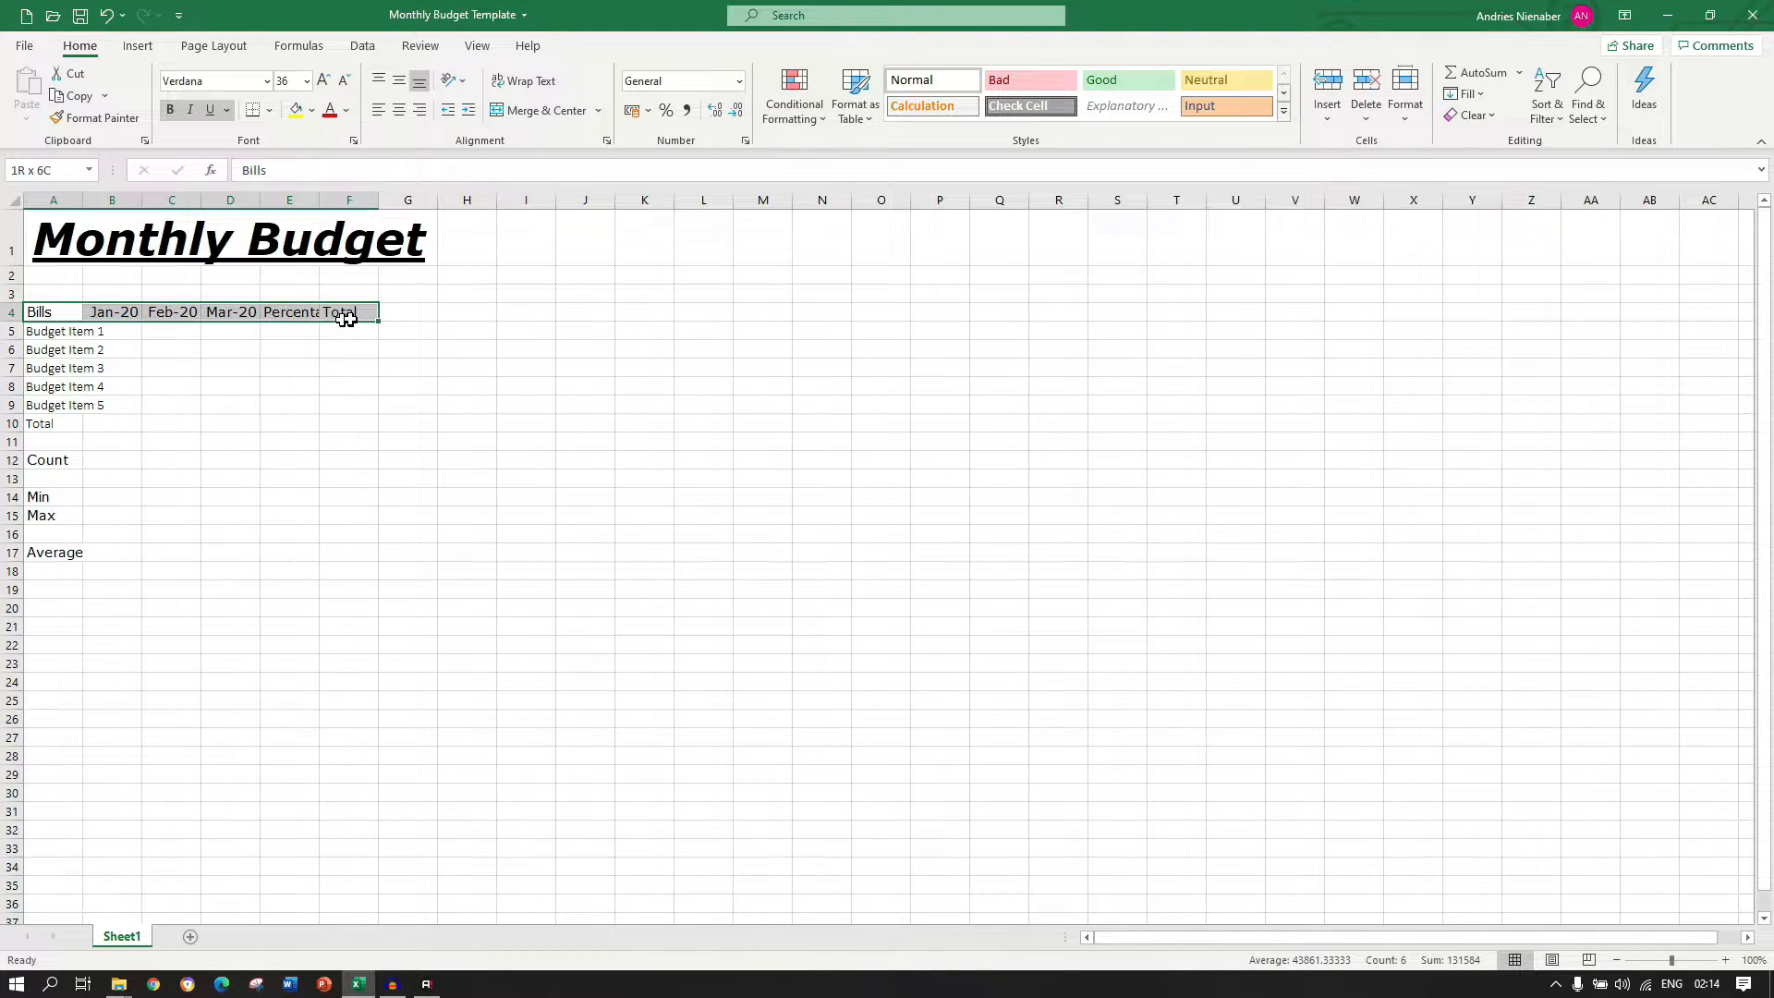
left_click(322, 82)
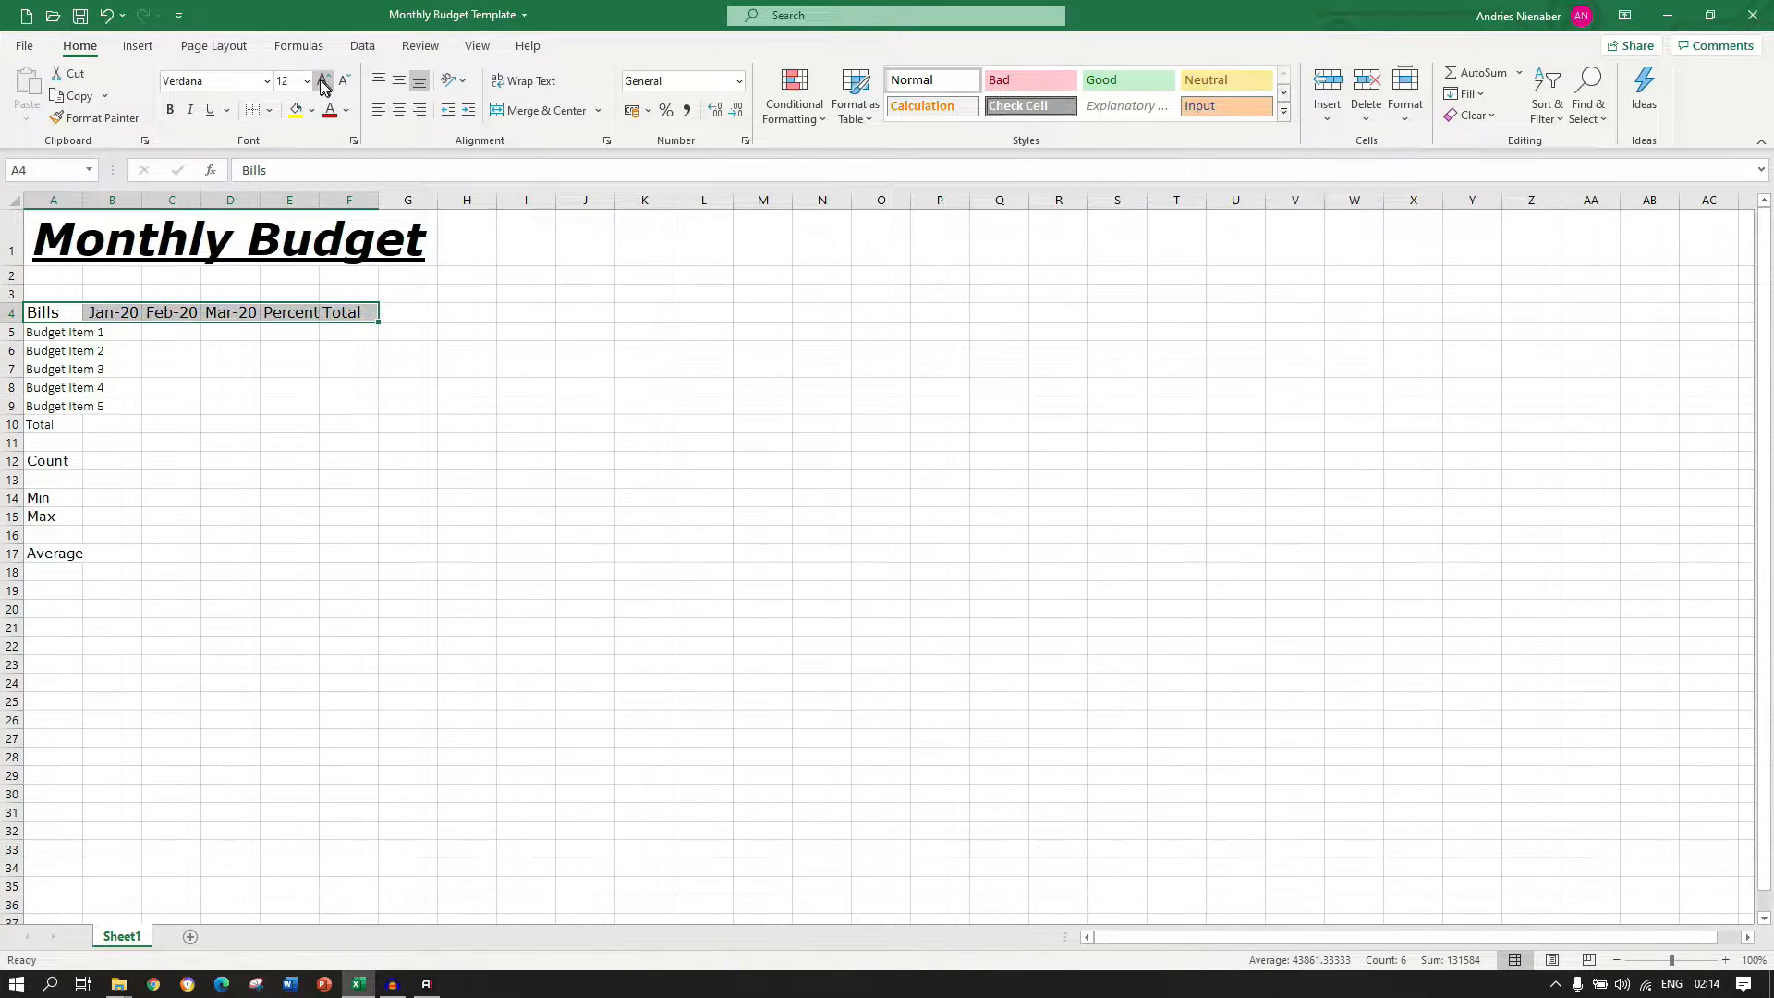
left_click(322, 81)
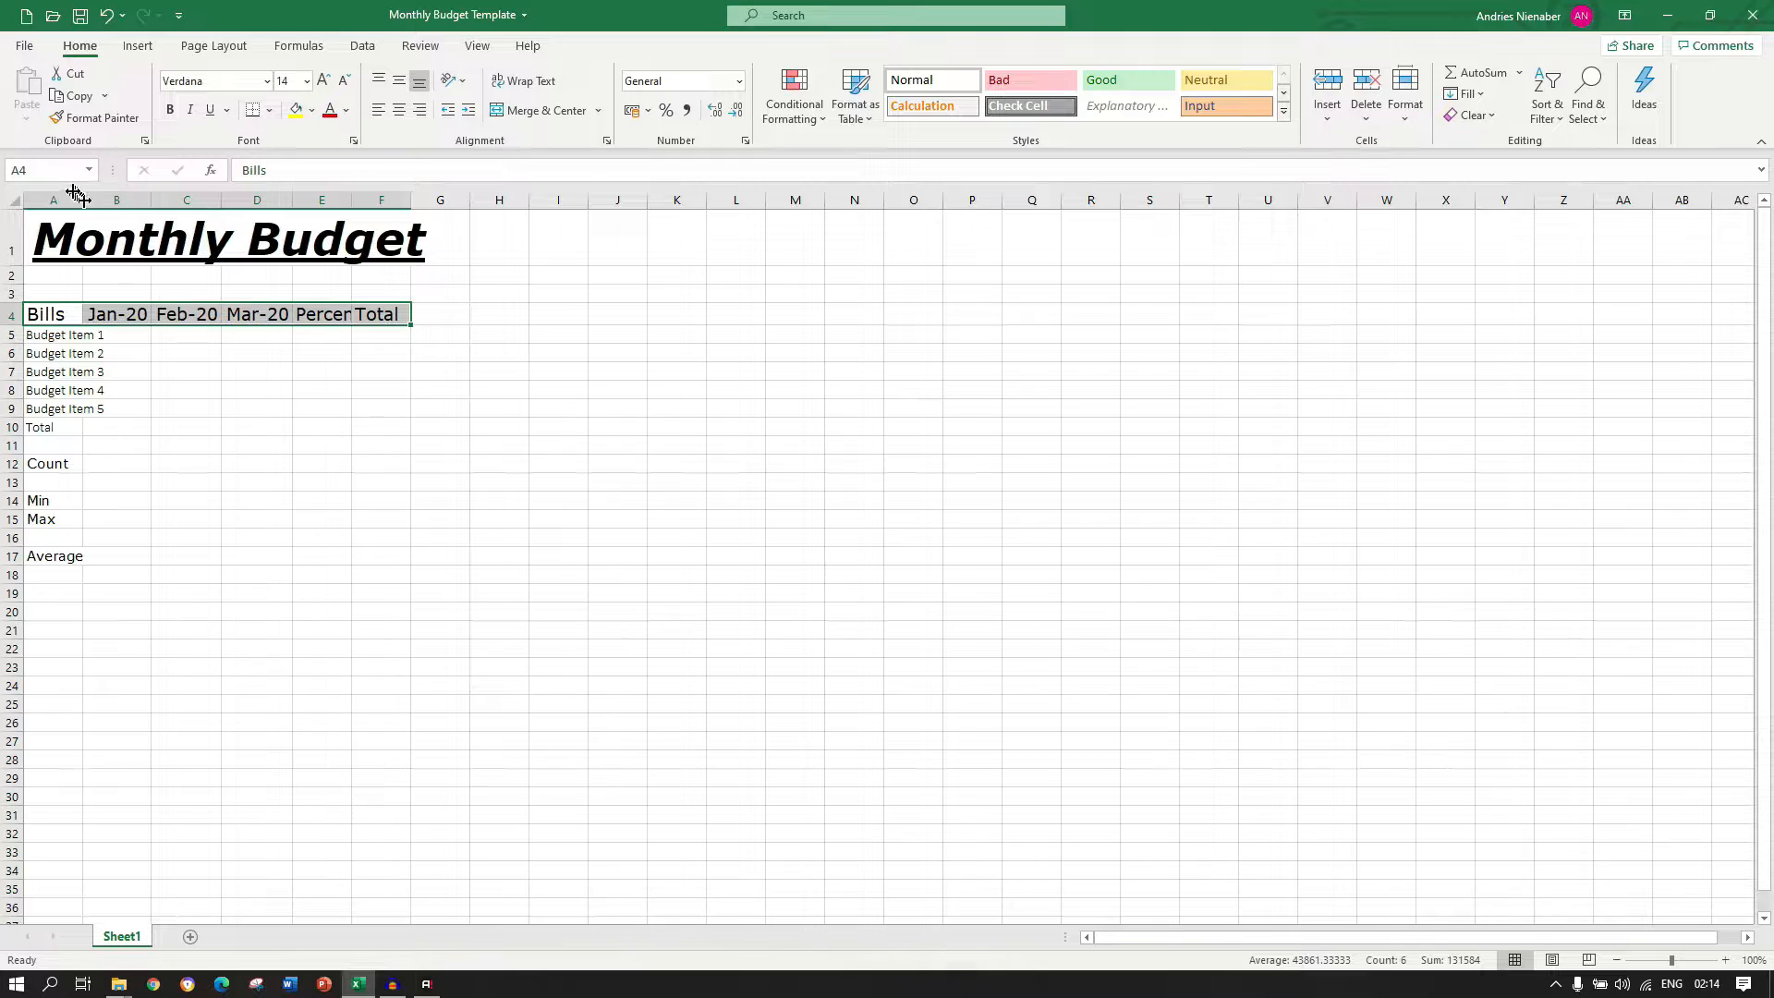
AutoFit columns A to F, and narrow column A to just wider than the budget item labels.
left_click_drag(56, 199, 356, 196)
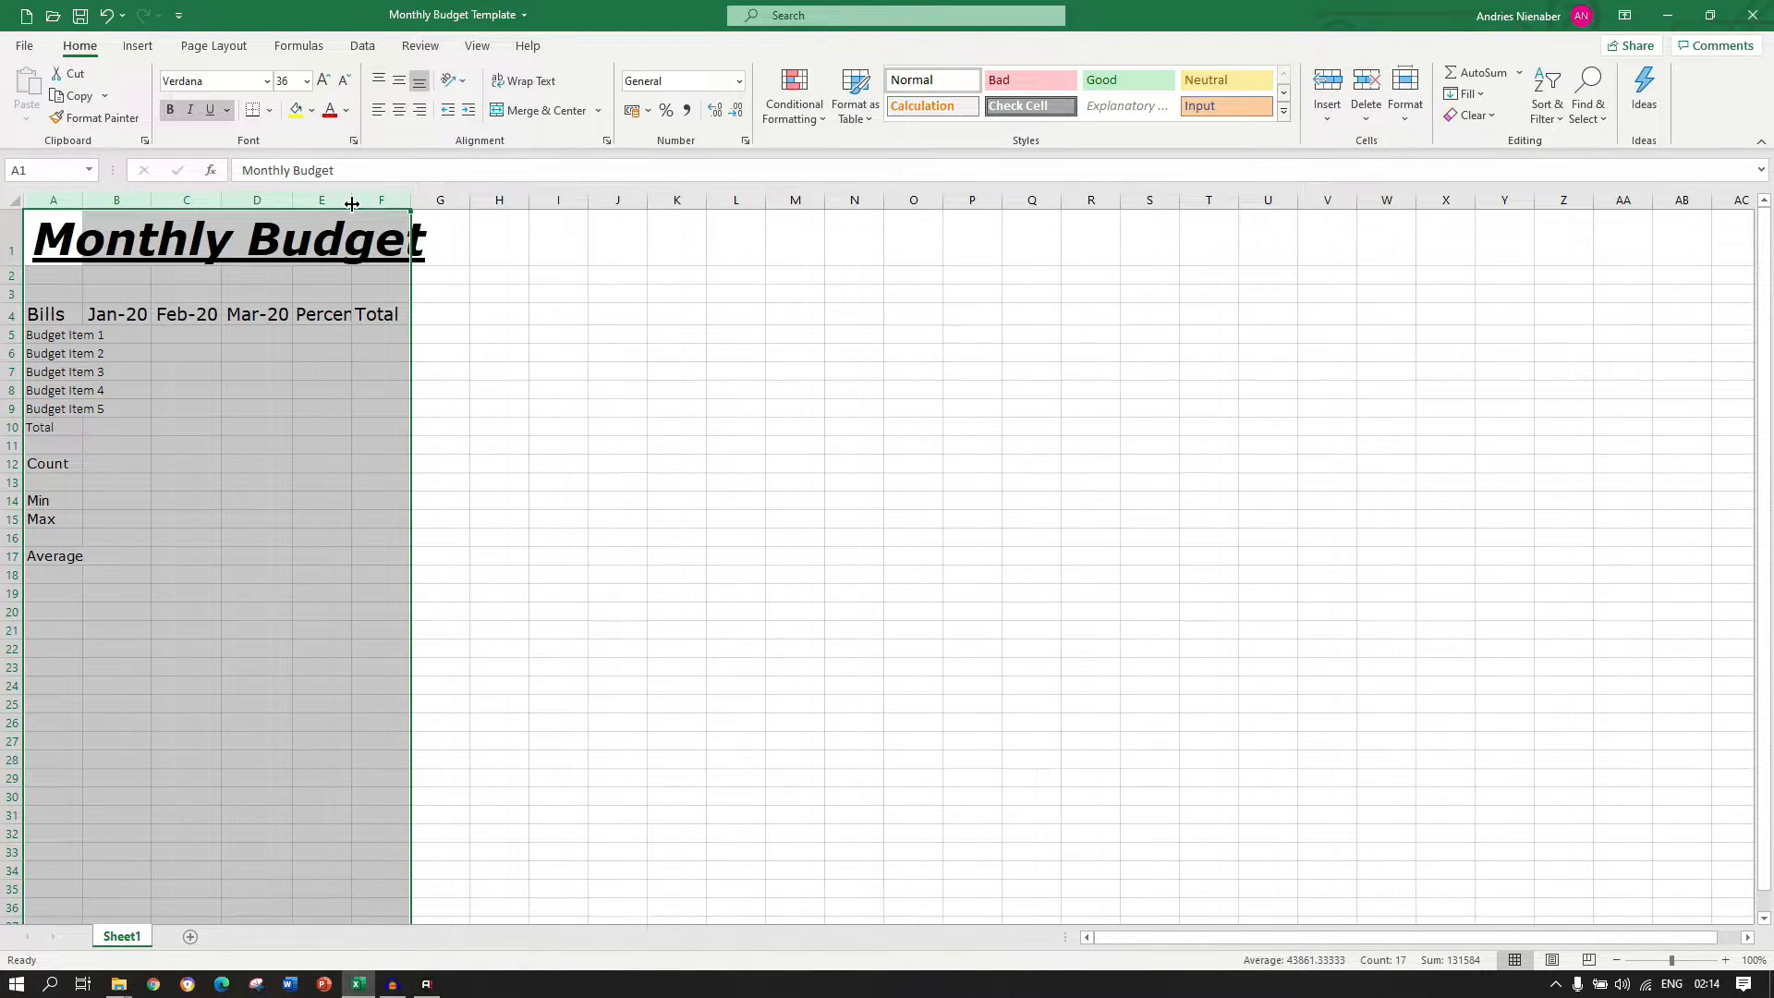
double_click(352, 201)
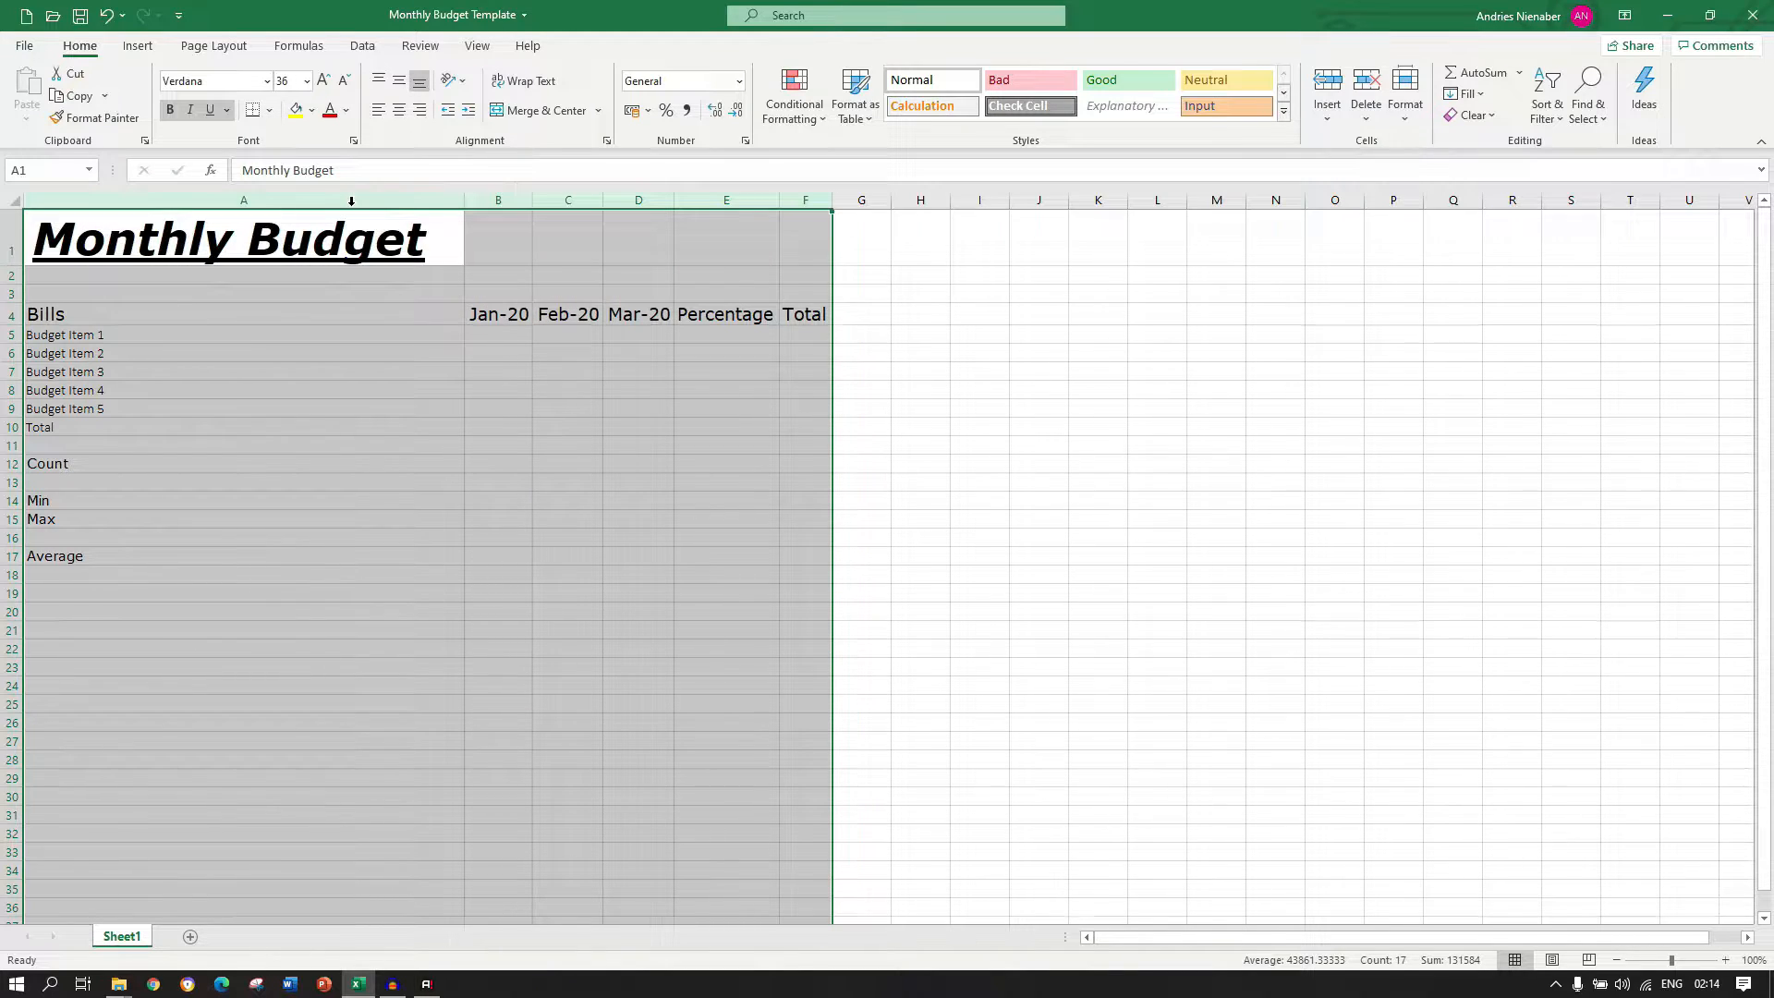
left_click(315, 388)
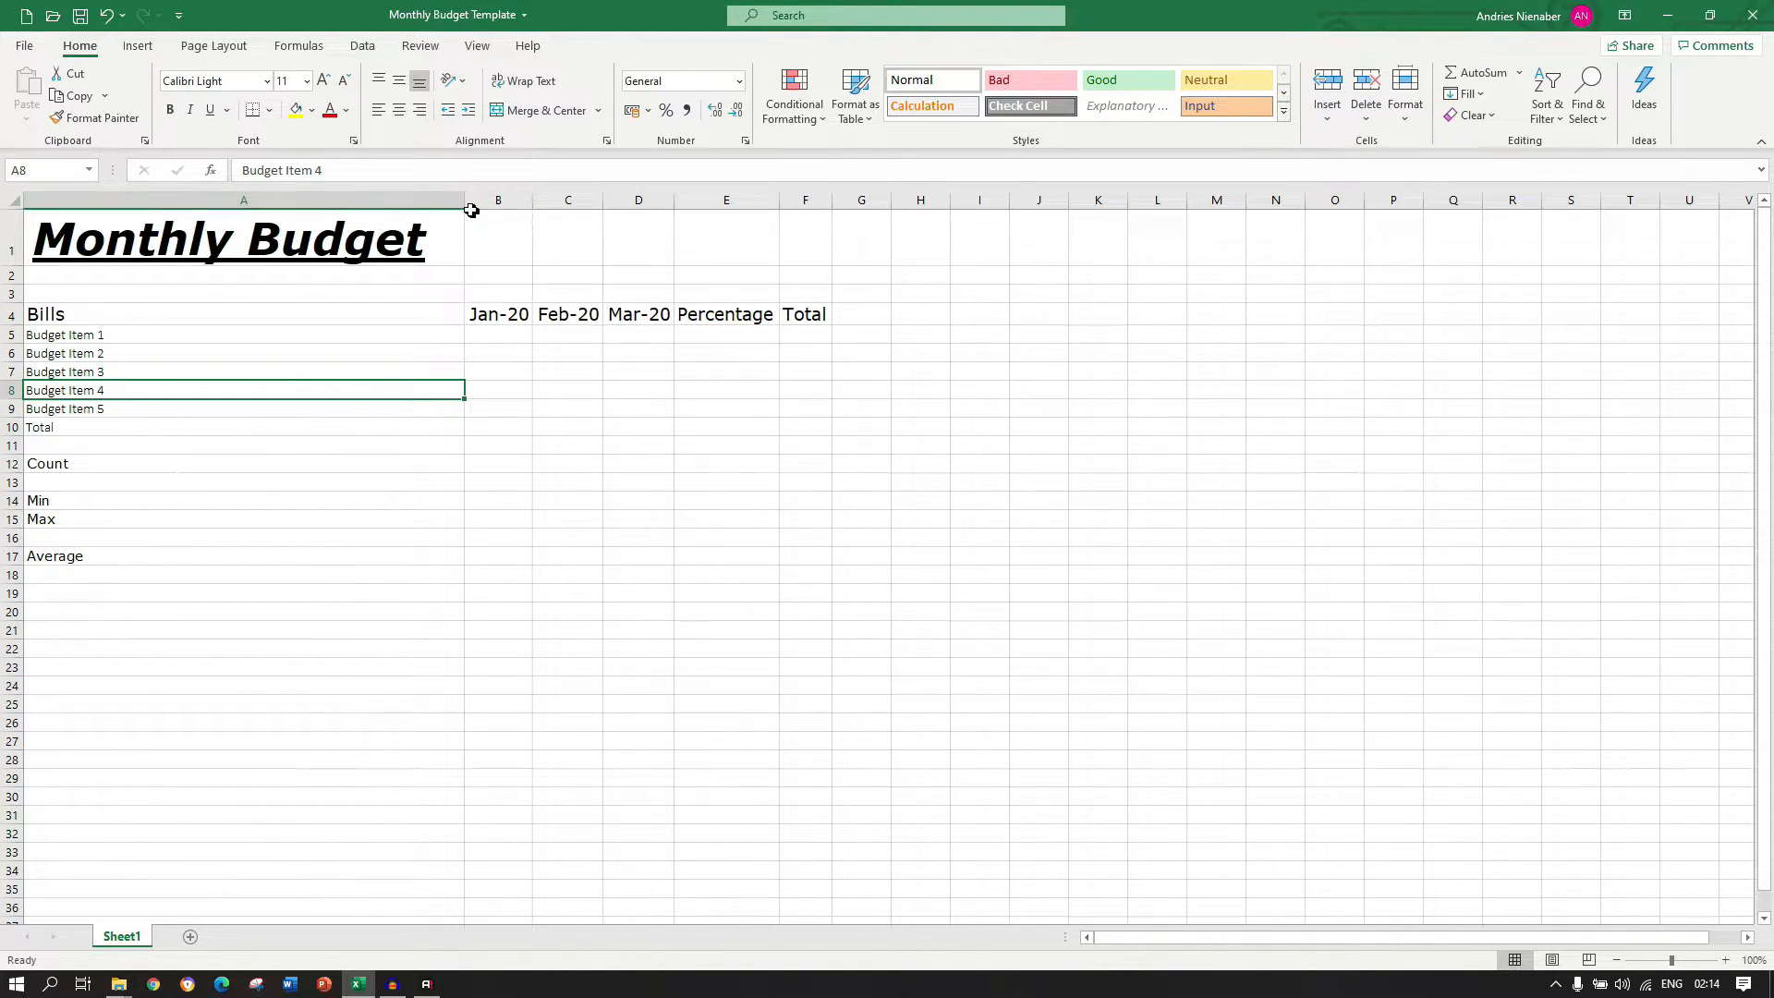
left_click_drag(467, 208, 132, 231)
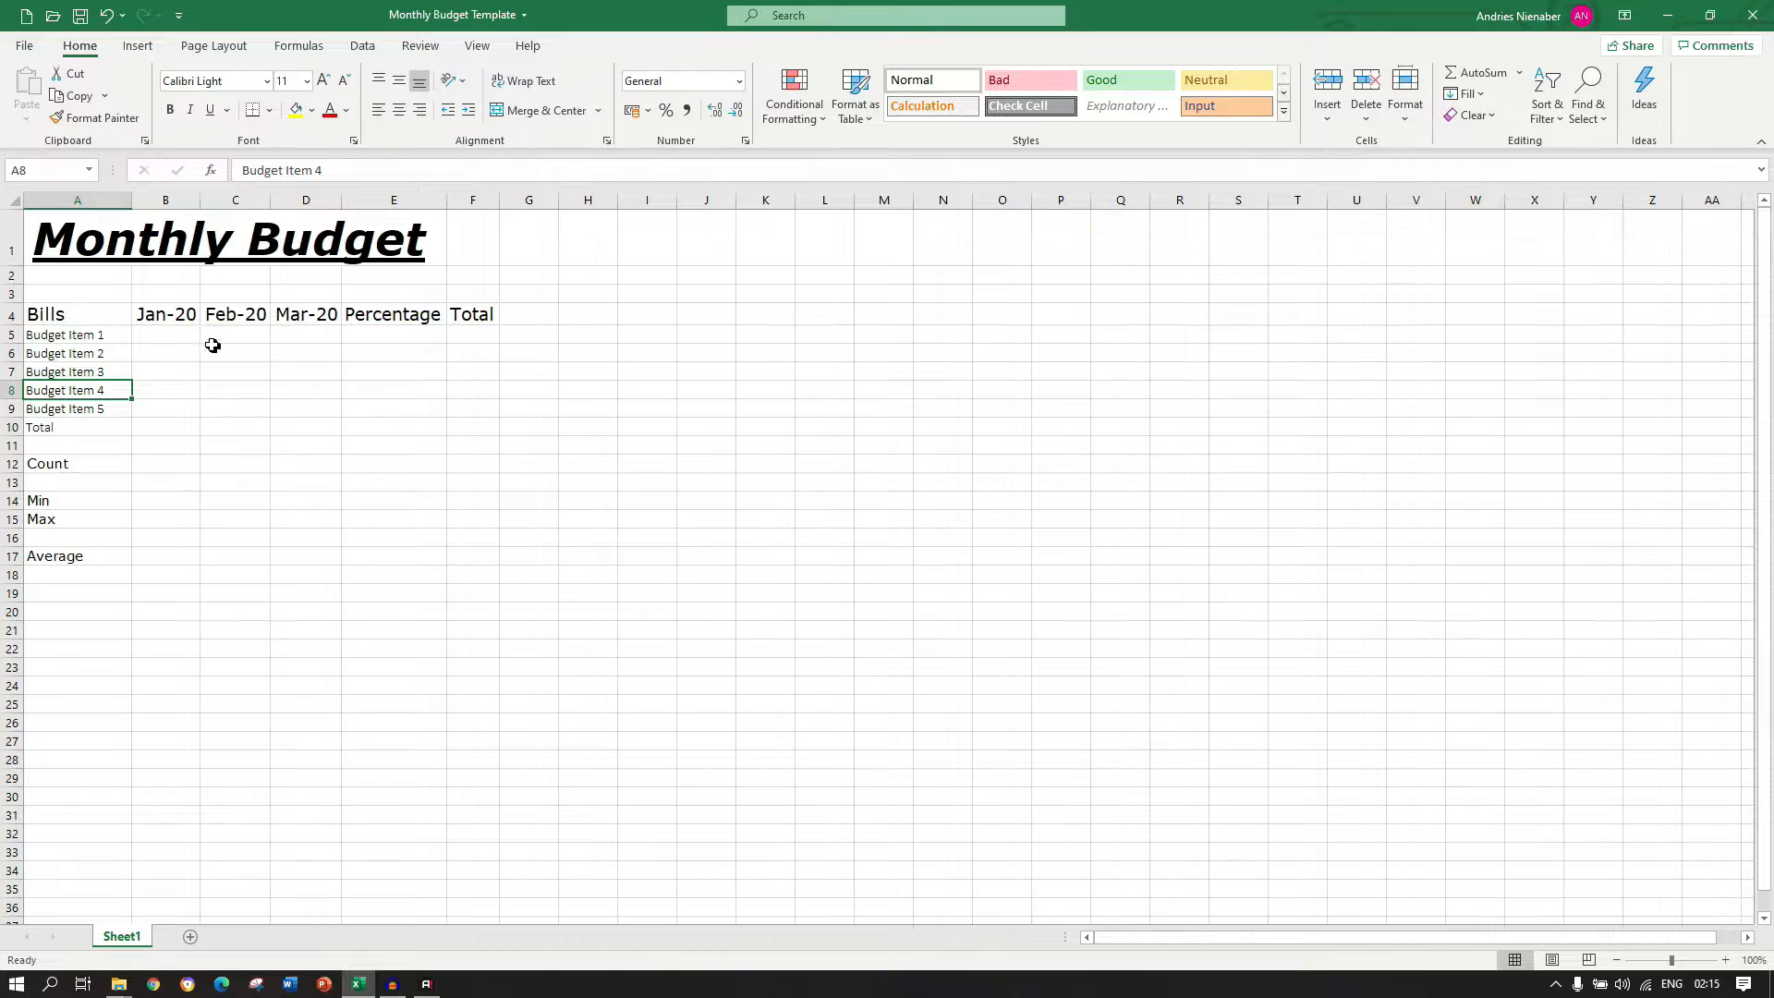
left_click(42, 245)
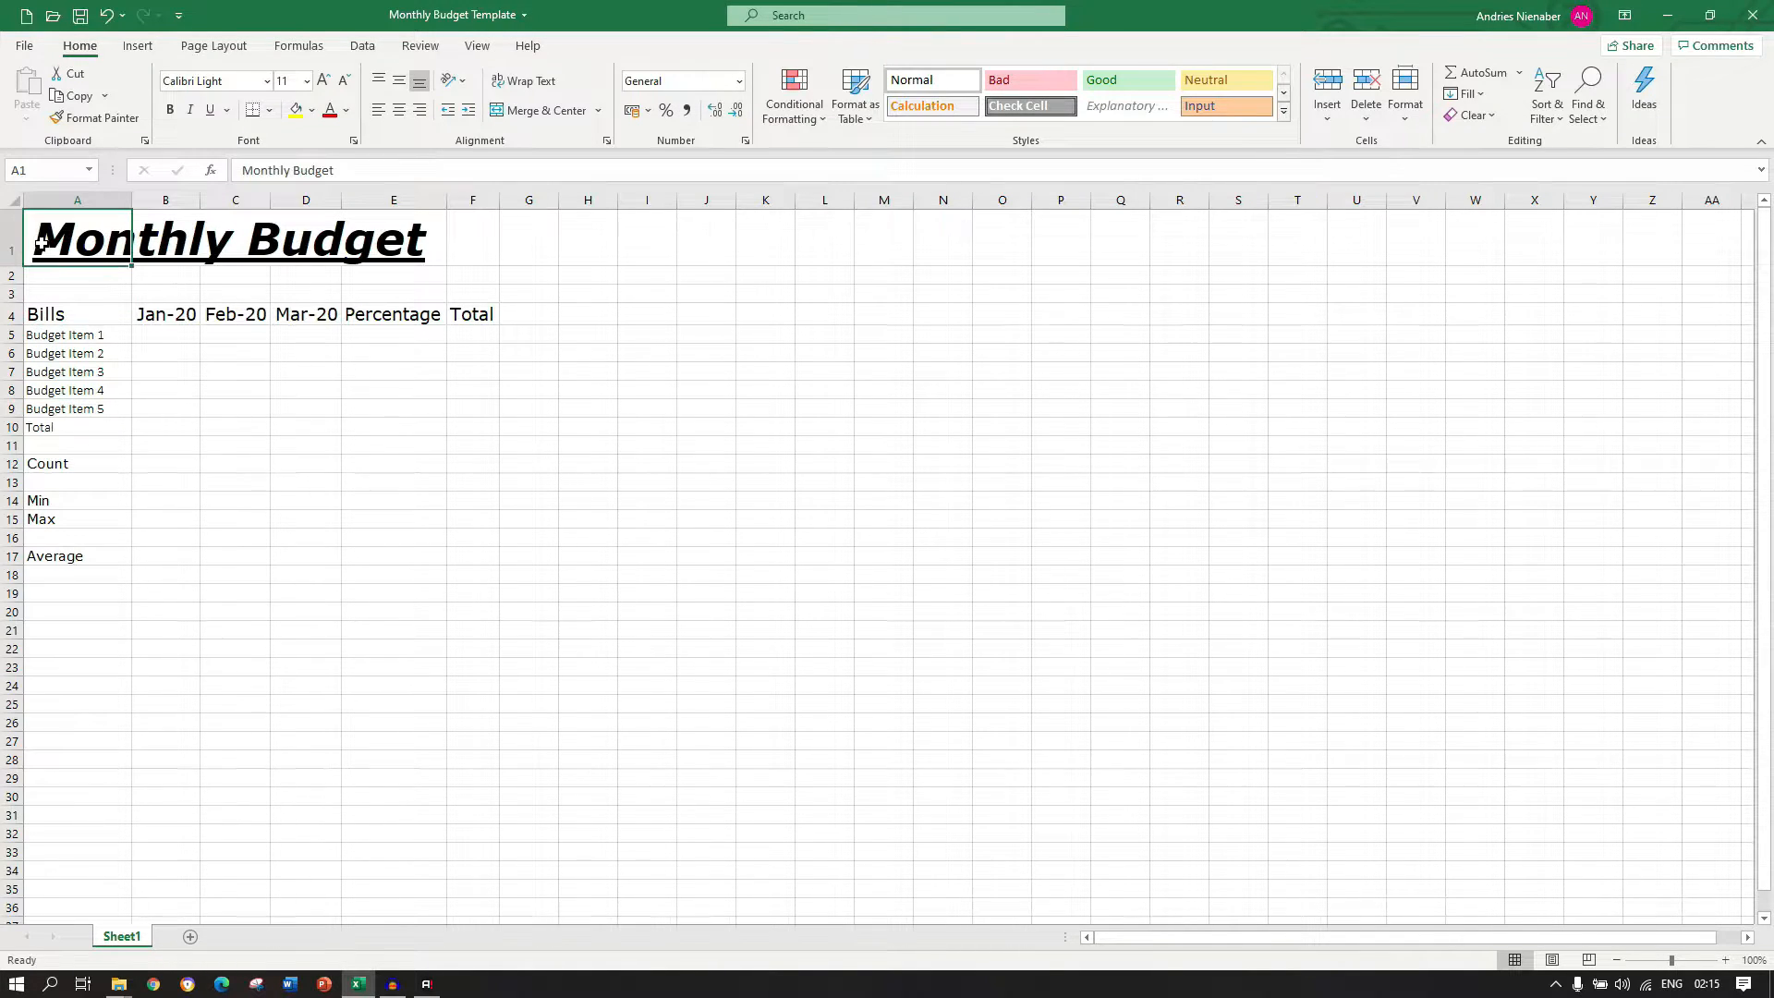
left_click_drag(93, 229, 353, 238)
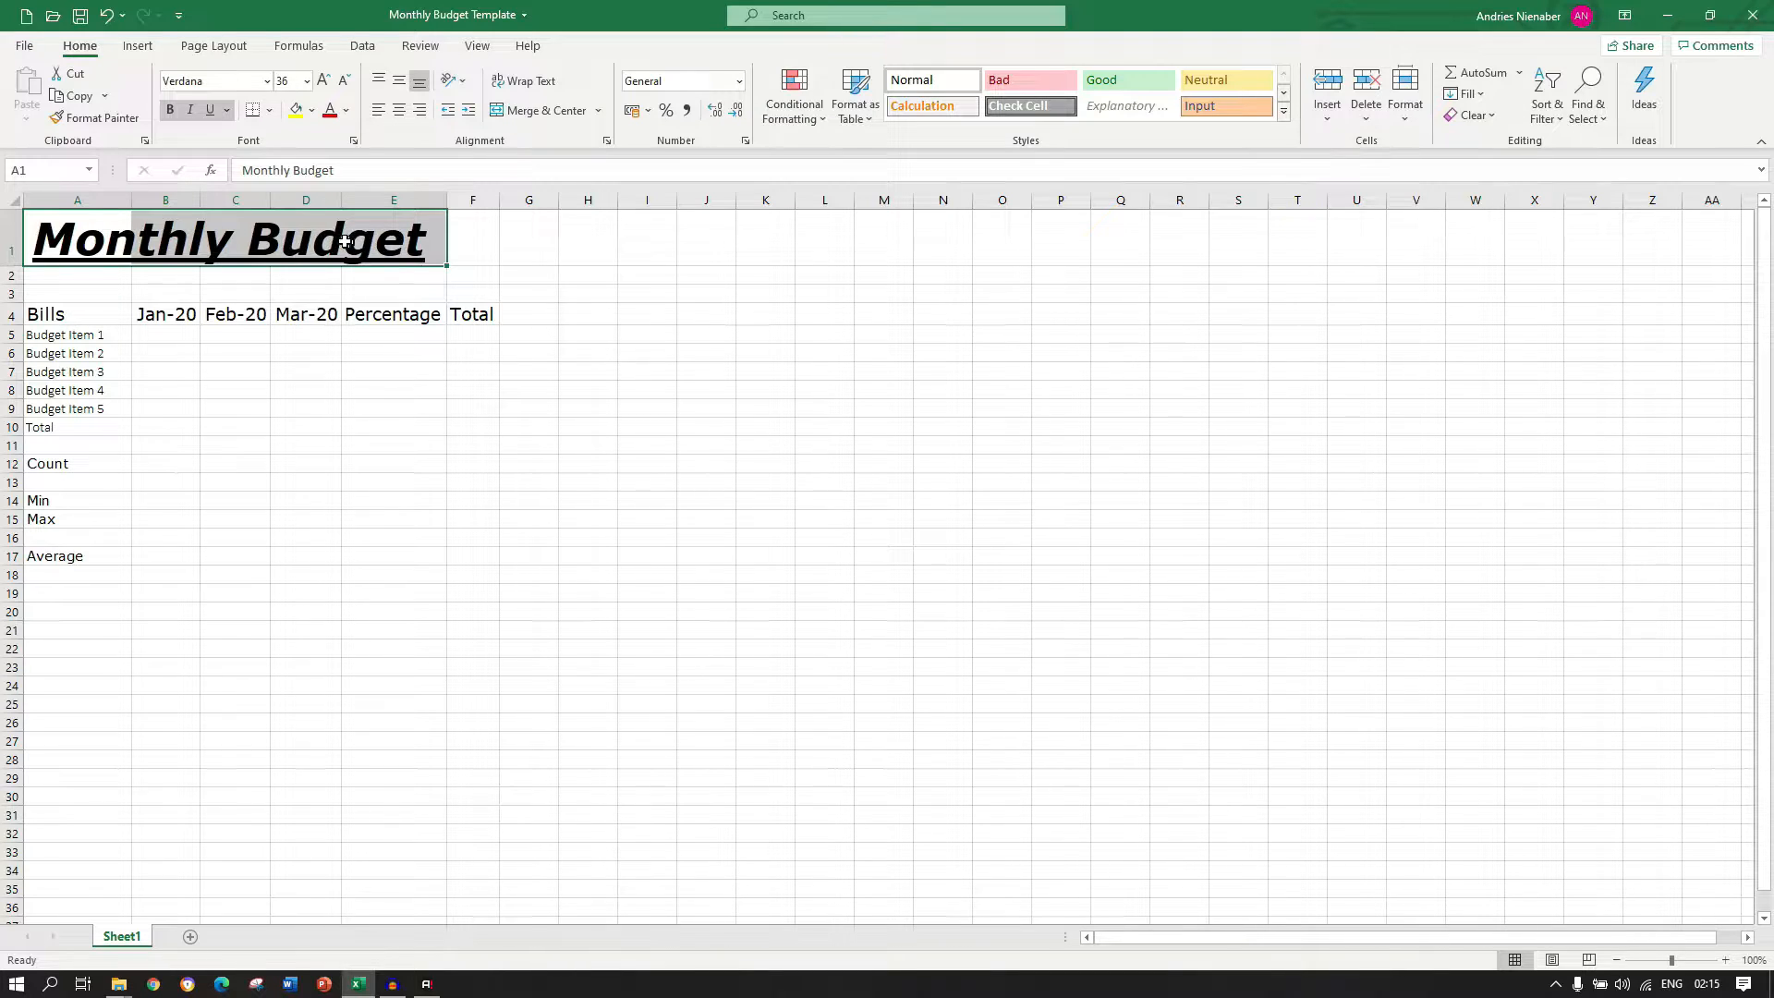
left_click(65, 237)
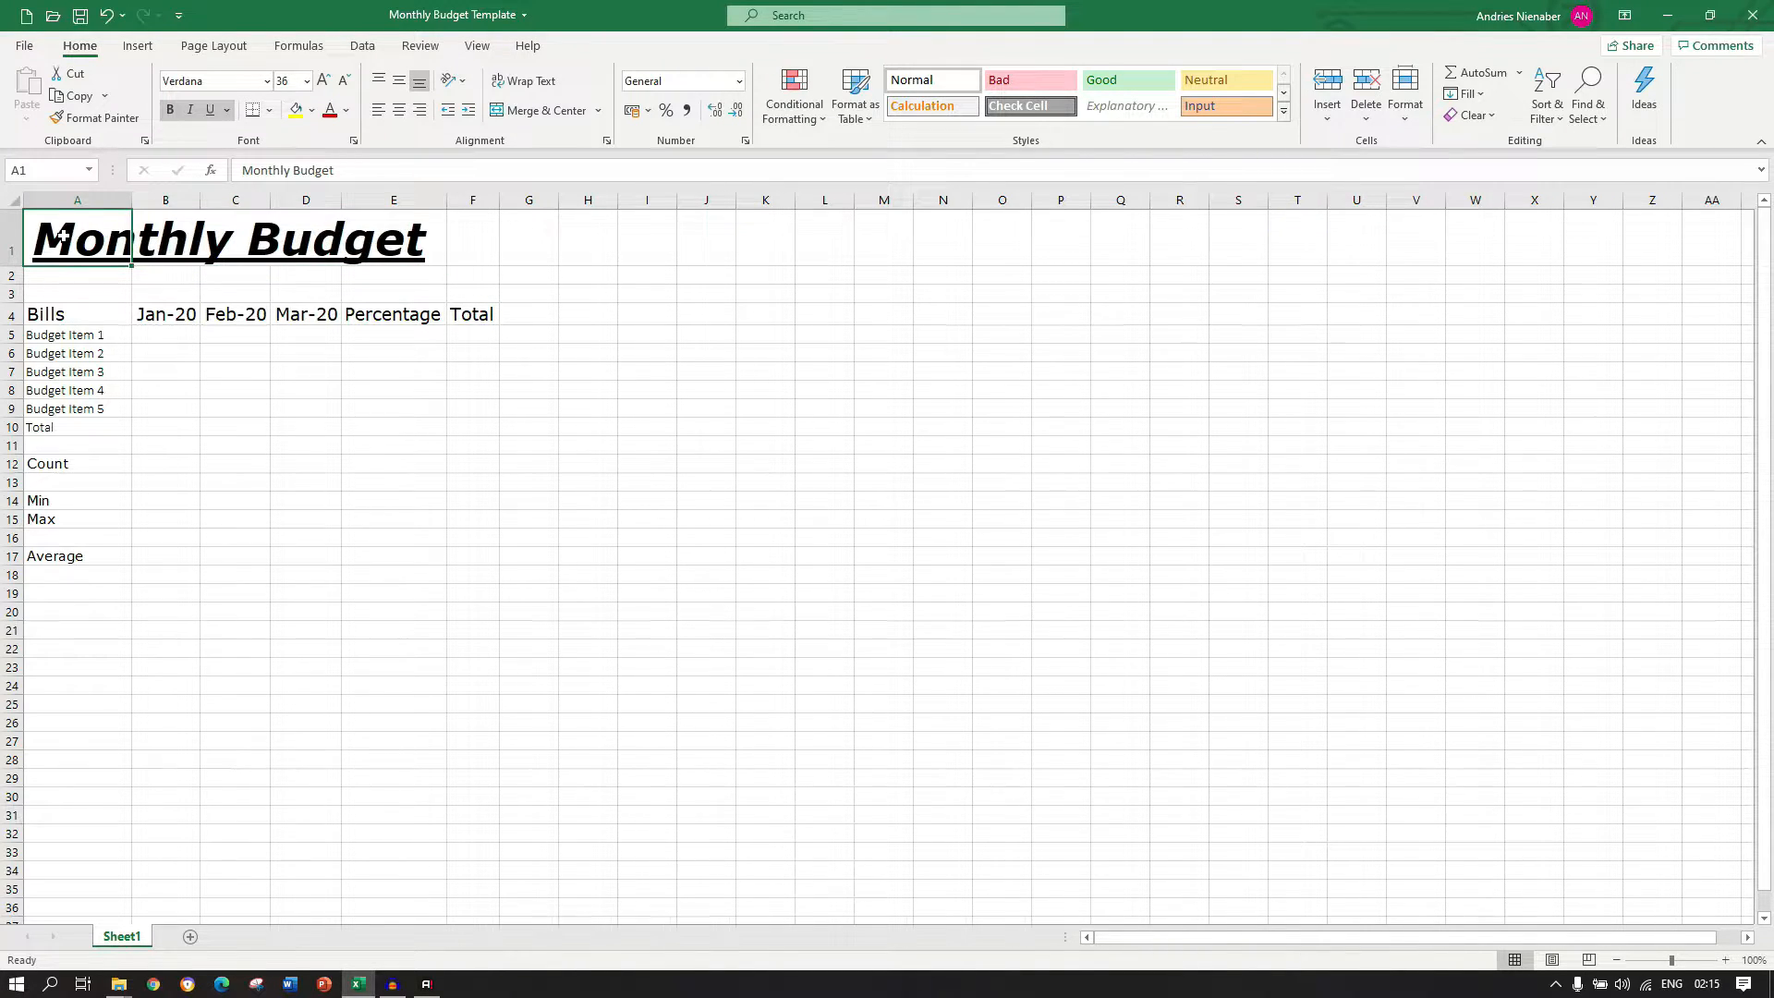
left_click_drag(61, 236, 453, 237)
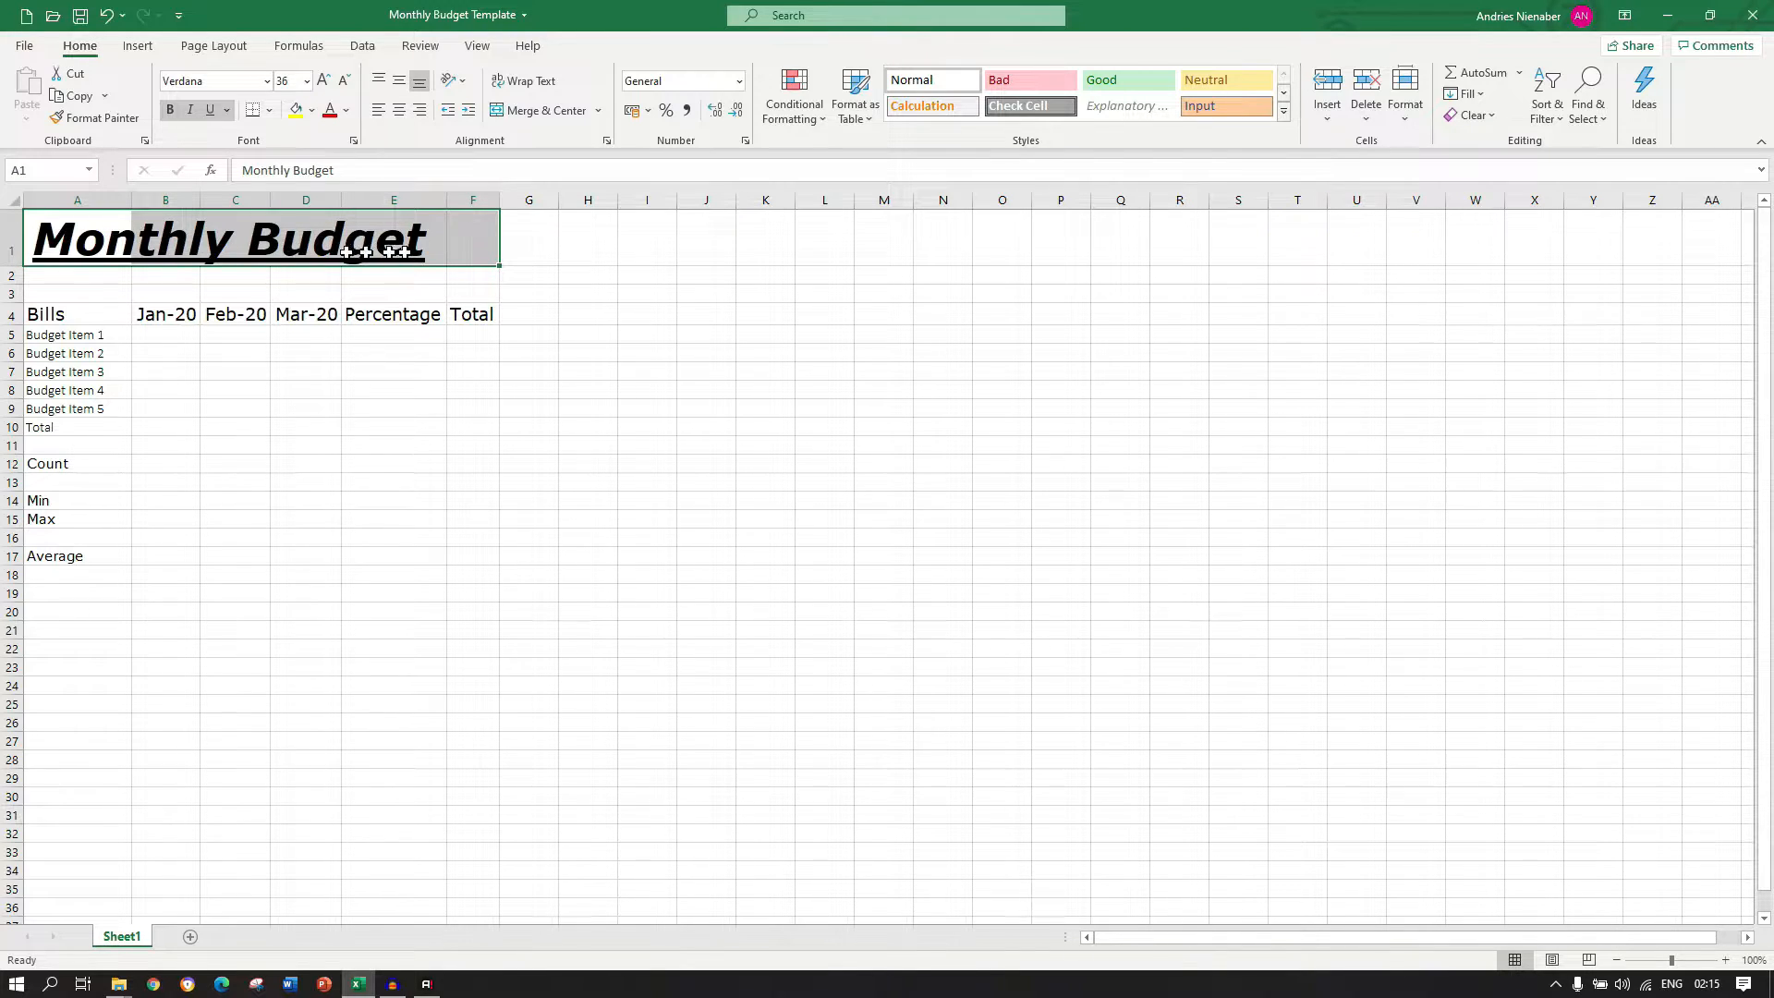
Widen columns B to F to one equal width with extra room beside the month headings.
left_click(187, 200)
left_click_drag(188, 201, 457, 202)
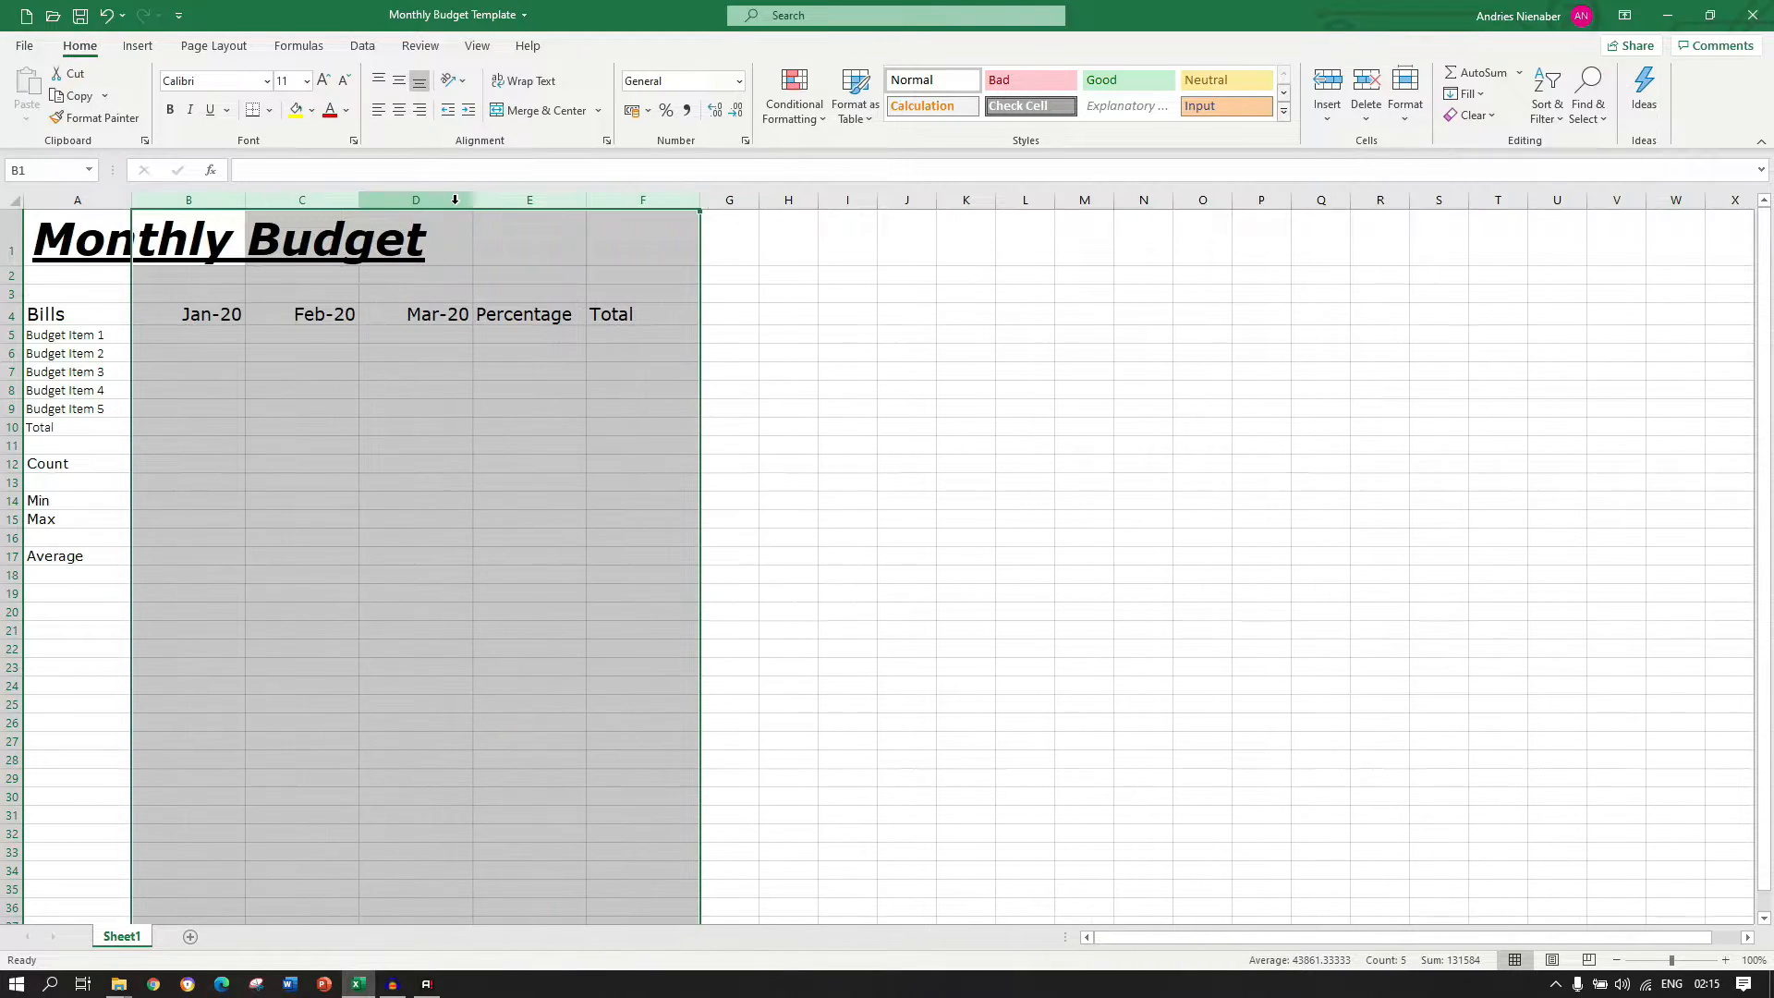
left_click(366, 368)
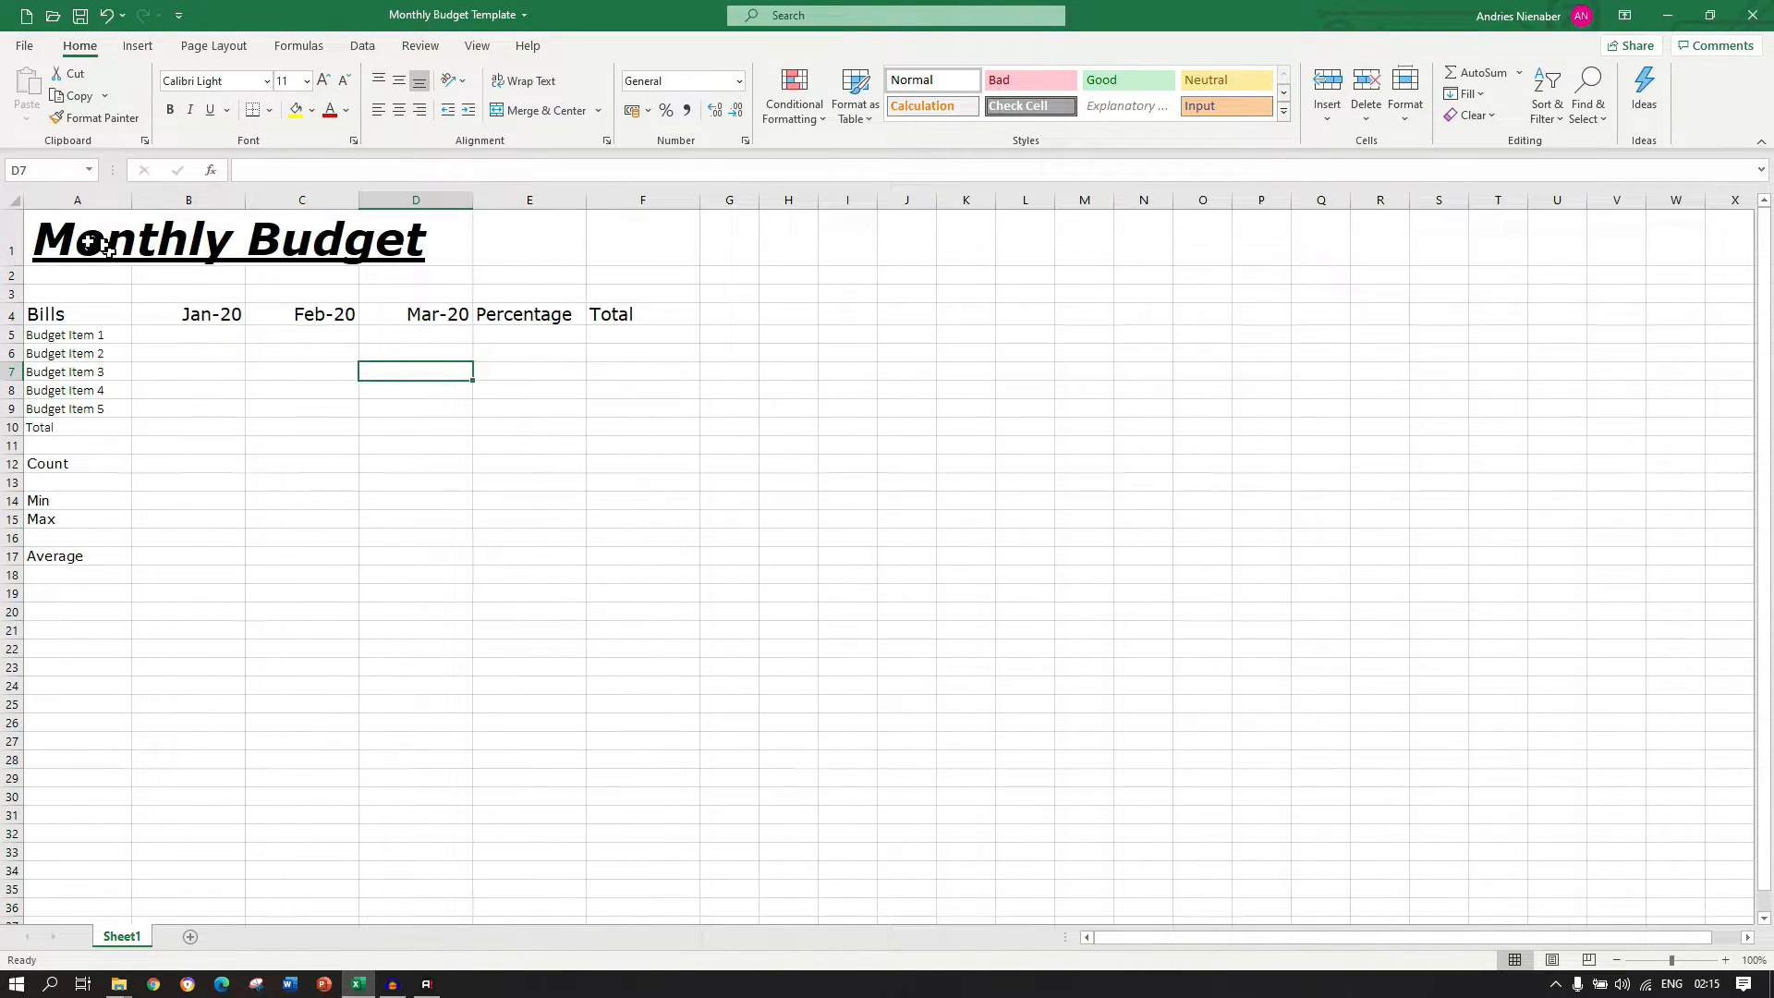
Align the Monthly Budget title horizontally over A1:F1 with Center Across Selection.
left_click_drag(87, 242, 582, 238)
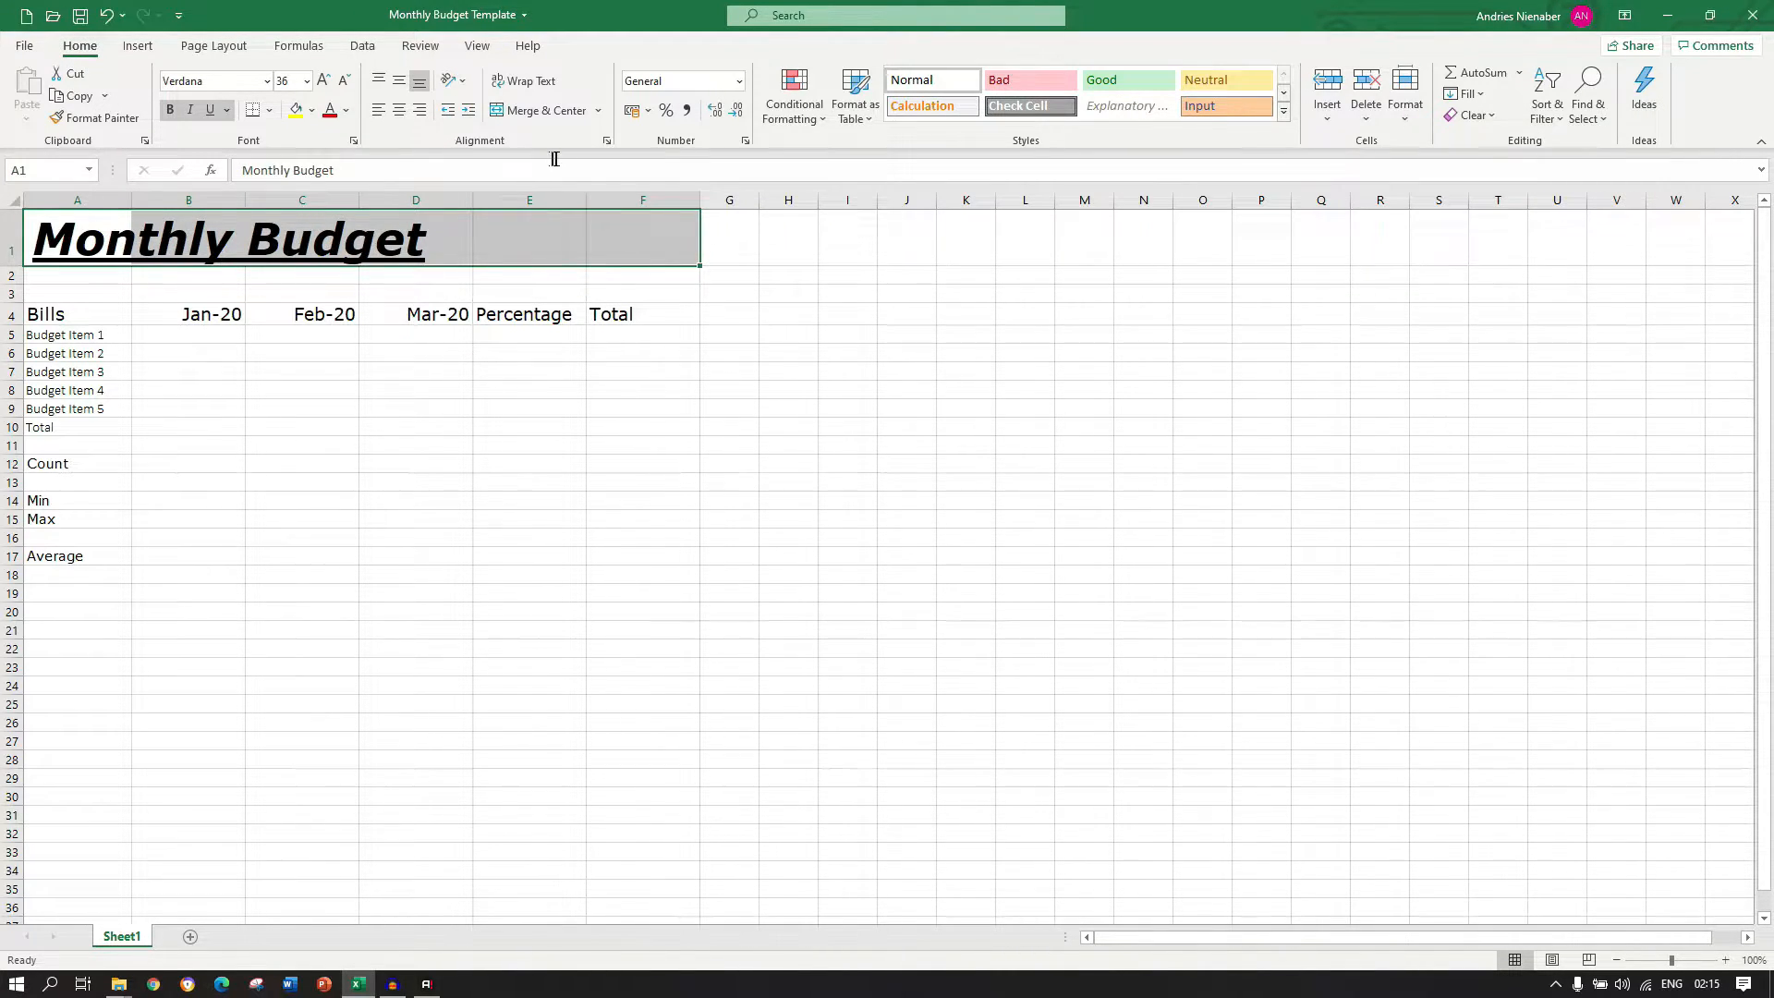
left_click(606, 140)
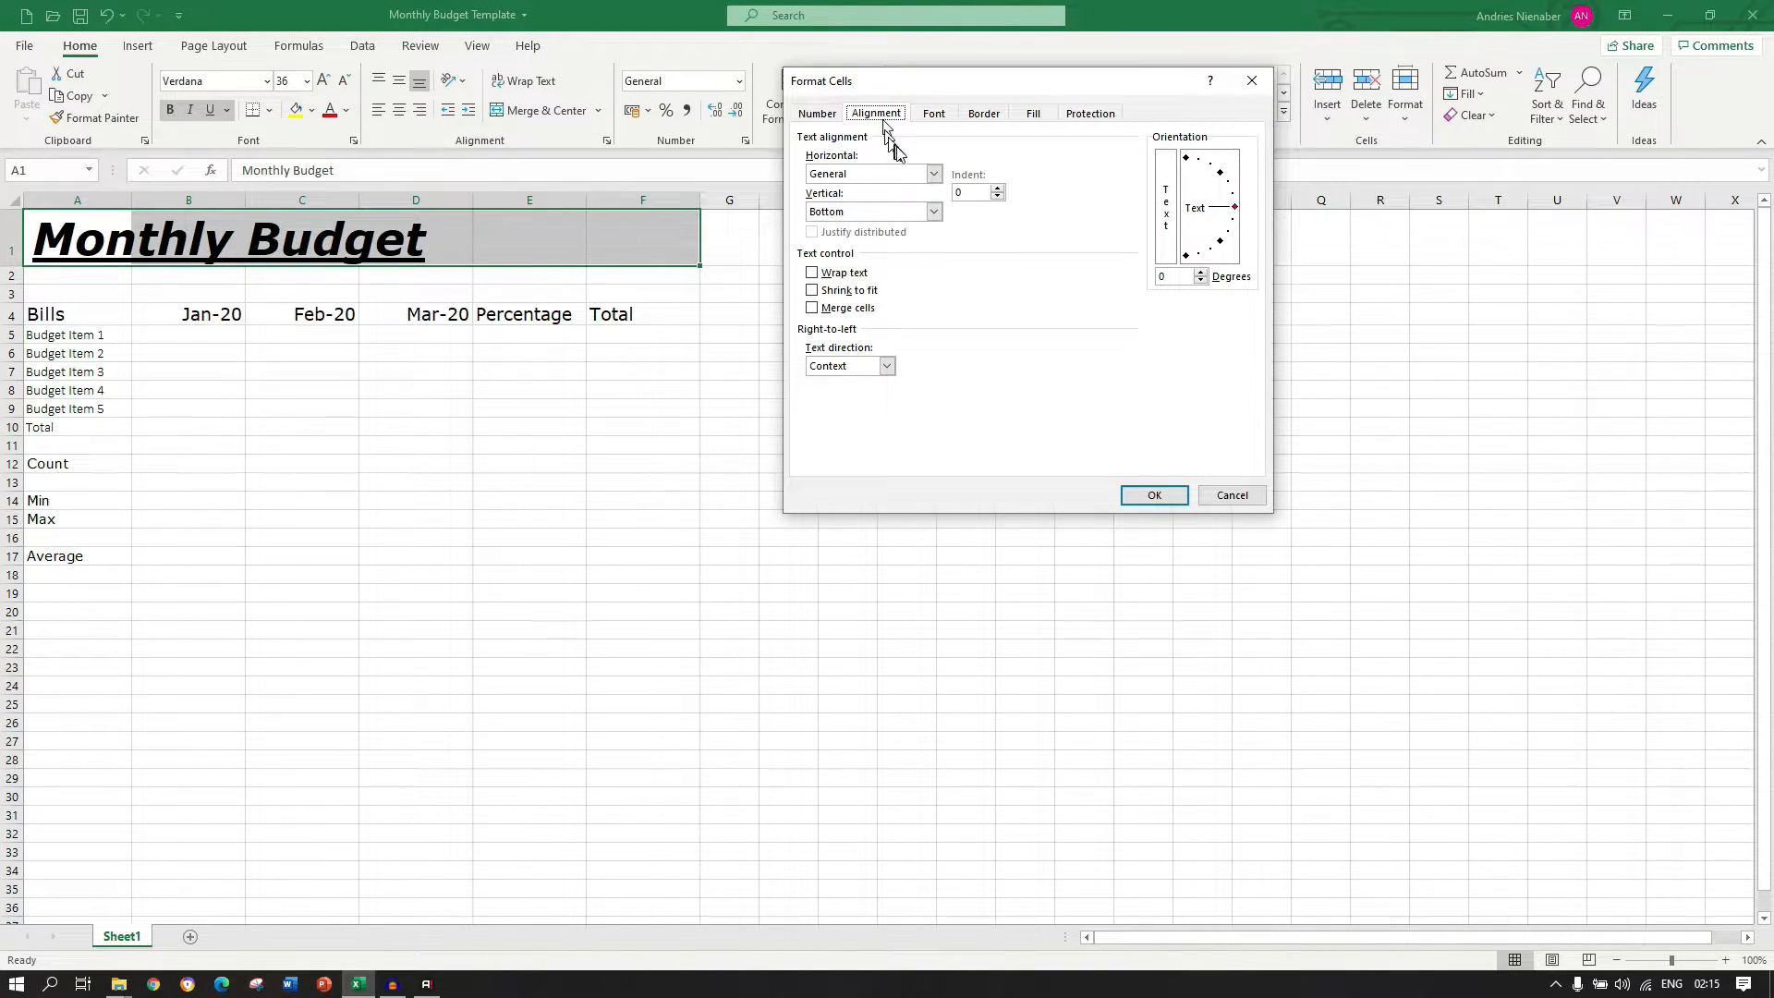
left_click(931, 176)
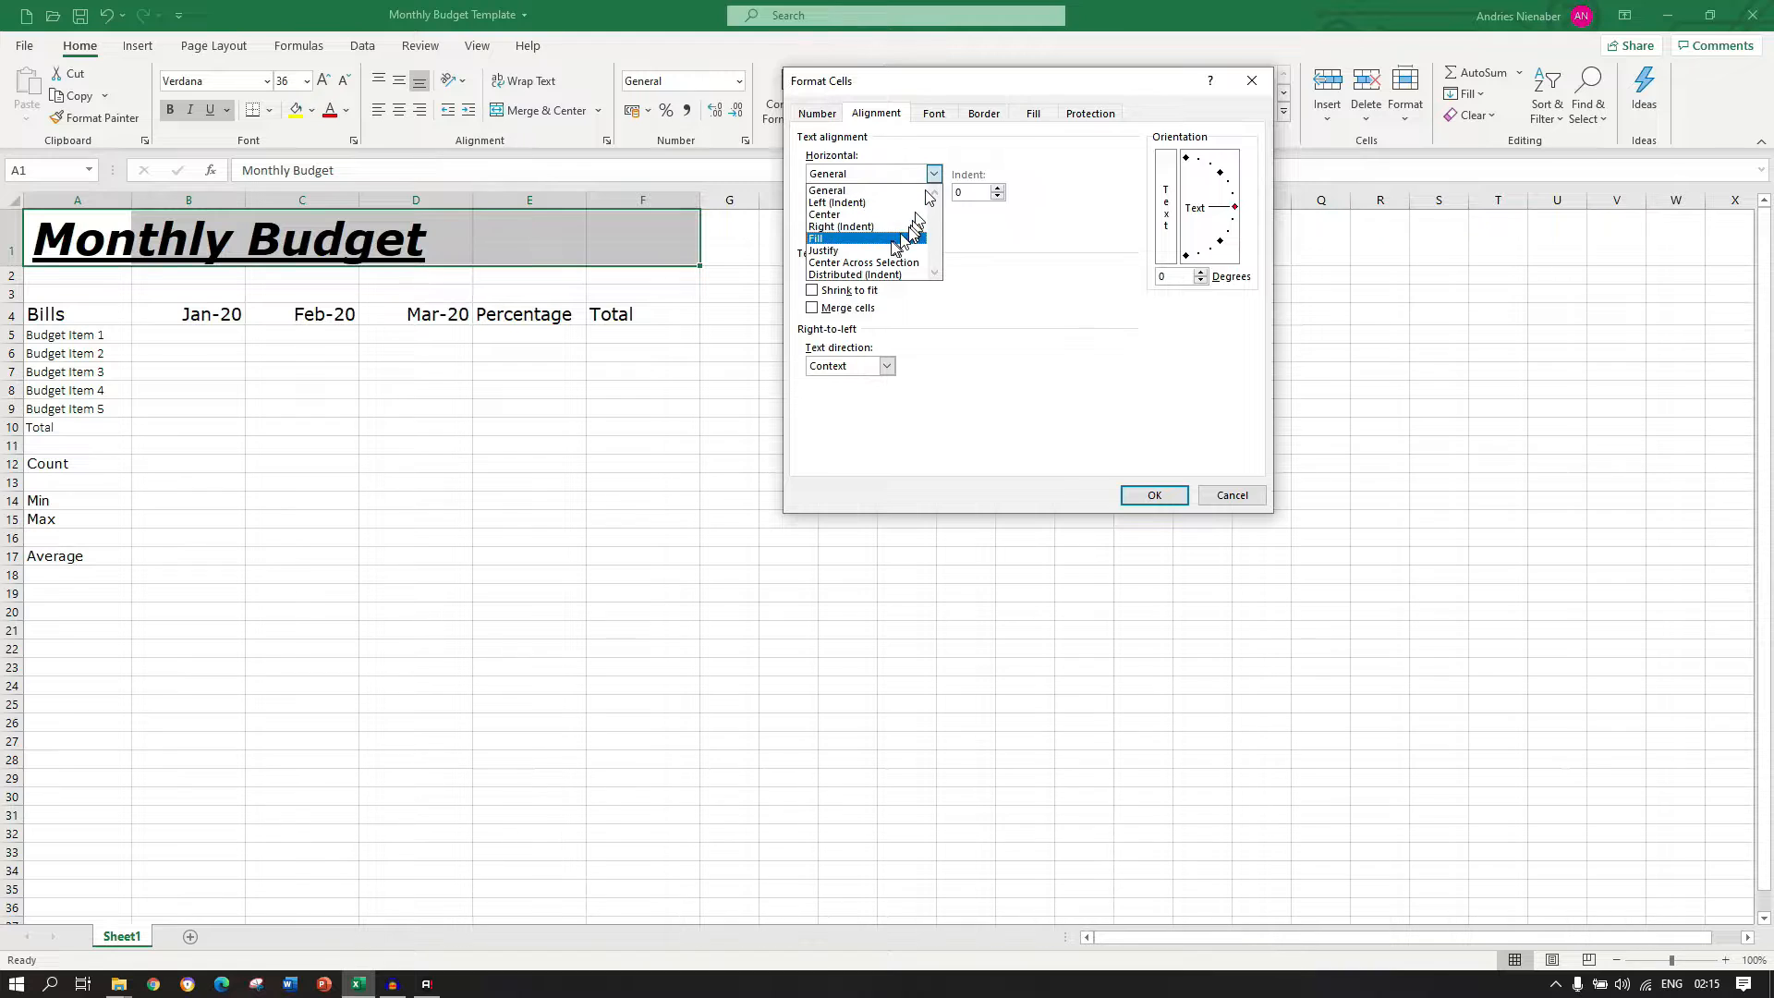
key("Escape")
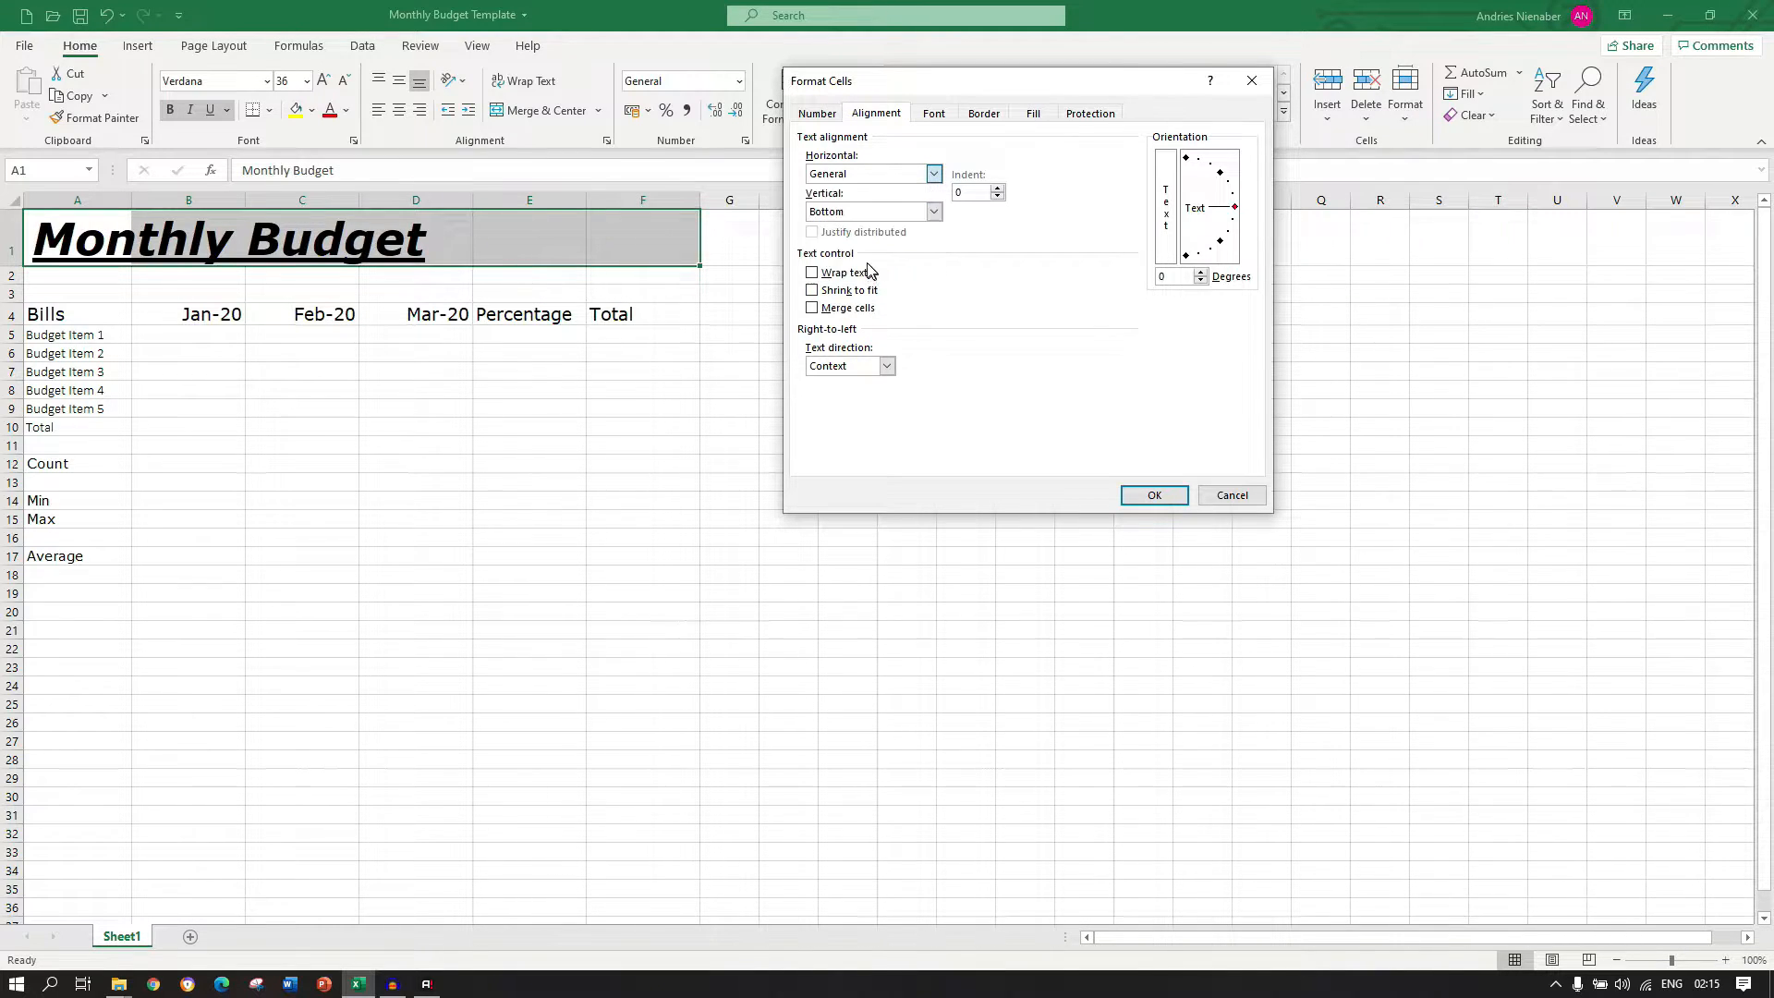
left_click(867, 264)
left_click(1140, 492)
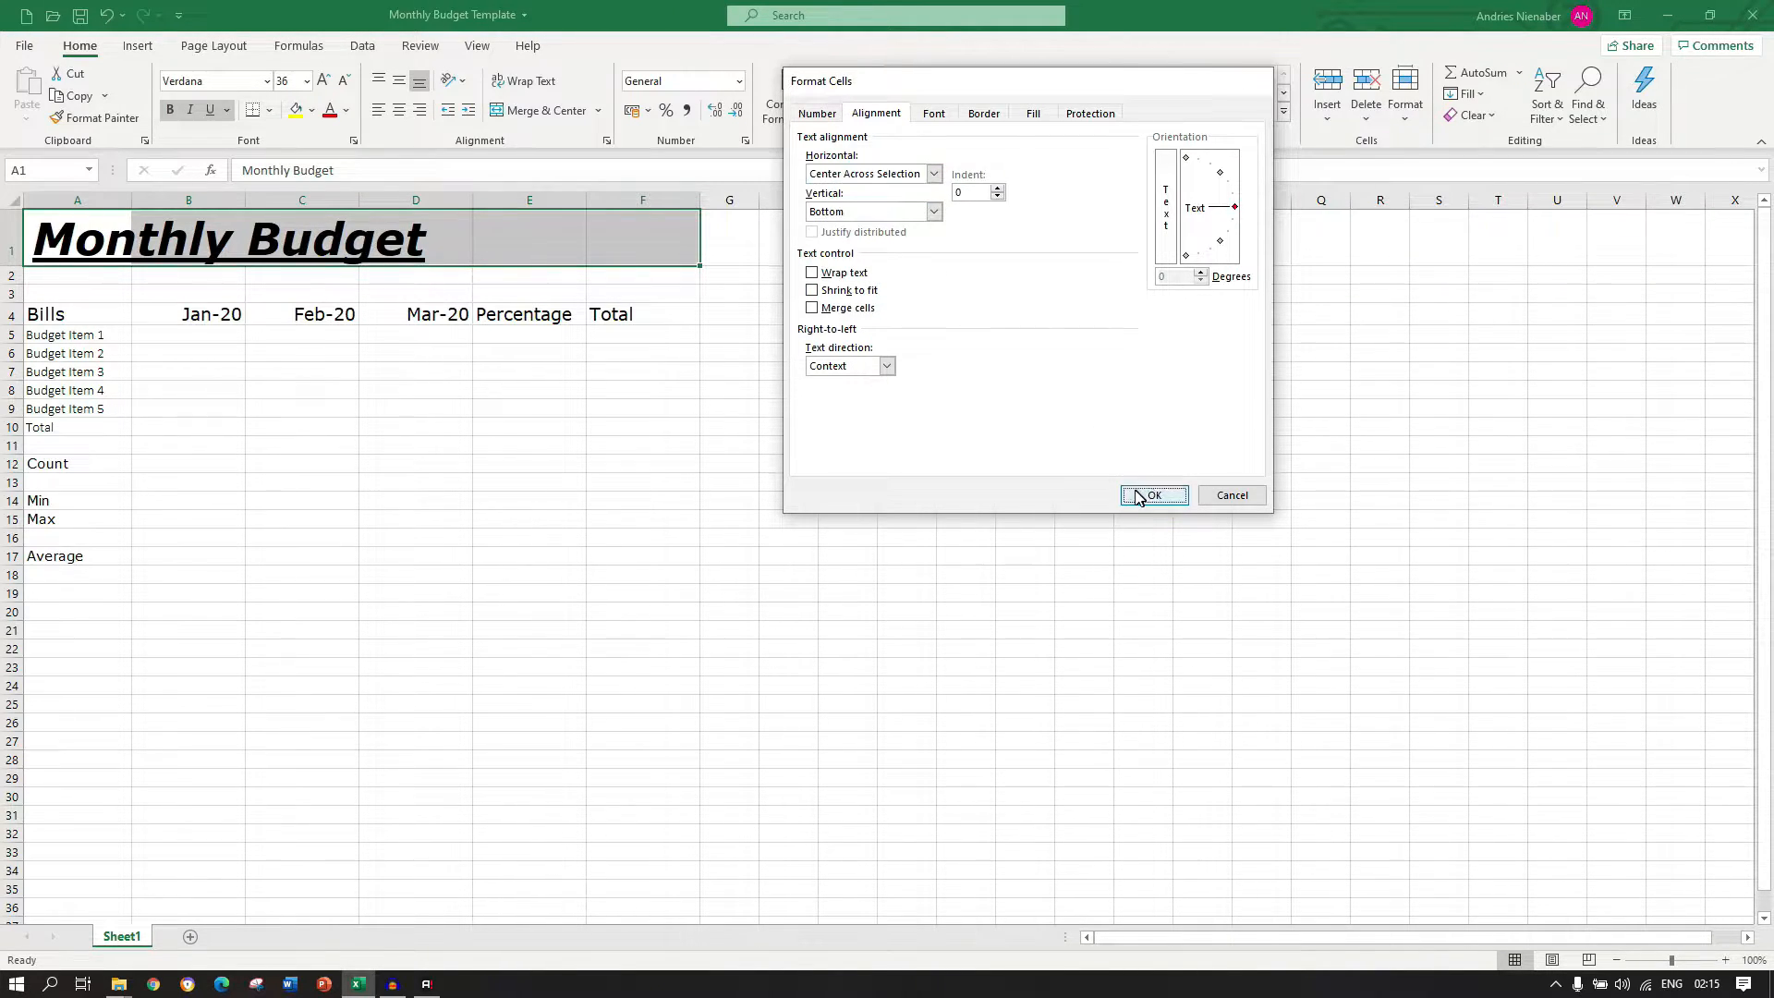
Fill the title range A1:F1 with dark blue-gray and set its text colour to white.
left_click(312, 114)
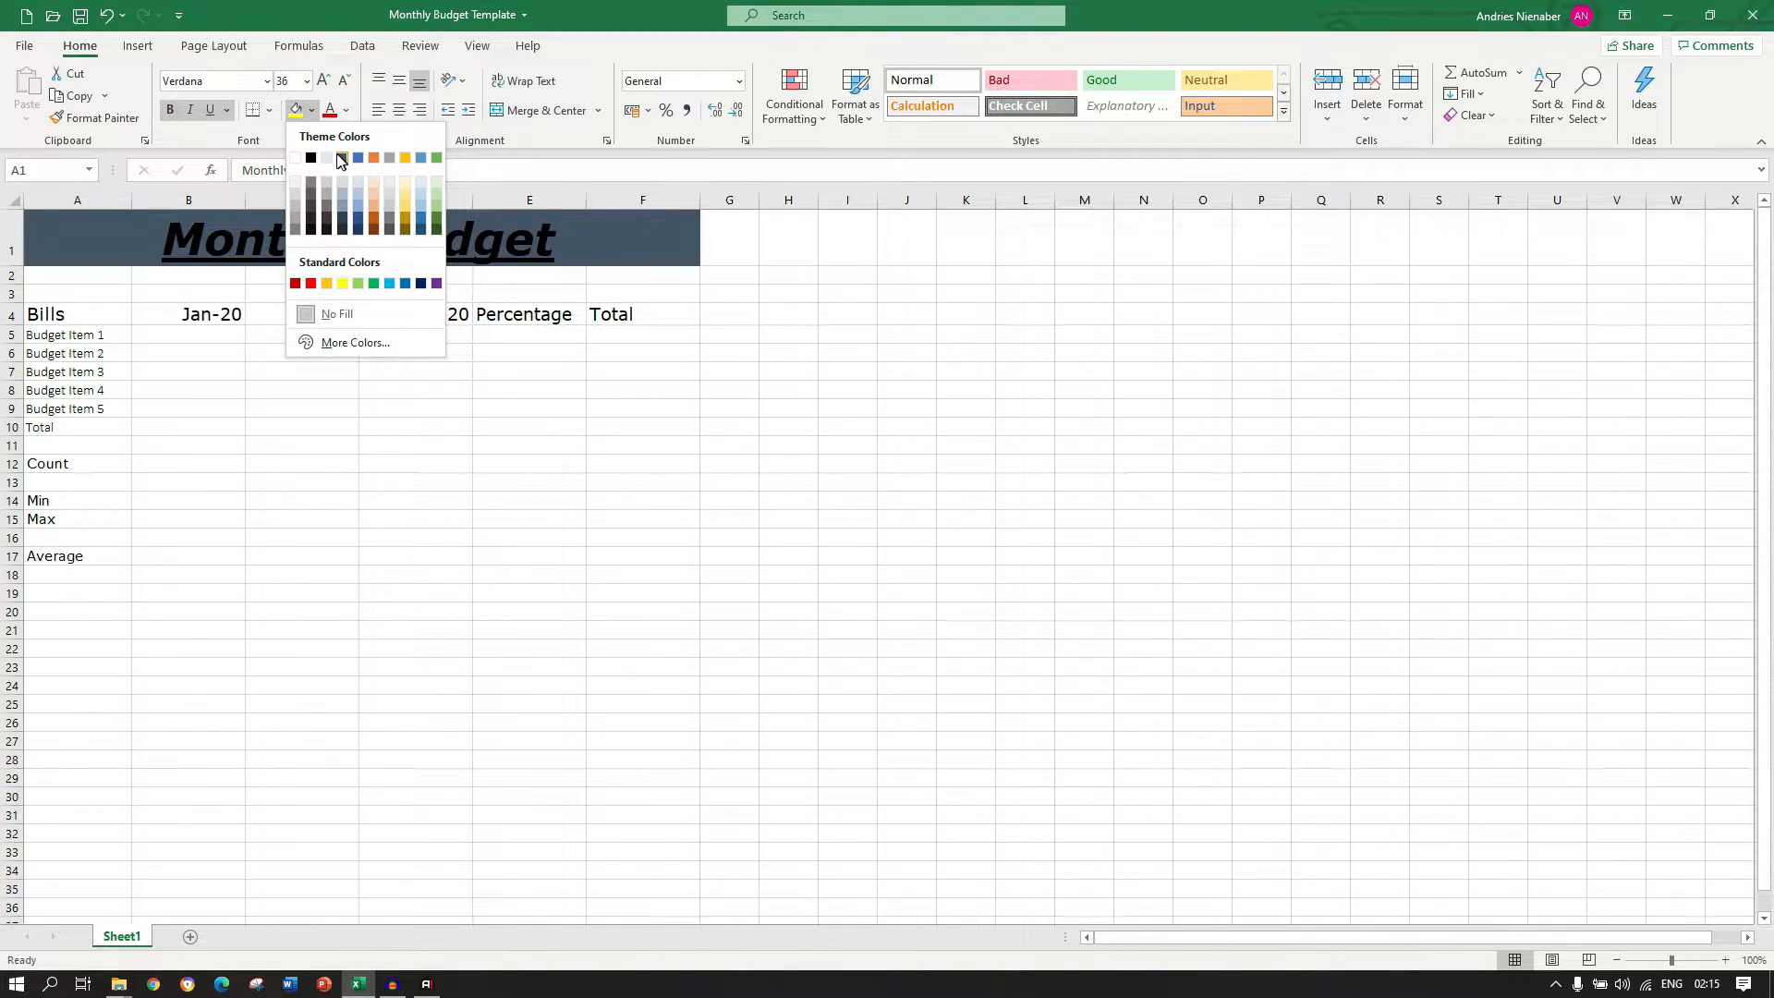
left_click(342, 159)
left_click(347, 111)
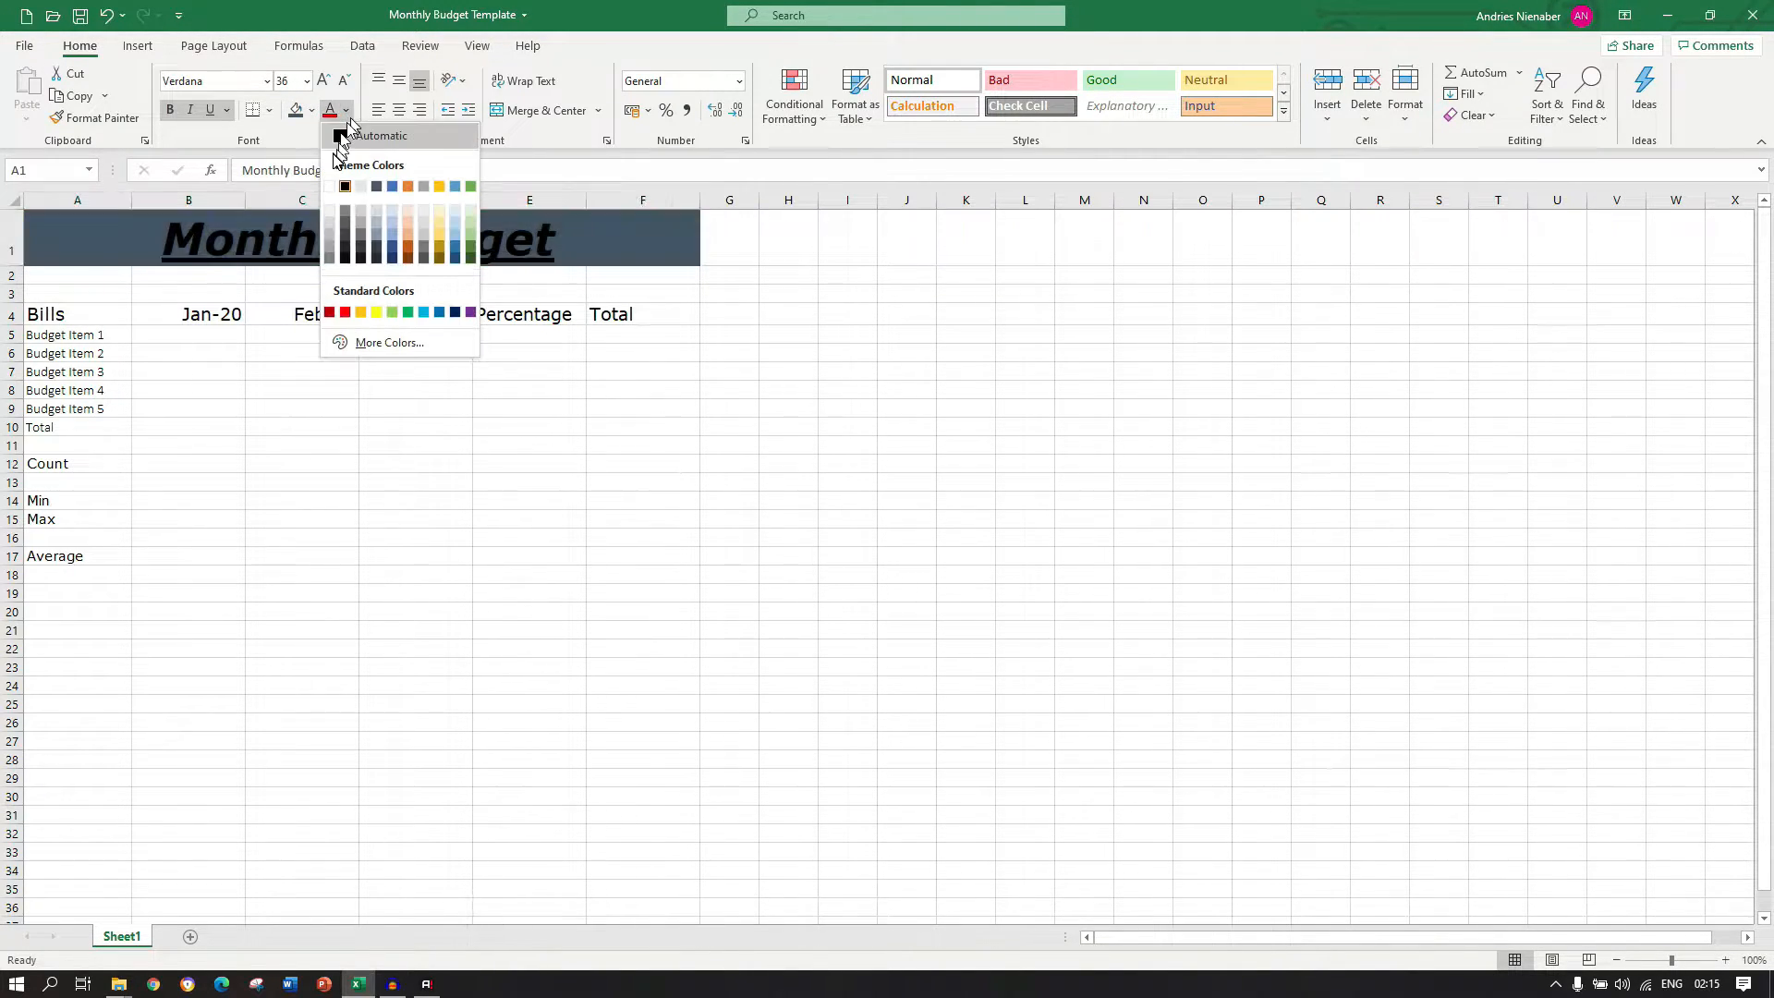
left_click(330, 187)
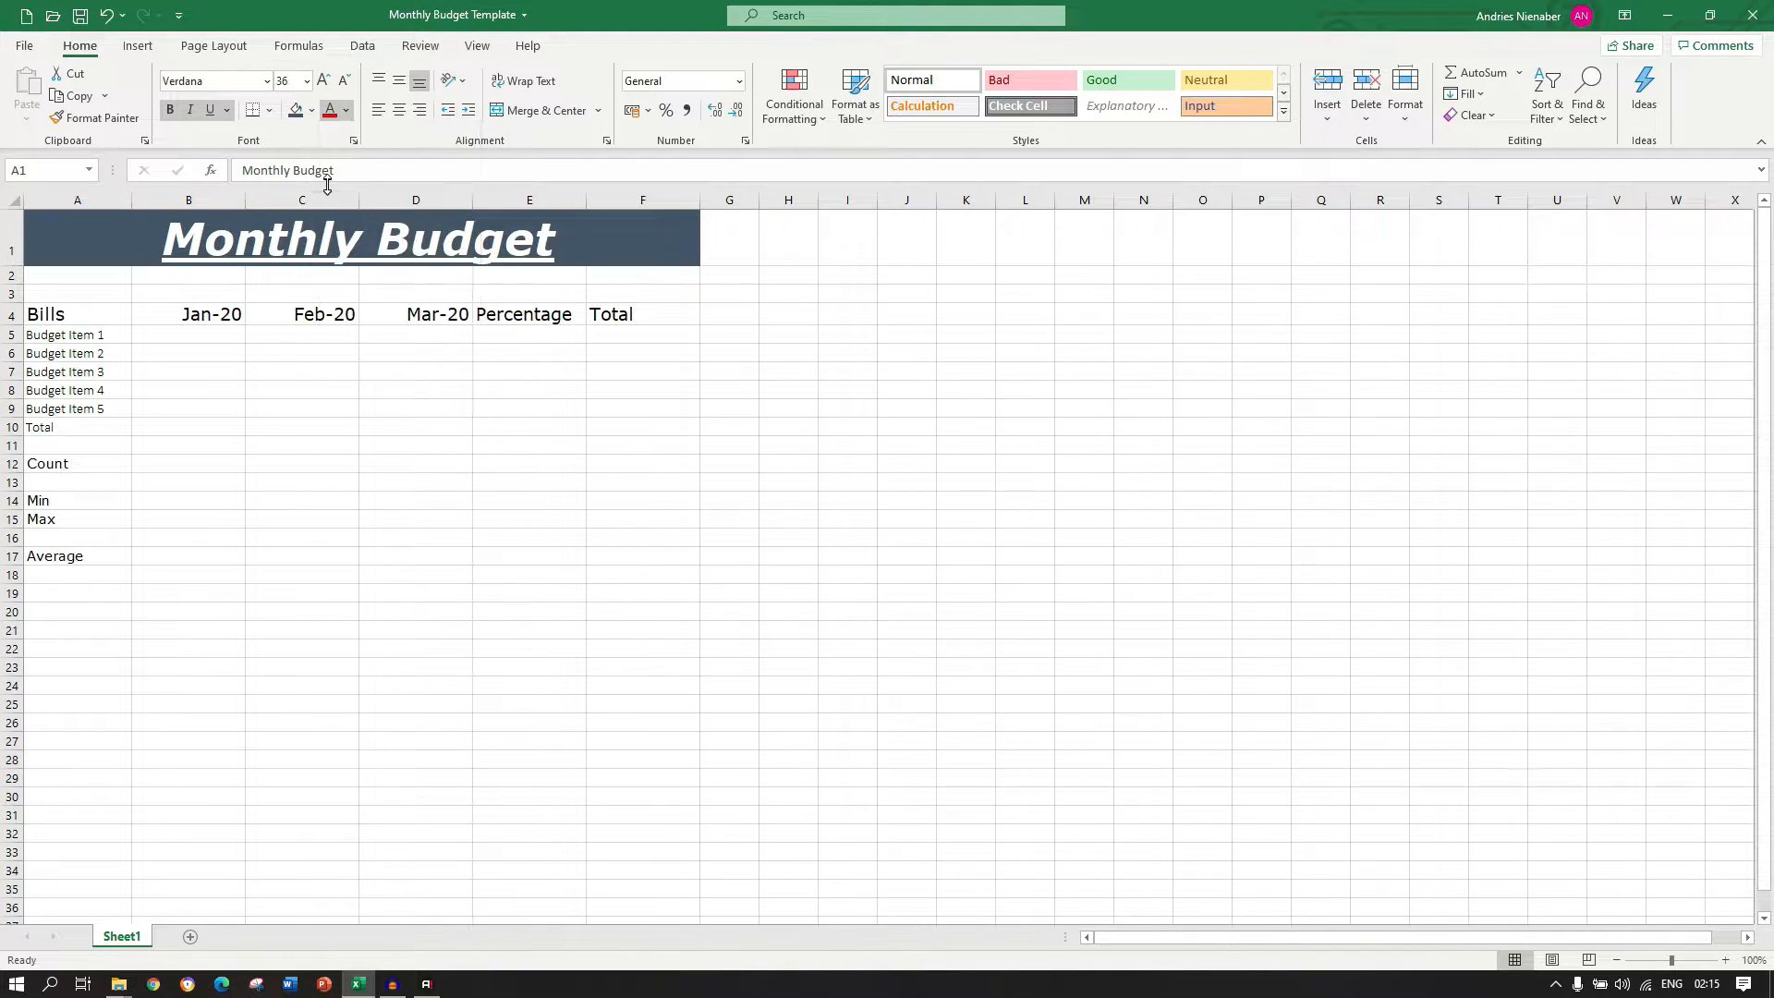
Fill the heading row A4:F4 with a light blue theme colour.
left_click_drag(58, 314, 597, 315)
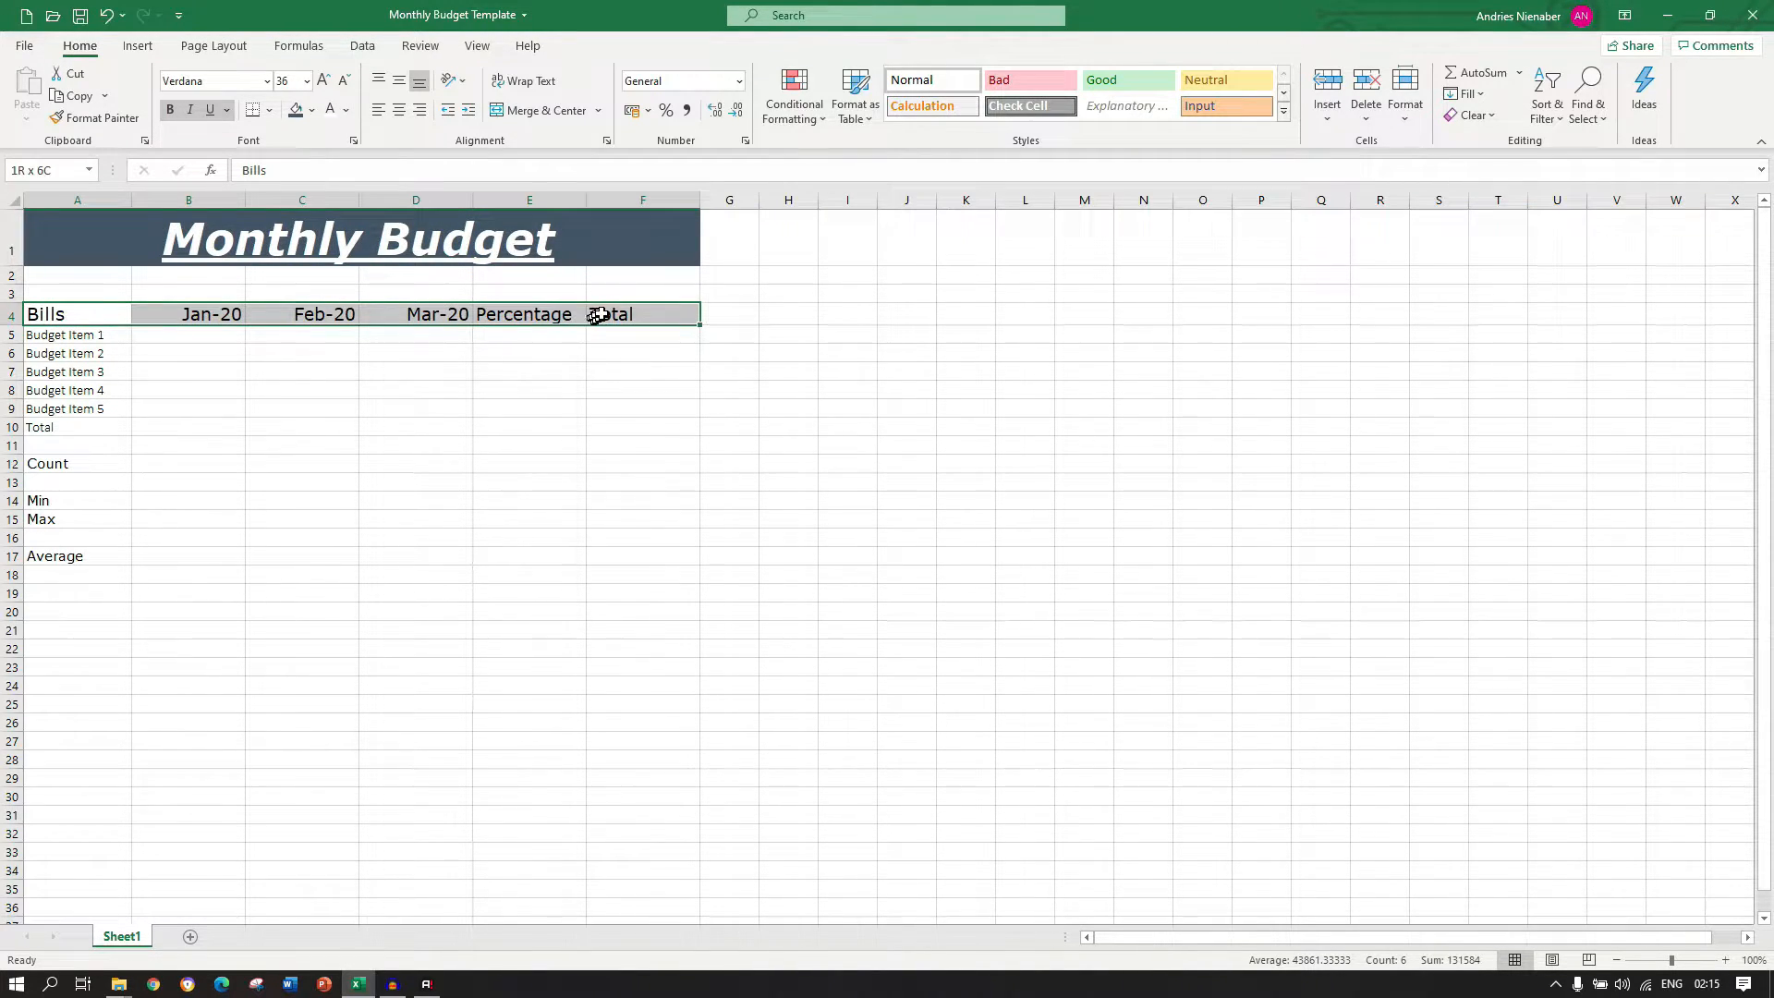
left_click(313, 111)
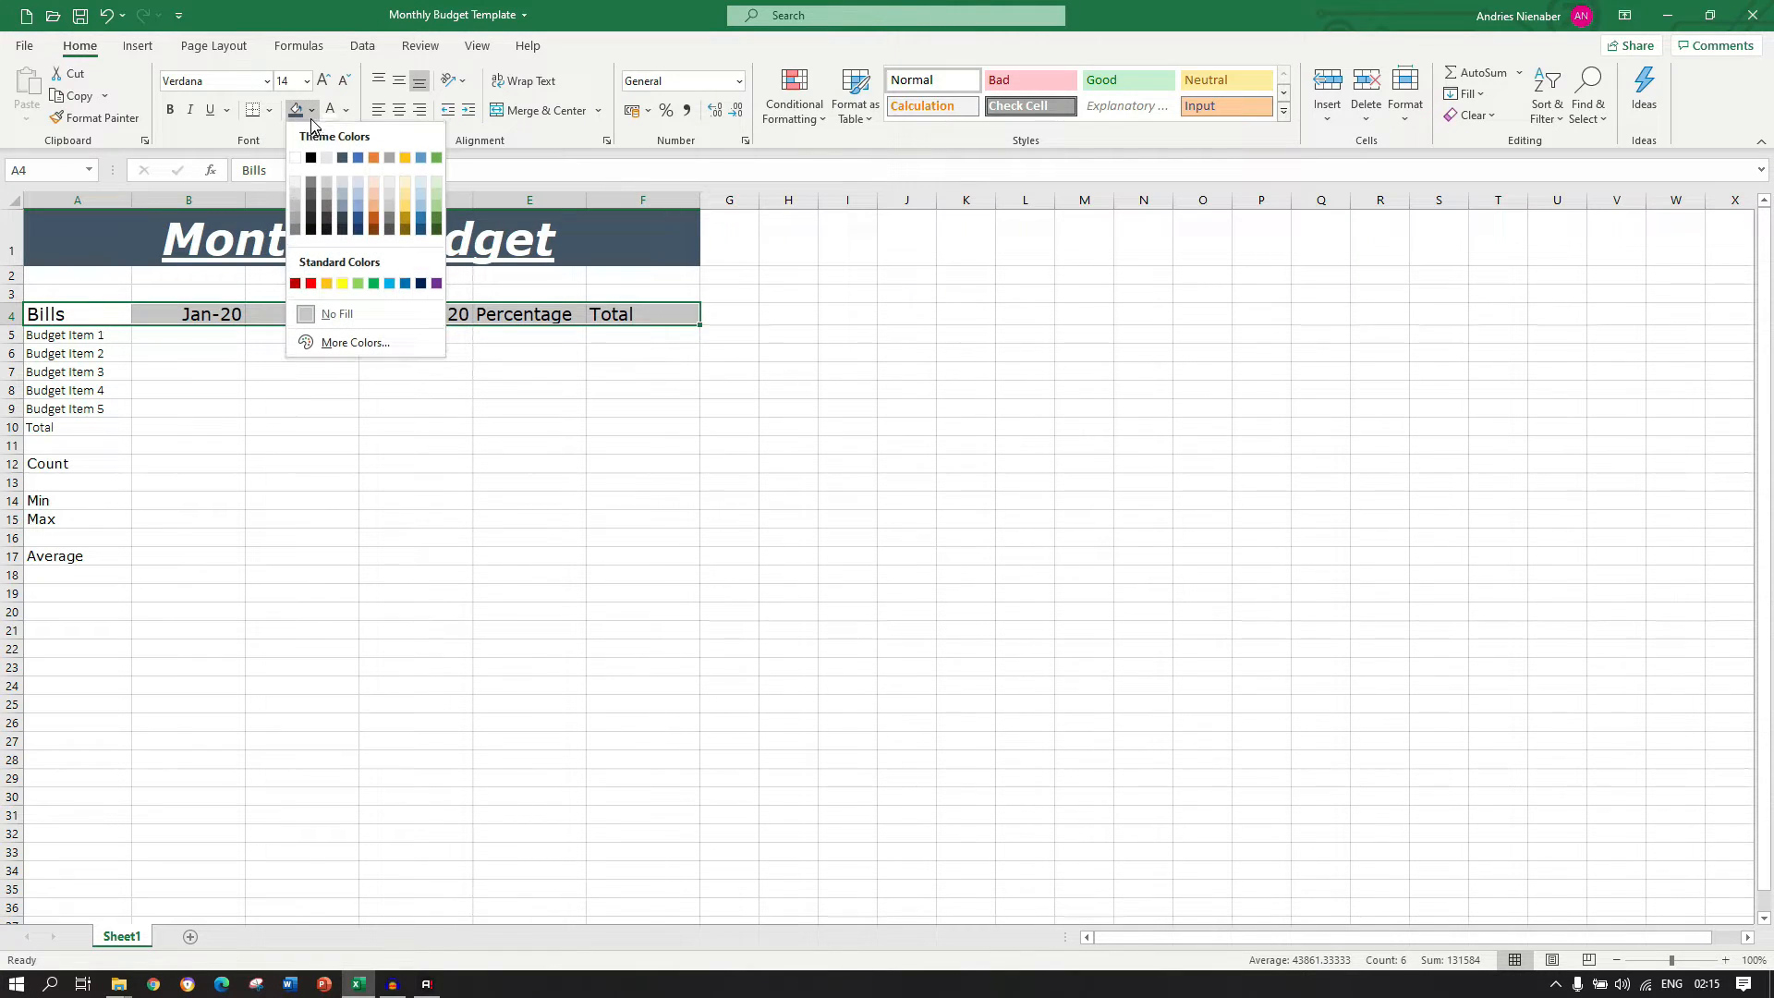
left_click(355, 198)
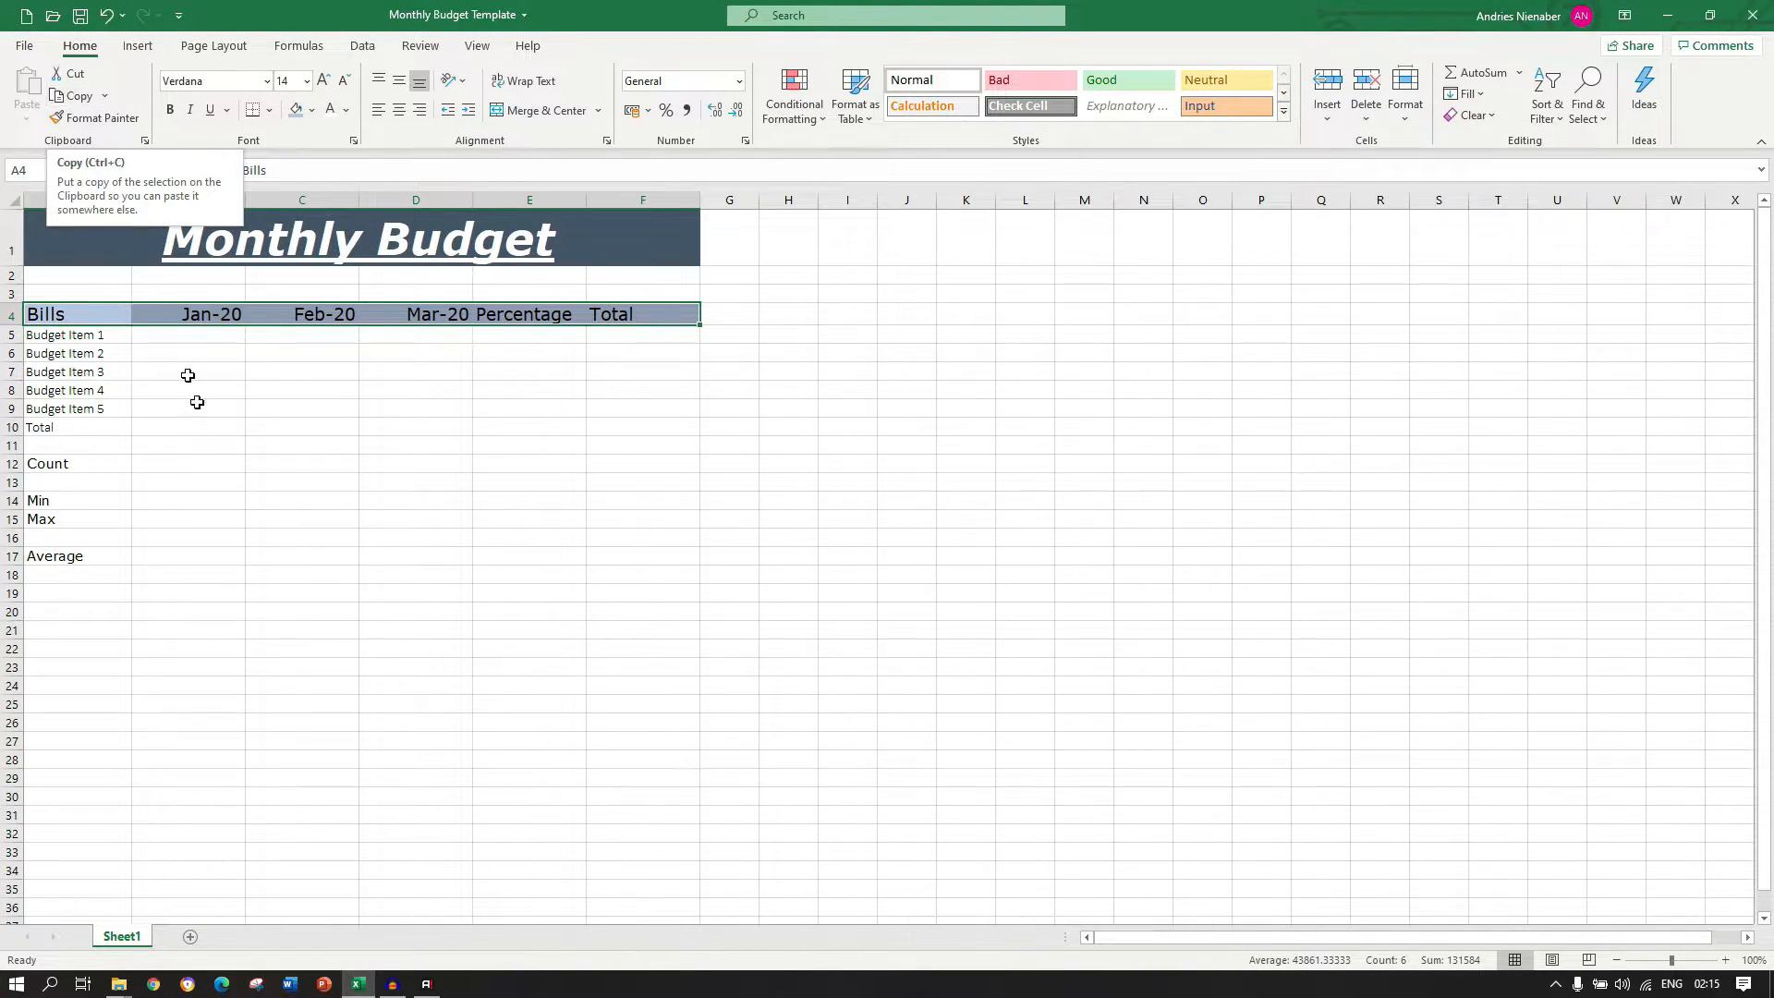
Apply the Accounting number format to the budget value cells B5:F10.
left_click(202, 341)
left_click_drag(202, 341, 606, 418)
left_click(737, 83)
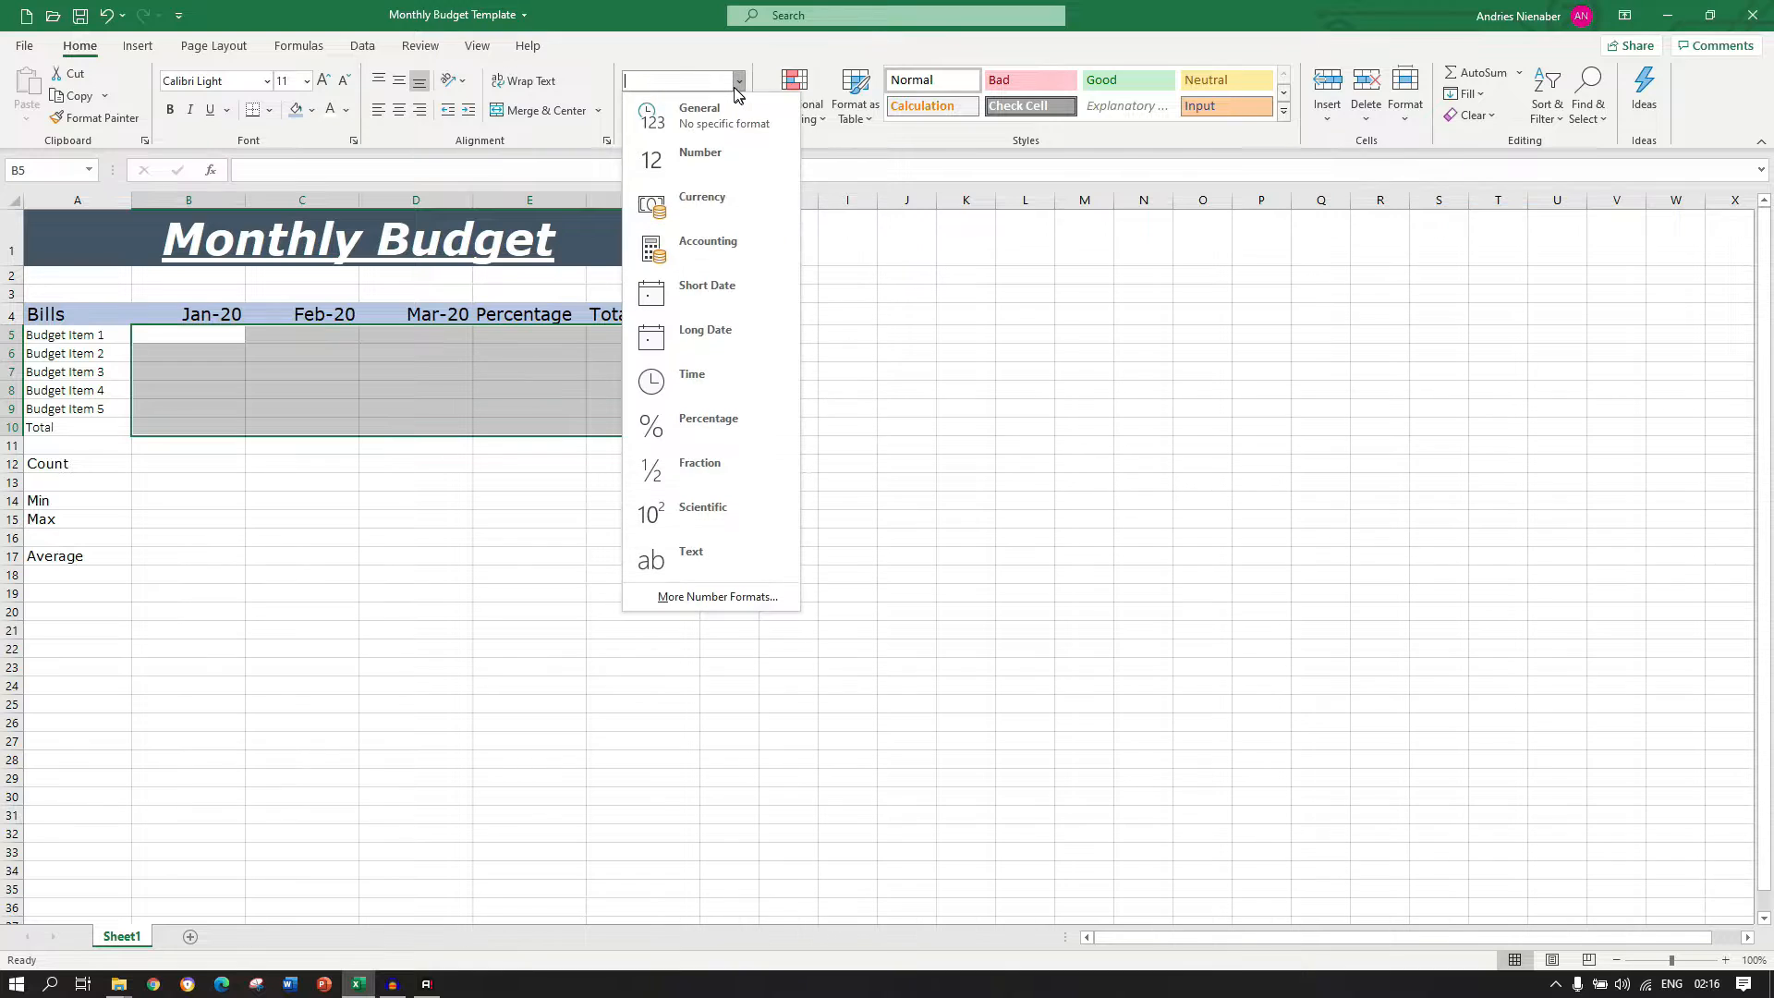
left_click(713, 246)
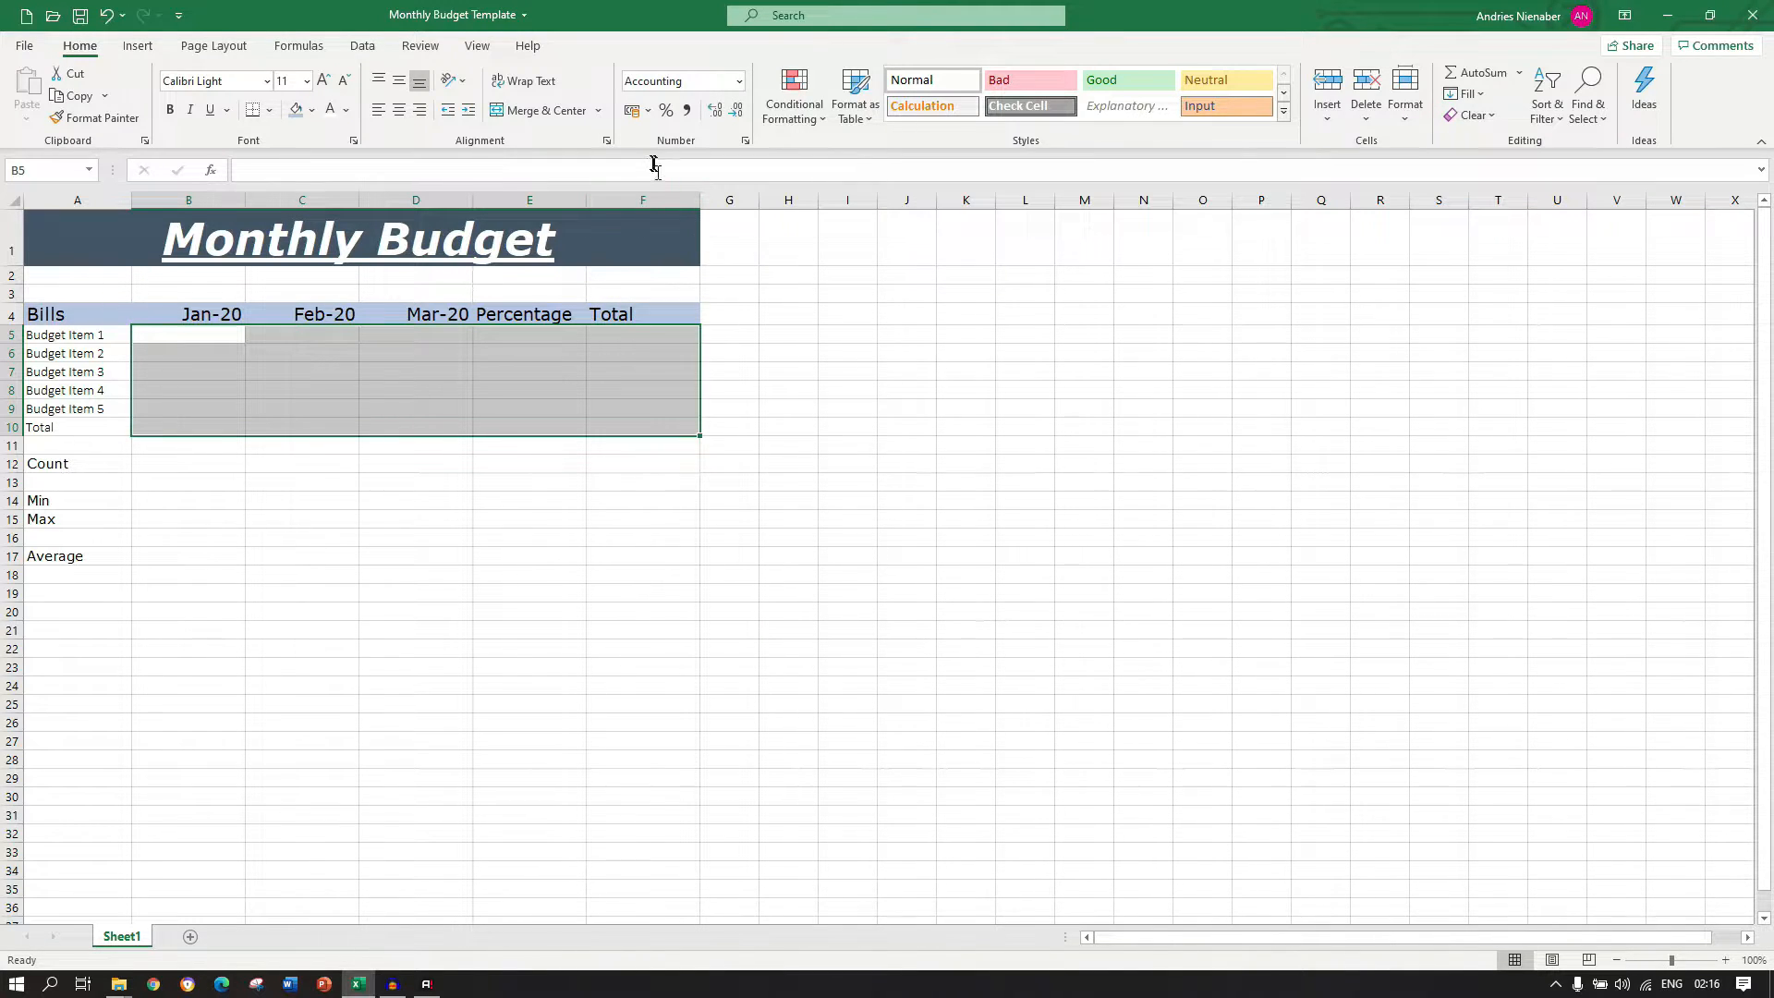
Set the accounting currency of the budget value cells B5:F10 to R English (South Africa).
left_click(650, 112)
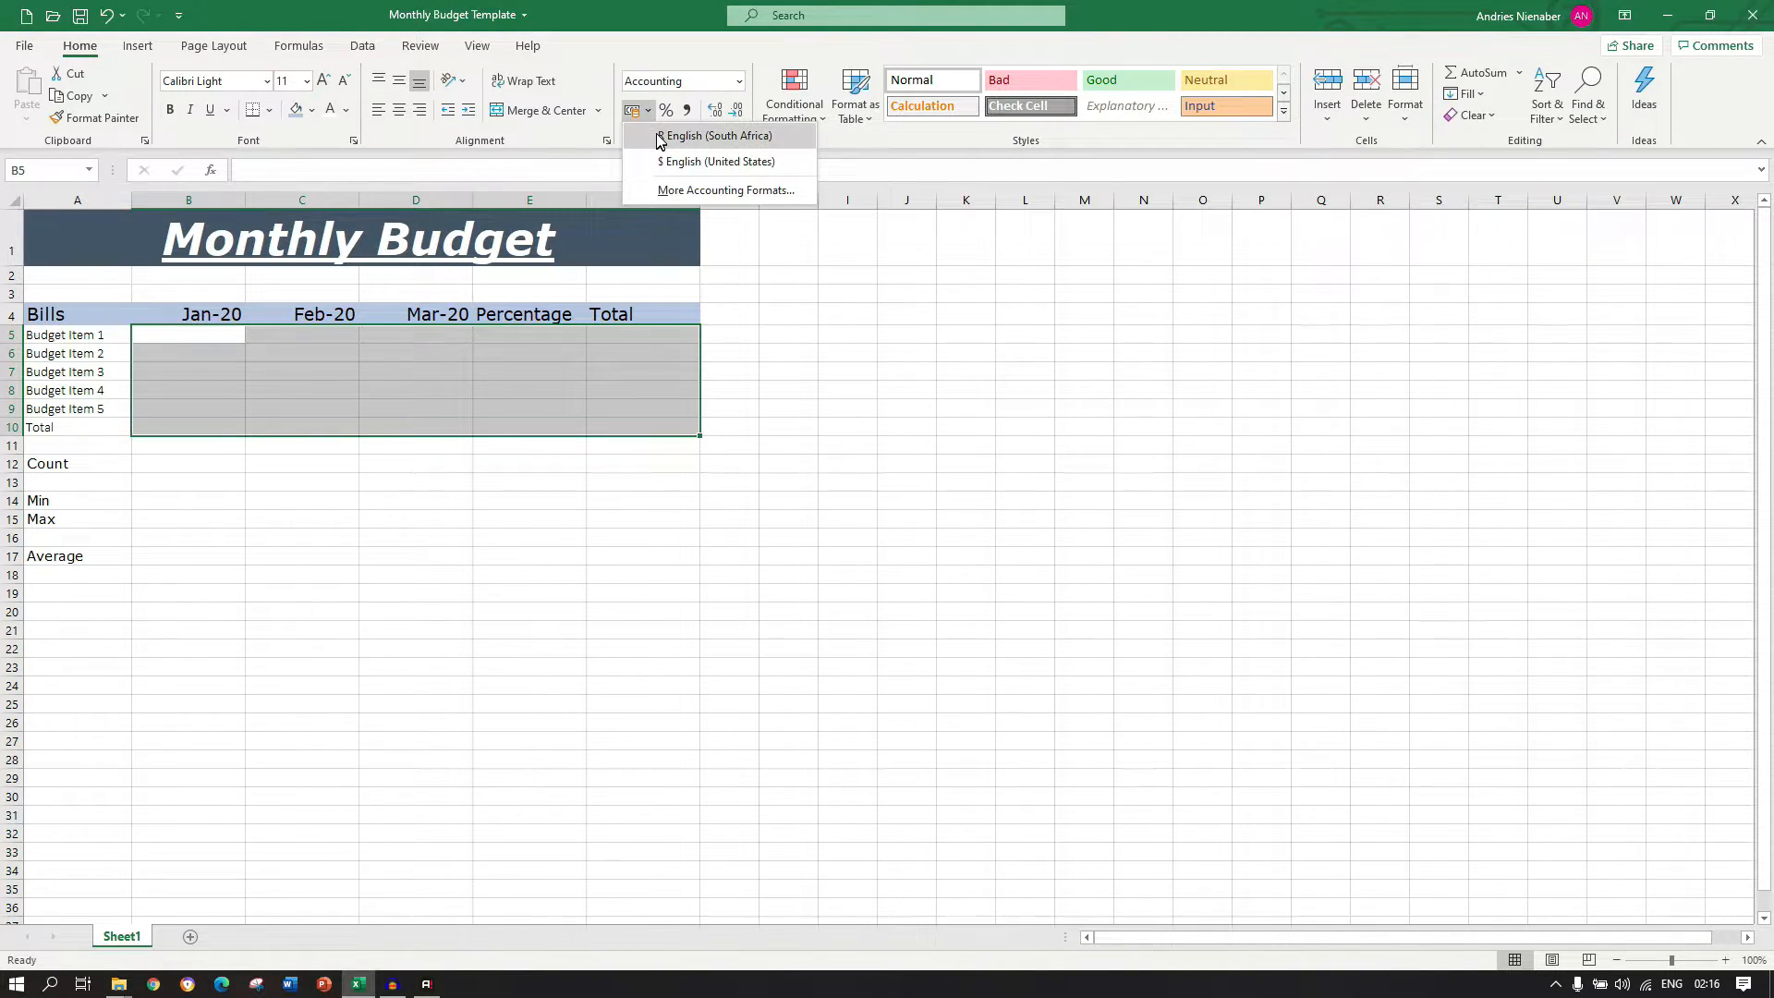
left_click(655, 133)
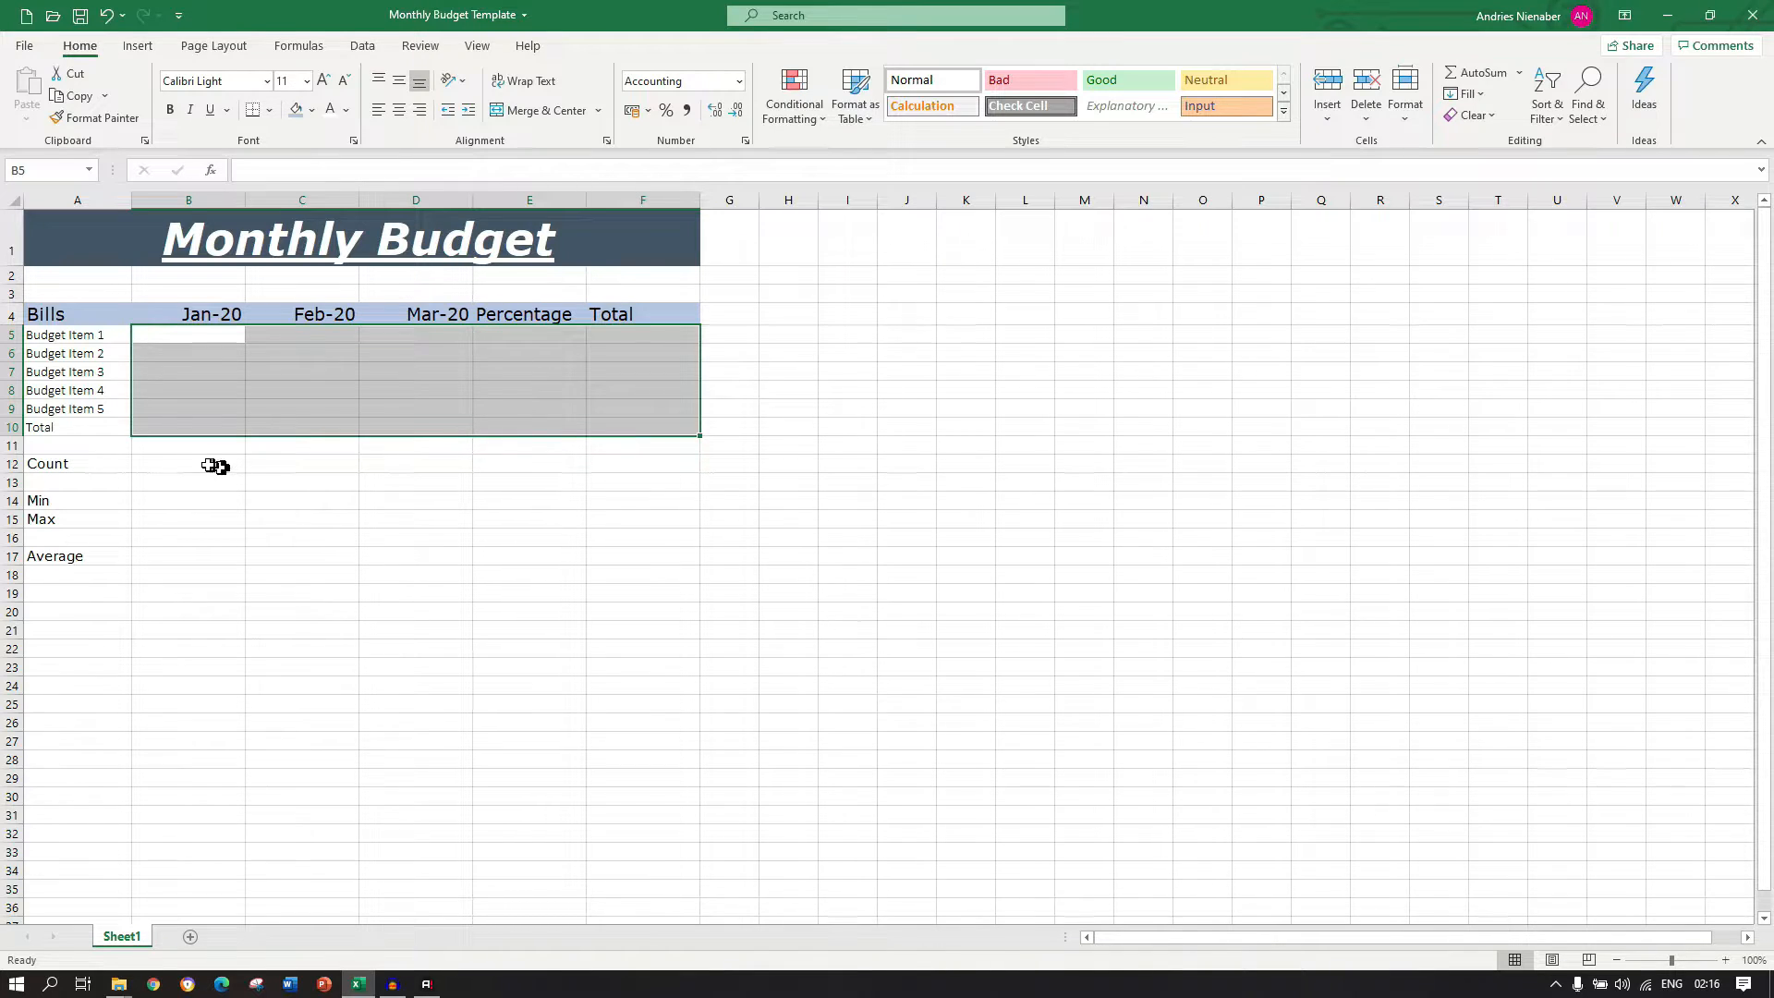
Format the Min, Max and Average cells B14:F15 and B17:F17 as Accounting with the R English (South Africa) currency.
left_click_drag(178, 462, 622, 459)
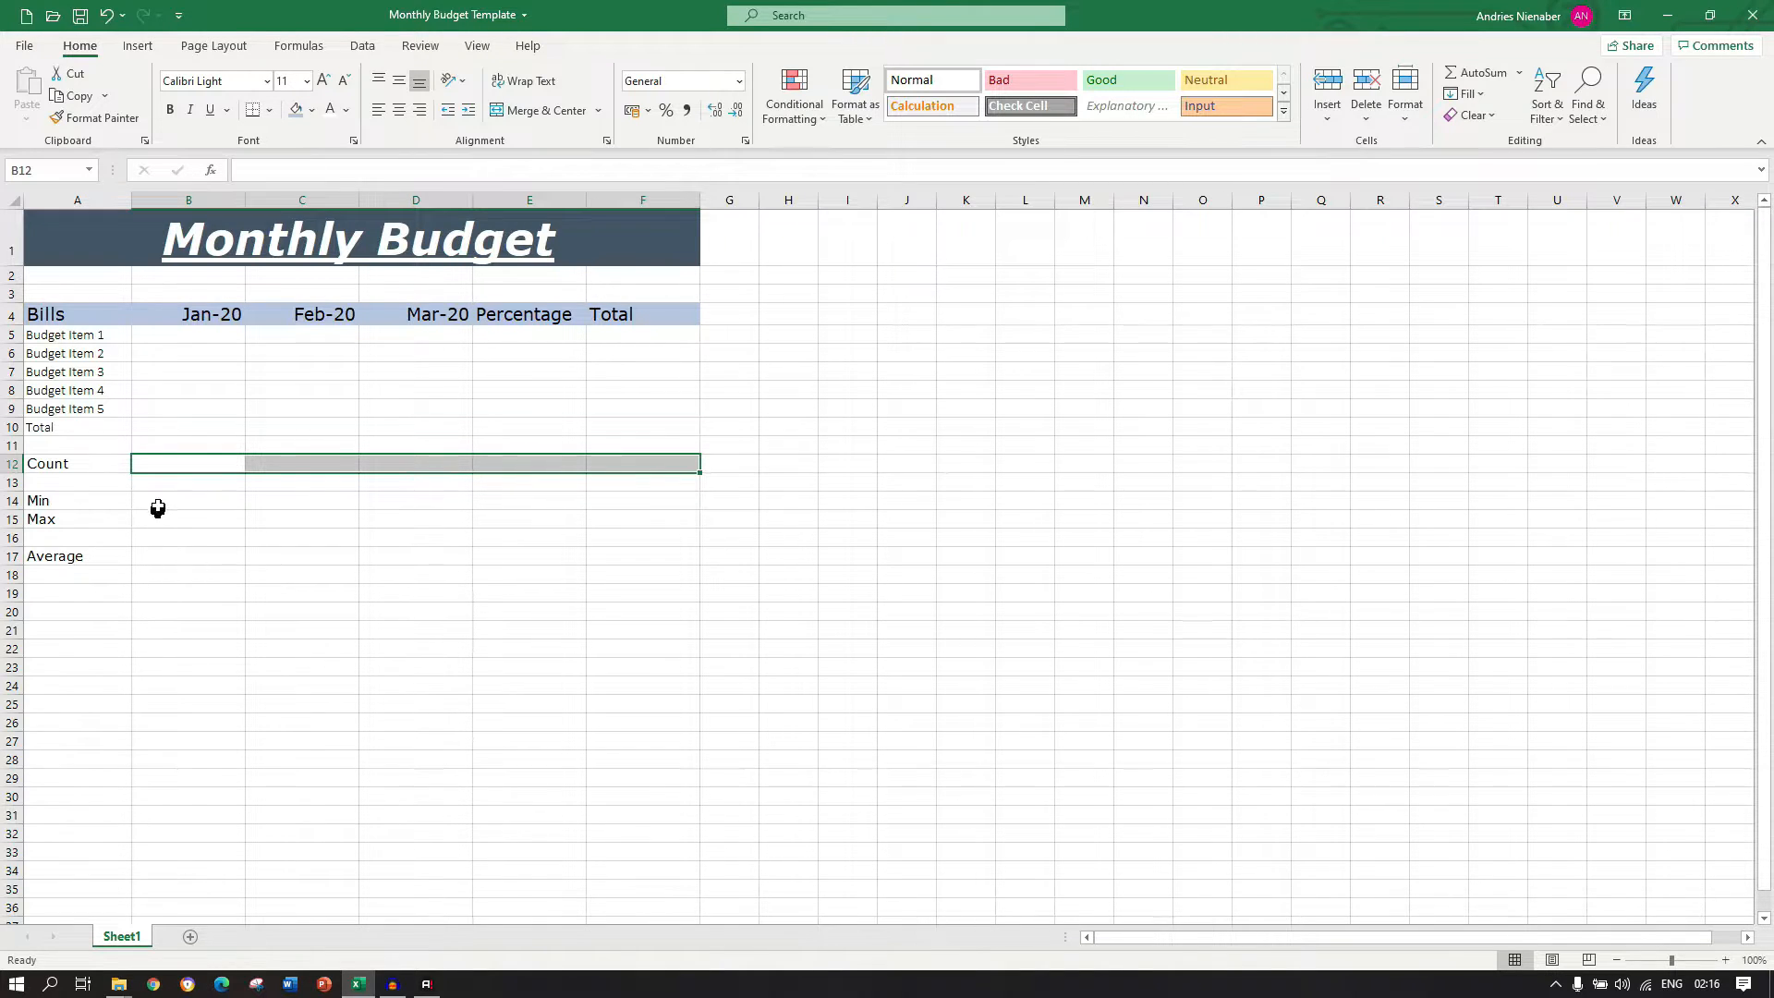
left_click_drag(154, 502, 613, 531)
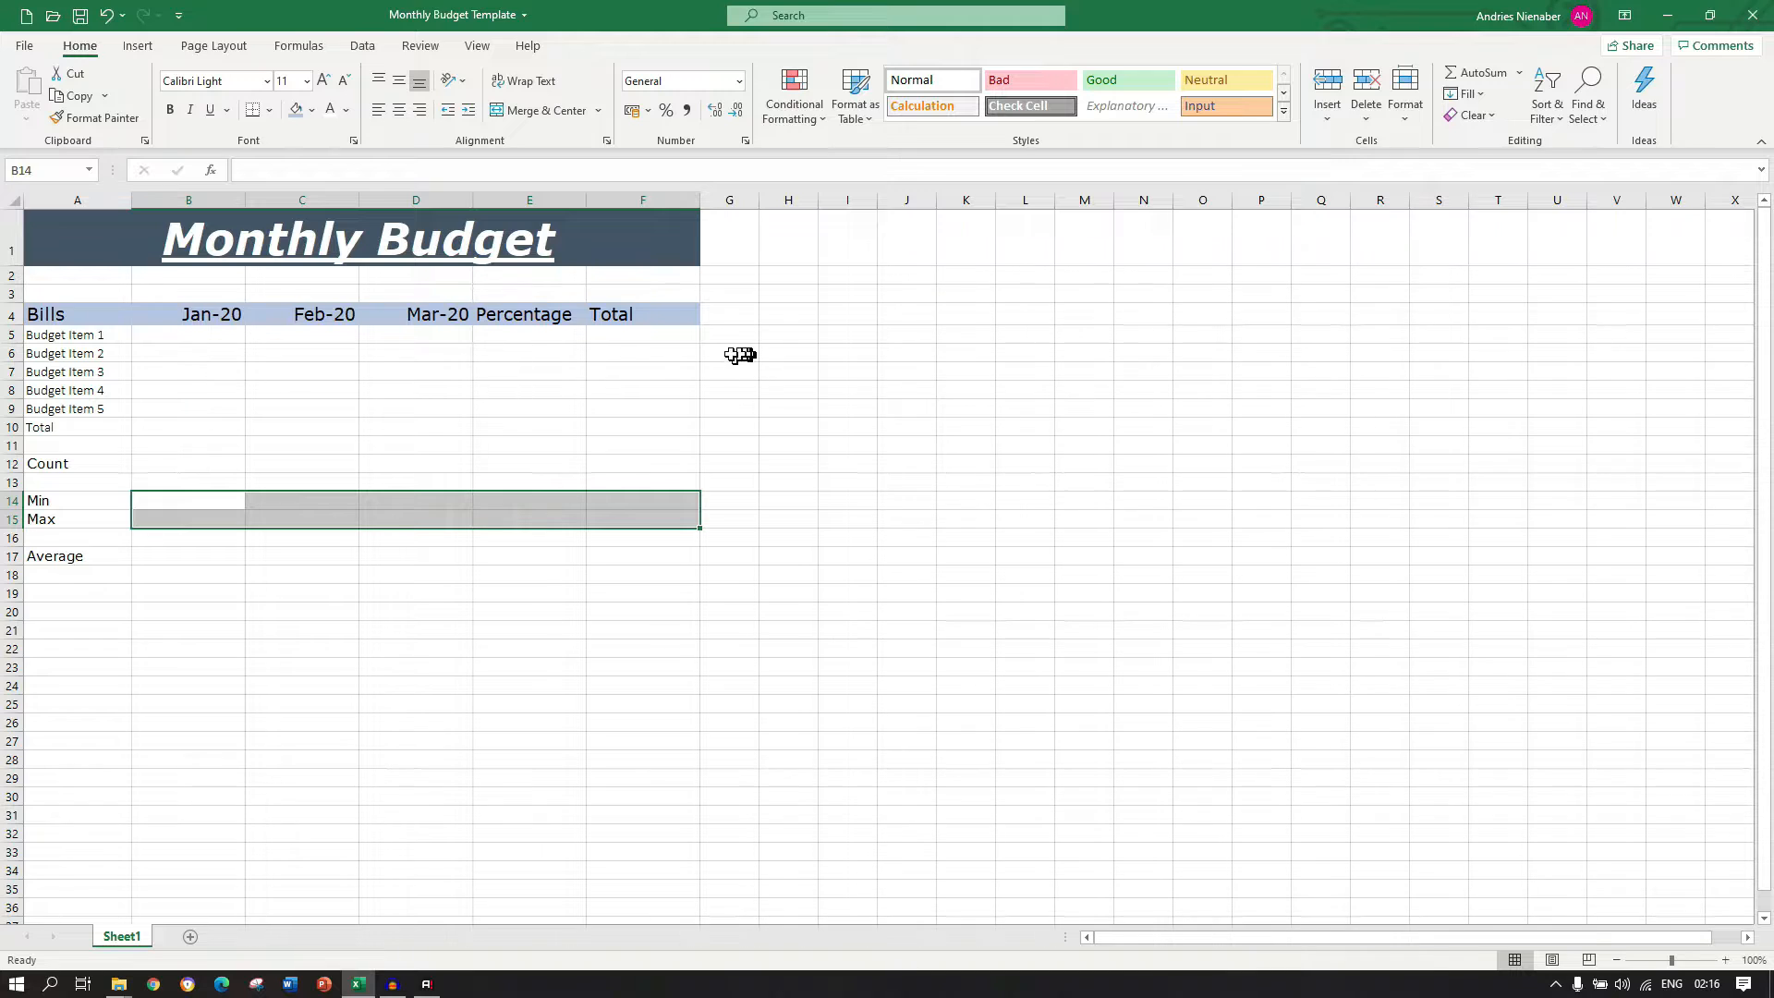
left_click_drag(226, 556, 606, 555)
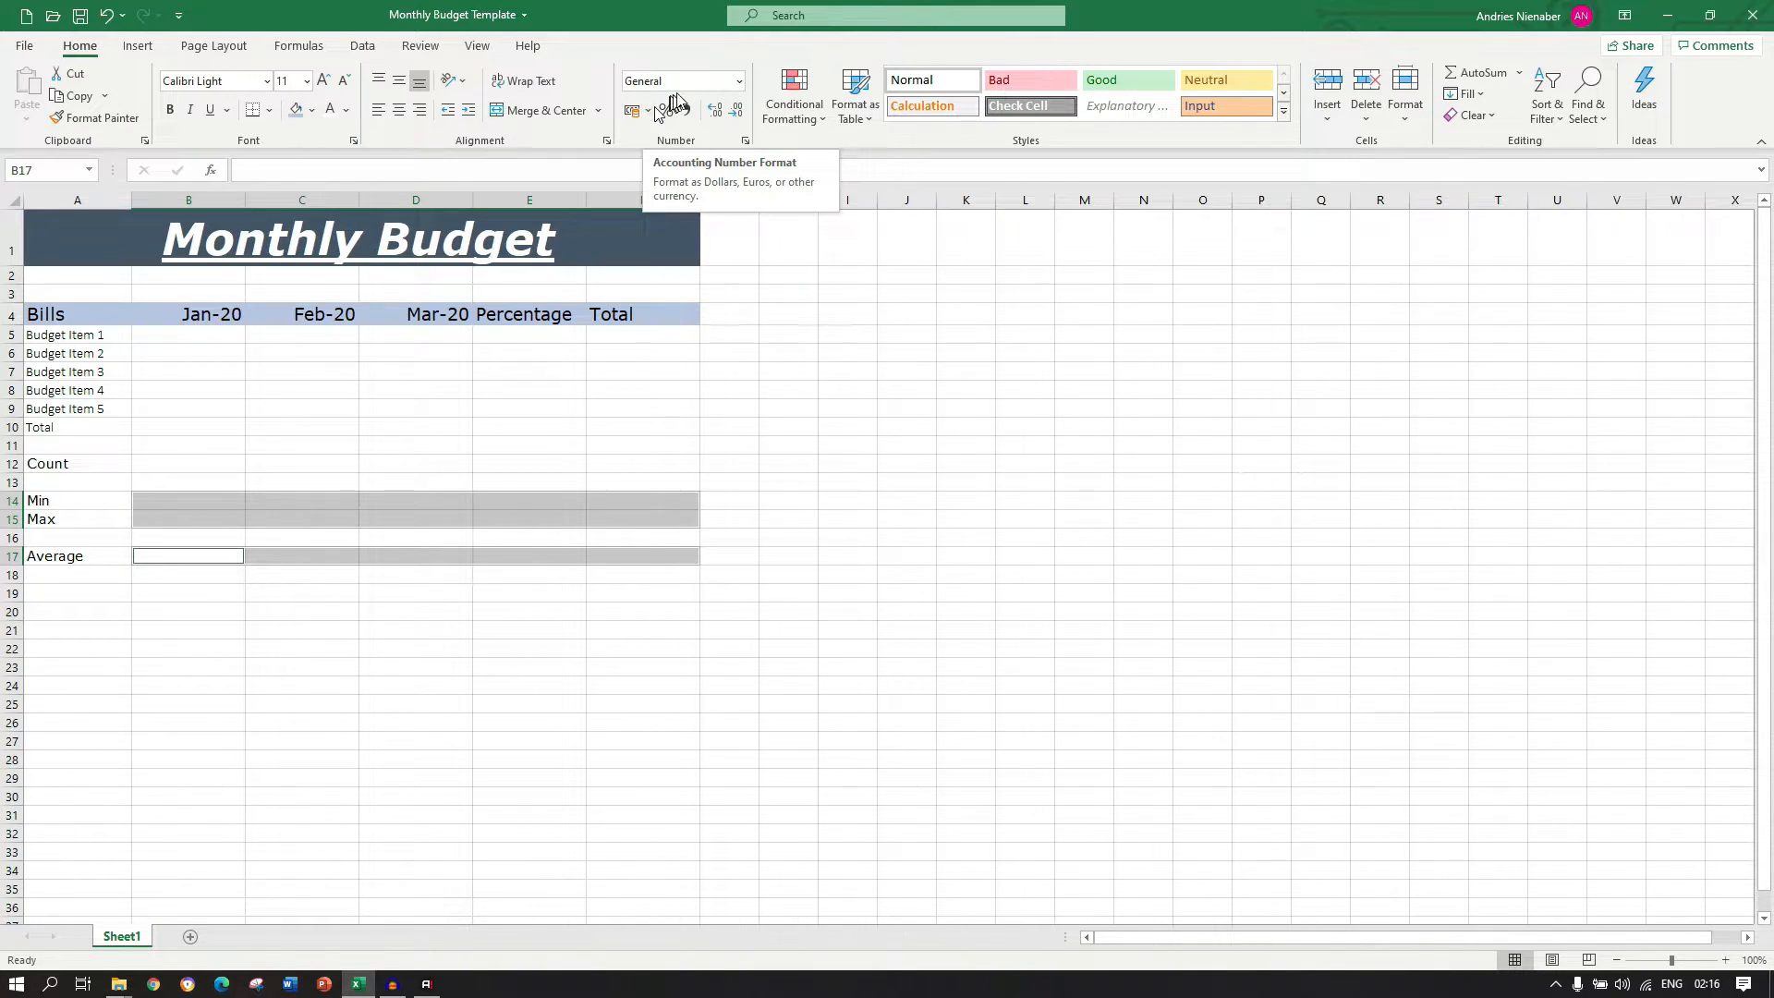
left_click(739, 81)
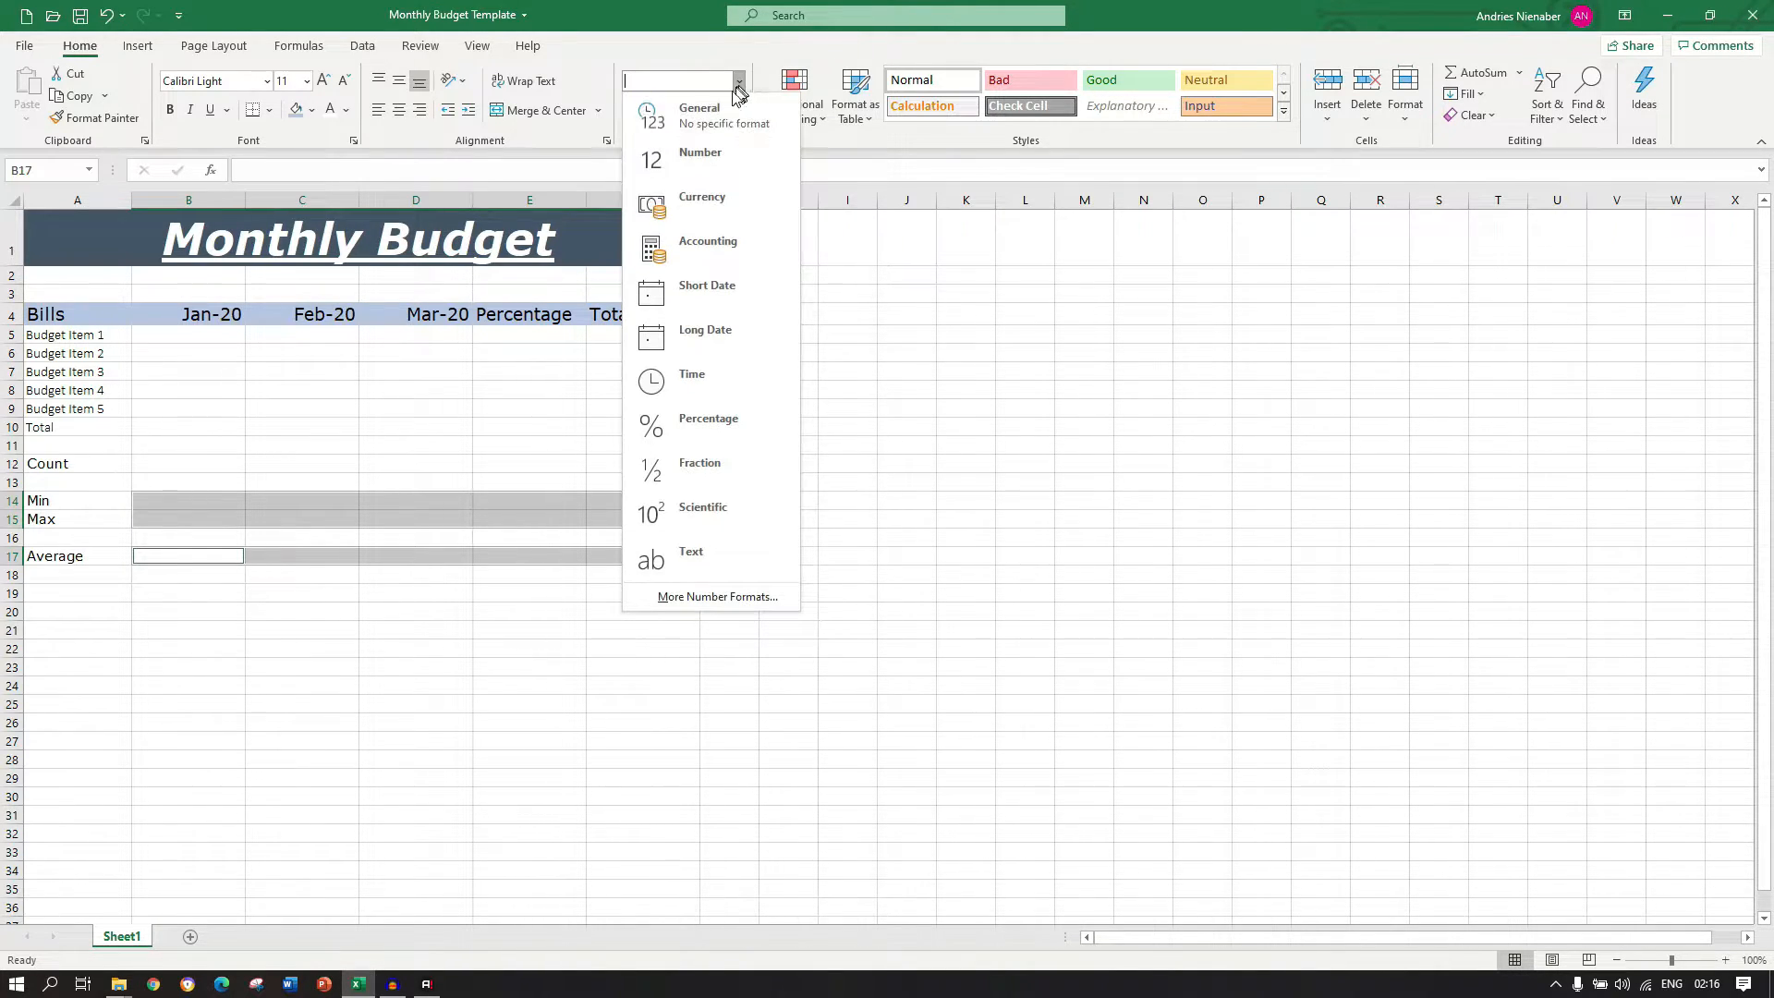
left_click(704, 248)
left_click(647, 110)
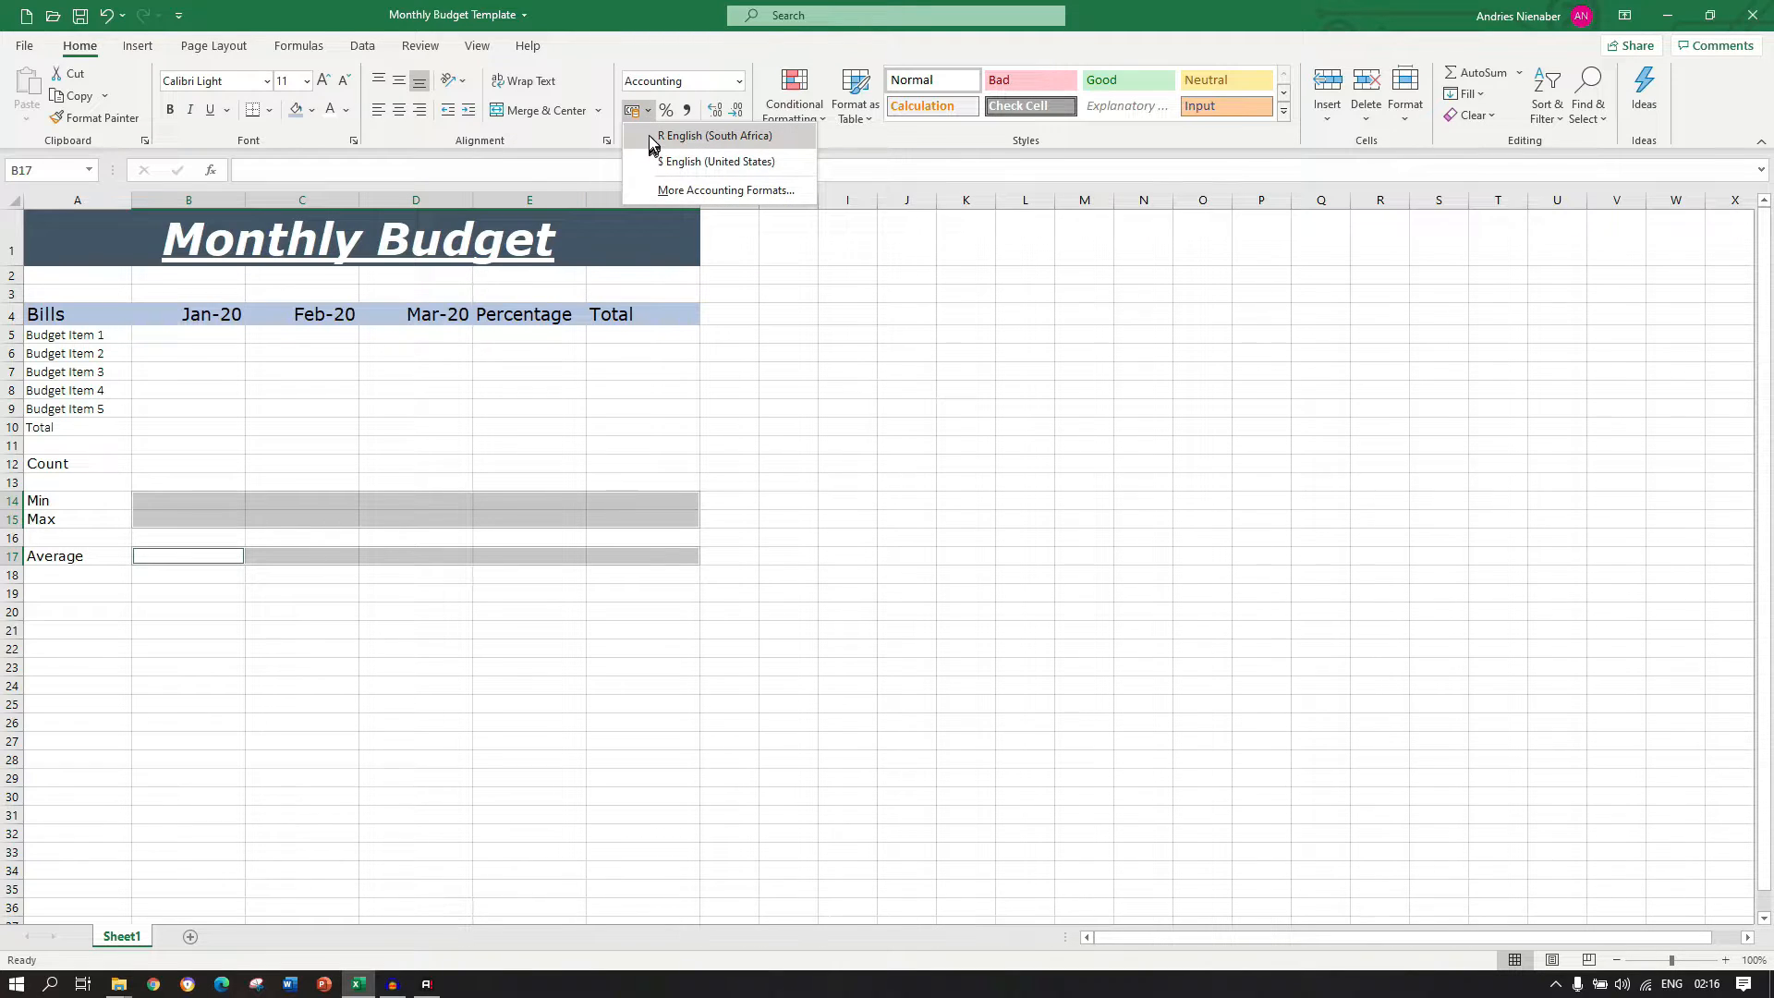
left_click(650, 136)
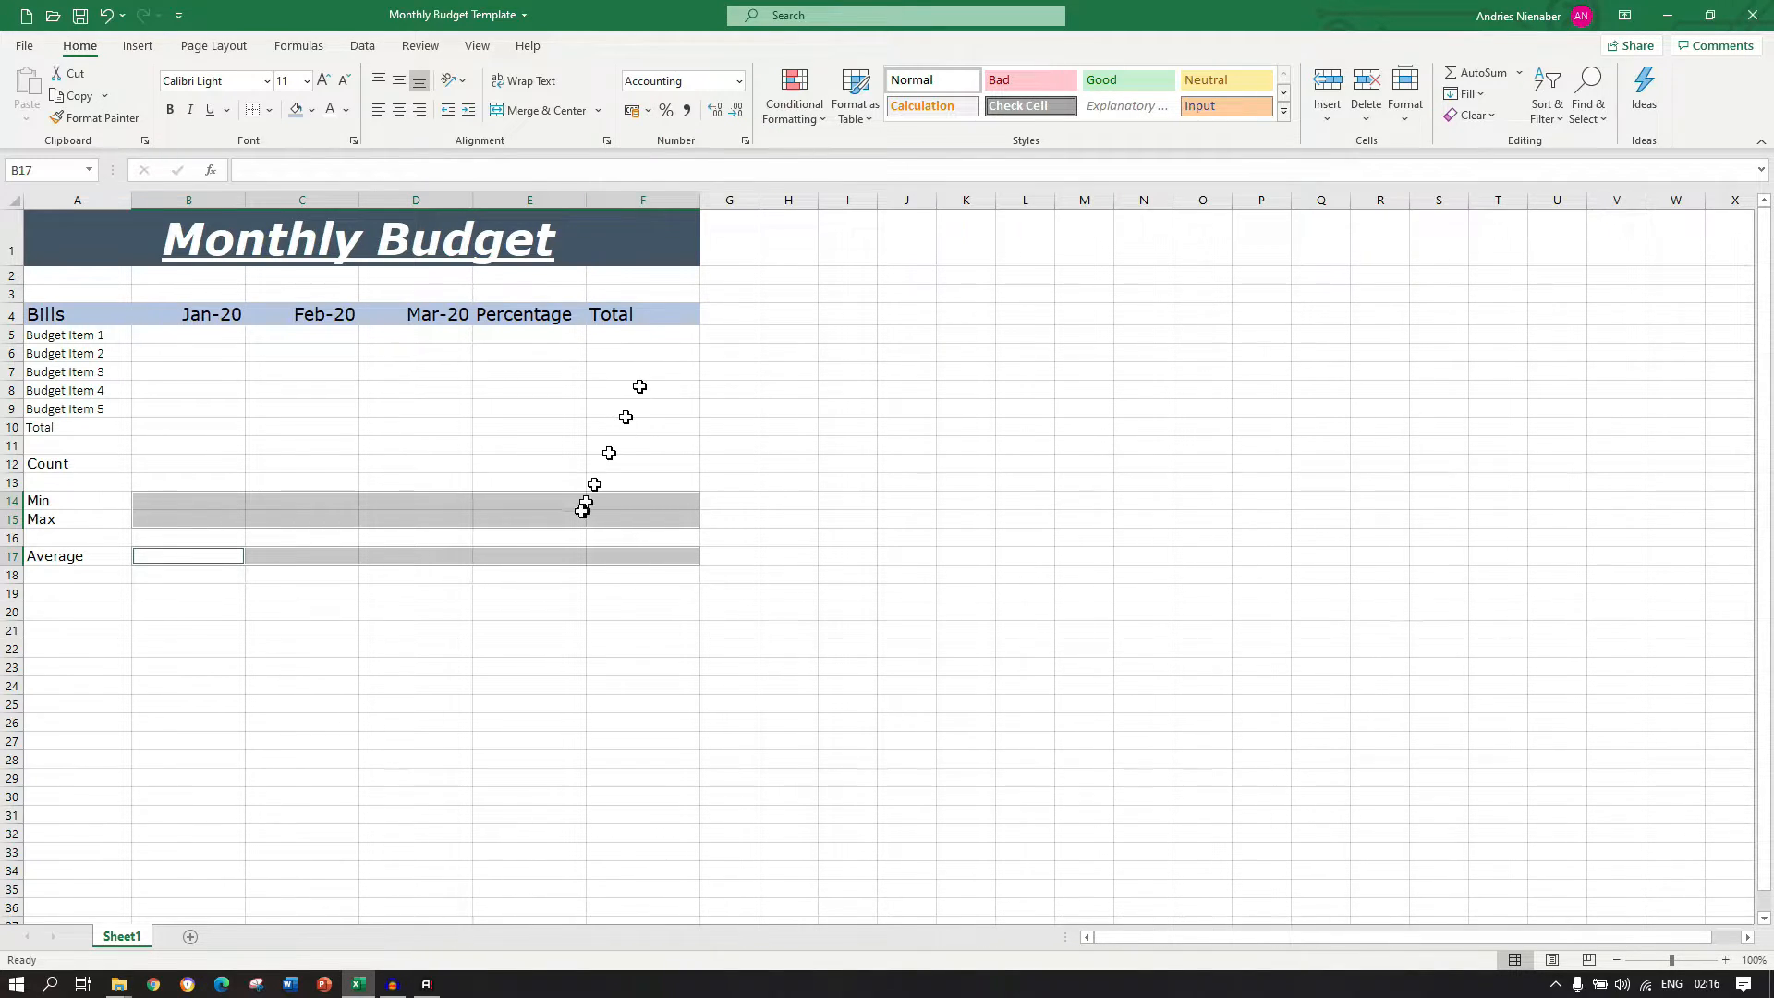
Enter an AutoSum formula in B10 that totals the January budget items B5:B9.
left_click(189, 427)
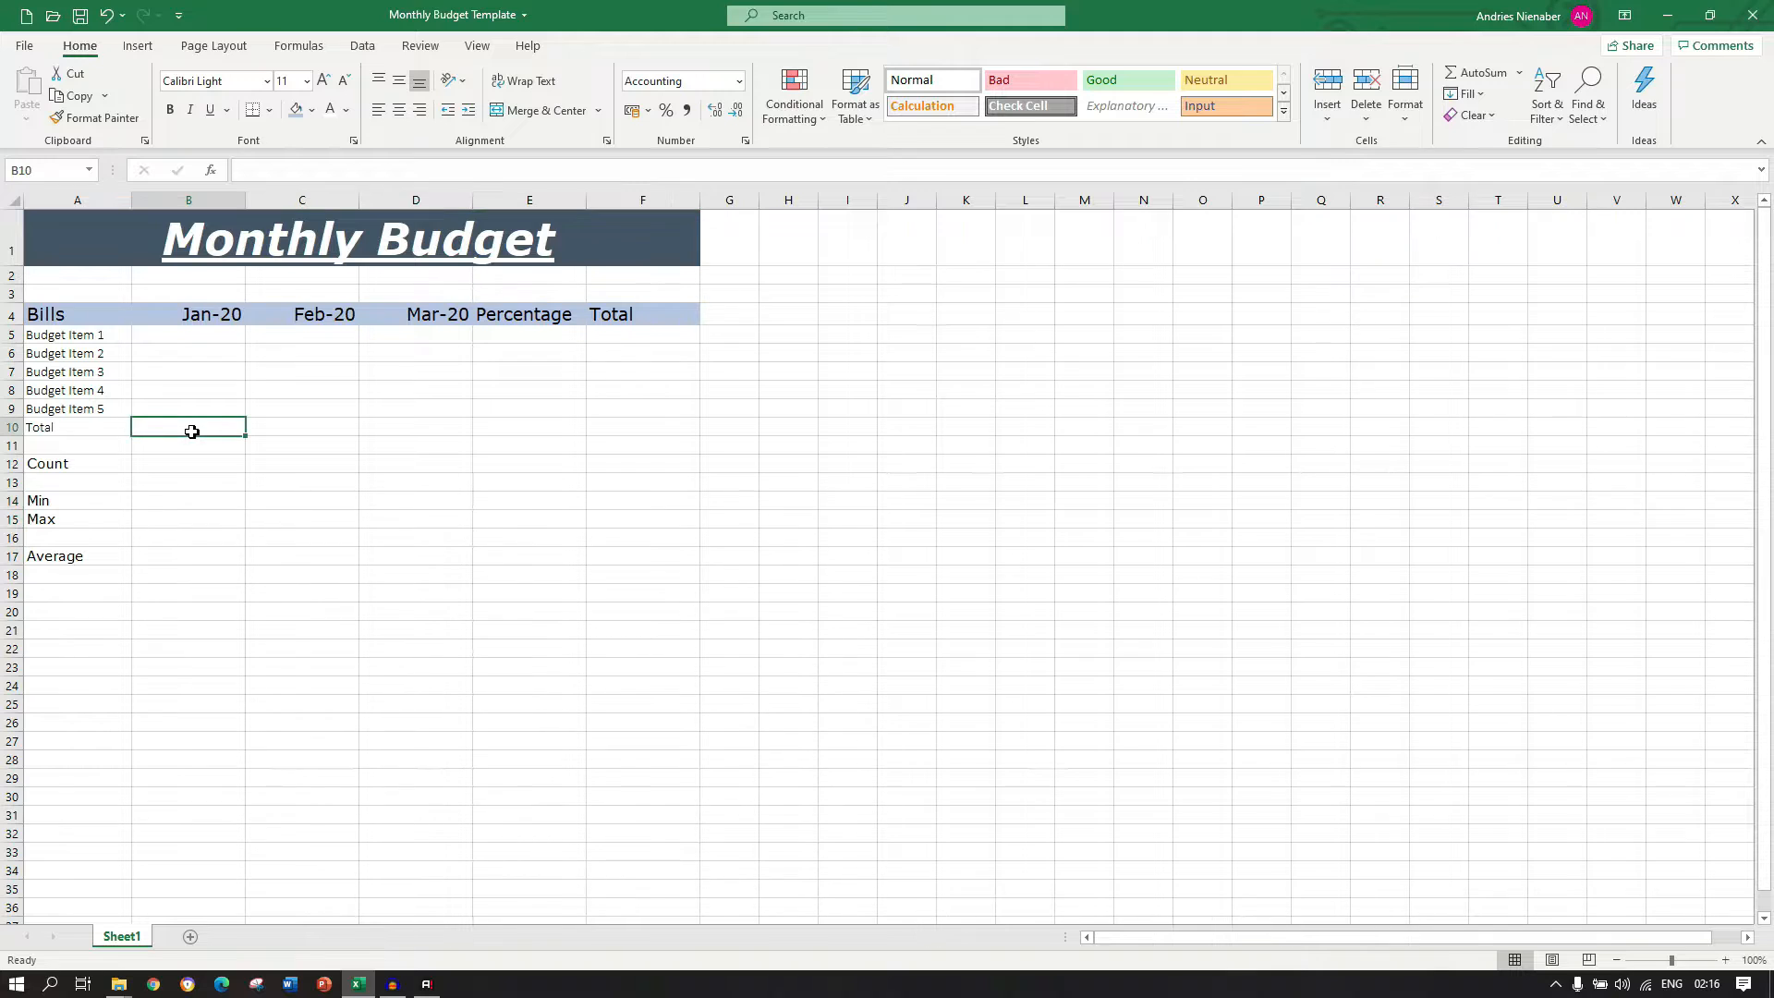
left_click(1475, 72)
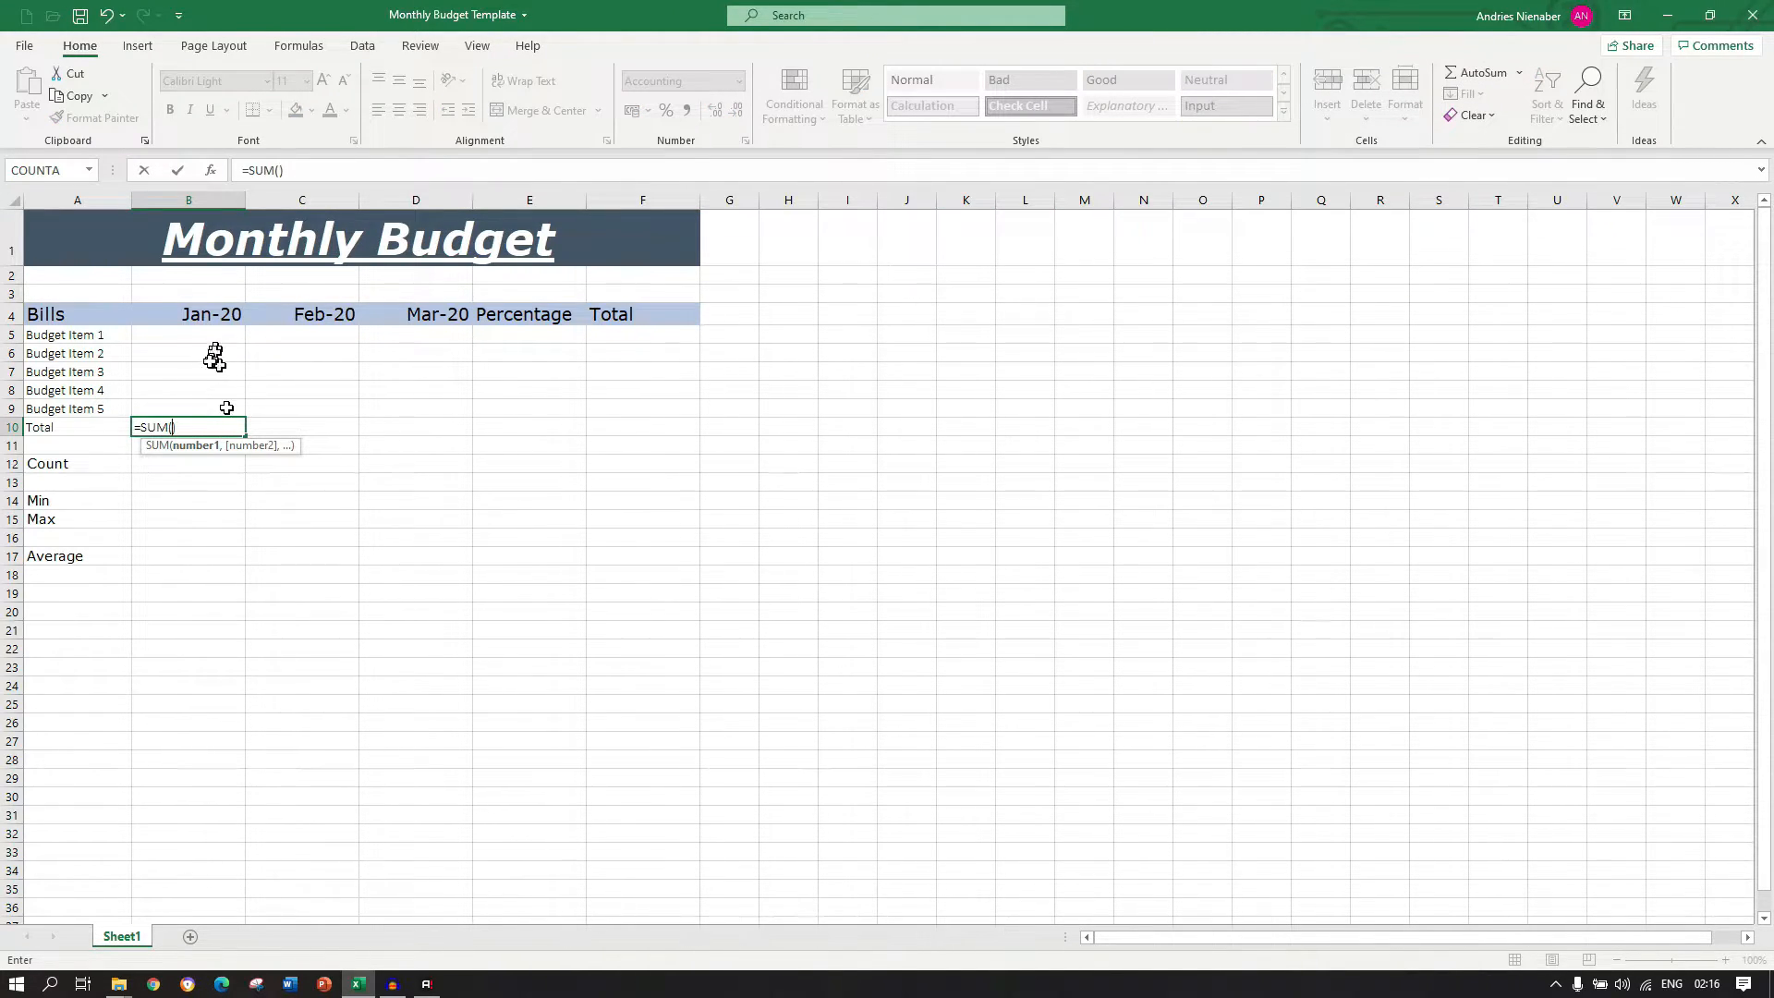
left_click_drag(189, 334, 198, 404)
key("Return")
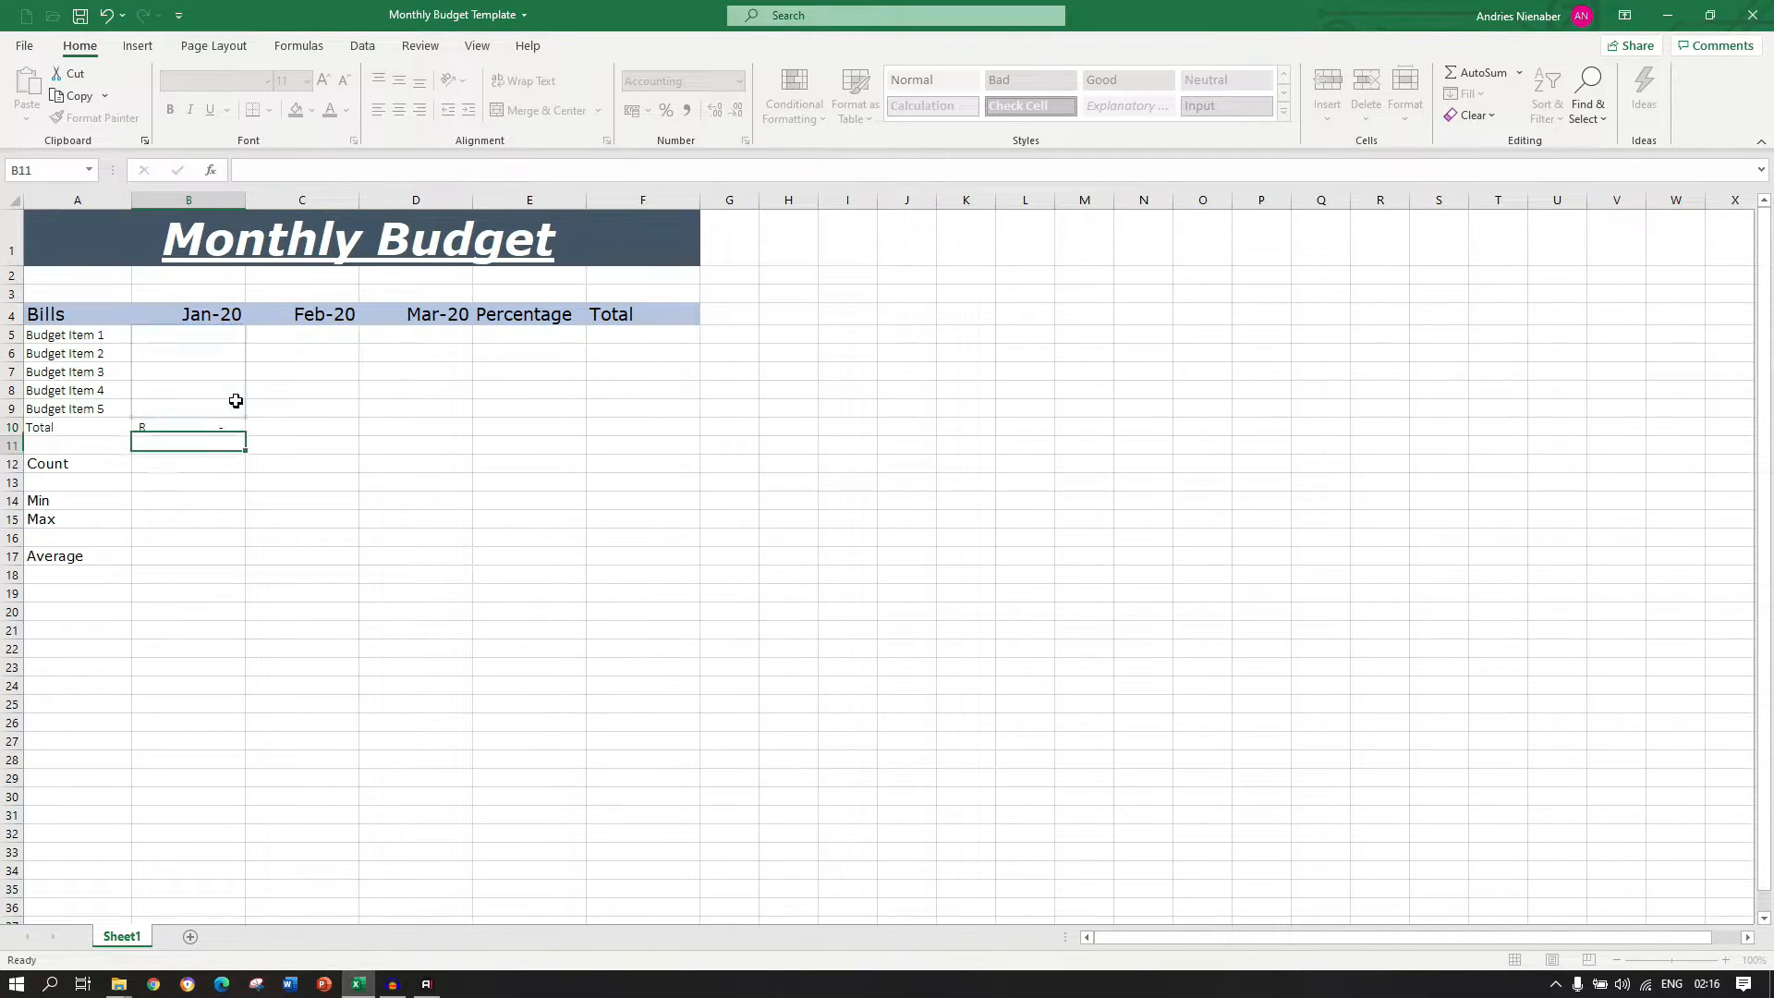
Copy the January total formula from B10 across the Total row into C10:F10.
key("Up")
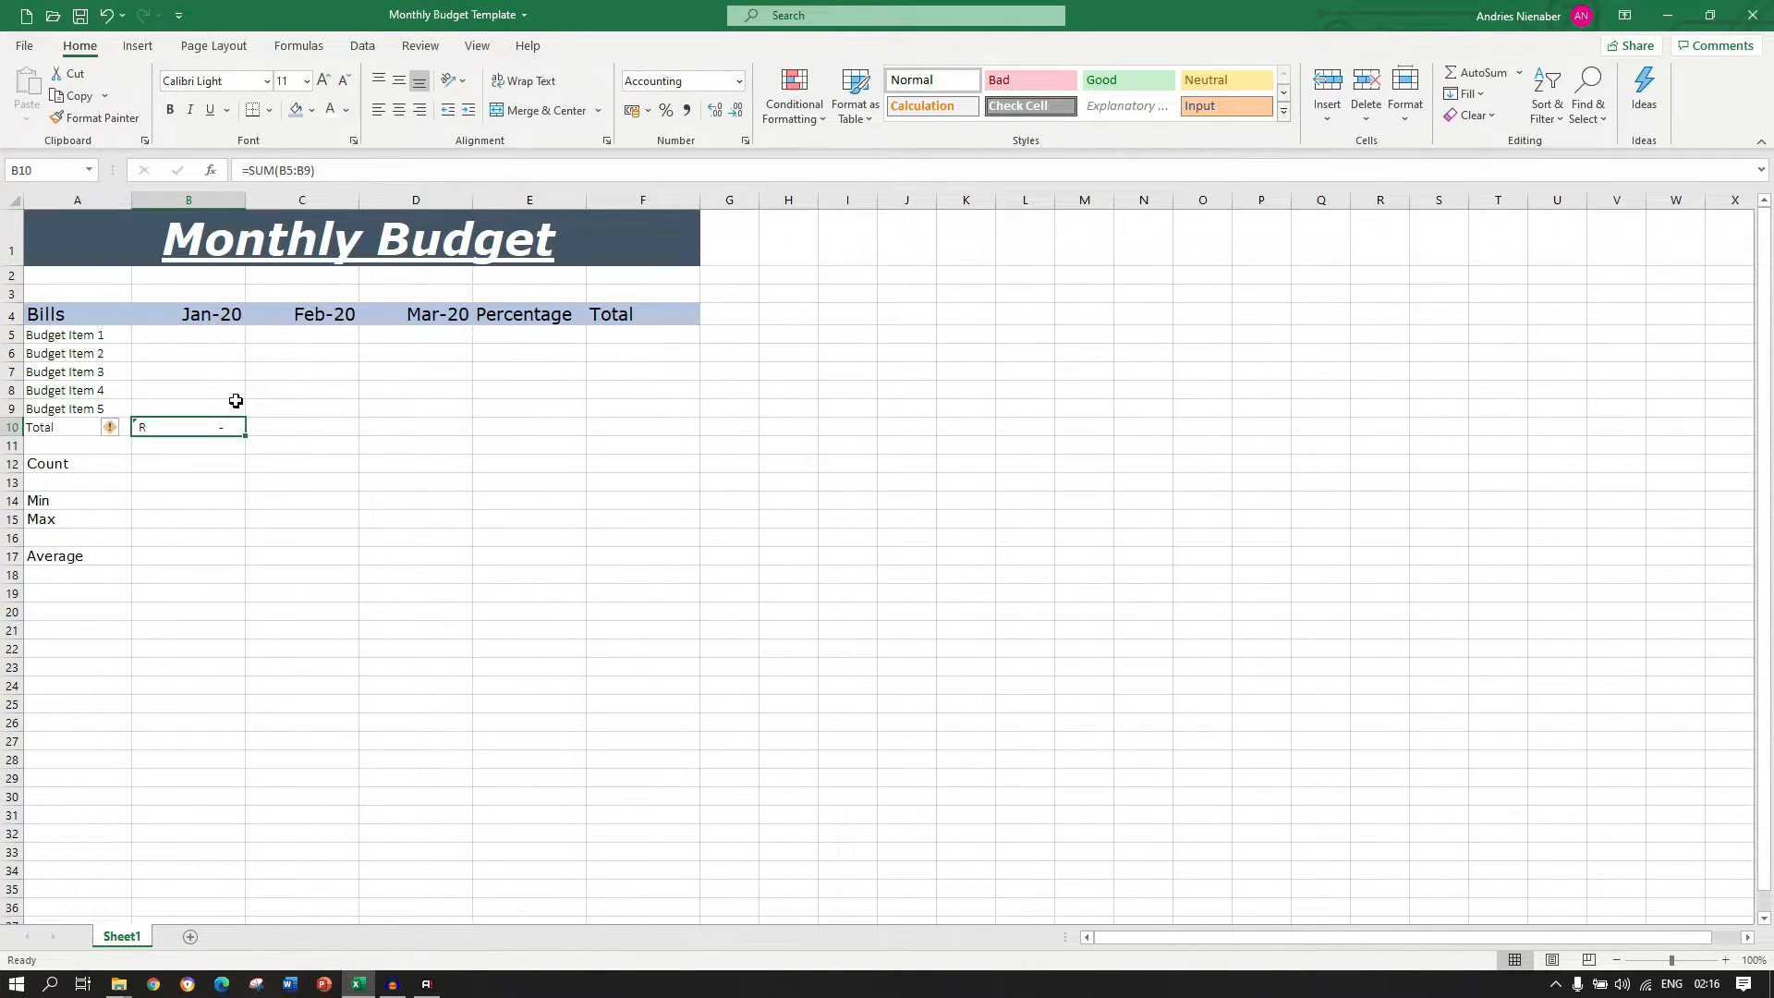
key("ctrl+c")
key("Right")
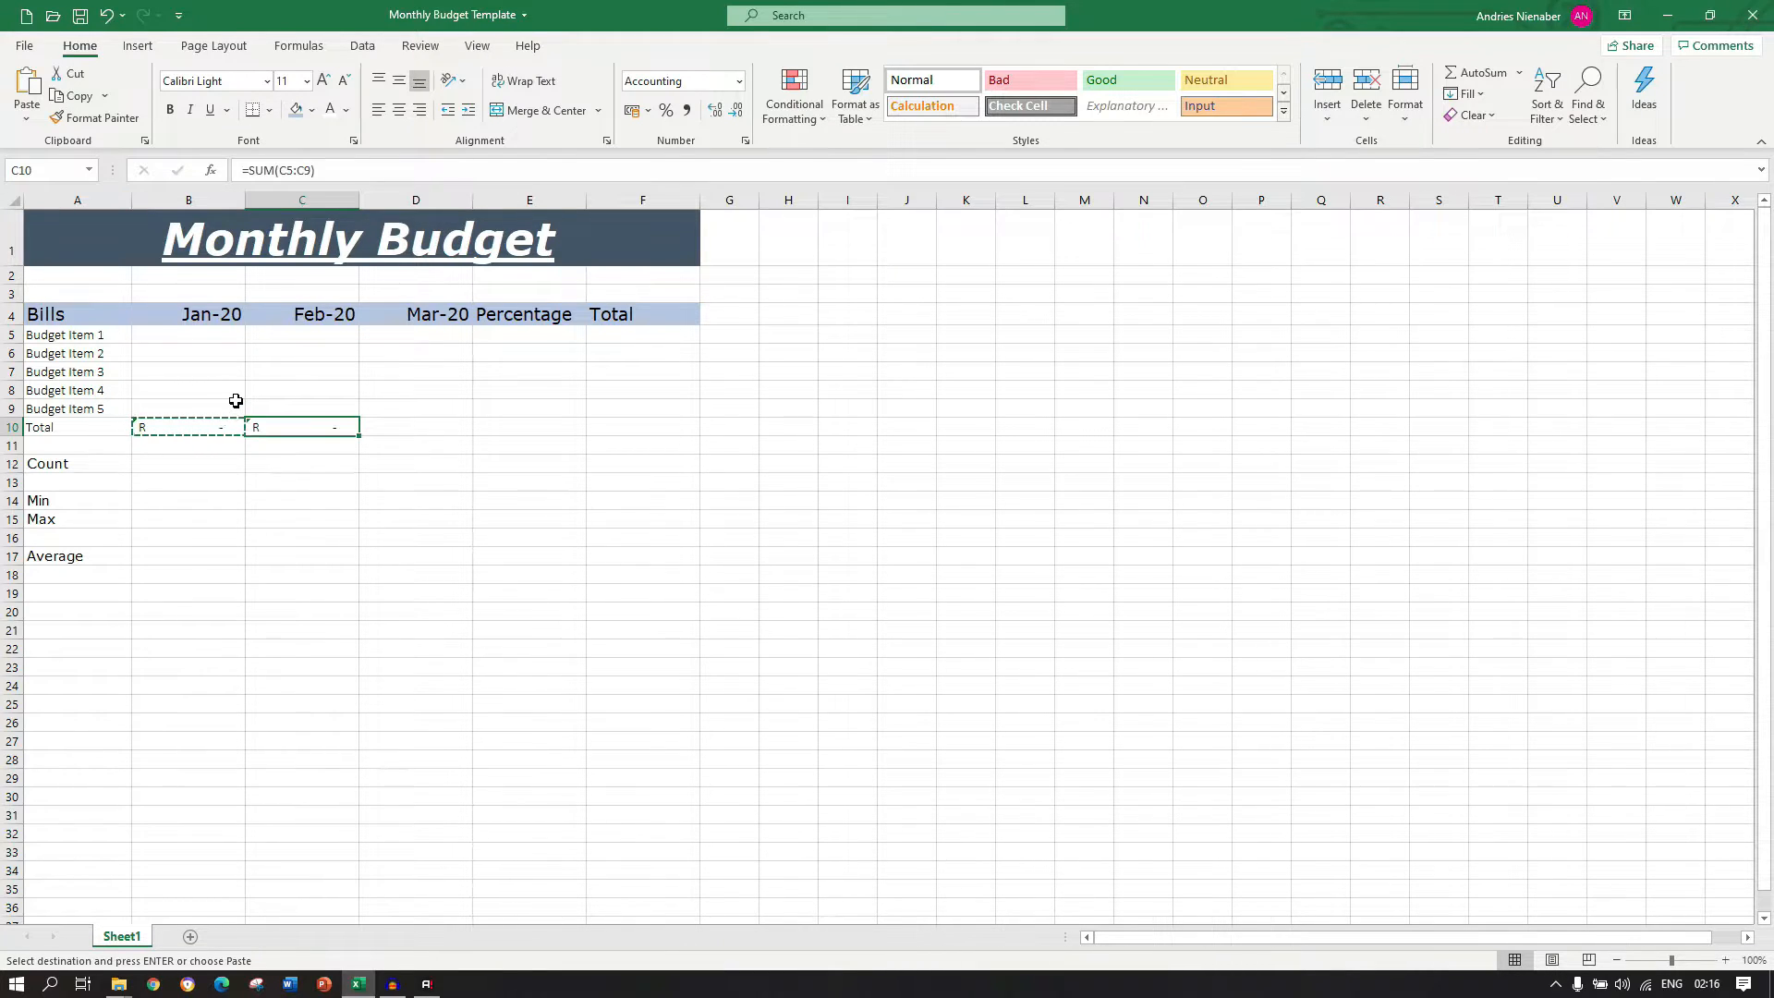
key("Right")
key("ctrl+v")
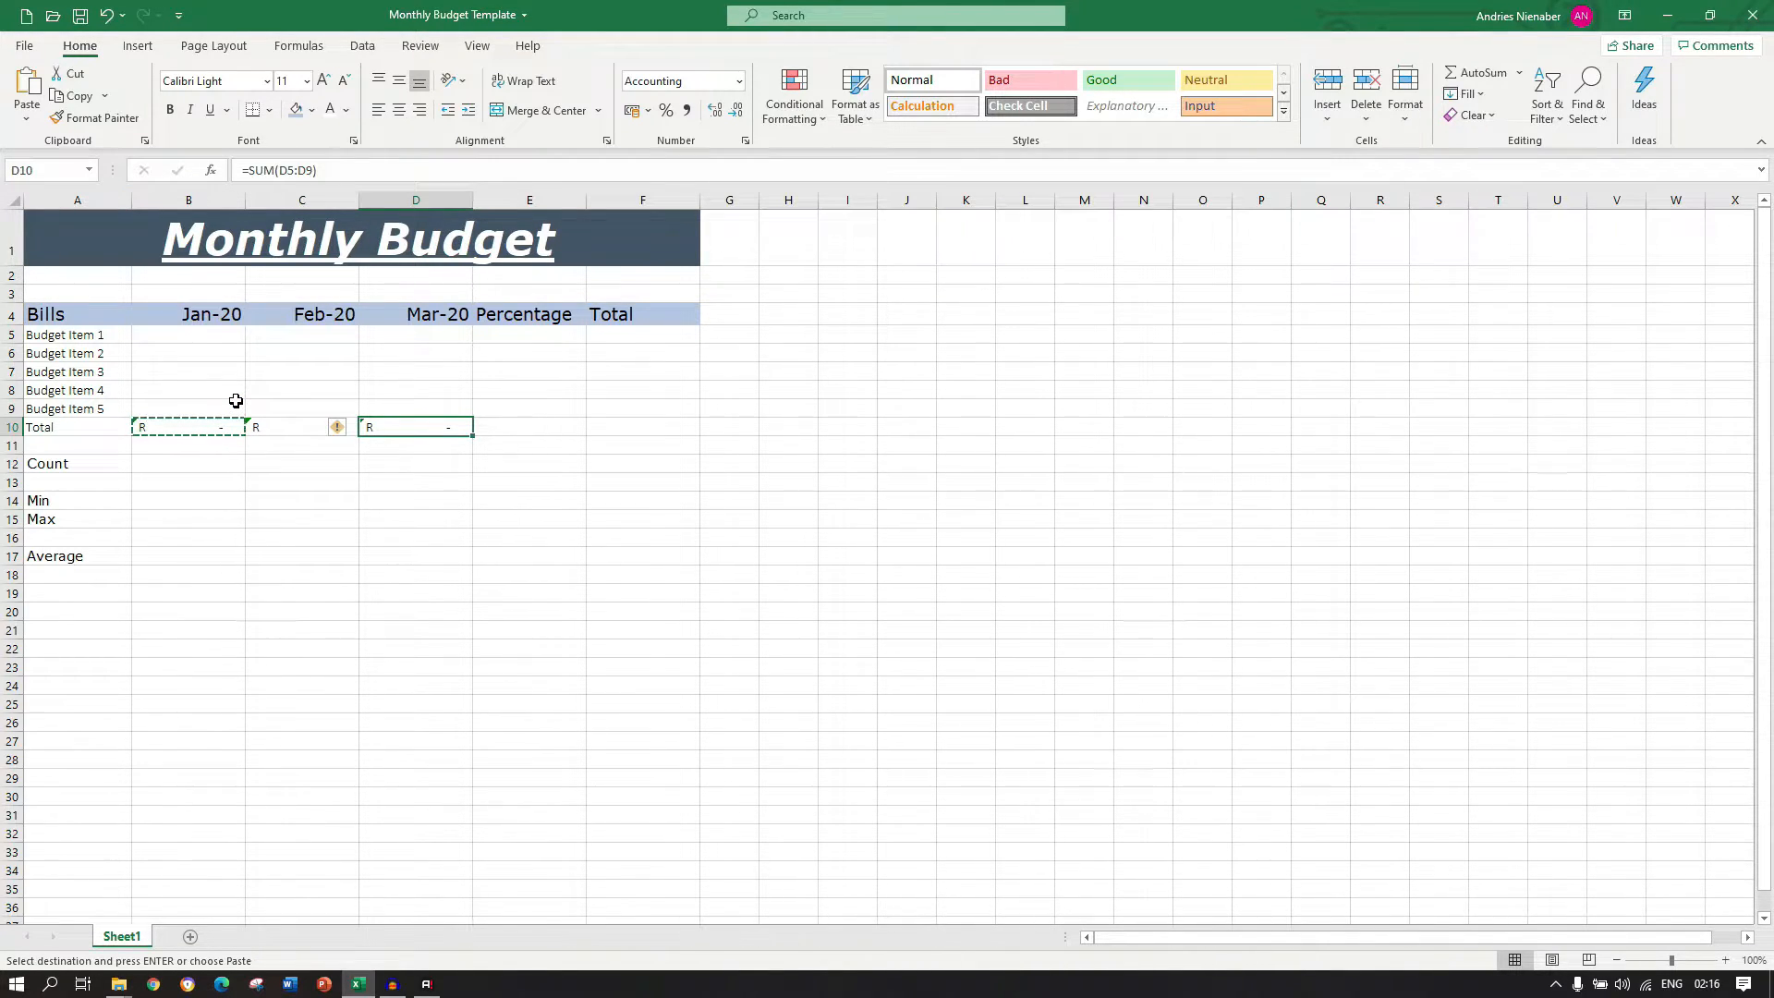
key("Right")
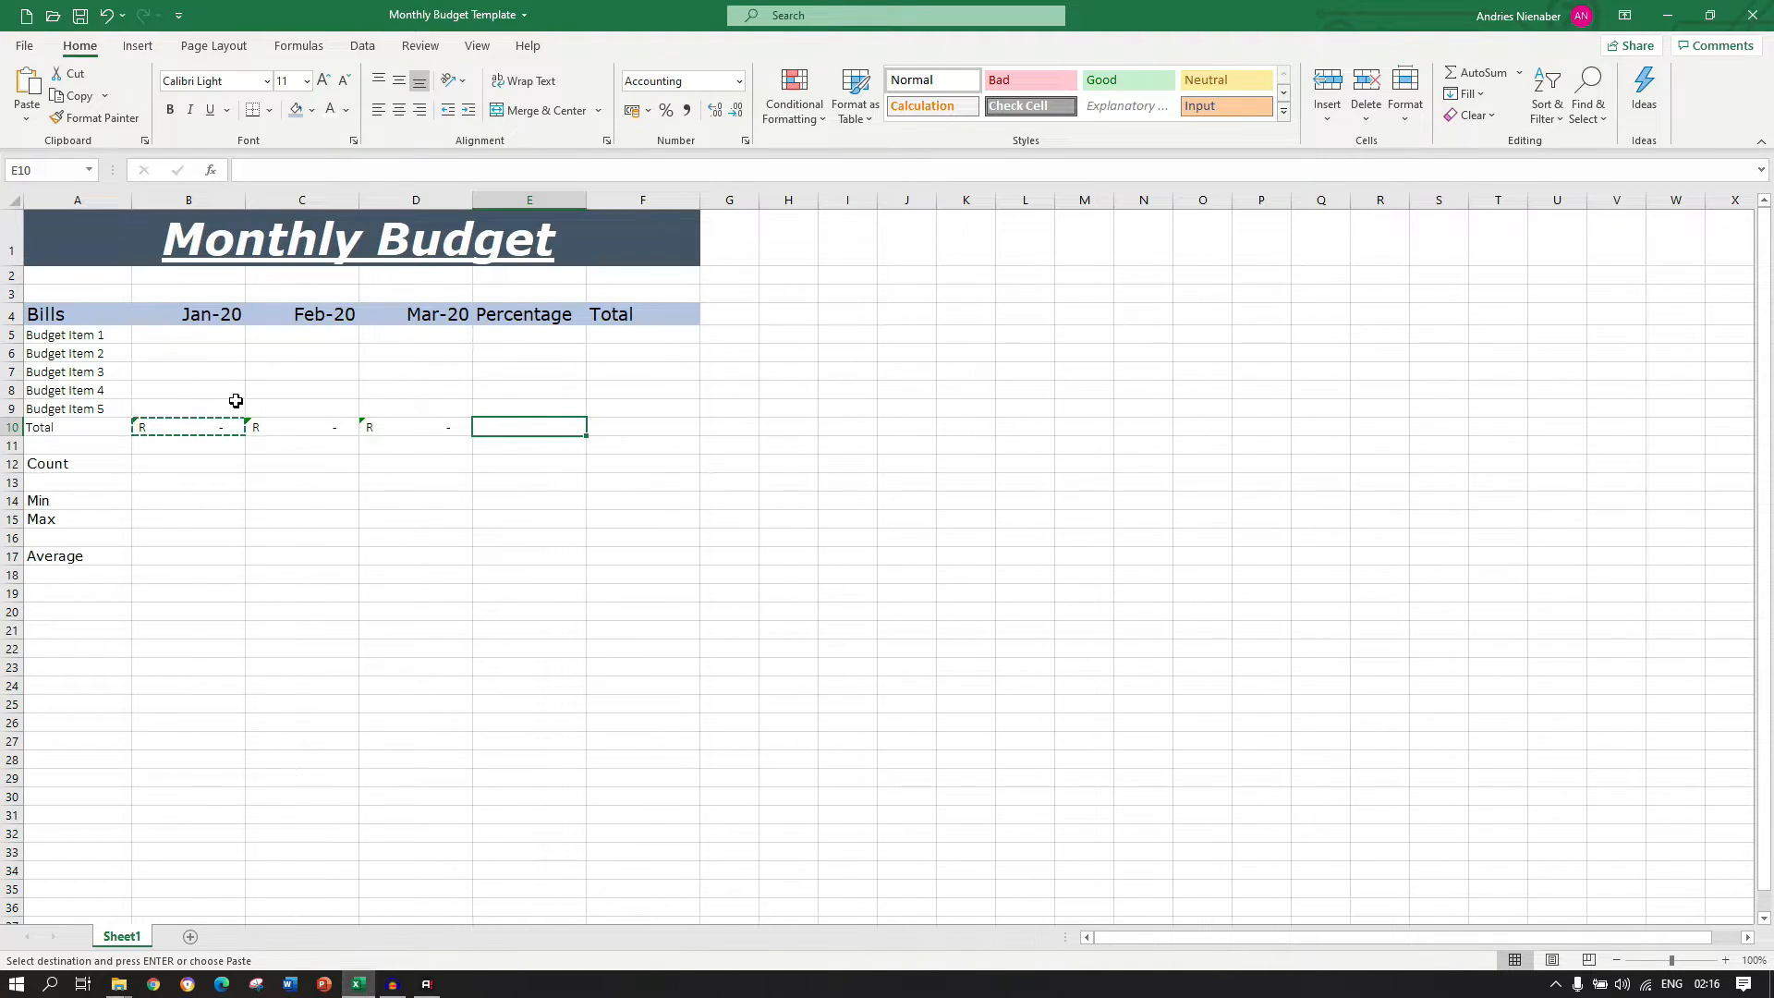
key("Right")
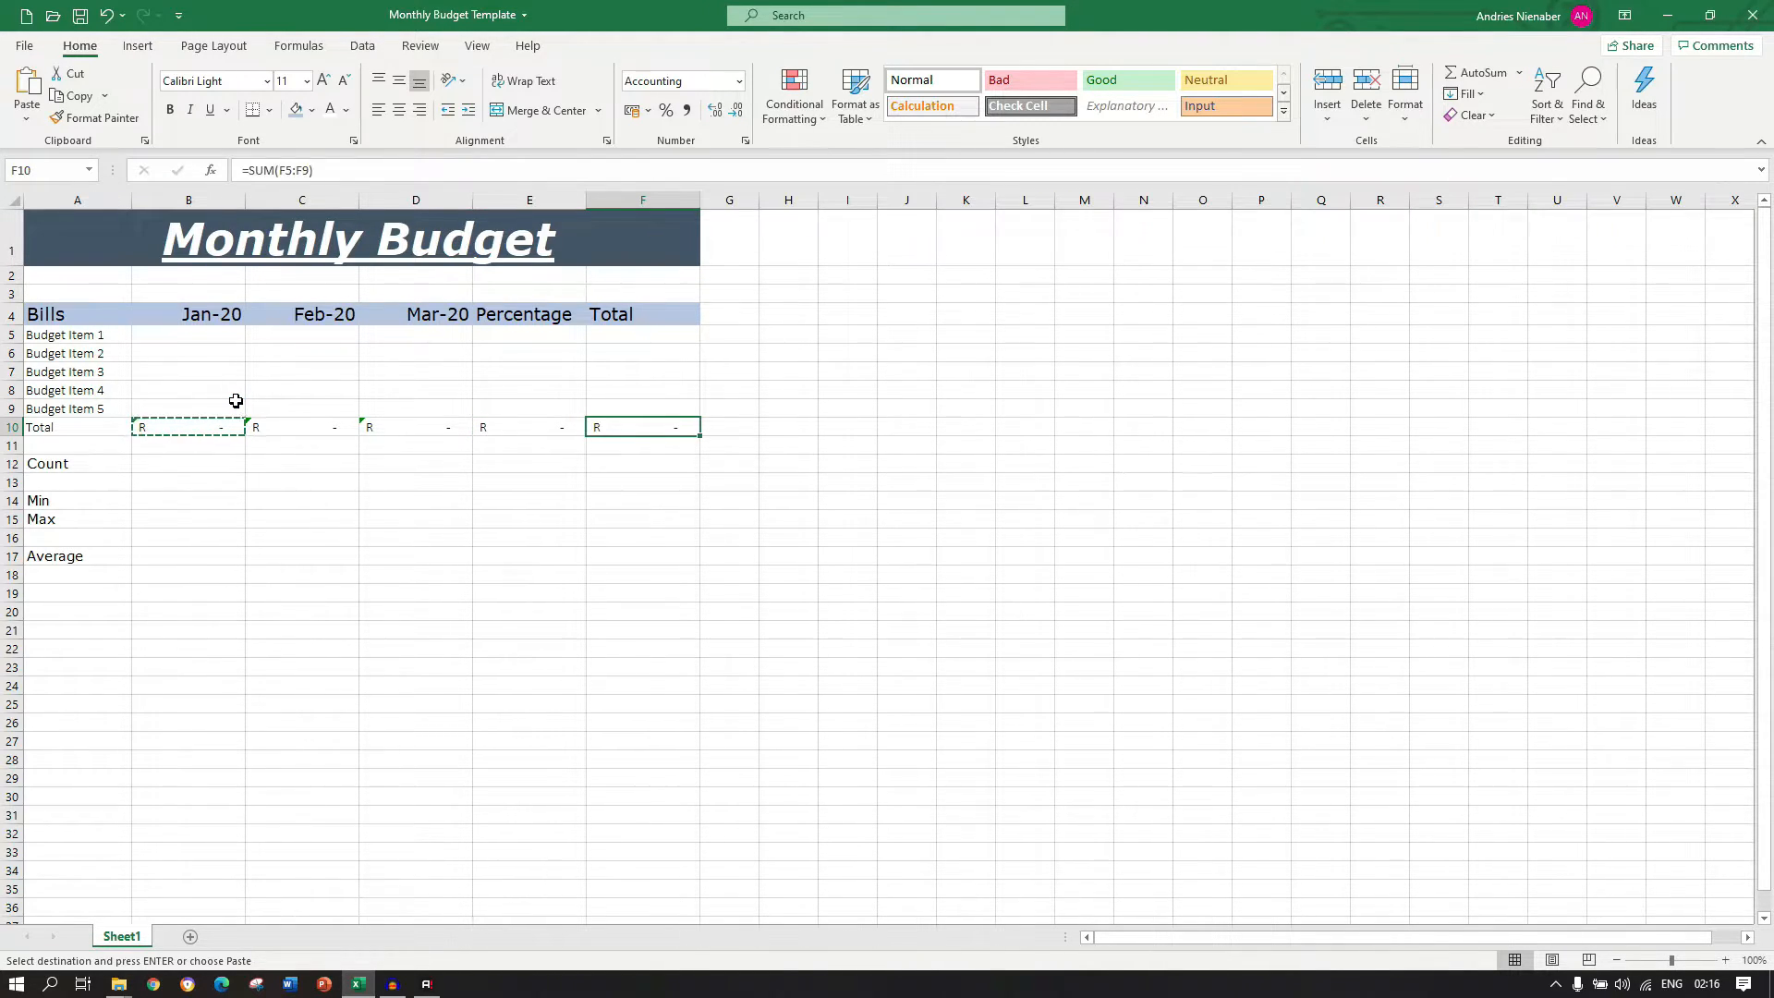
Try pasting the copied total formula into the Min and Max cells B14:F15, and undo the paste.
key("Left")
key("Left")
key("Left")
key("Left")
key("Left")
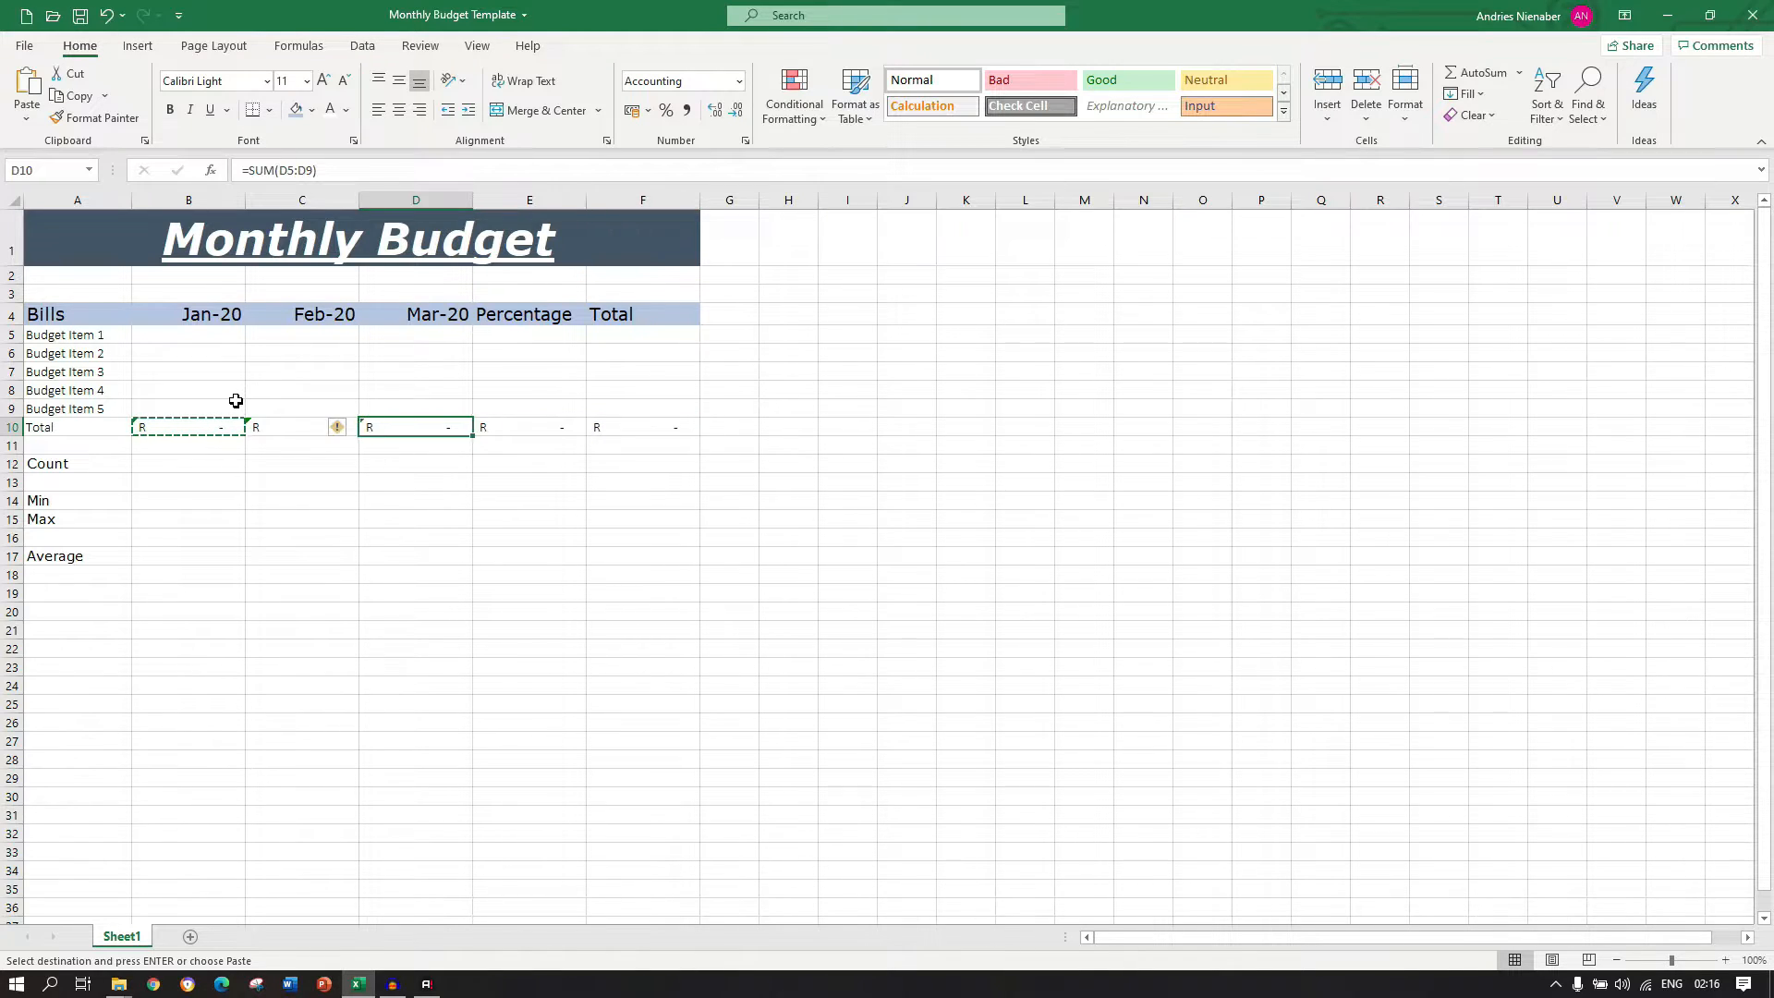
key("Down")
key("Down")
key("Down")
key("Down")
key("Right")
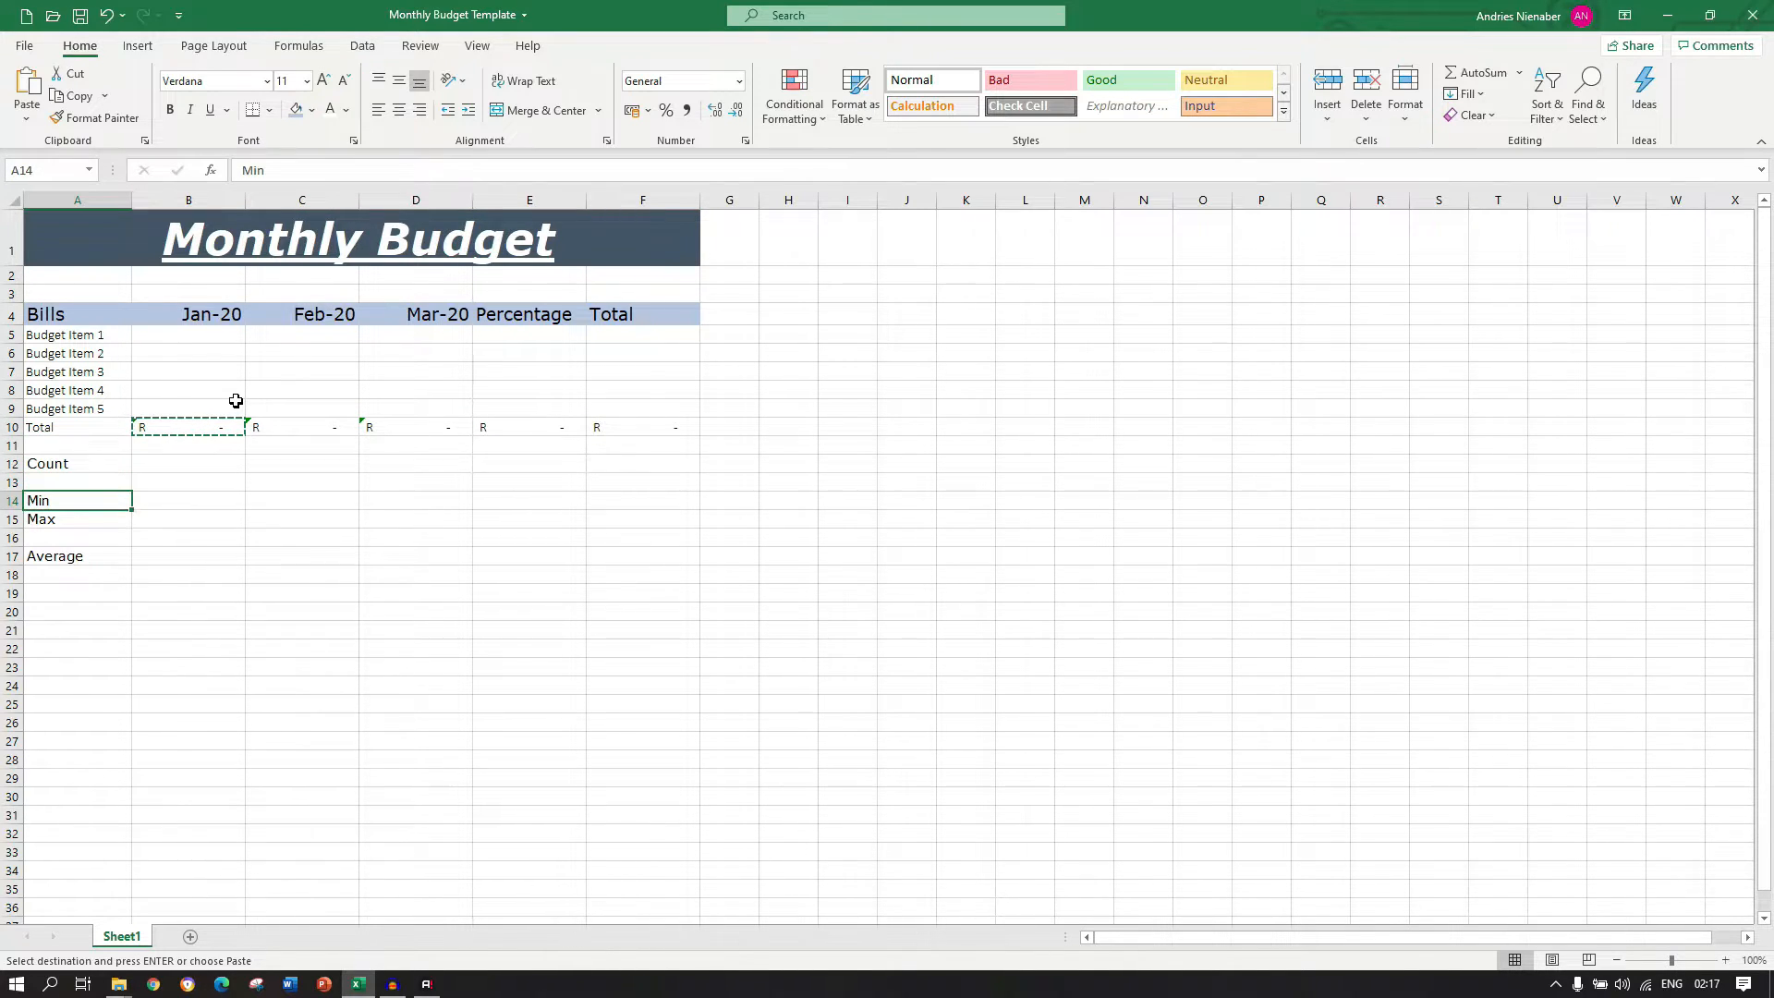
key("shift+Right")
key("shift+Right")
key("shift+Right")
key("shift+Right")
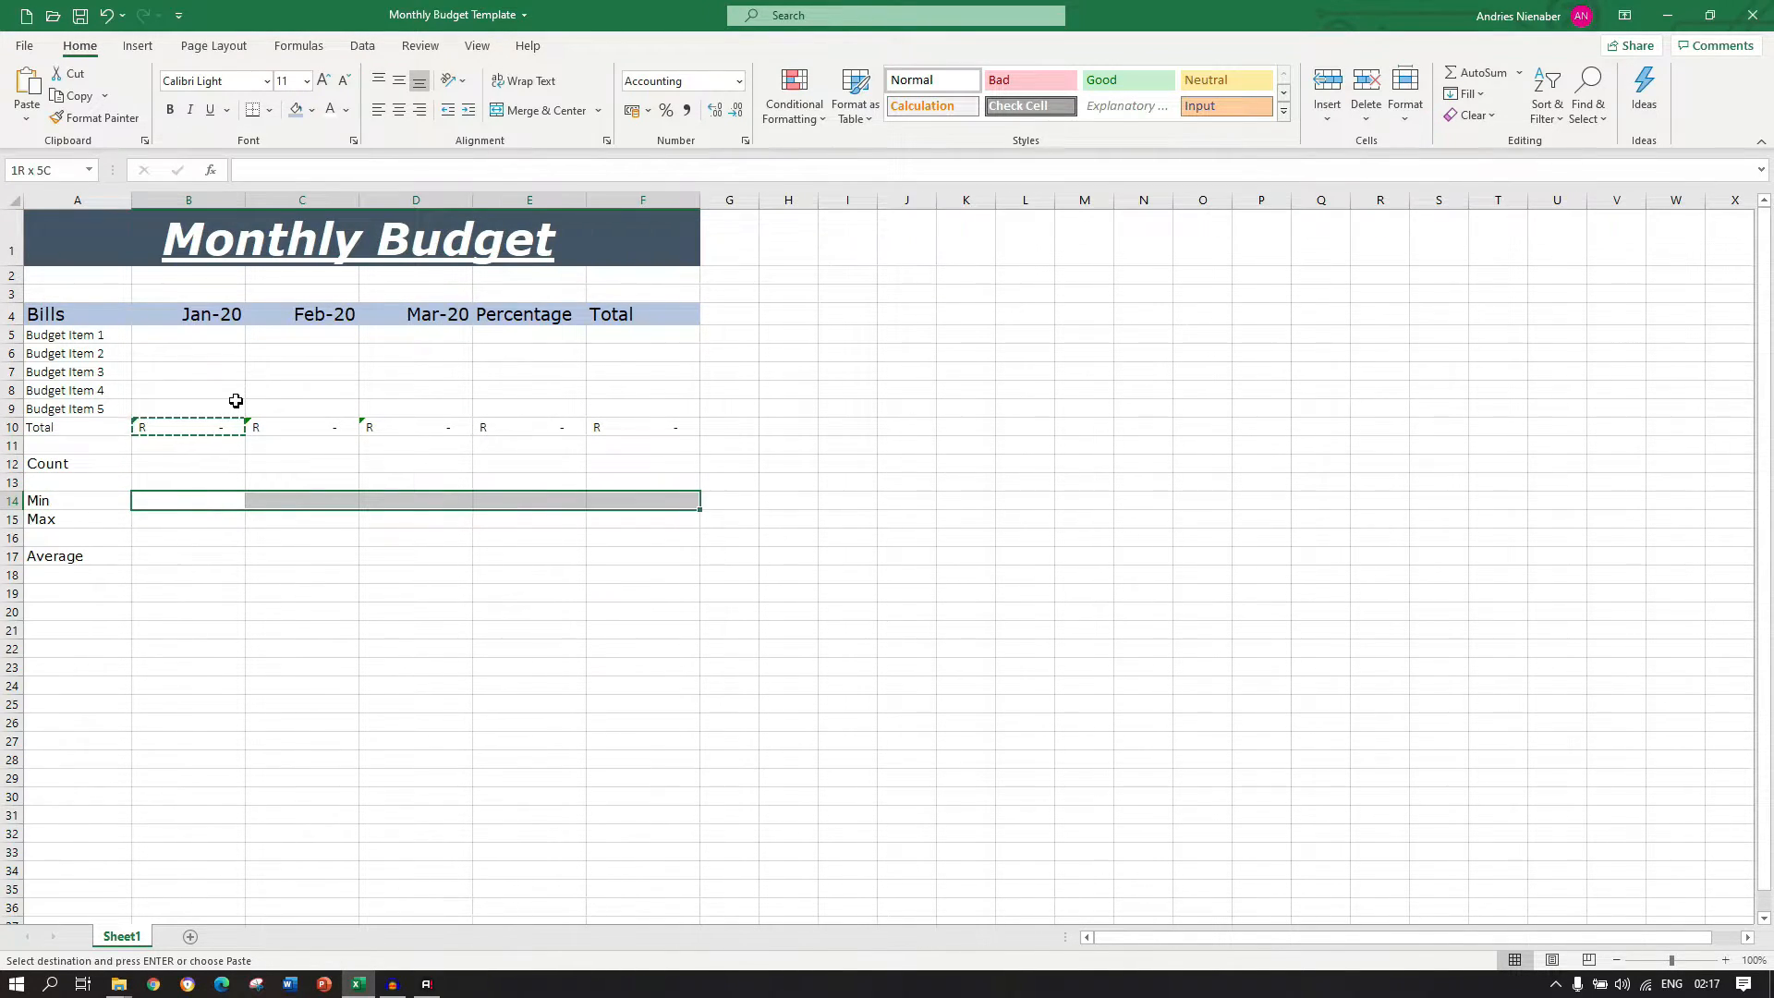
key("shift+Down")
key("ctrl+v")
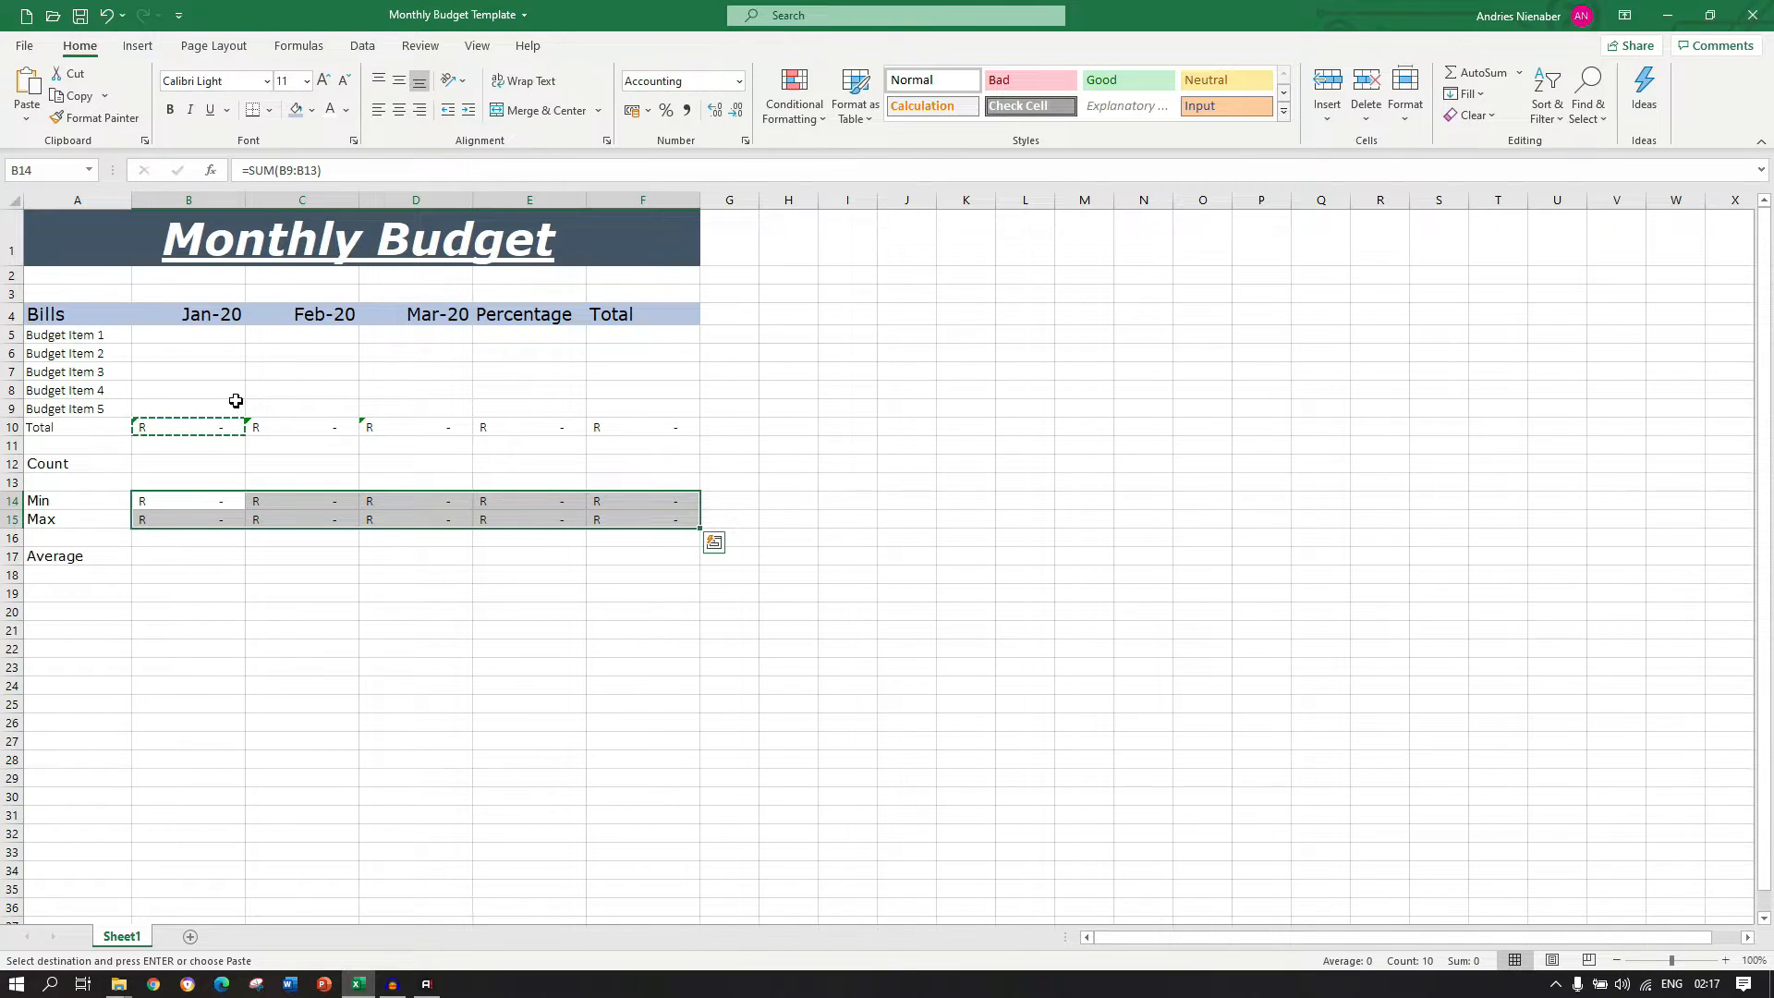
key("ctrl+z")
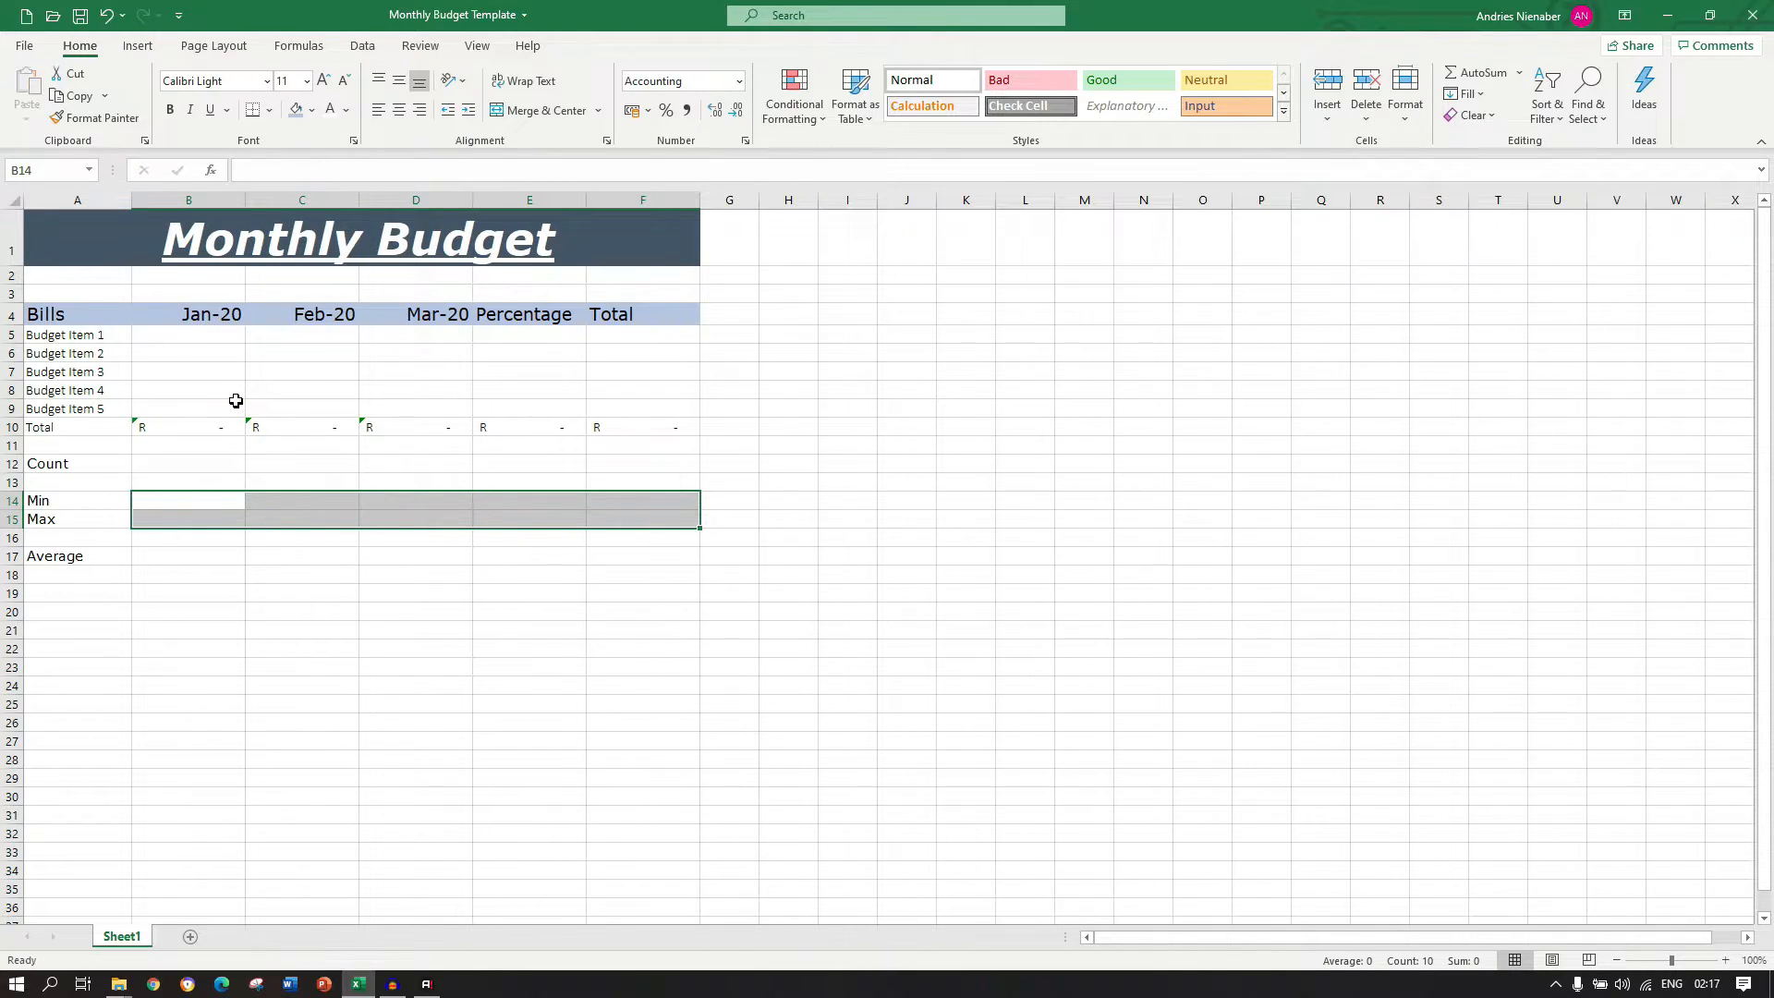
Apply the Percentage number format to the Percentage column's total cell E10 and item cells E5:E9.
left_click(511, 424)
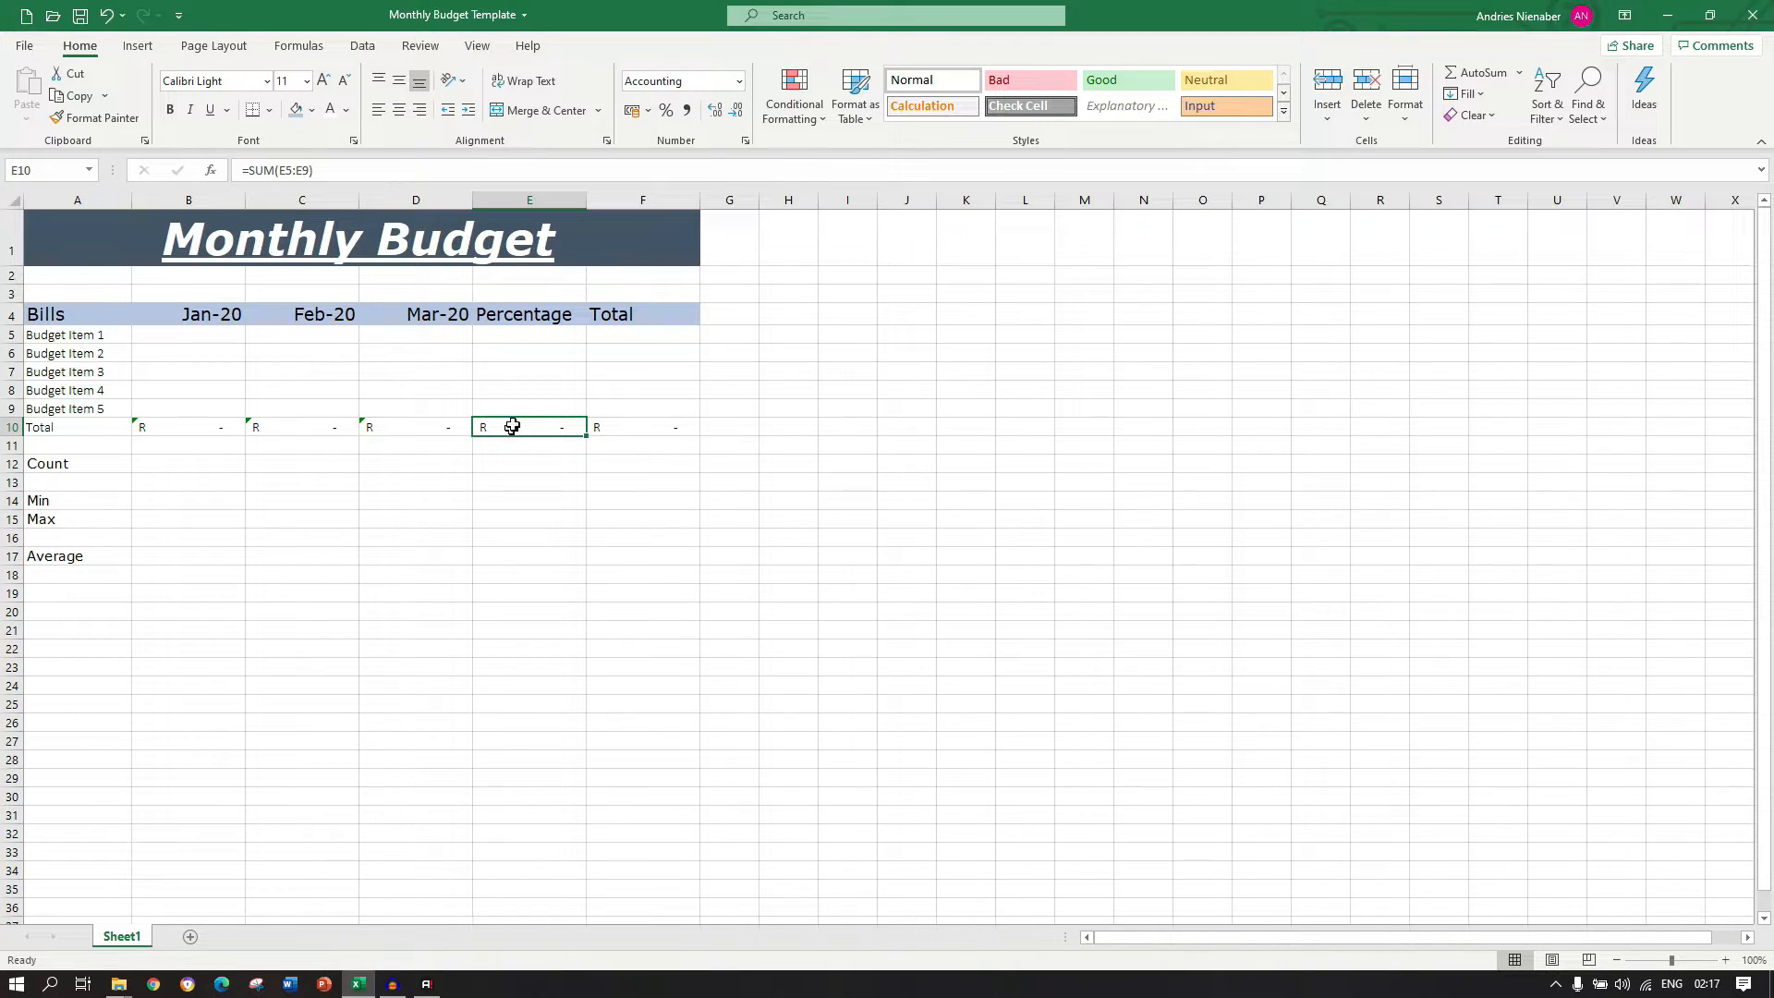
left_click(739, 81)
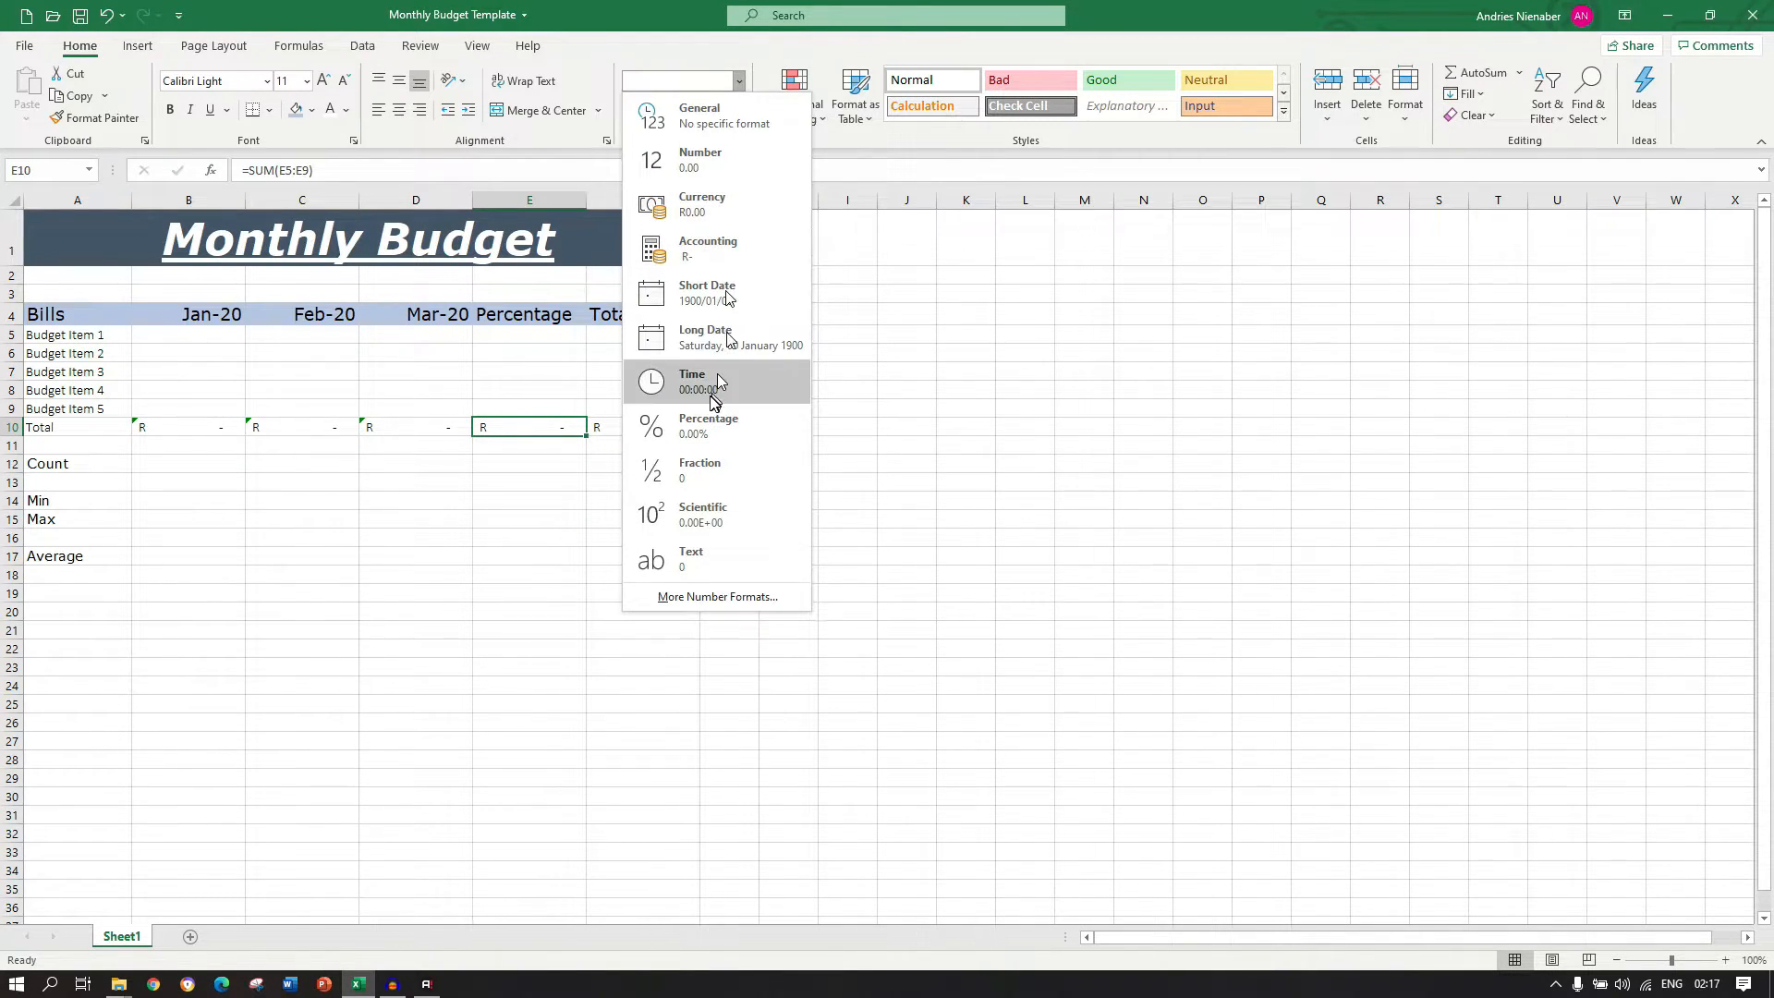
left_click(707, 434)
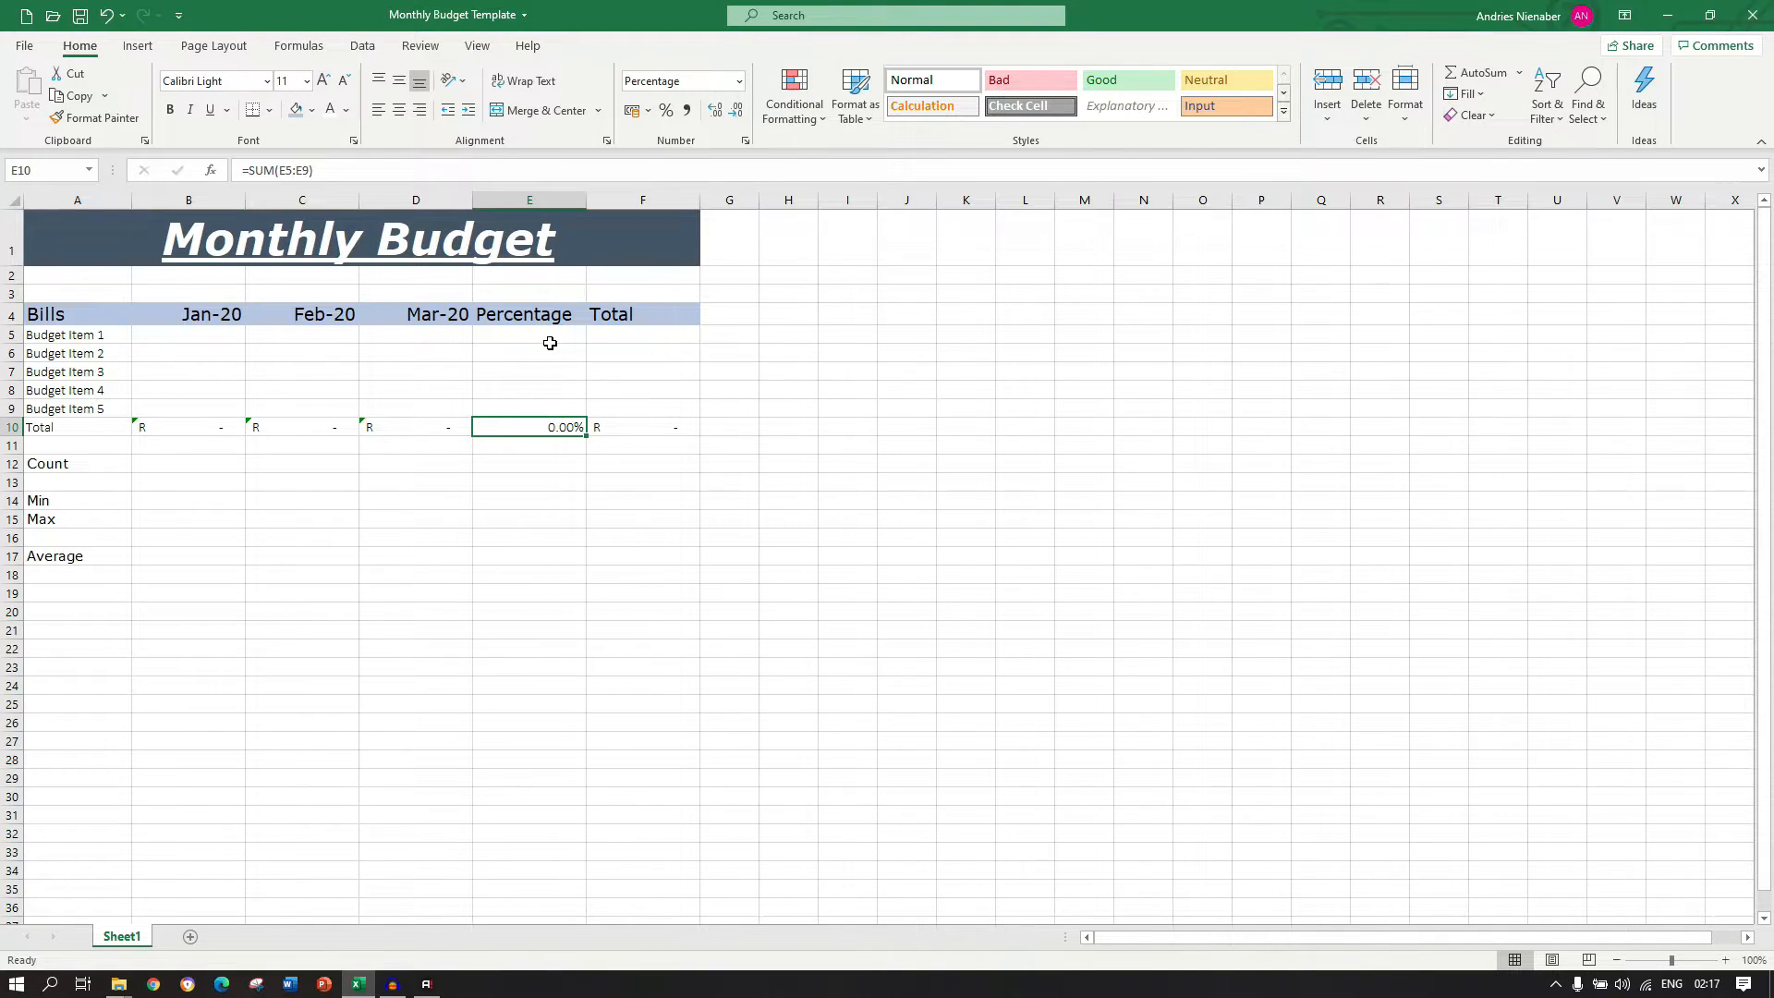
left_click_drag(551, 334, 554, 409)
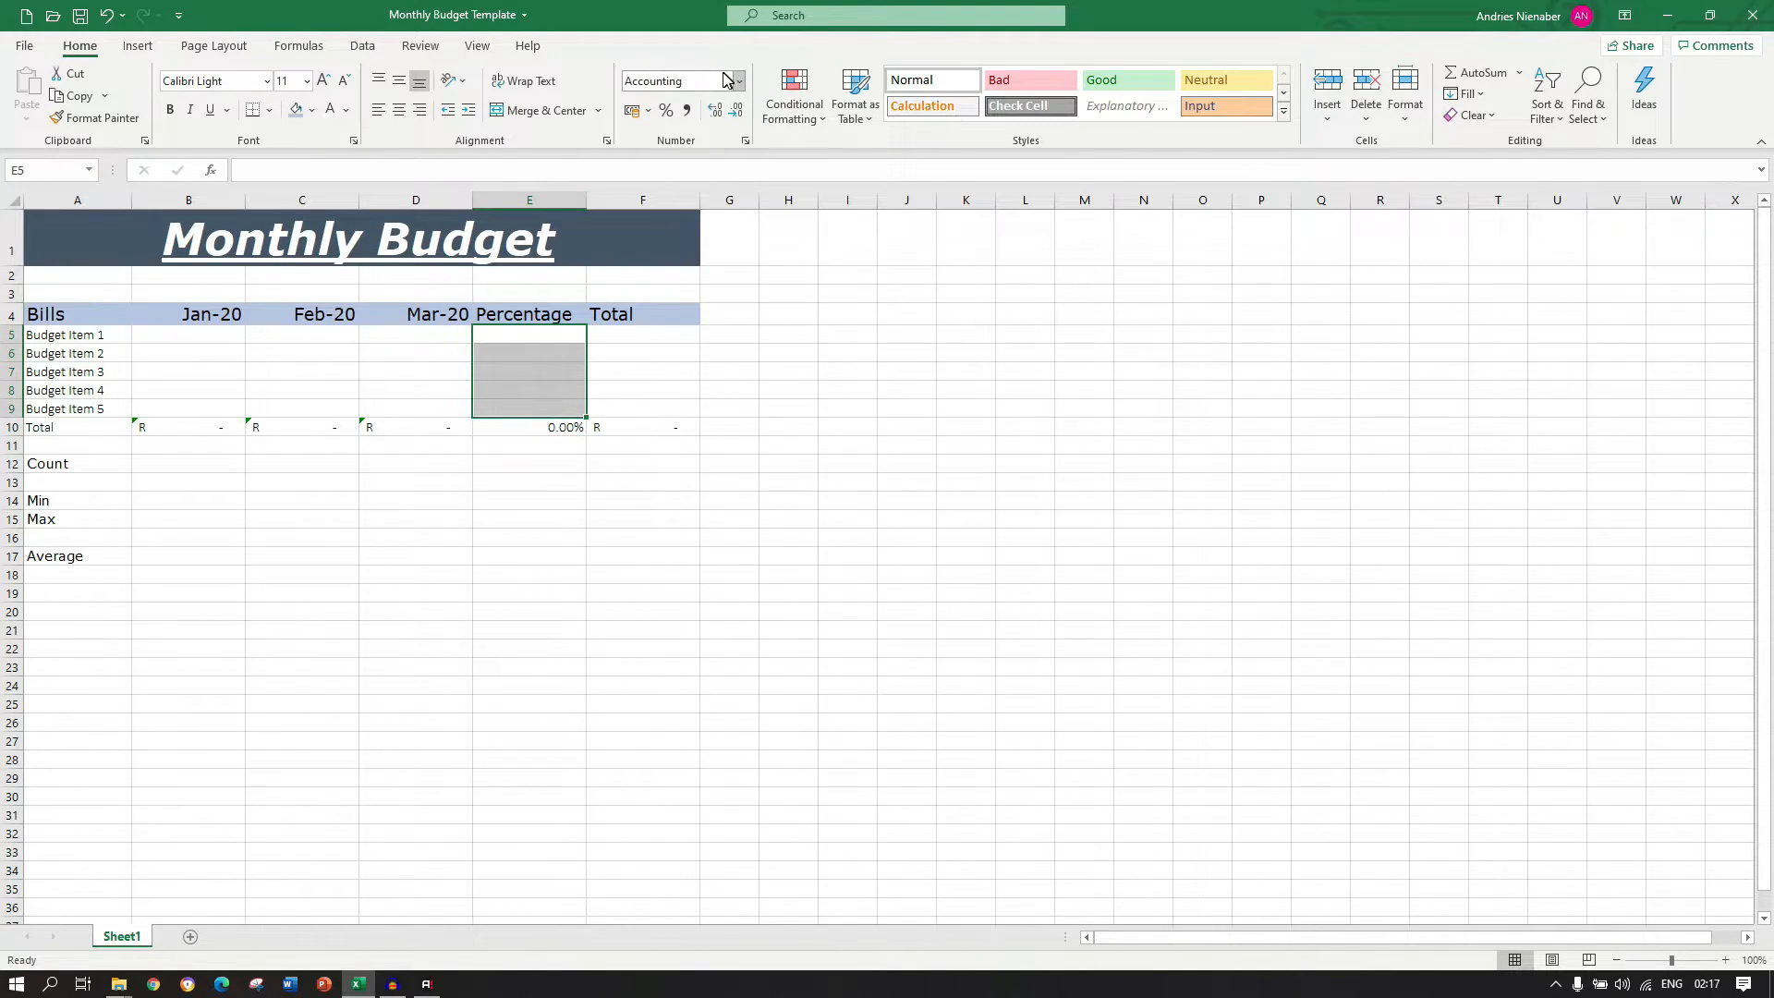
left_click(667, 114)
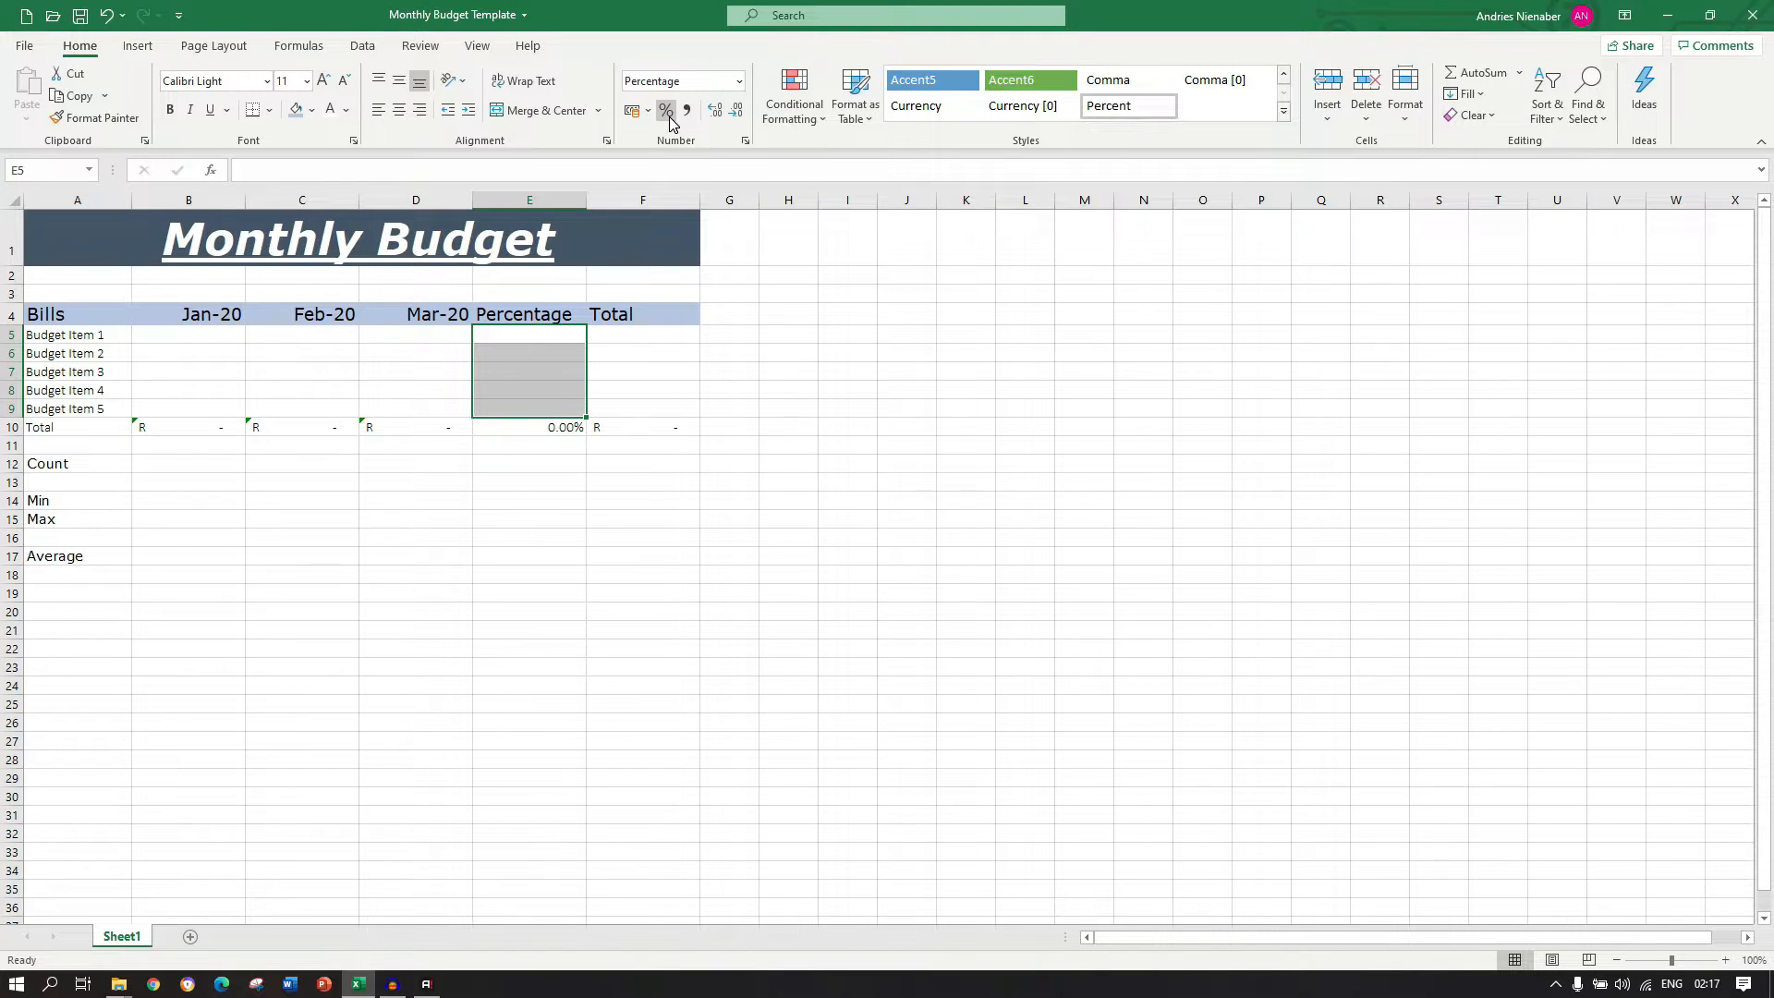
left_click(200, 502)
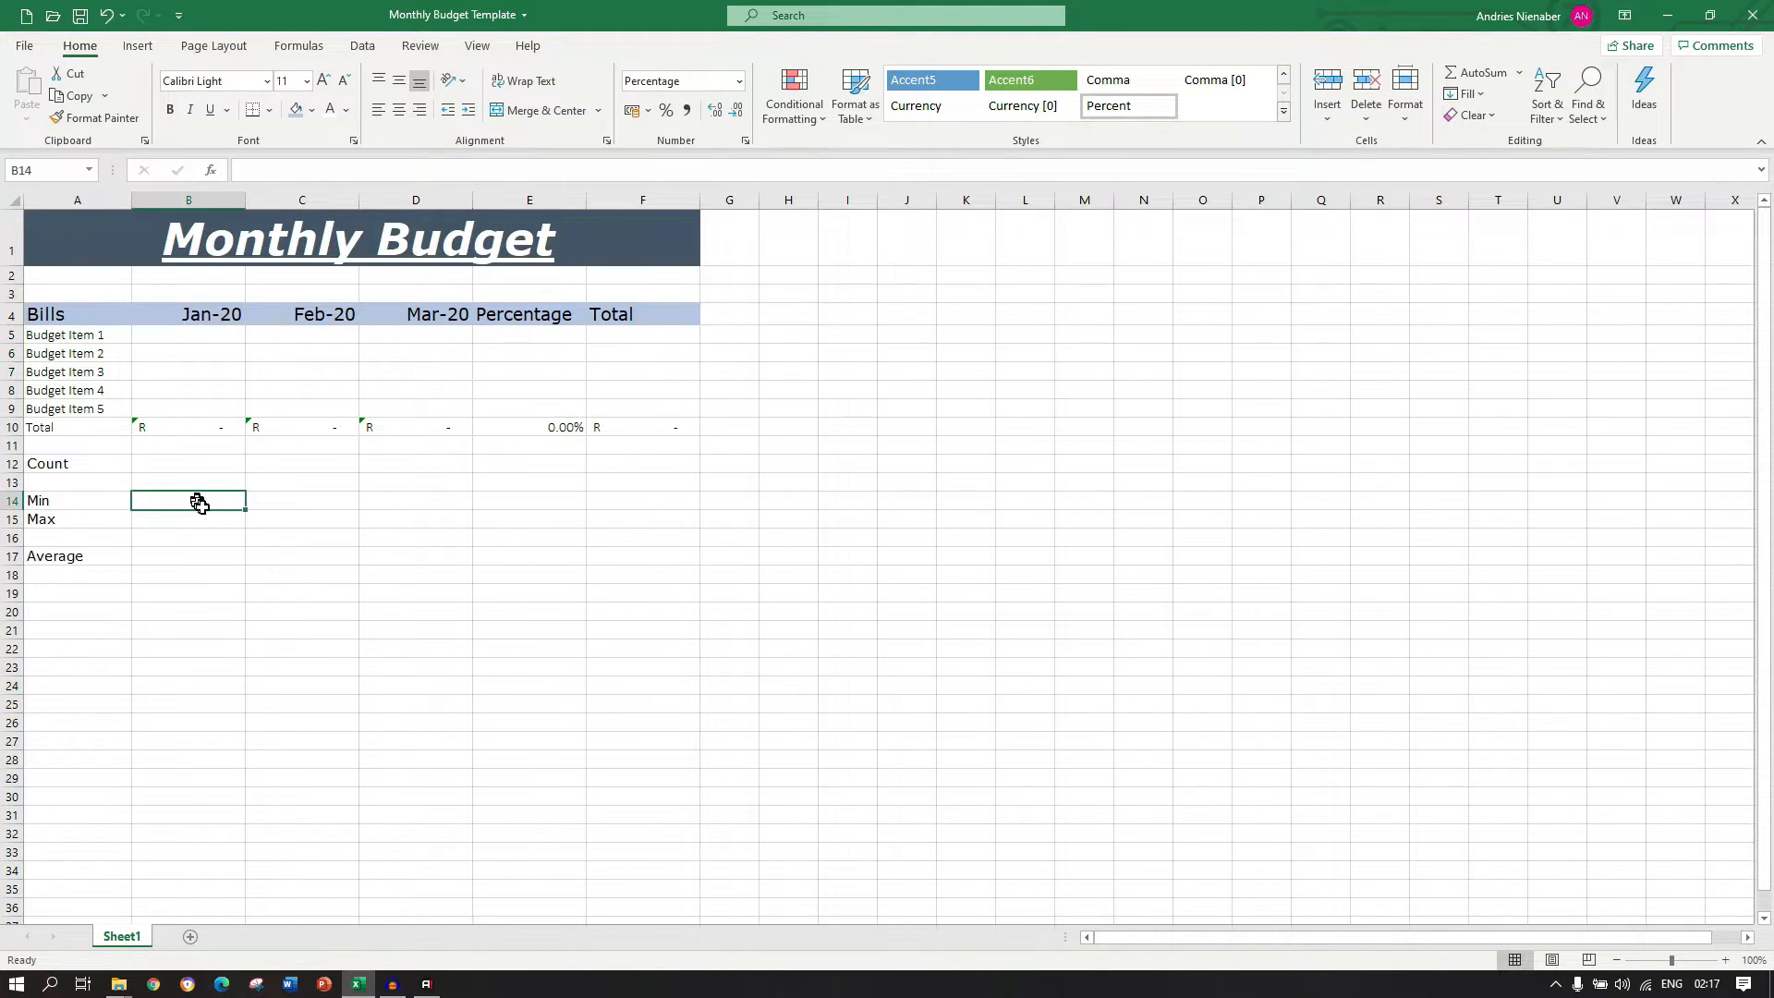
left_click_drag(199, 503, 617, 511)
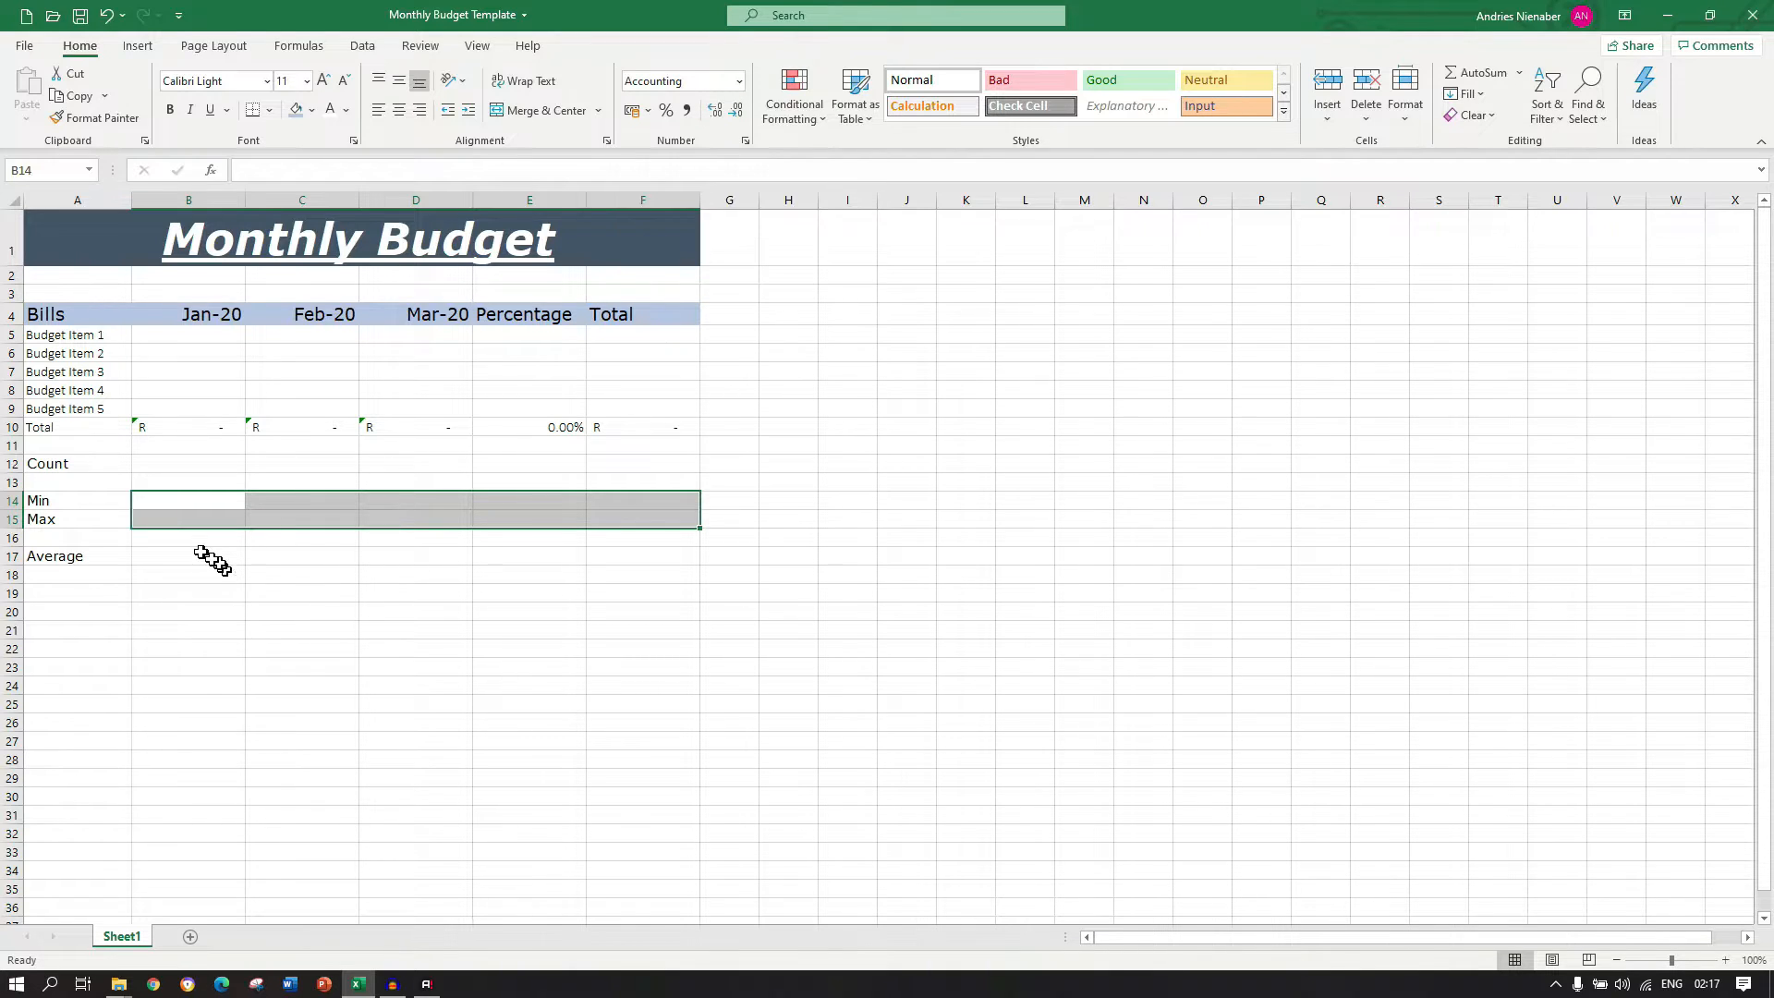
left_click_drag(208, 557, 606, 552)
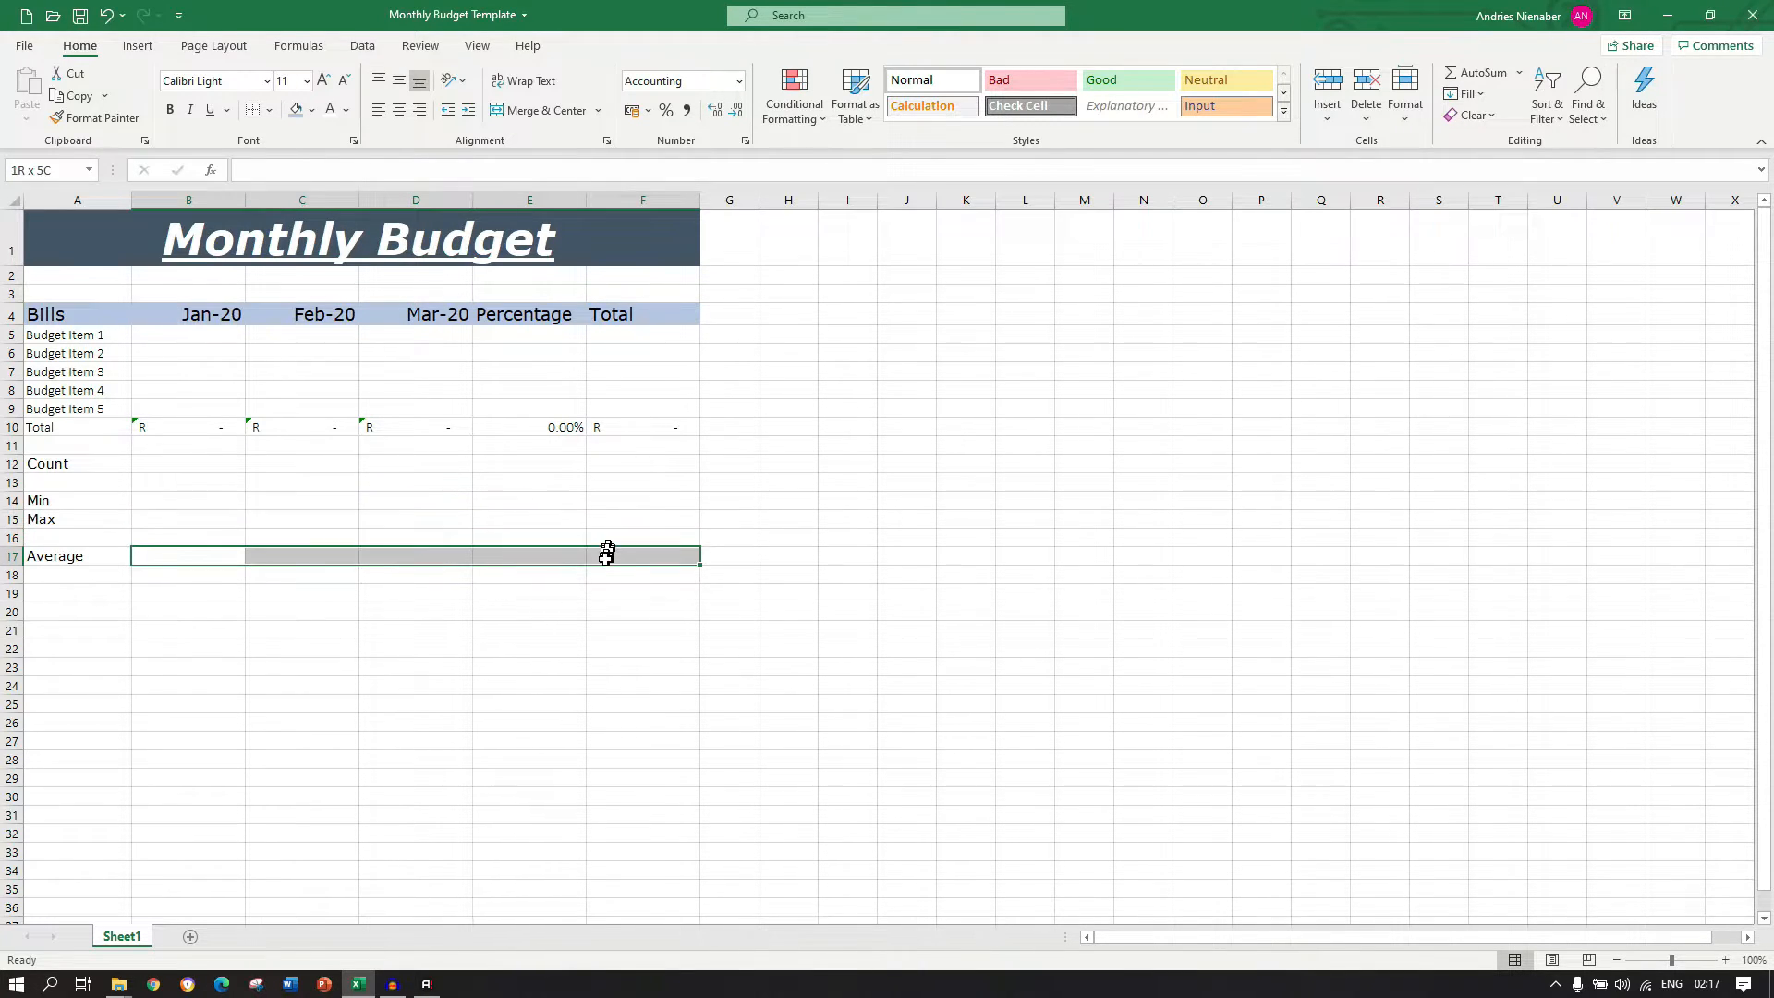
Enter an AutoSum formula in F5 that totals Budget Item 1 over the three months, B5:D5.
left_click(639, 340)
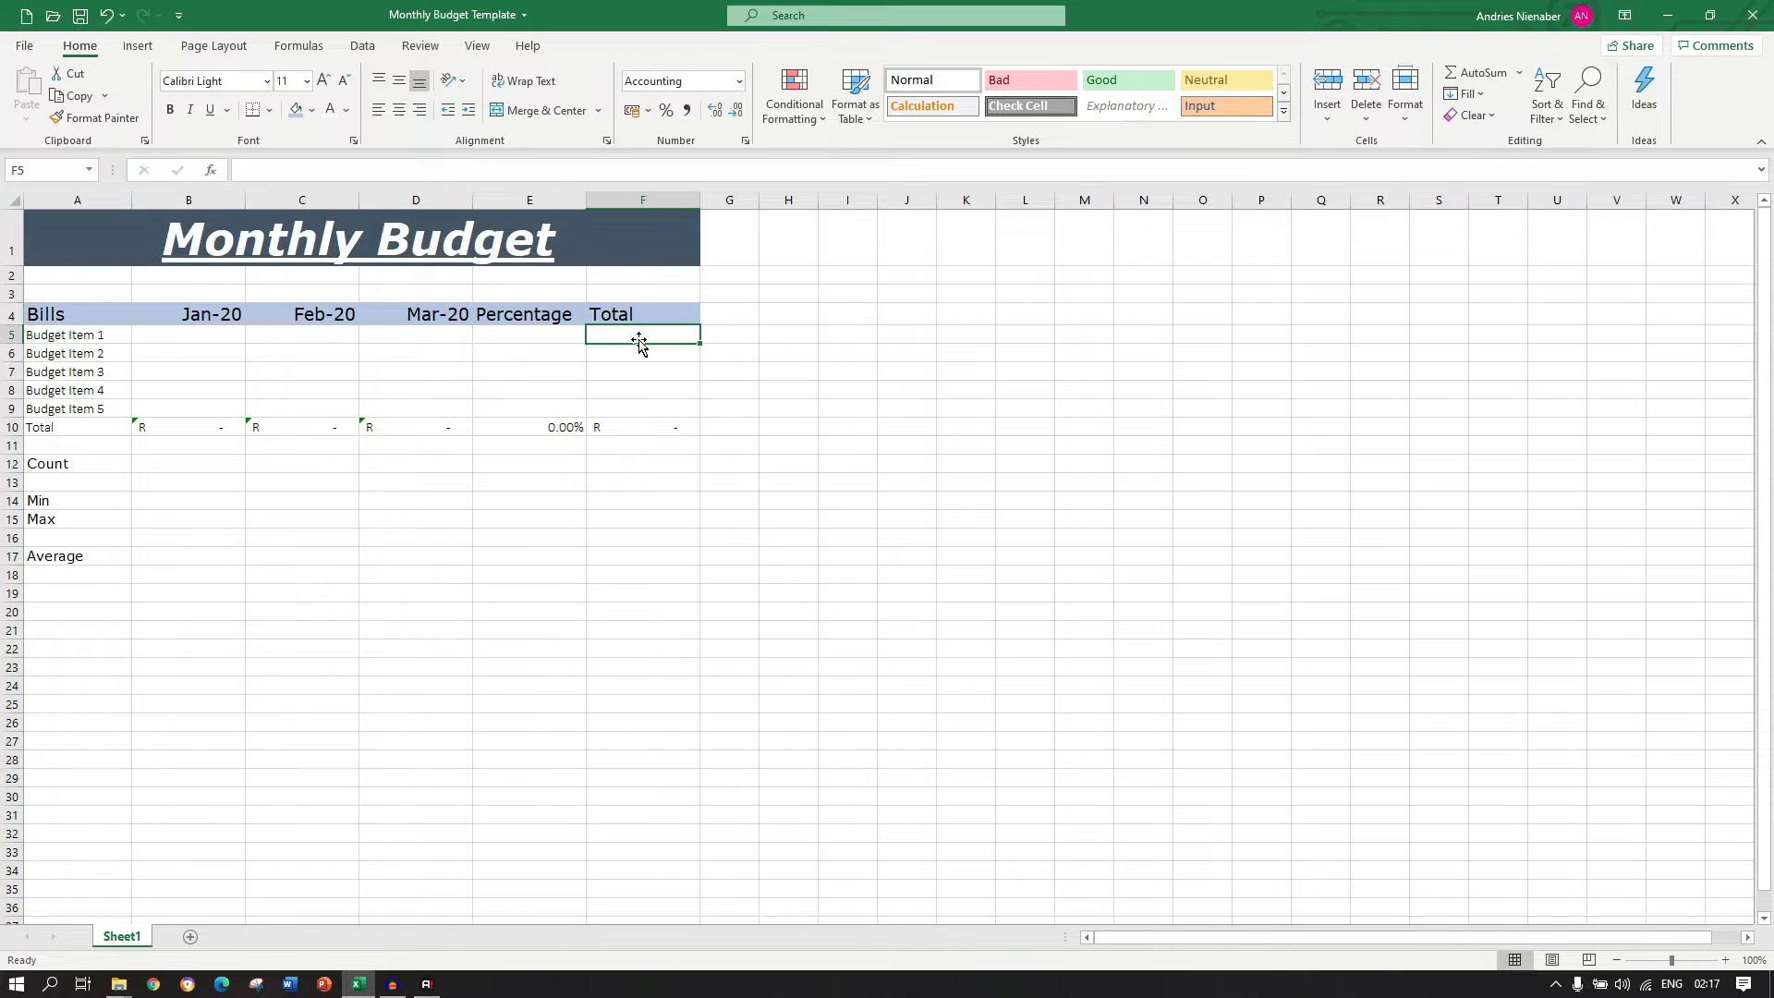
left_click(1469, 72)
left_click_drag(222, 338, 459, 344)
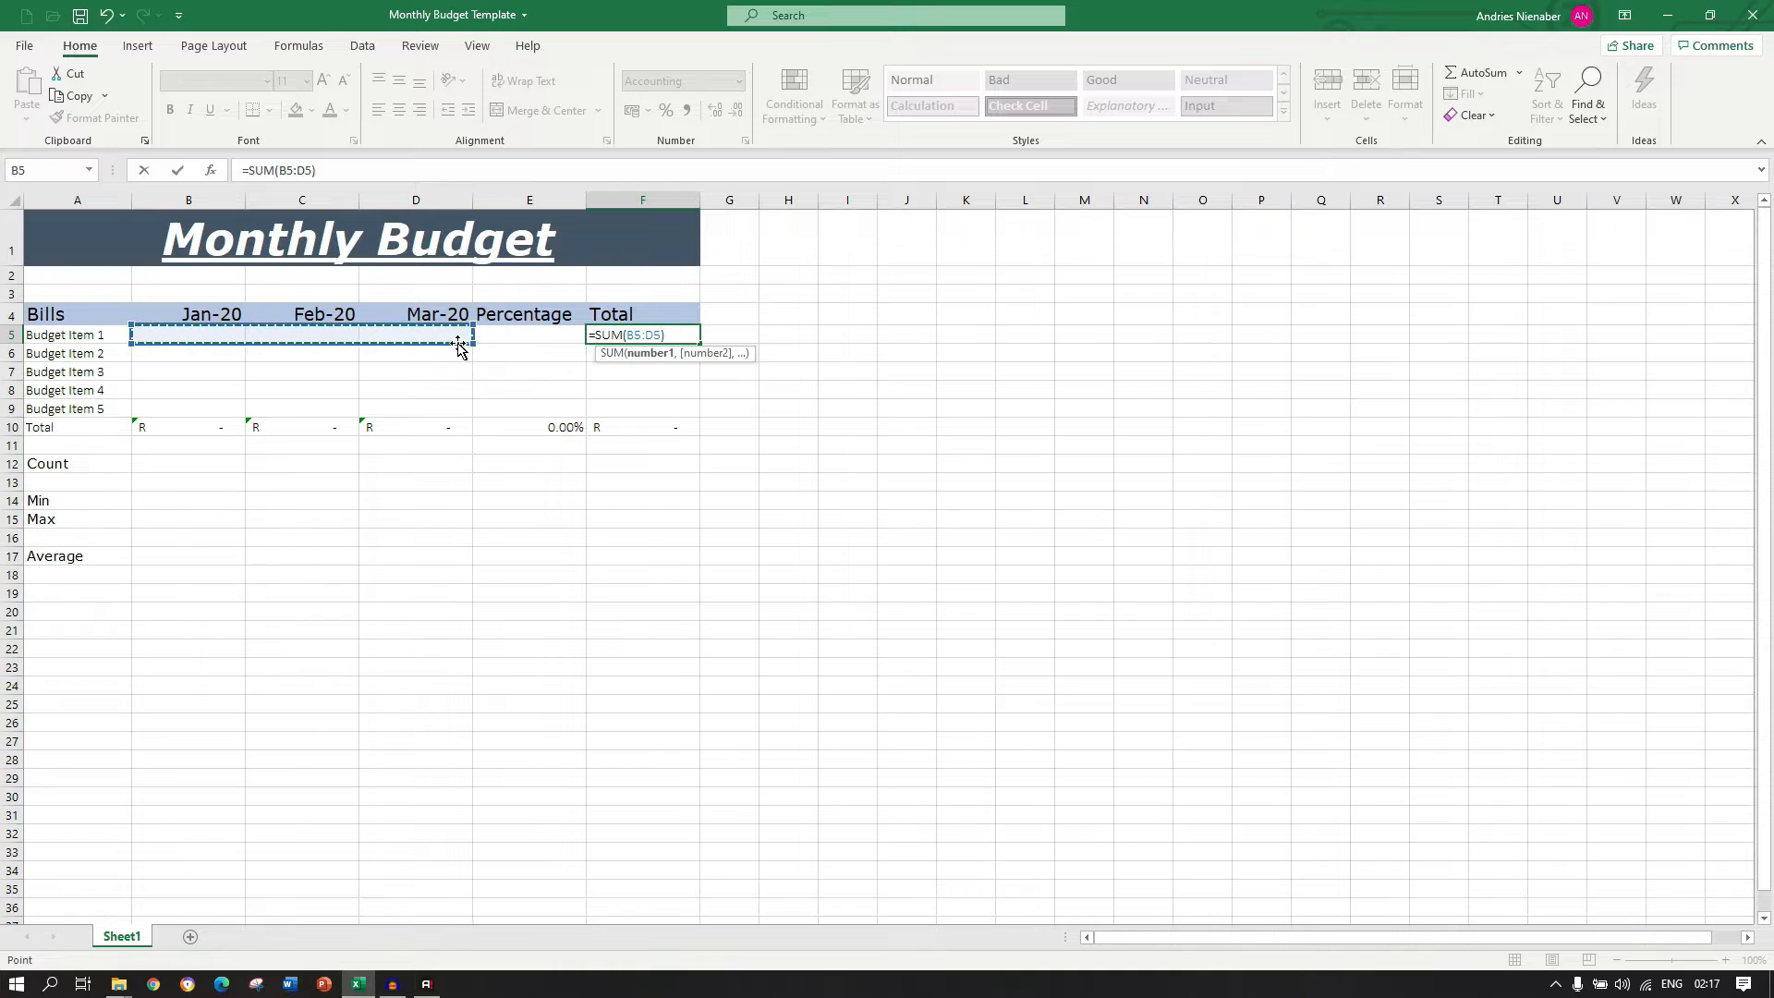
key("Return")
Copy the Budget Item 1 total formula from F5 down to F6:F9 and check the formula in F9.
key("Up")
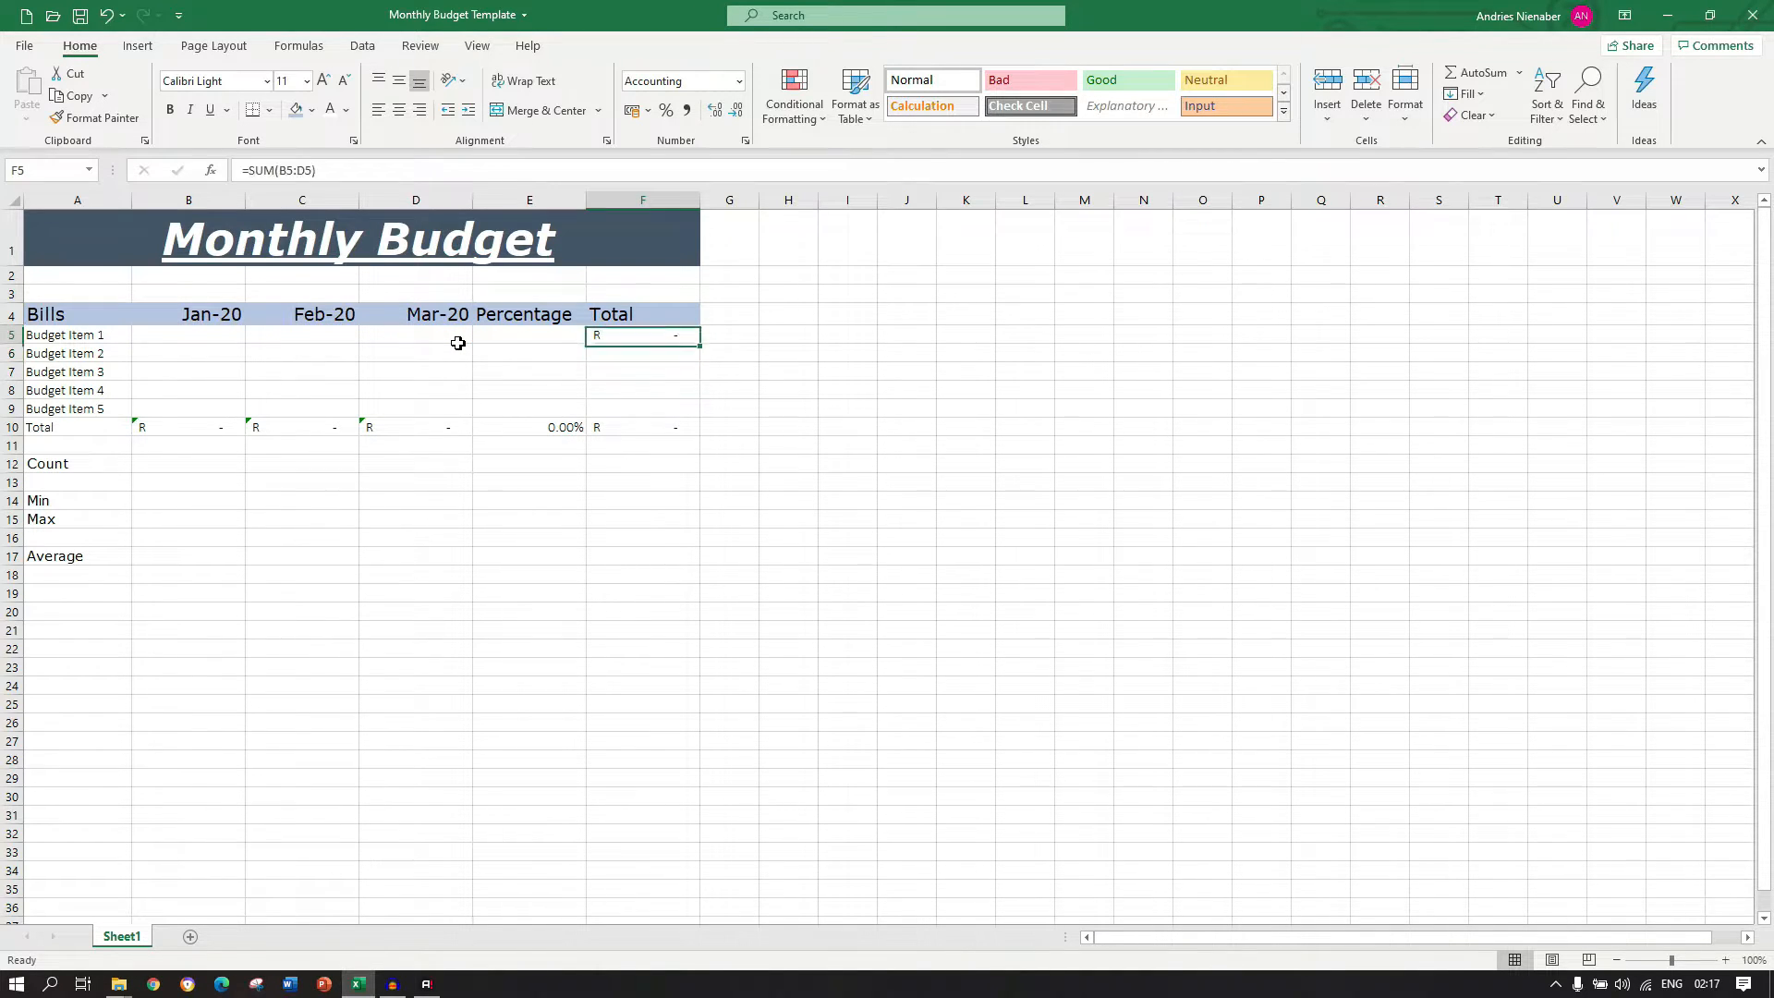
key("ctrl+c")
key("Down")
key("ctrl+v")
key("Down")
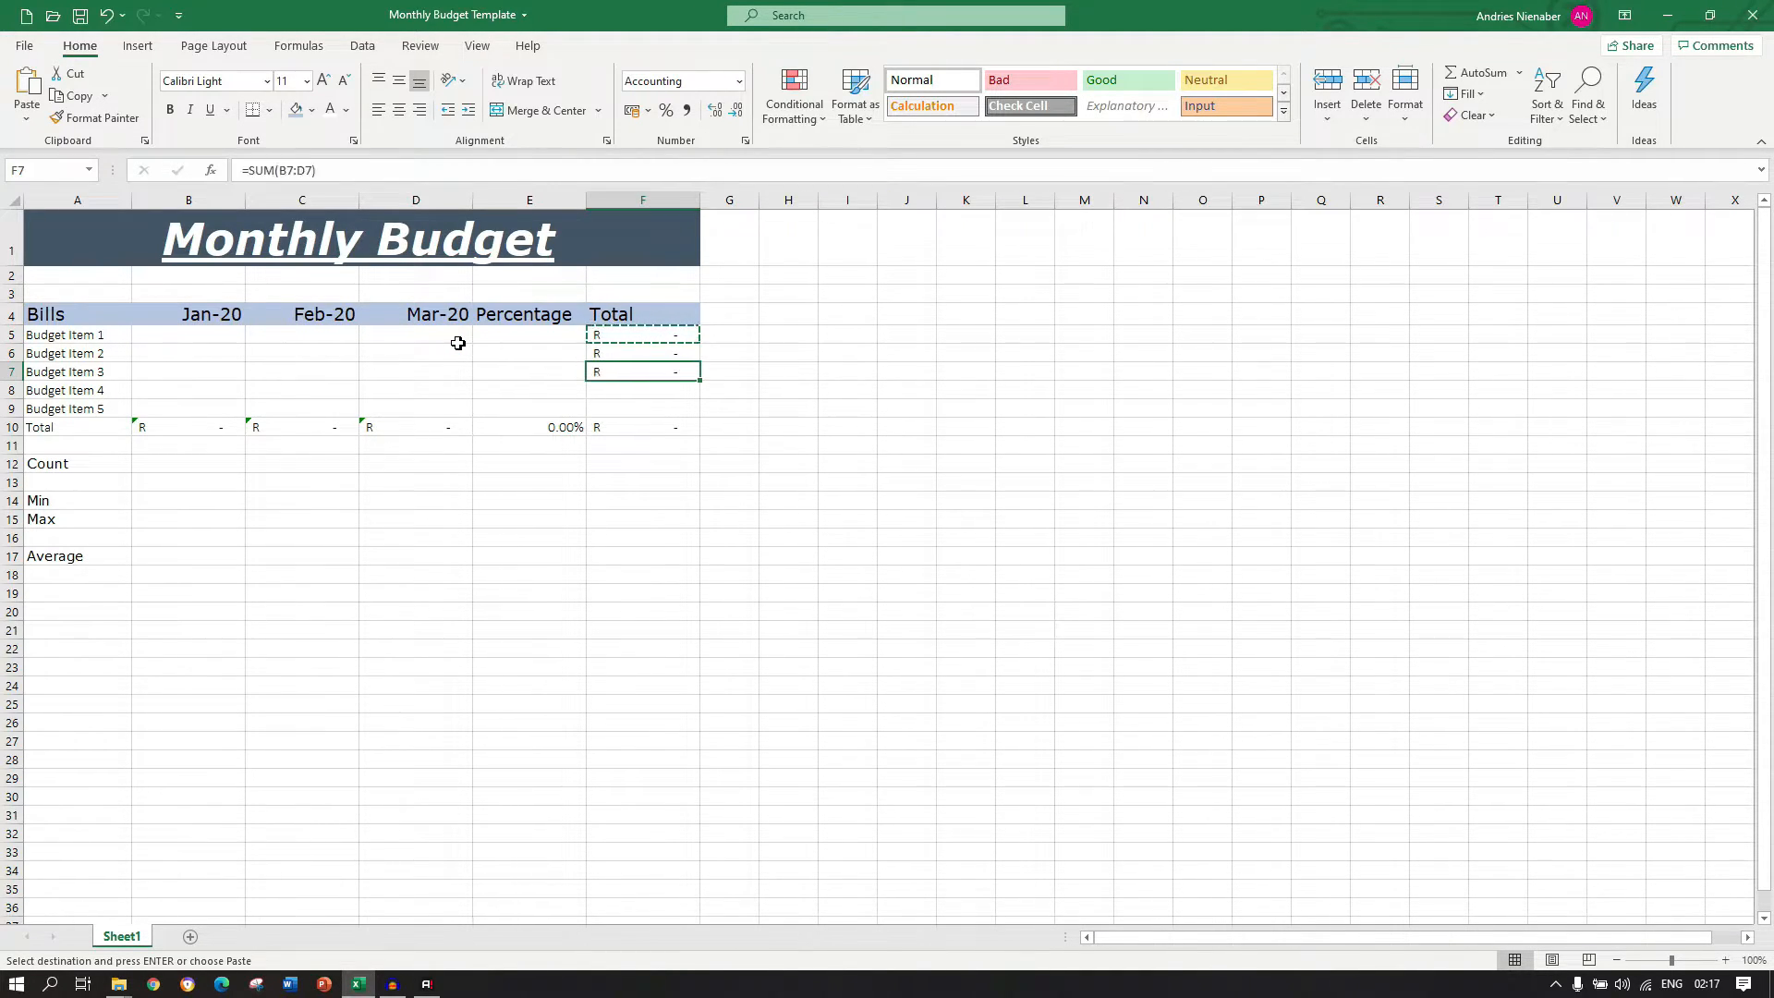
key("Down")
key("Down")
key("ctrl+v")
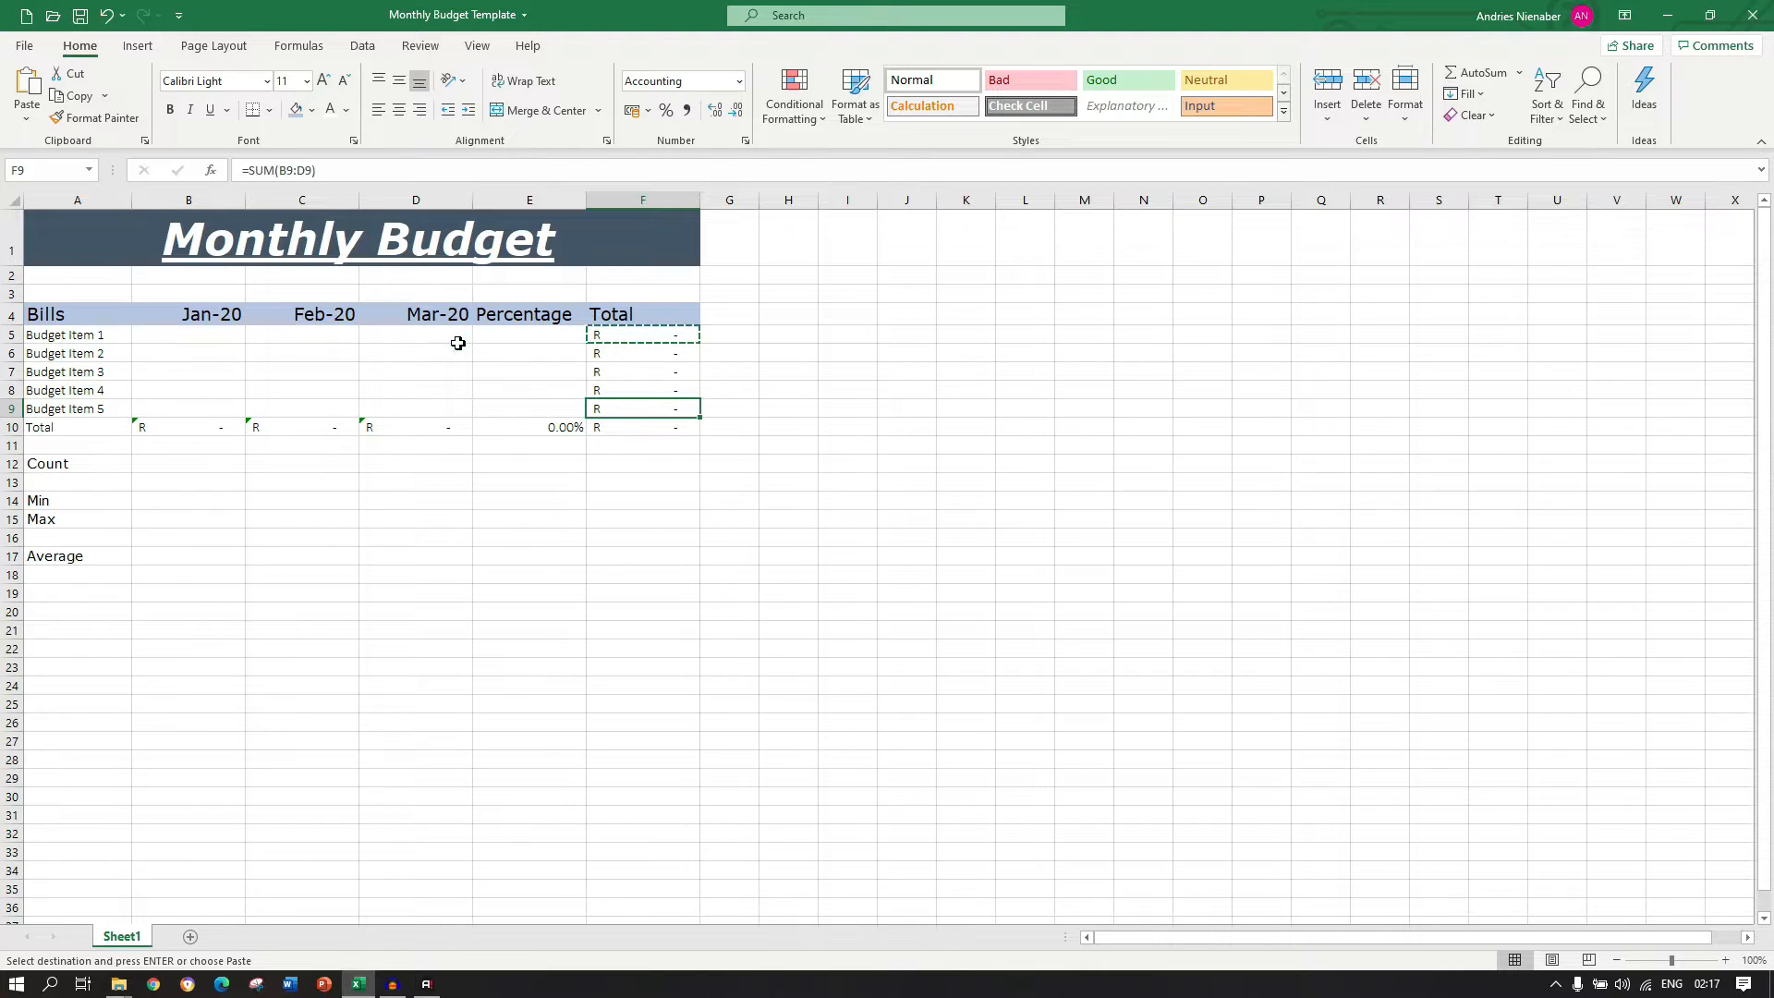
key("F2")
key("Escape")
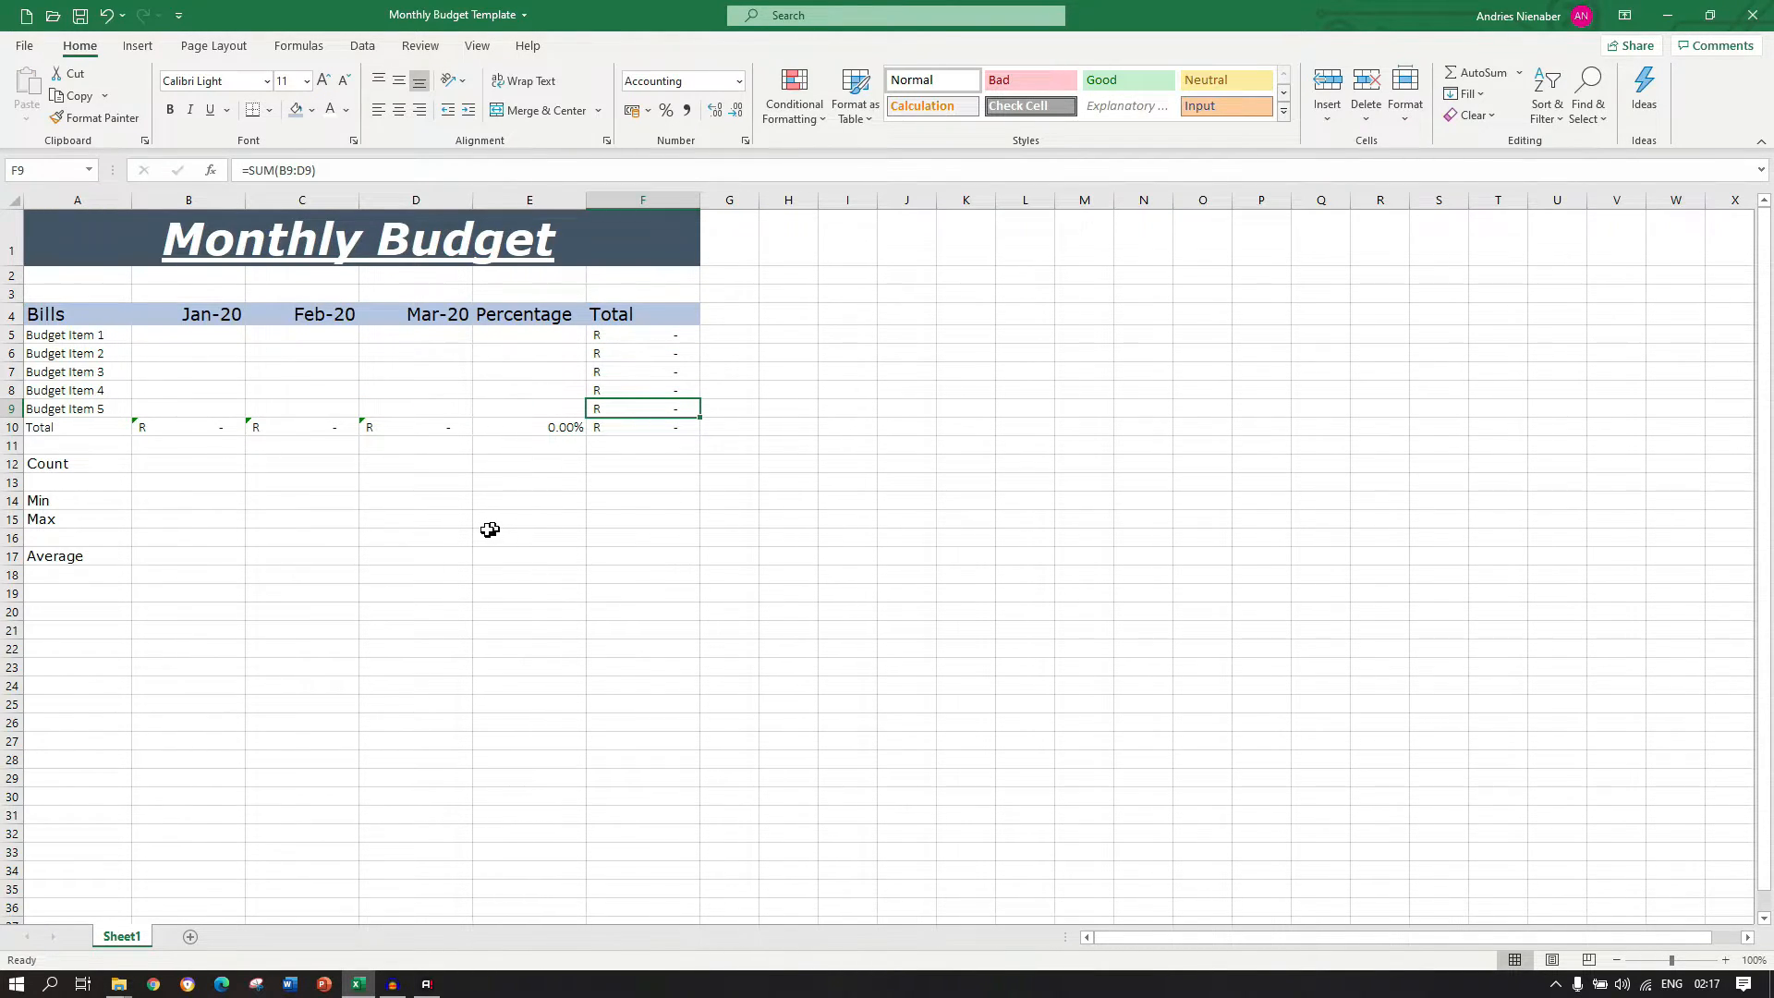
Rename the worksheet Sheet1 as Monthly Budget.
double_click(116, 935)
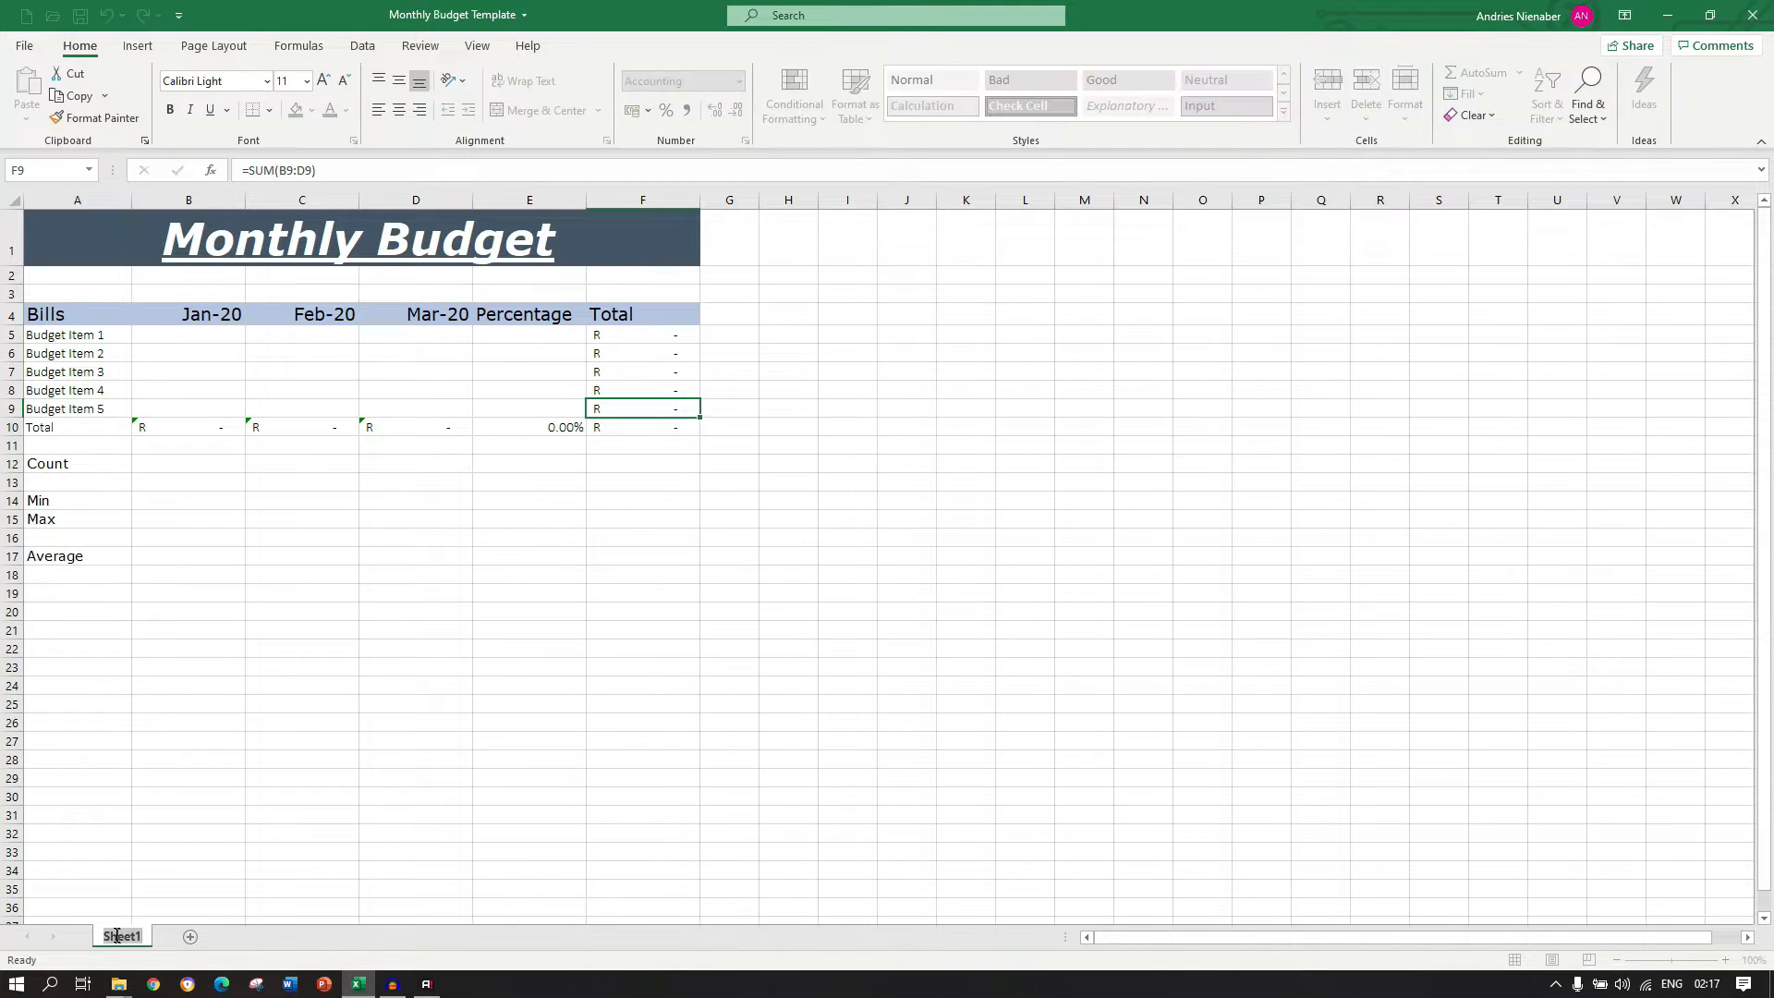
type("Monthly Budg")
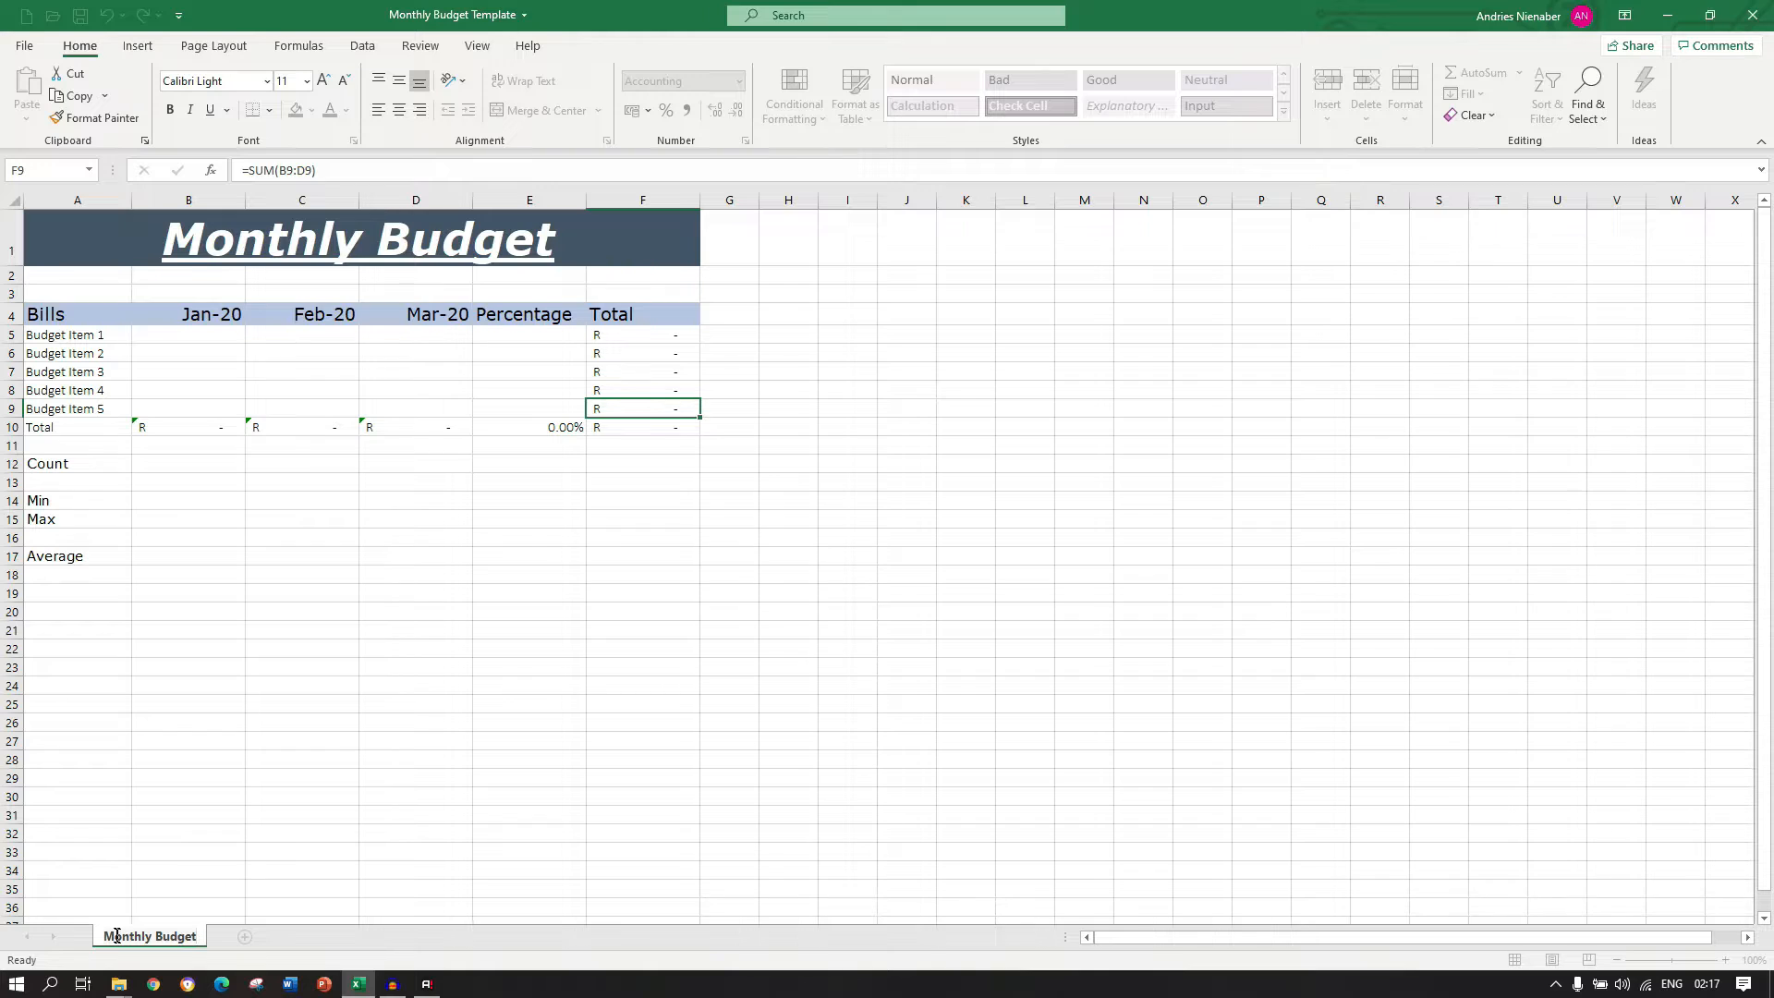
type("et")
left_click(288, 702)
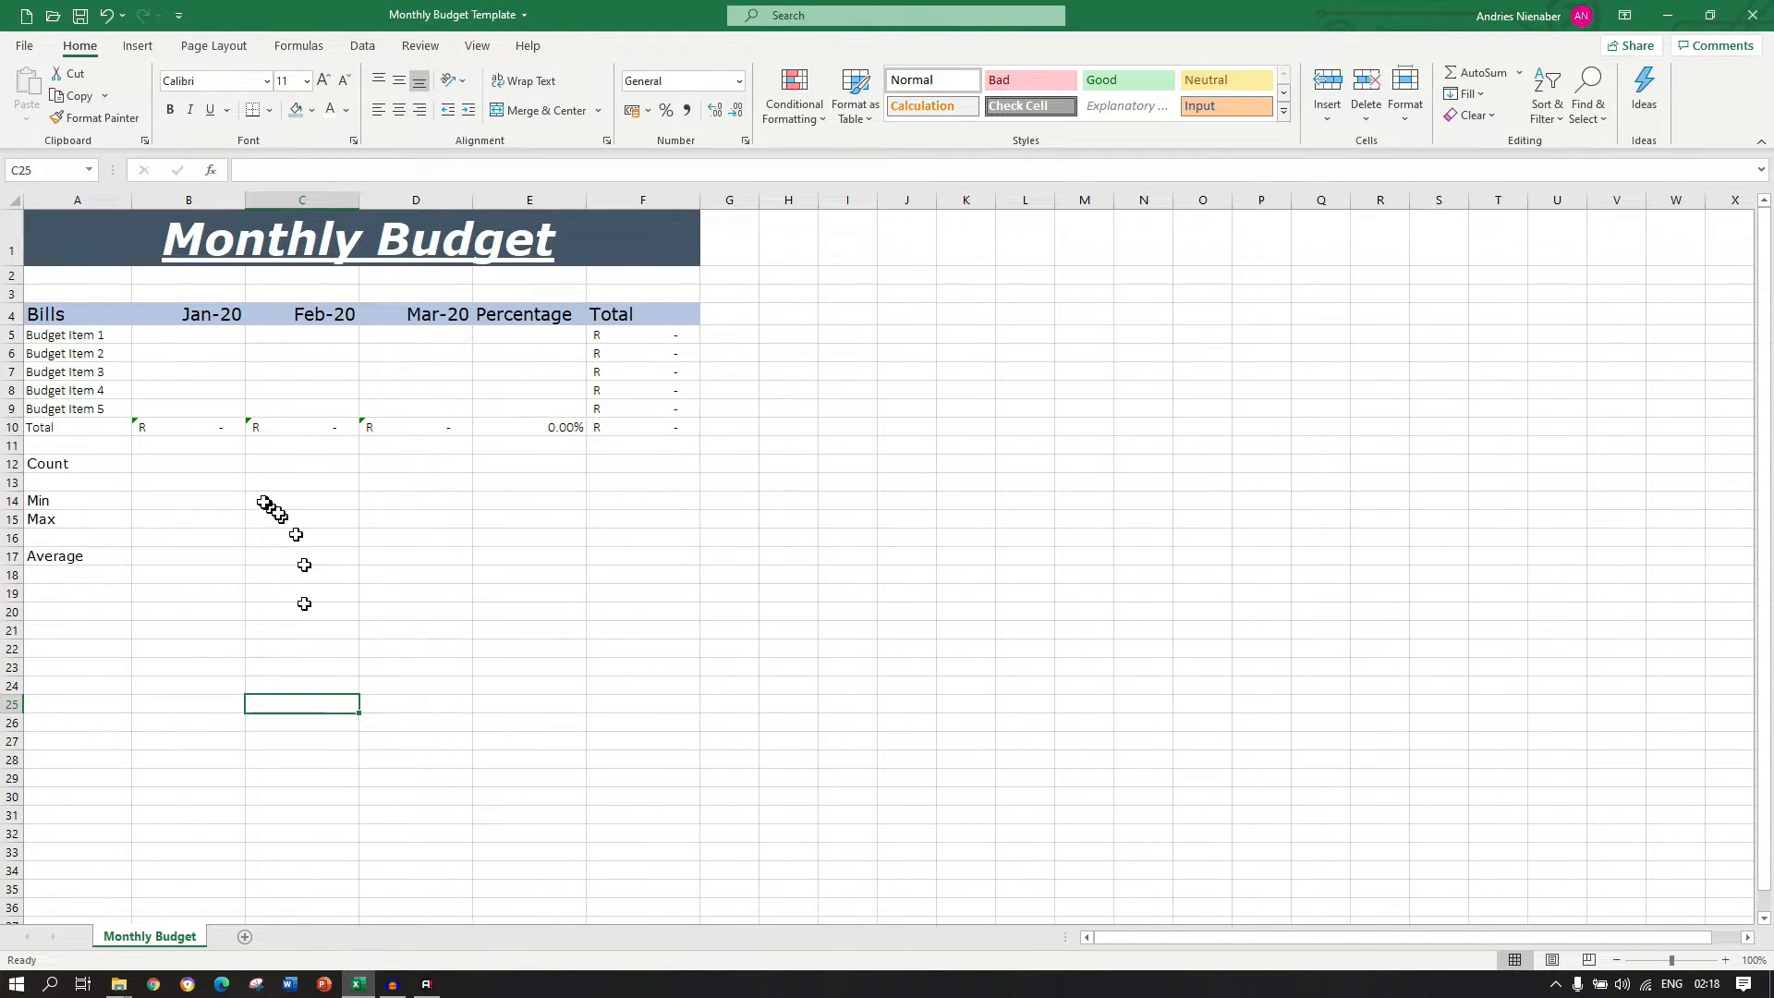
Insert a COUNT function in the January Count cell B12 that counts the budget item amounts in B5:B9.
left_click(191, 467)
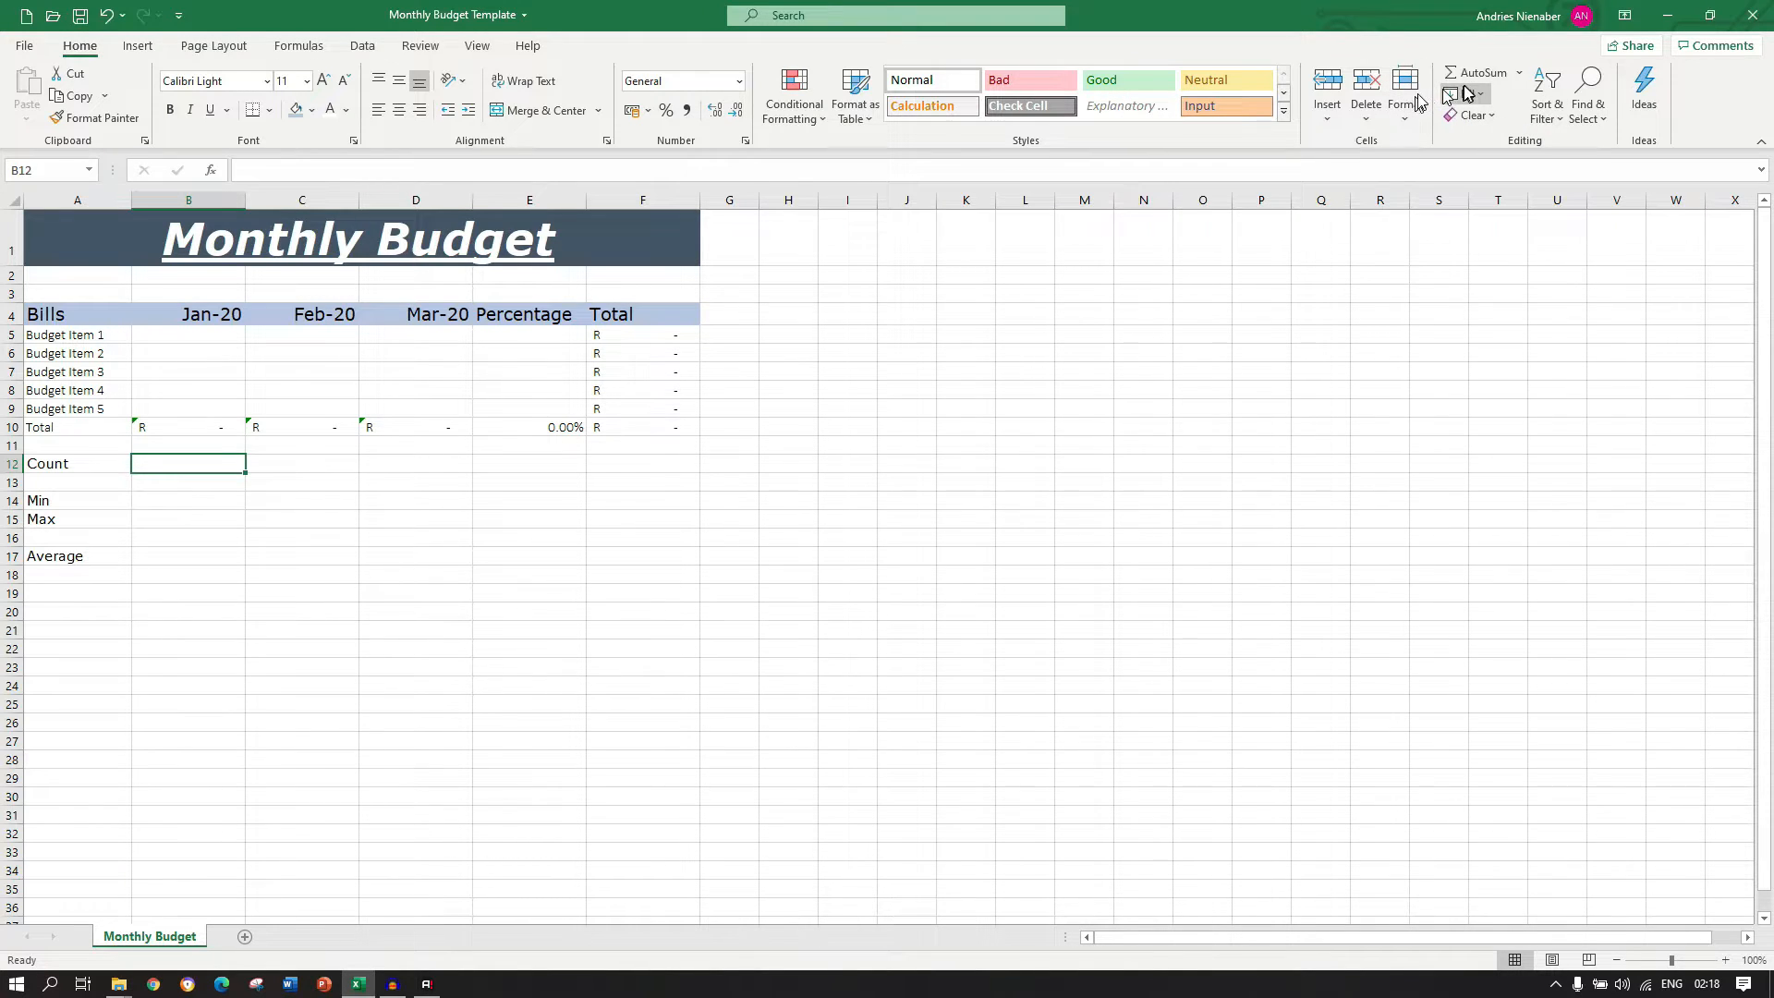
left_click(1519, 77)
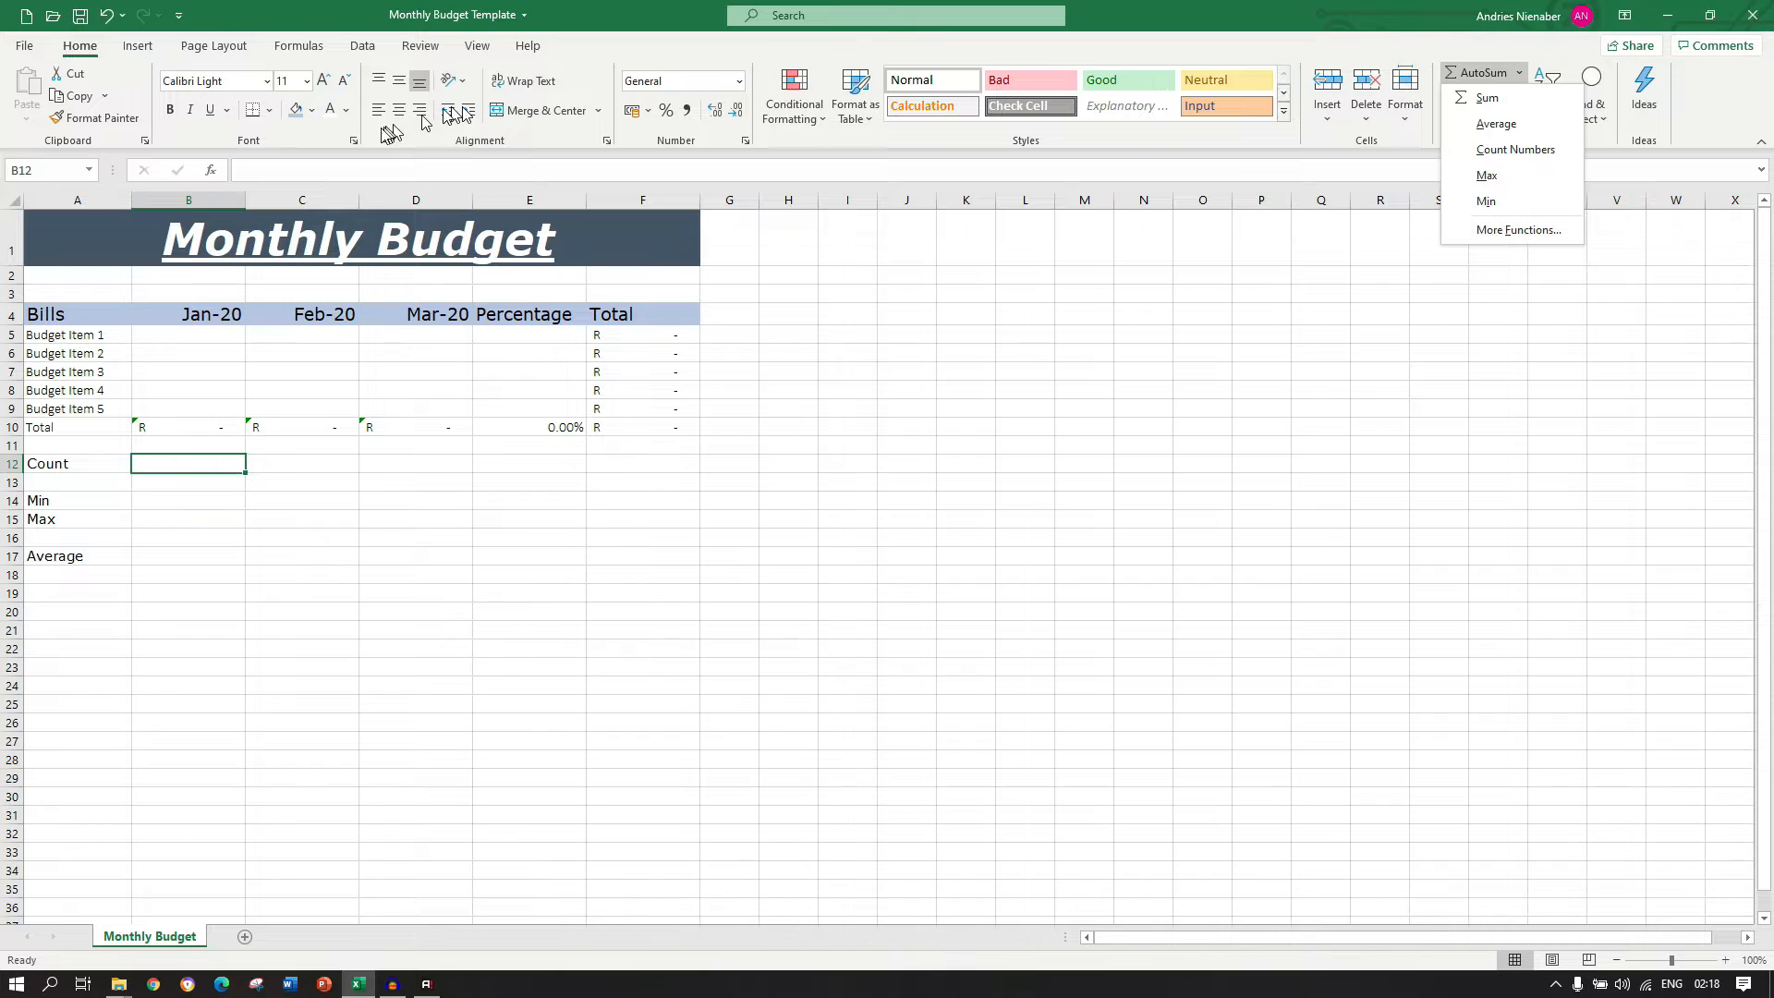
left_click(215, 174)
left_click(215, 175)
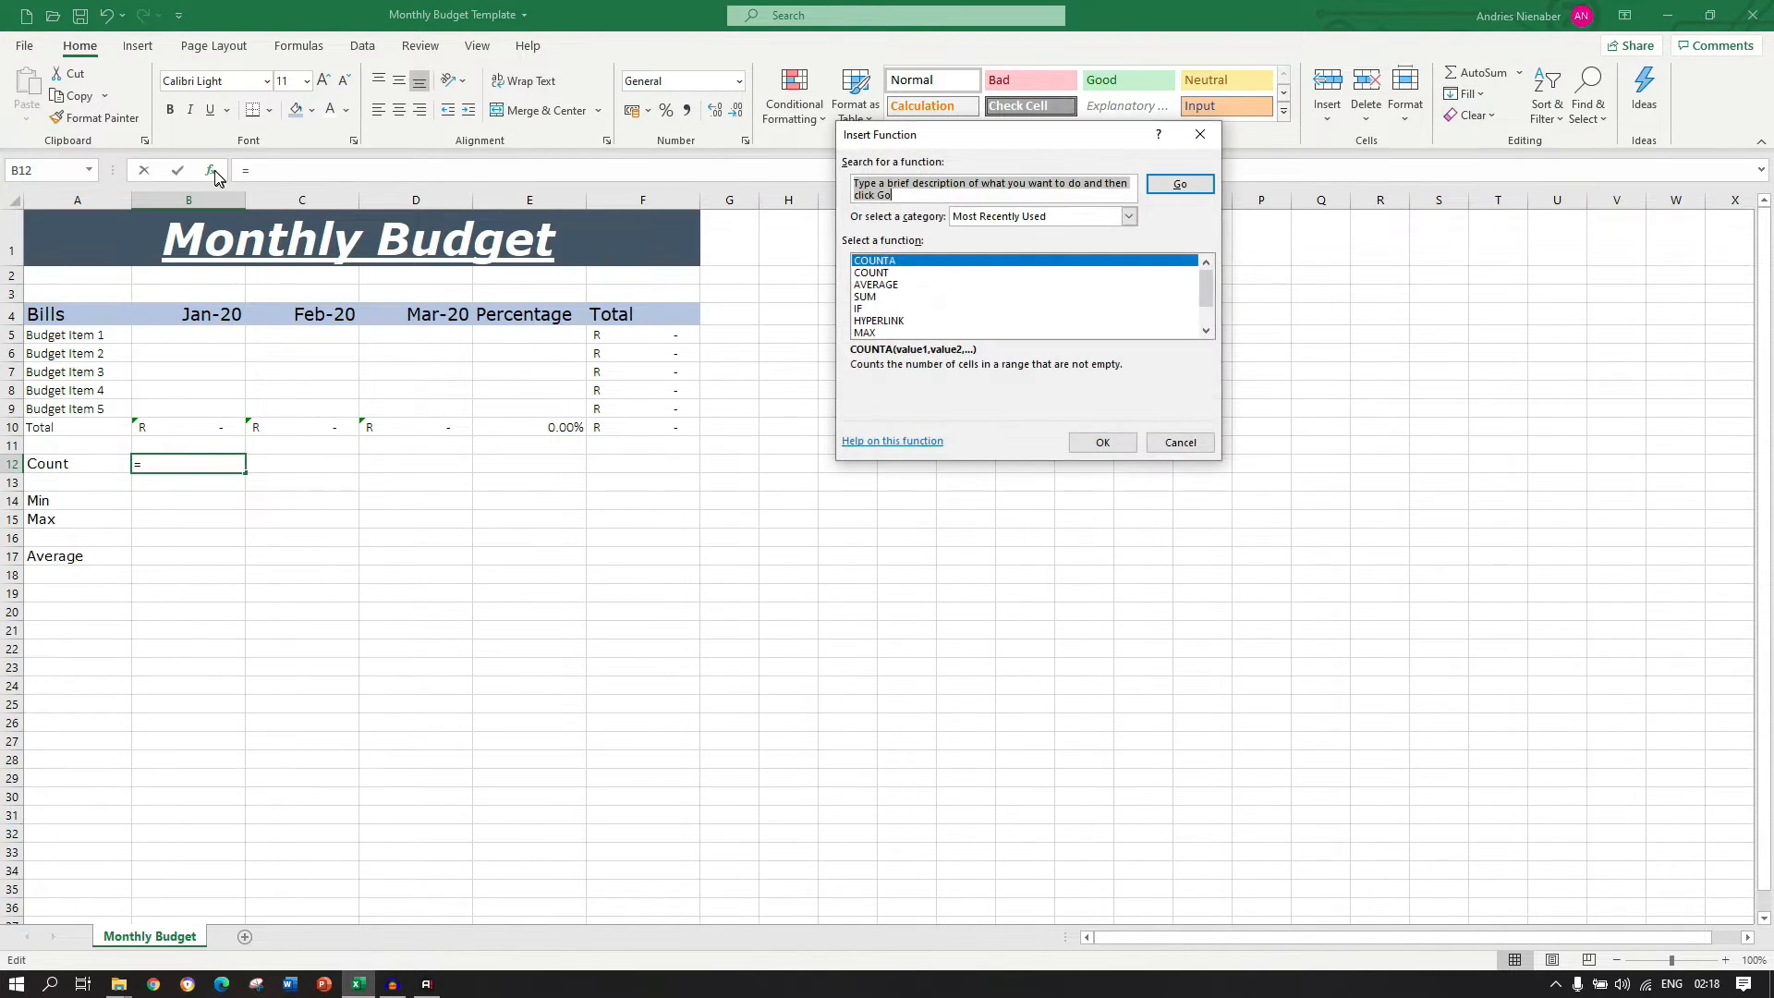
left_click(887, 274)
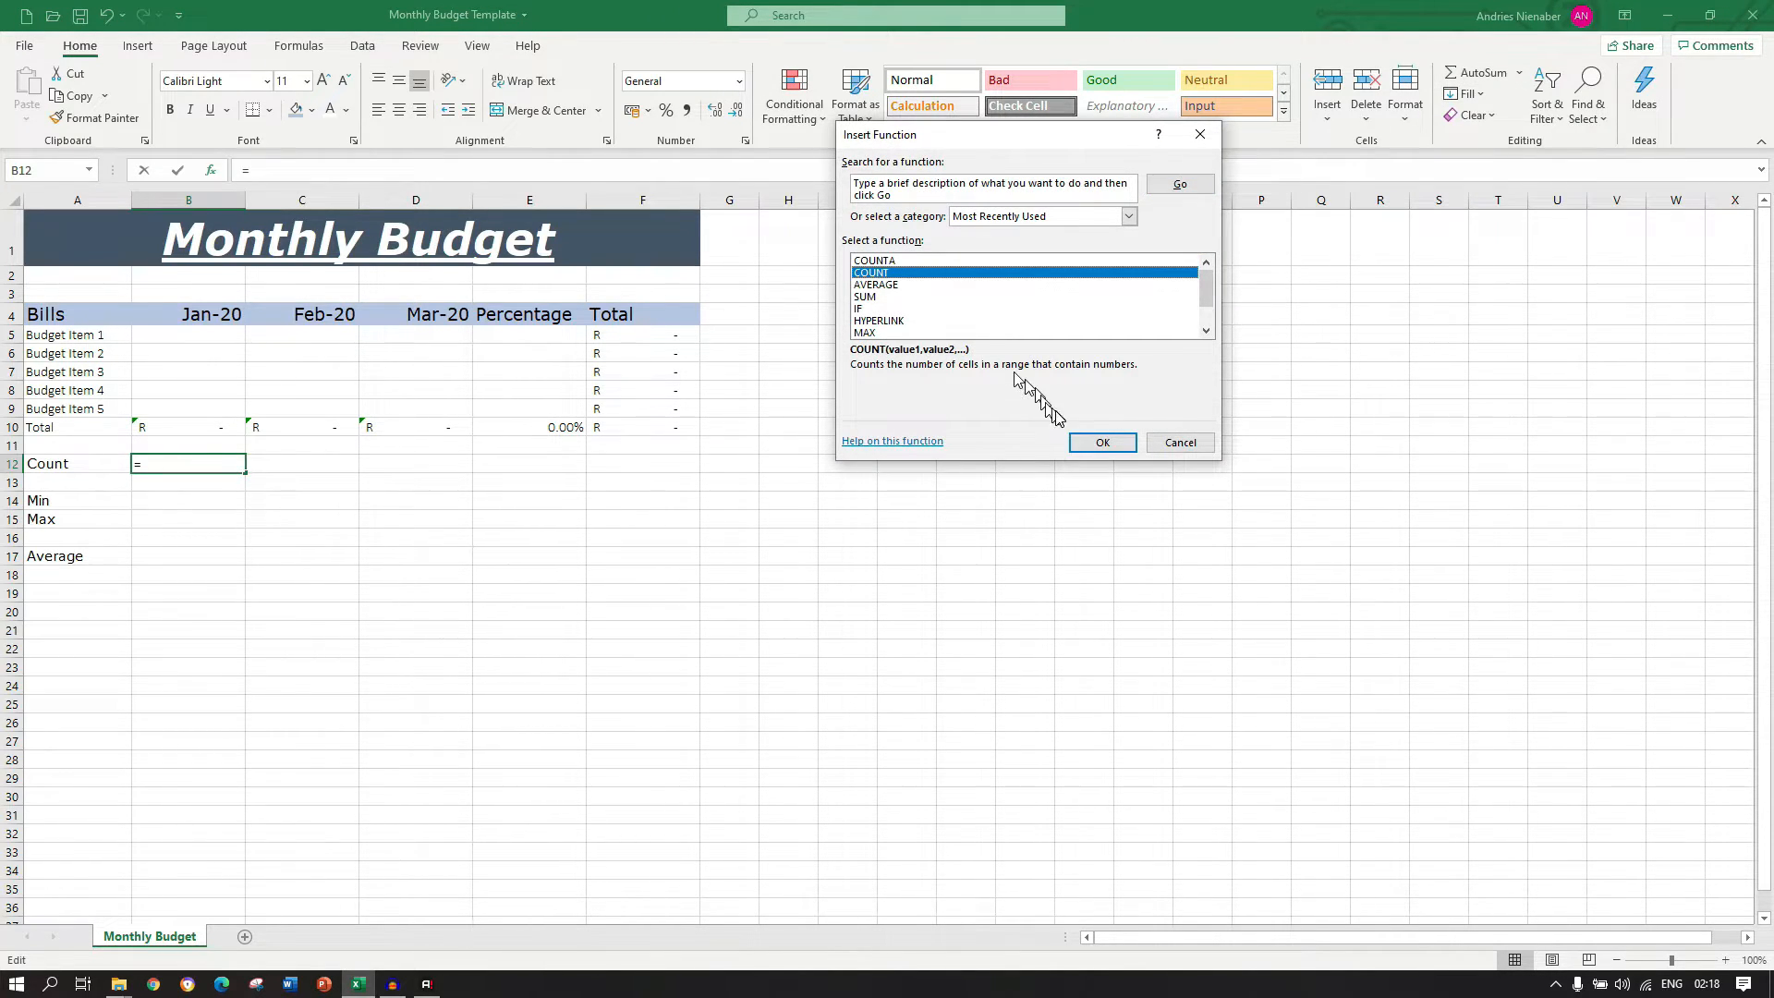
left_click(1092, 443)
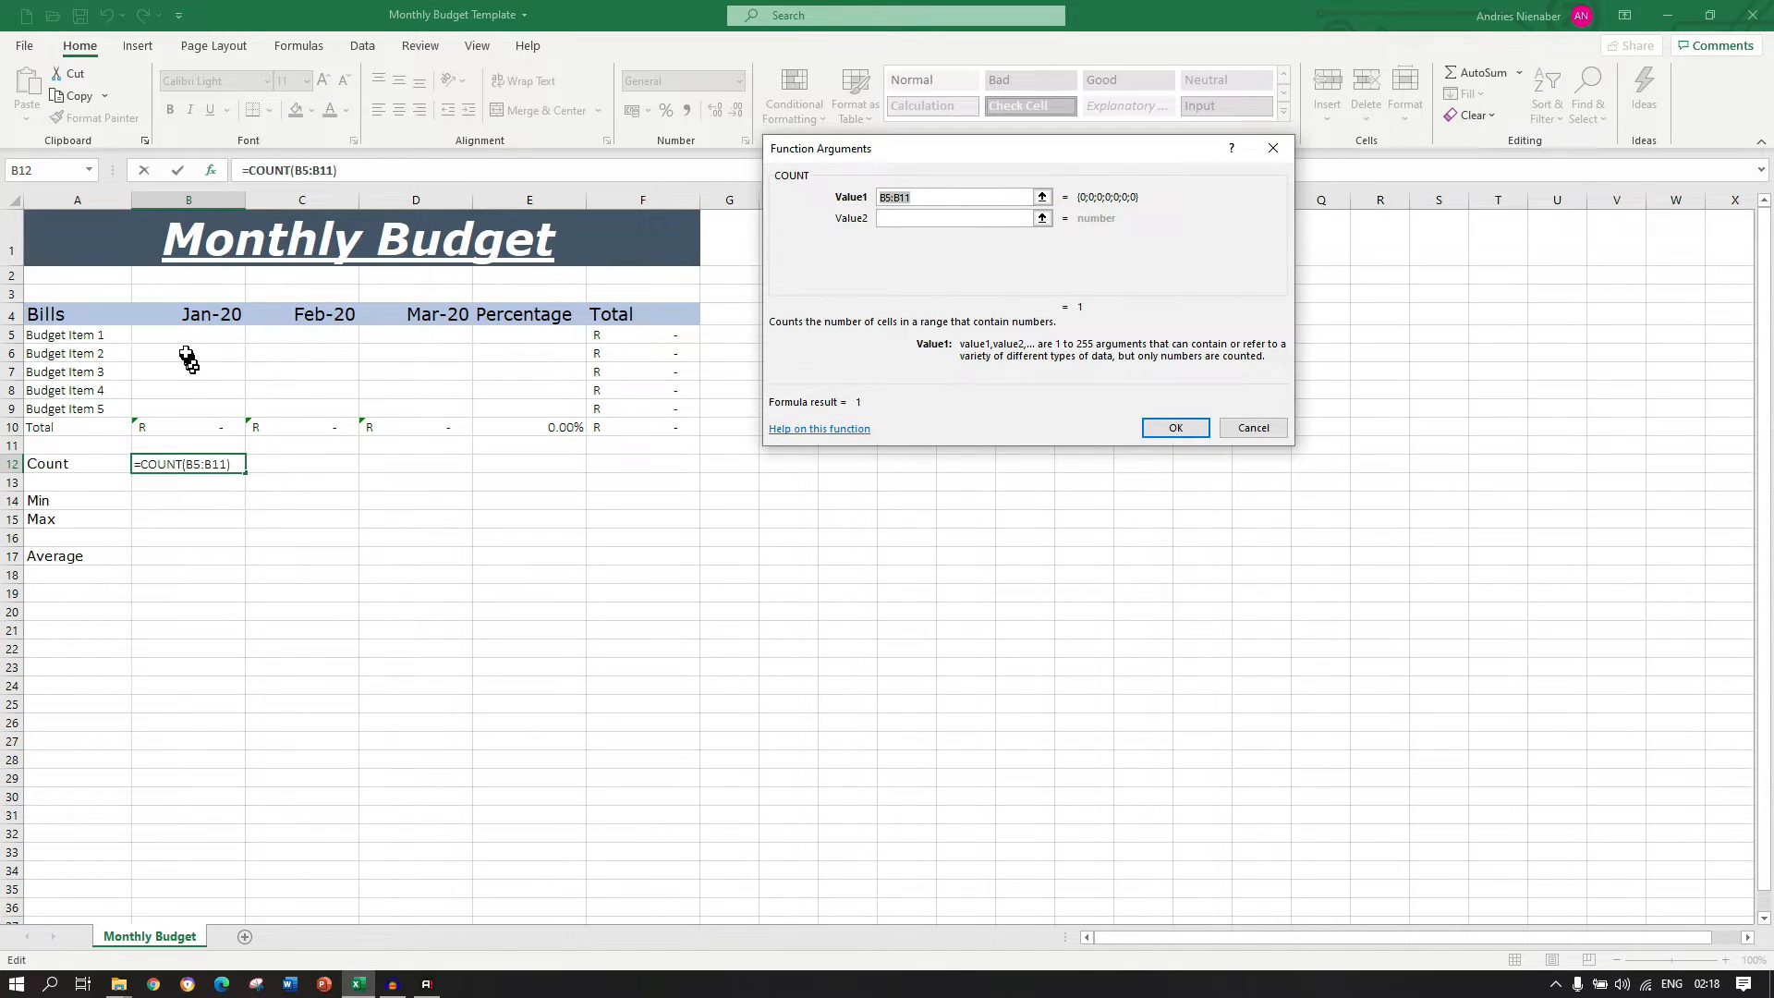
left_click_drag(186, 340, 186, 408)
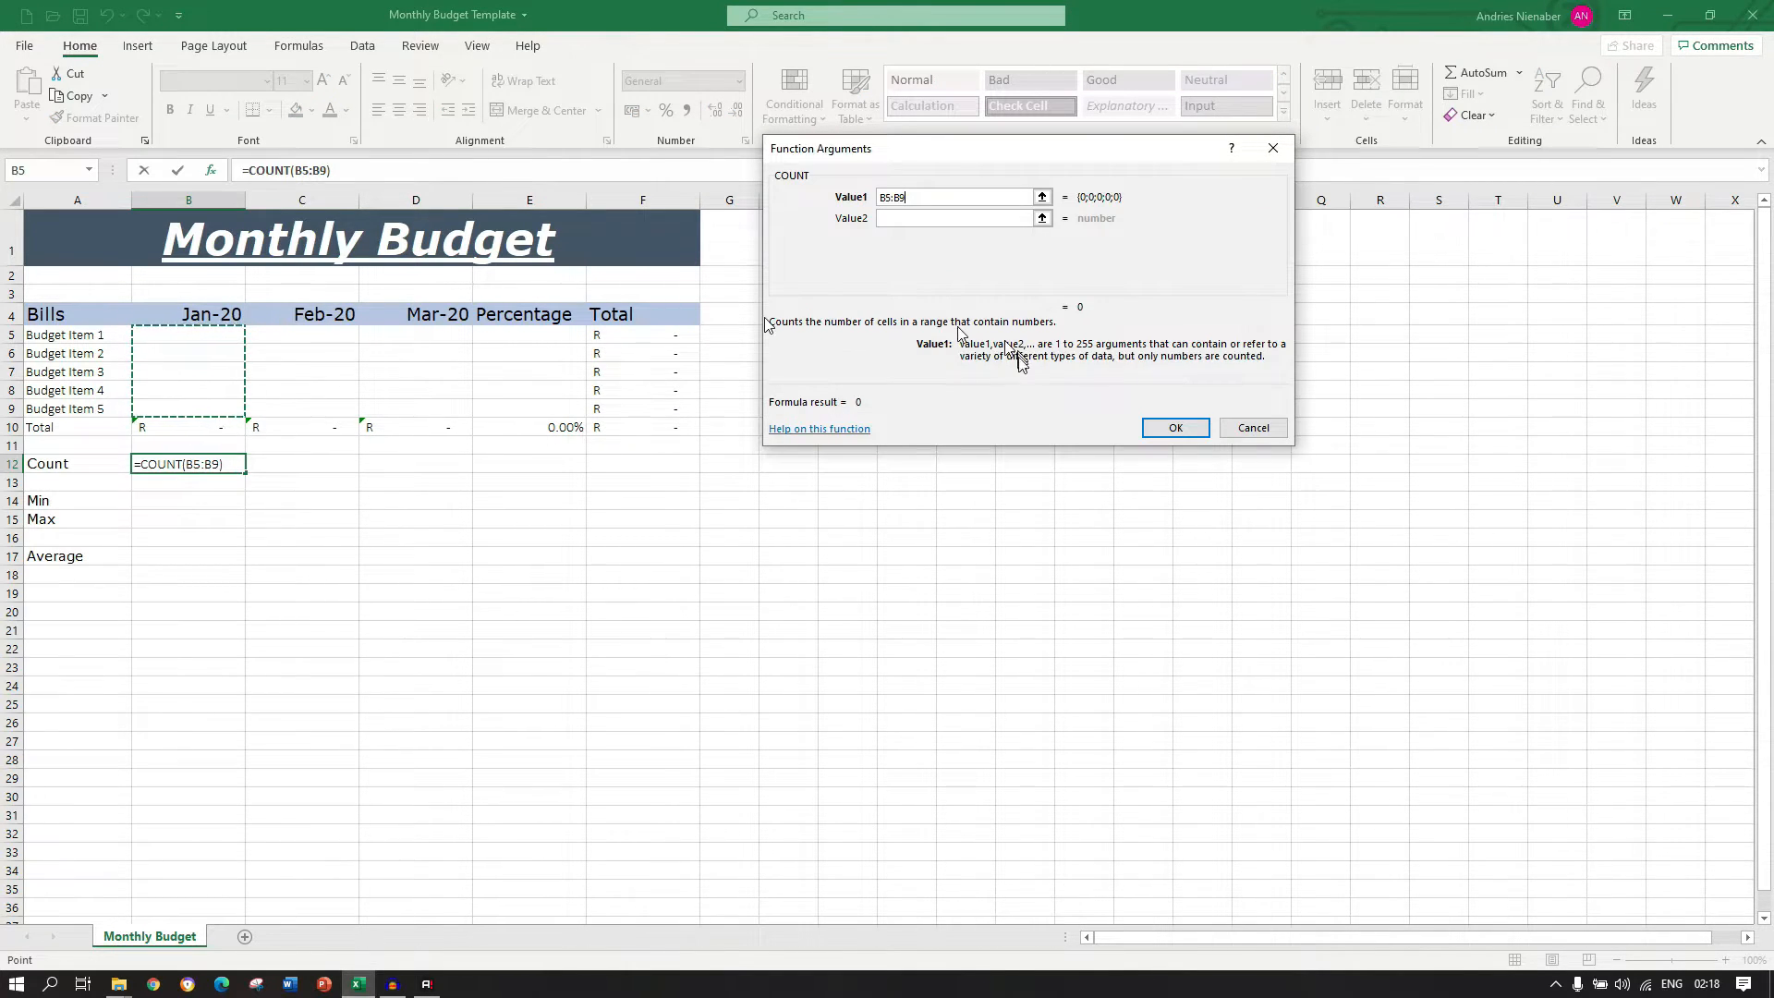
left_click(1159, 425)
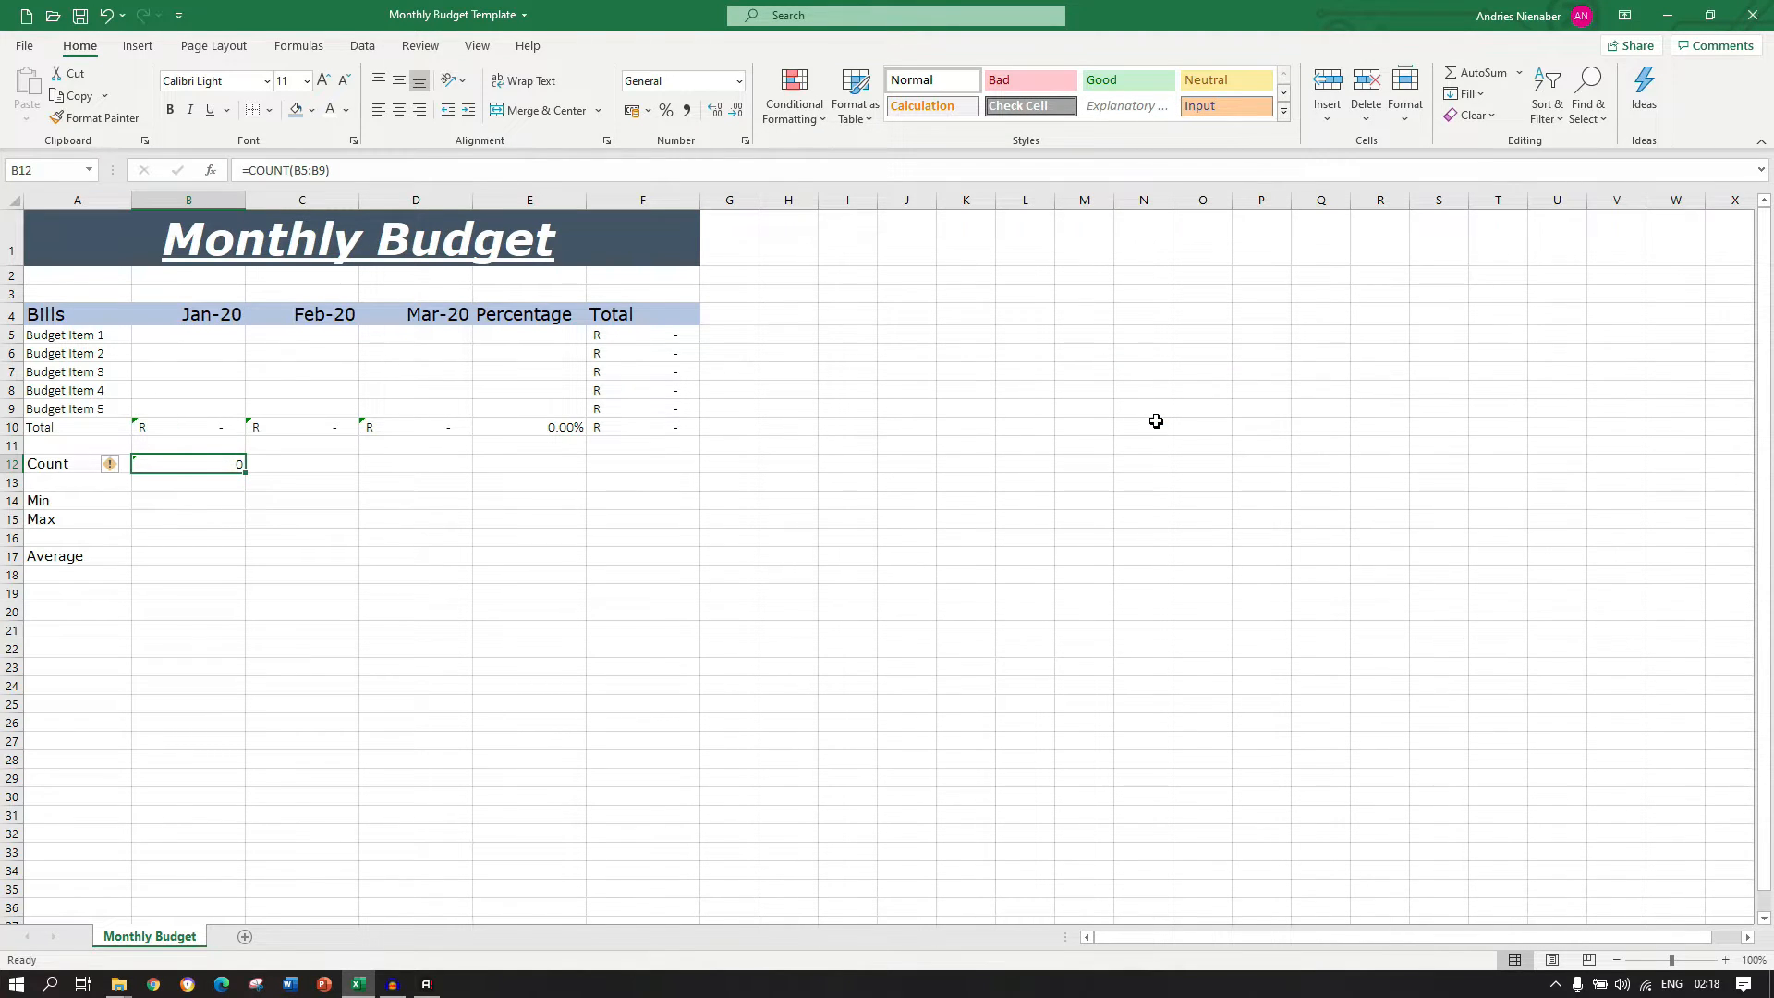
Copy the January Count formula from B12 into the February and March cells C12 and D12.
key("ctrl+c")
key("Right")
key("ctrl+v")
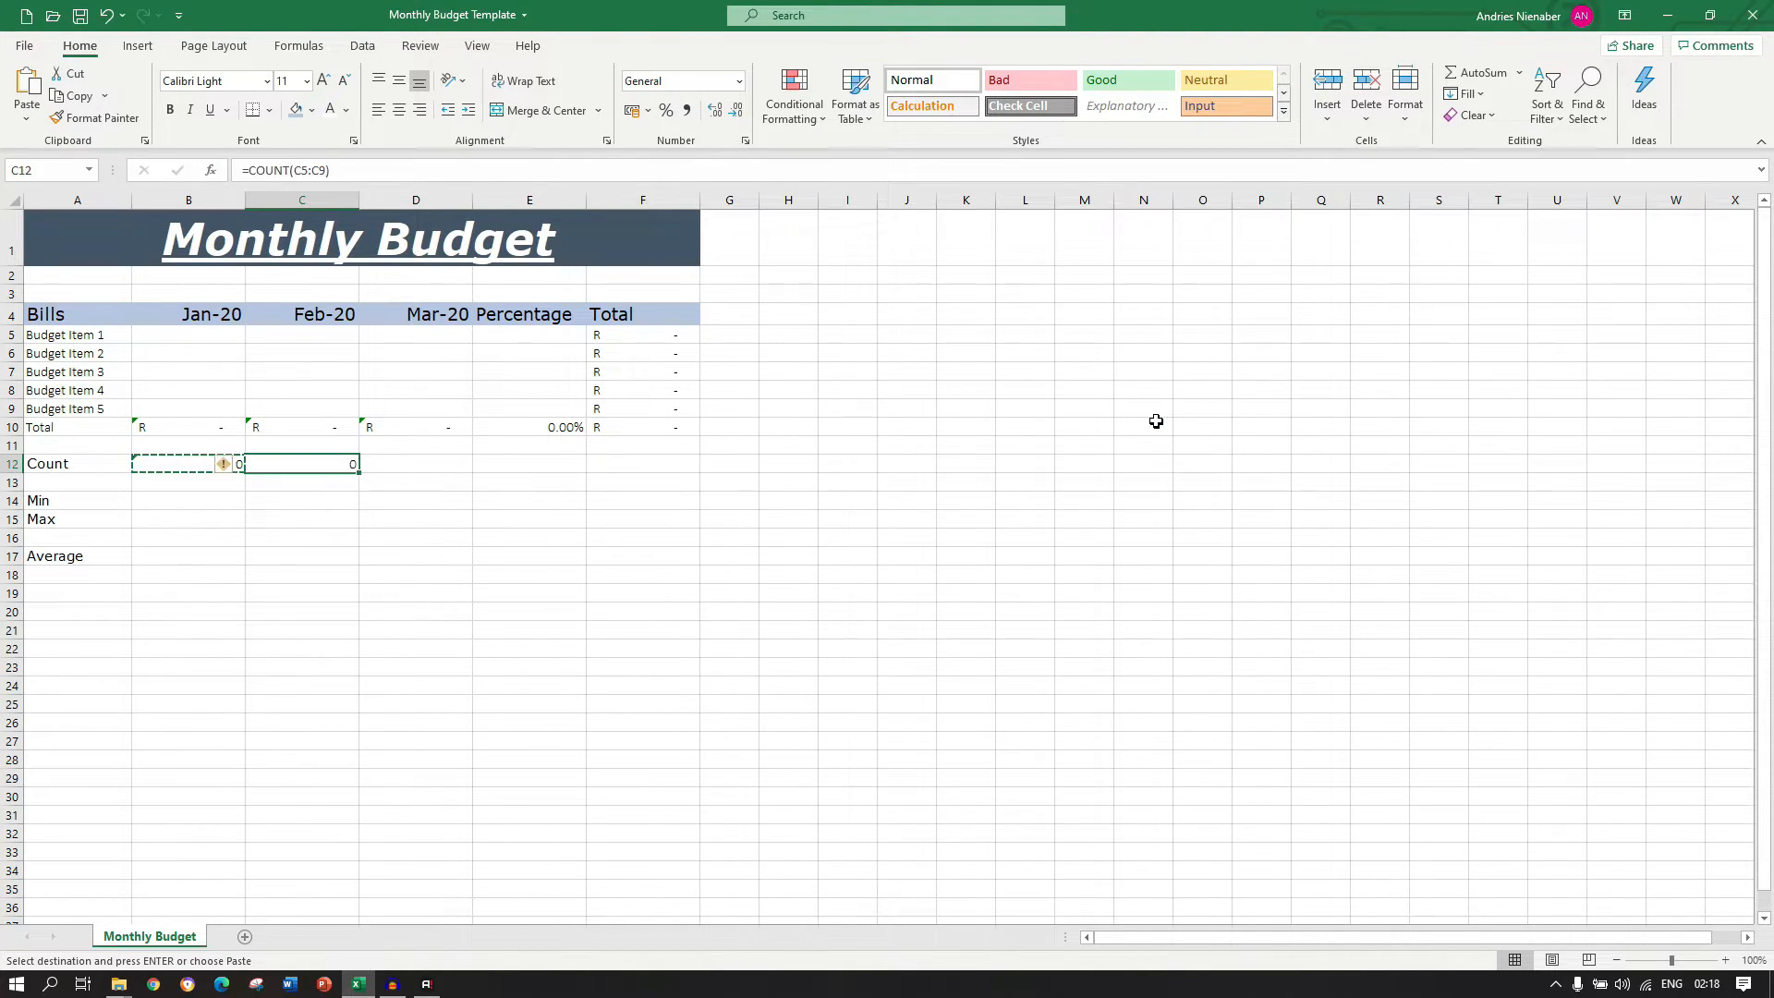
key("Right")
key("ctrl+v")
key("Right")
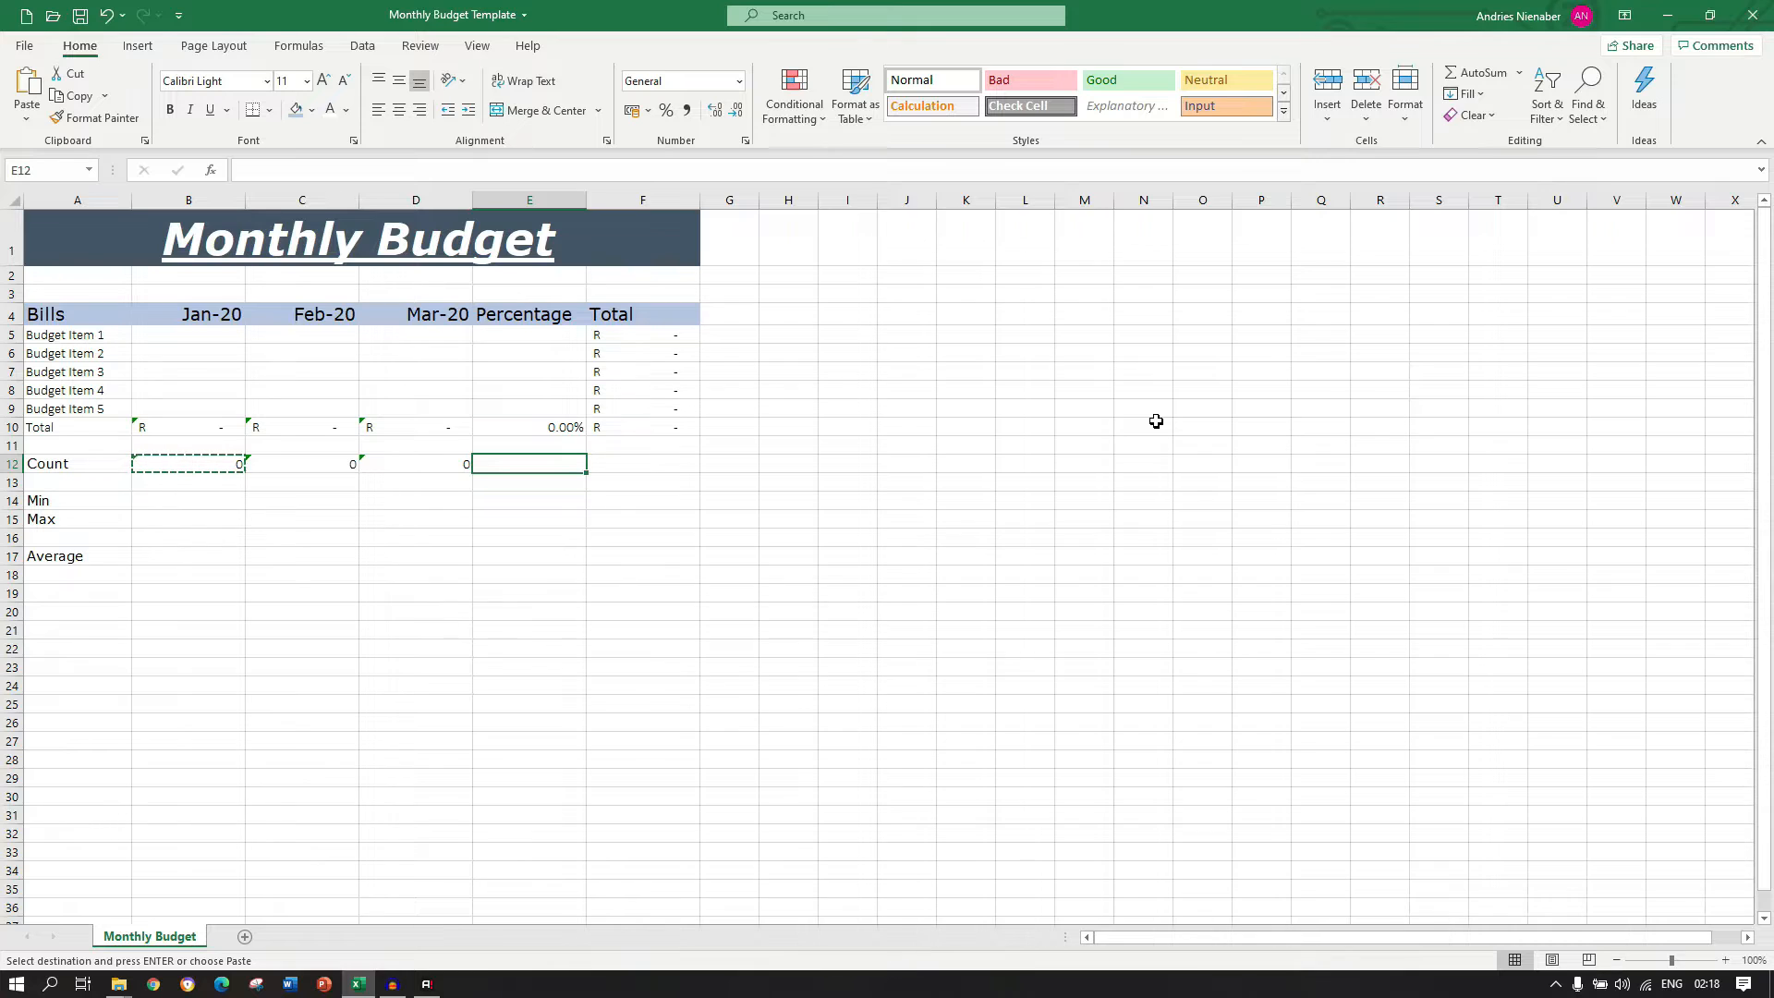
key("Escape")
Search for the MIN function and insert it in the January Min cell B14 with the range B5:B9.
key("Left")
key("Left")
key("Left")
key("Down")
key("Down")
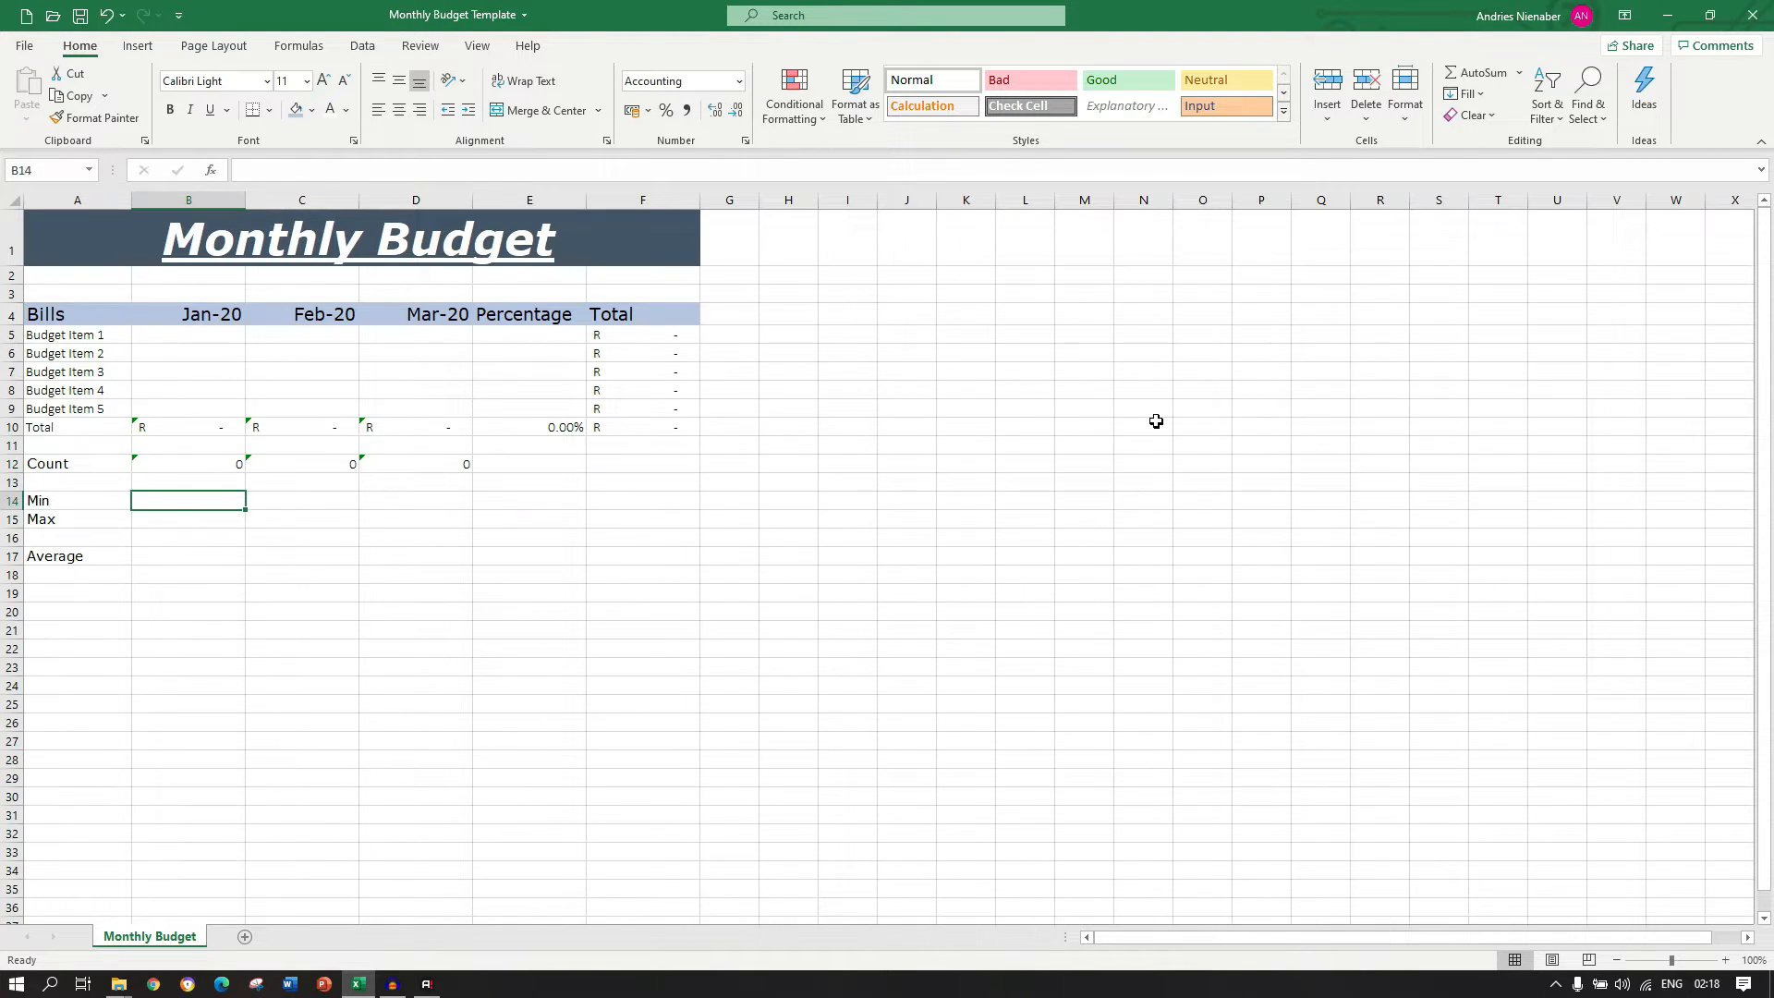
left_click(212, 170)
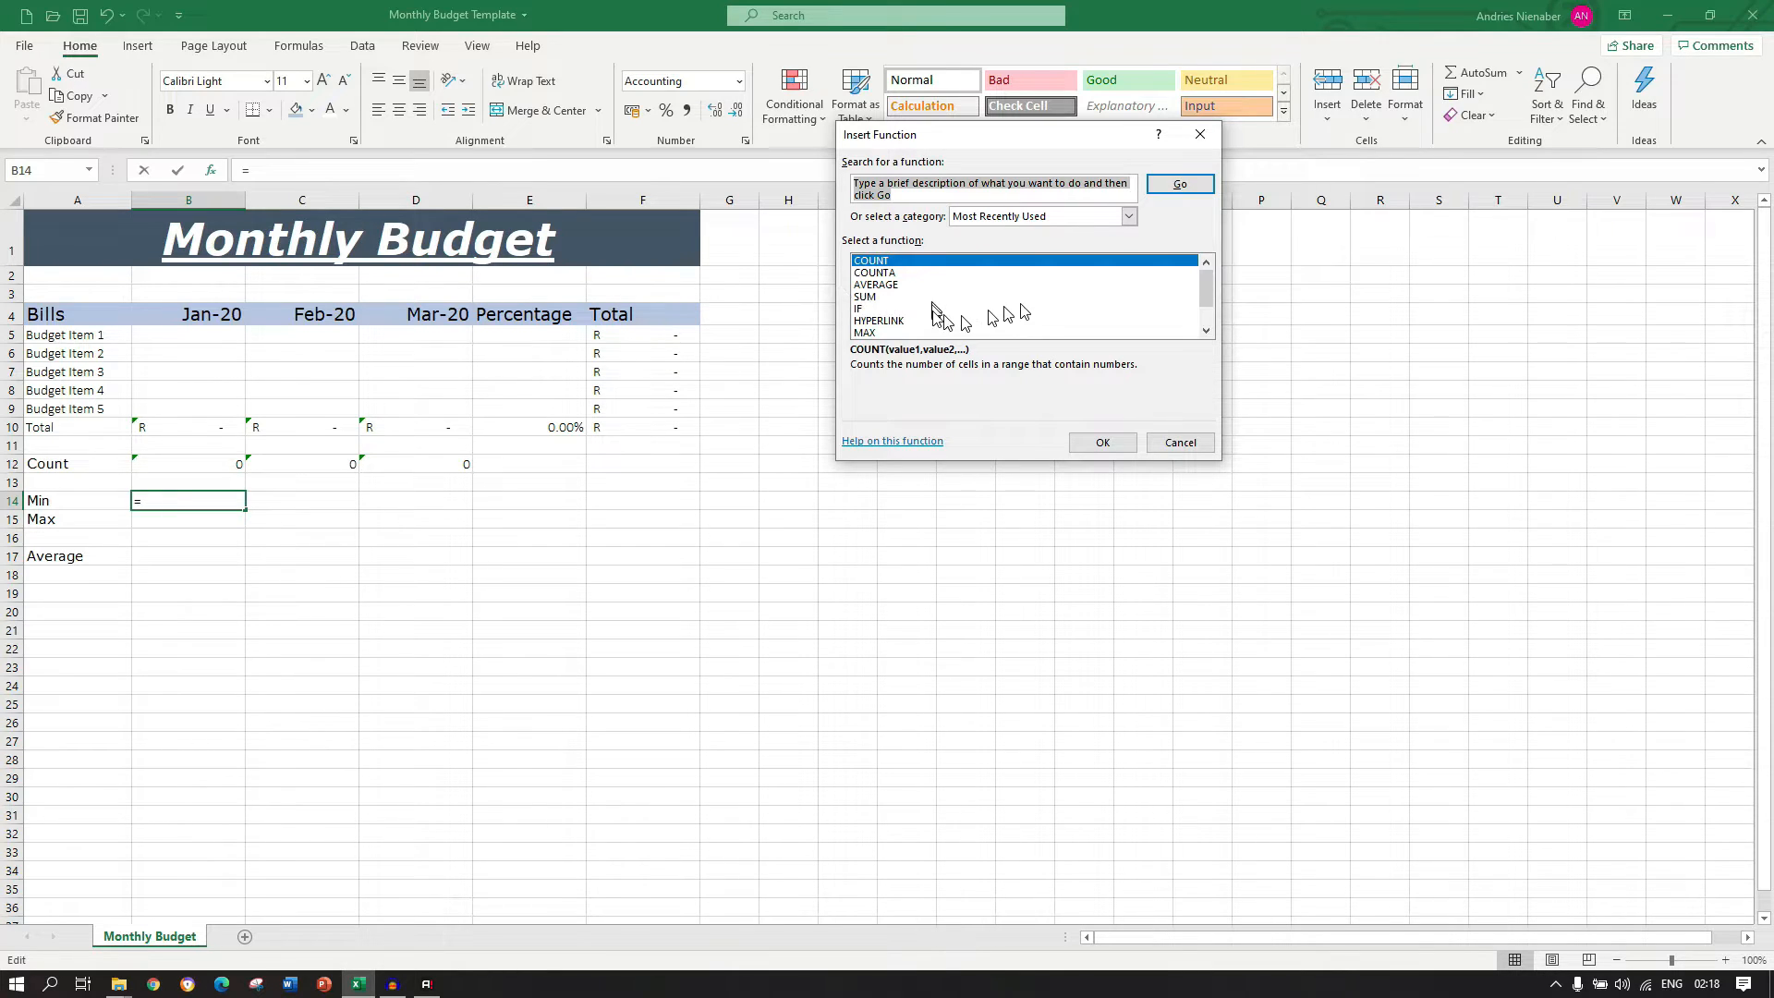
scroll(1206, 315, "down", 1)
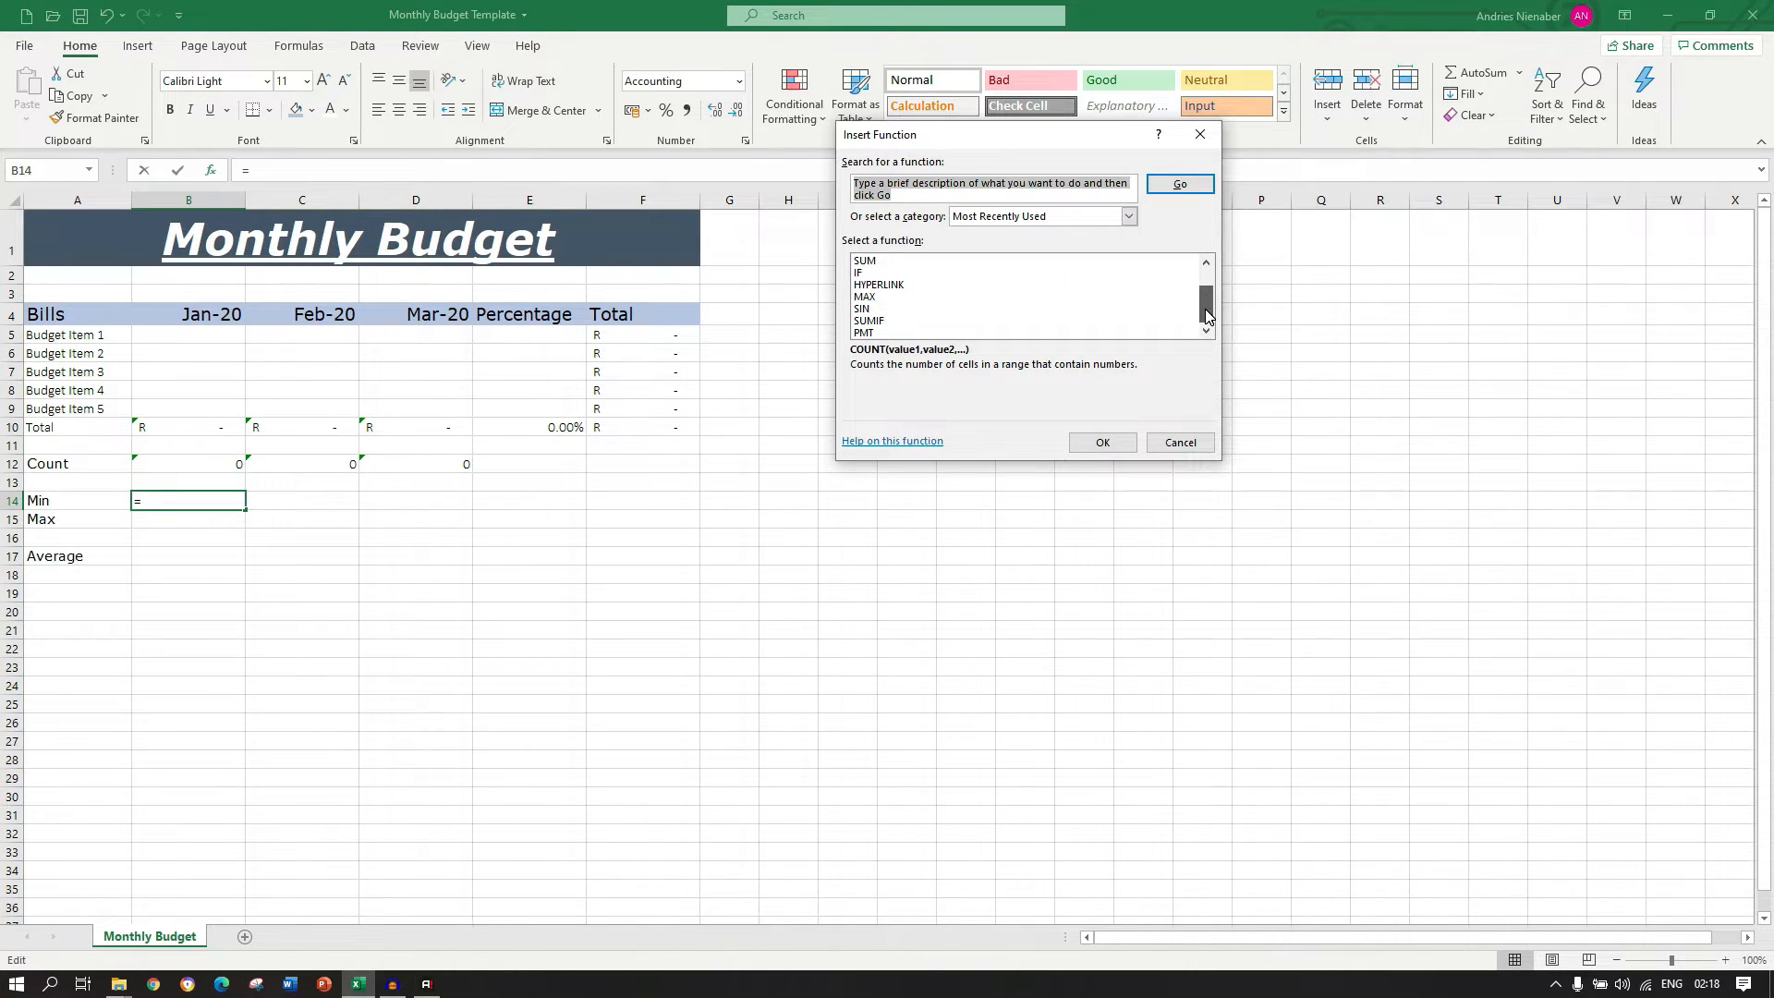
type("min")
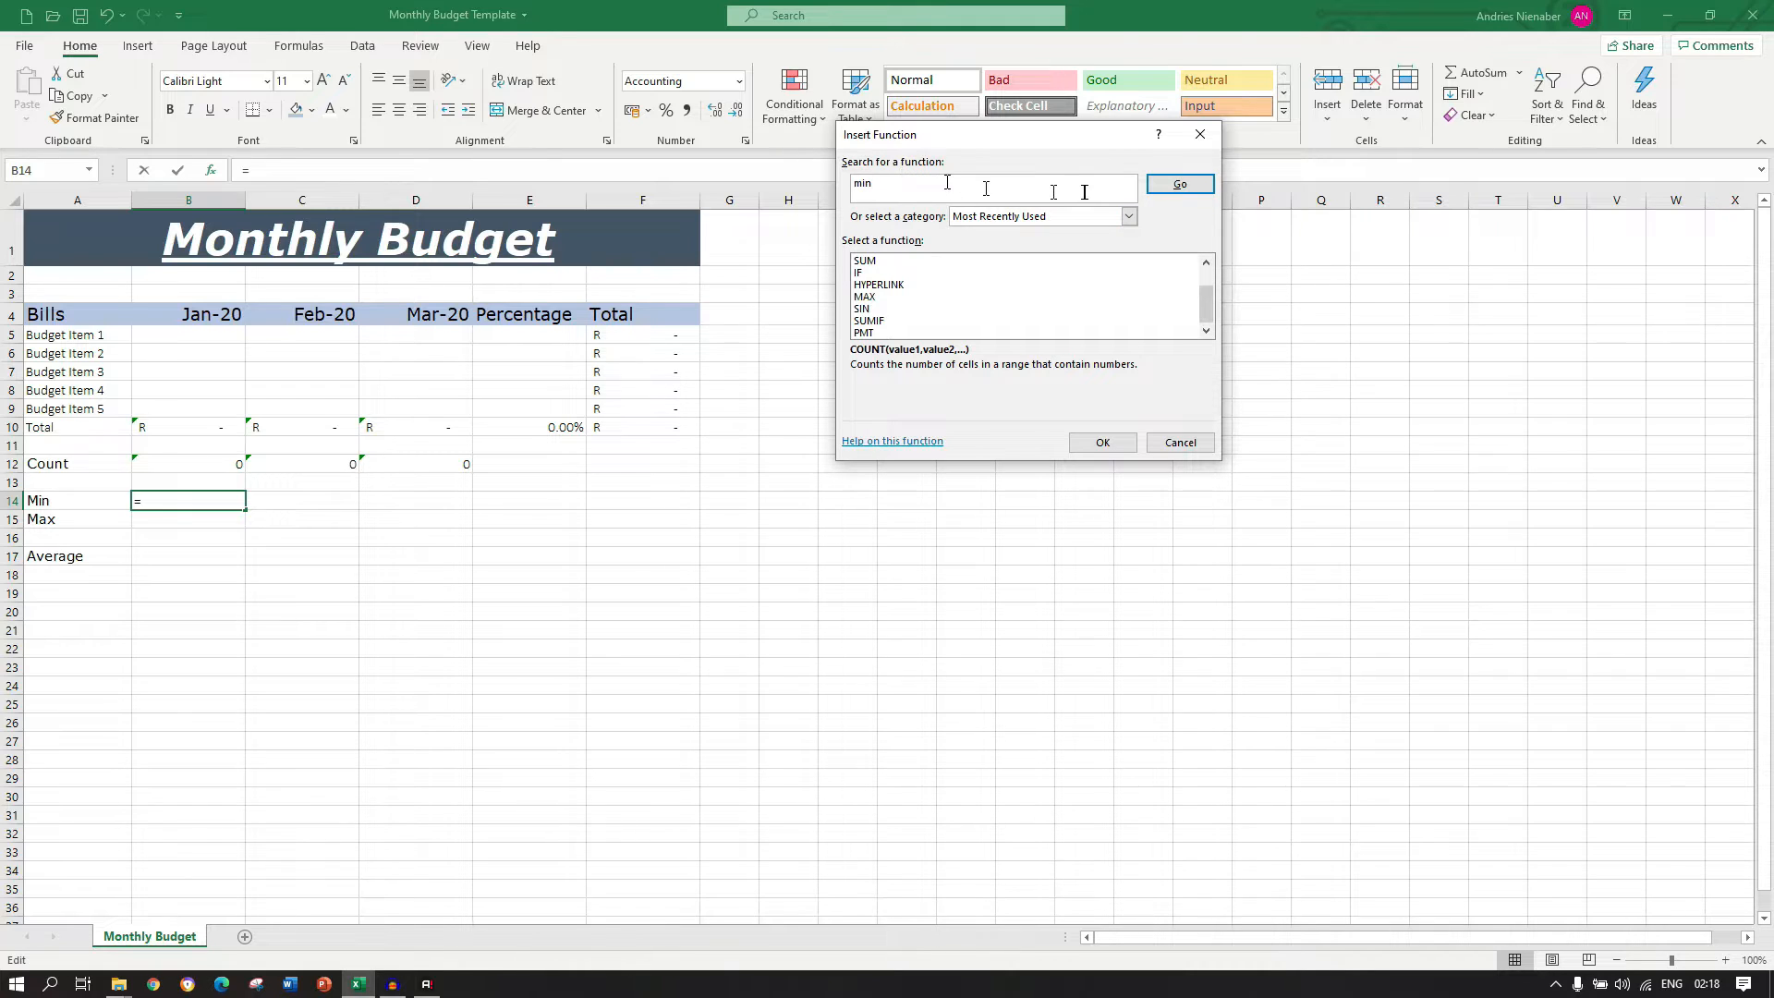
left_click(1168, 186)
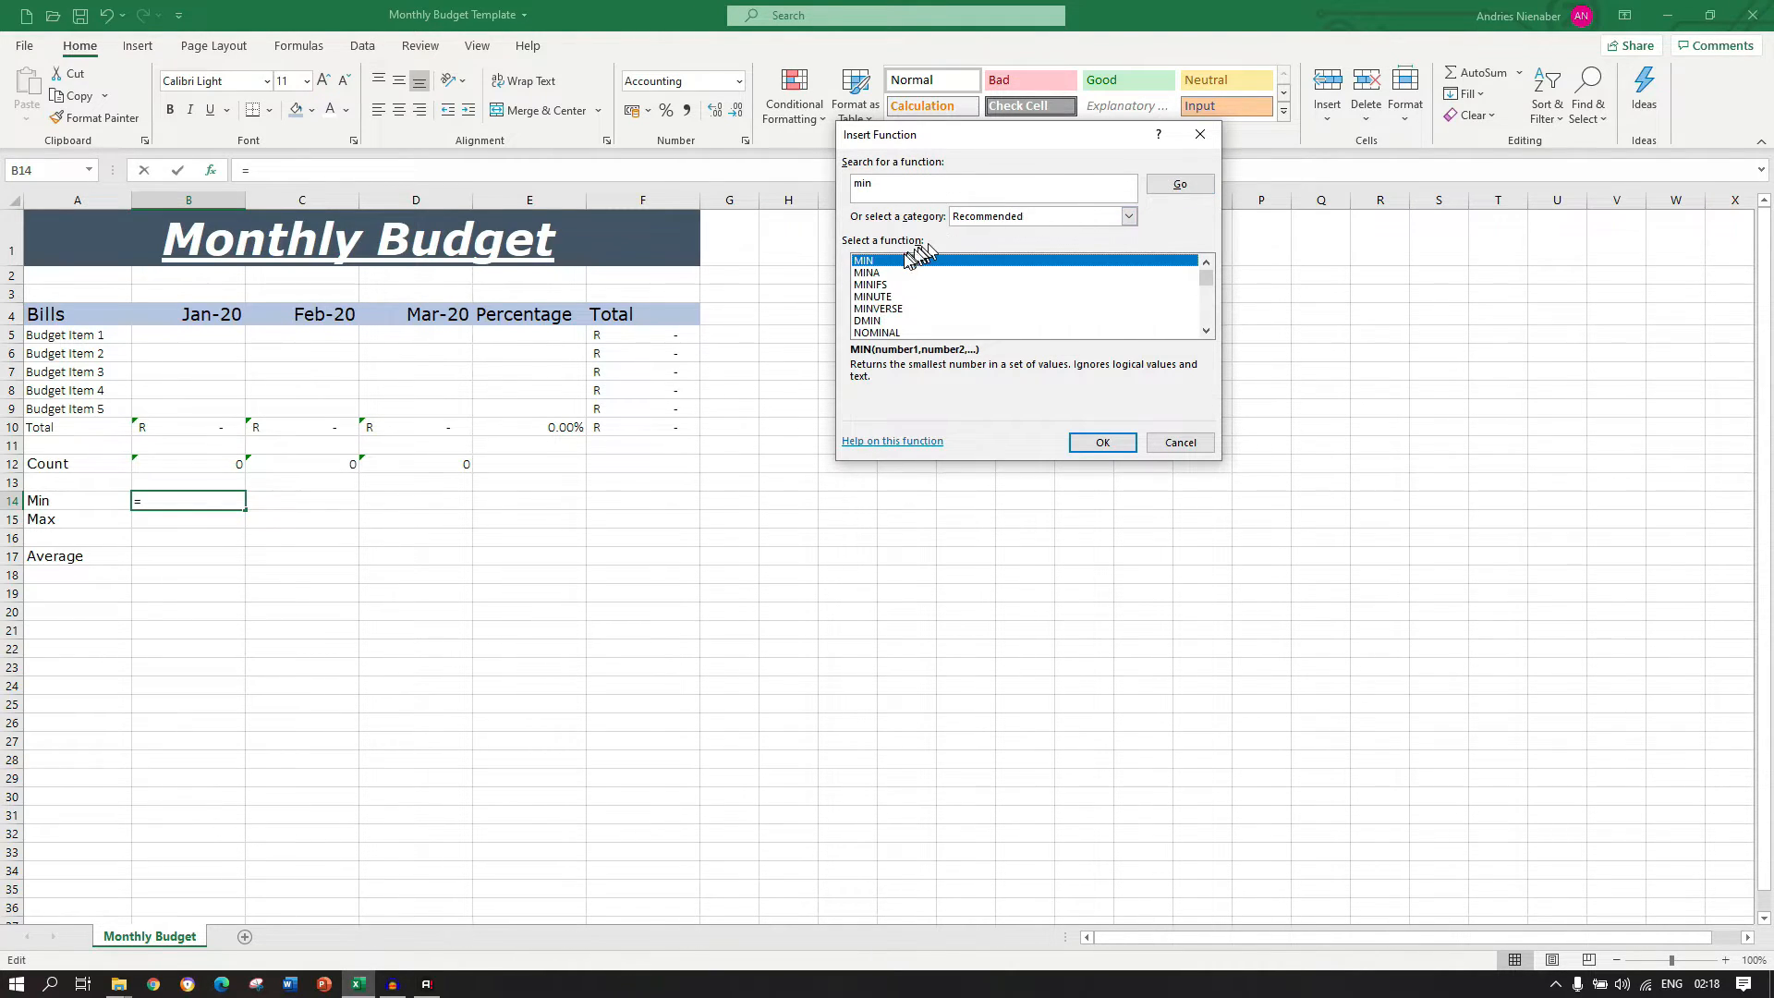
left_click(1103, 444)
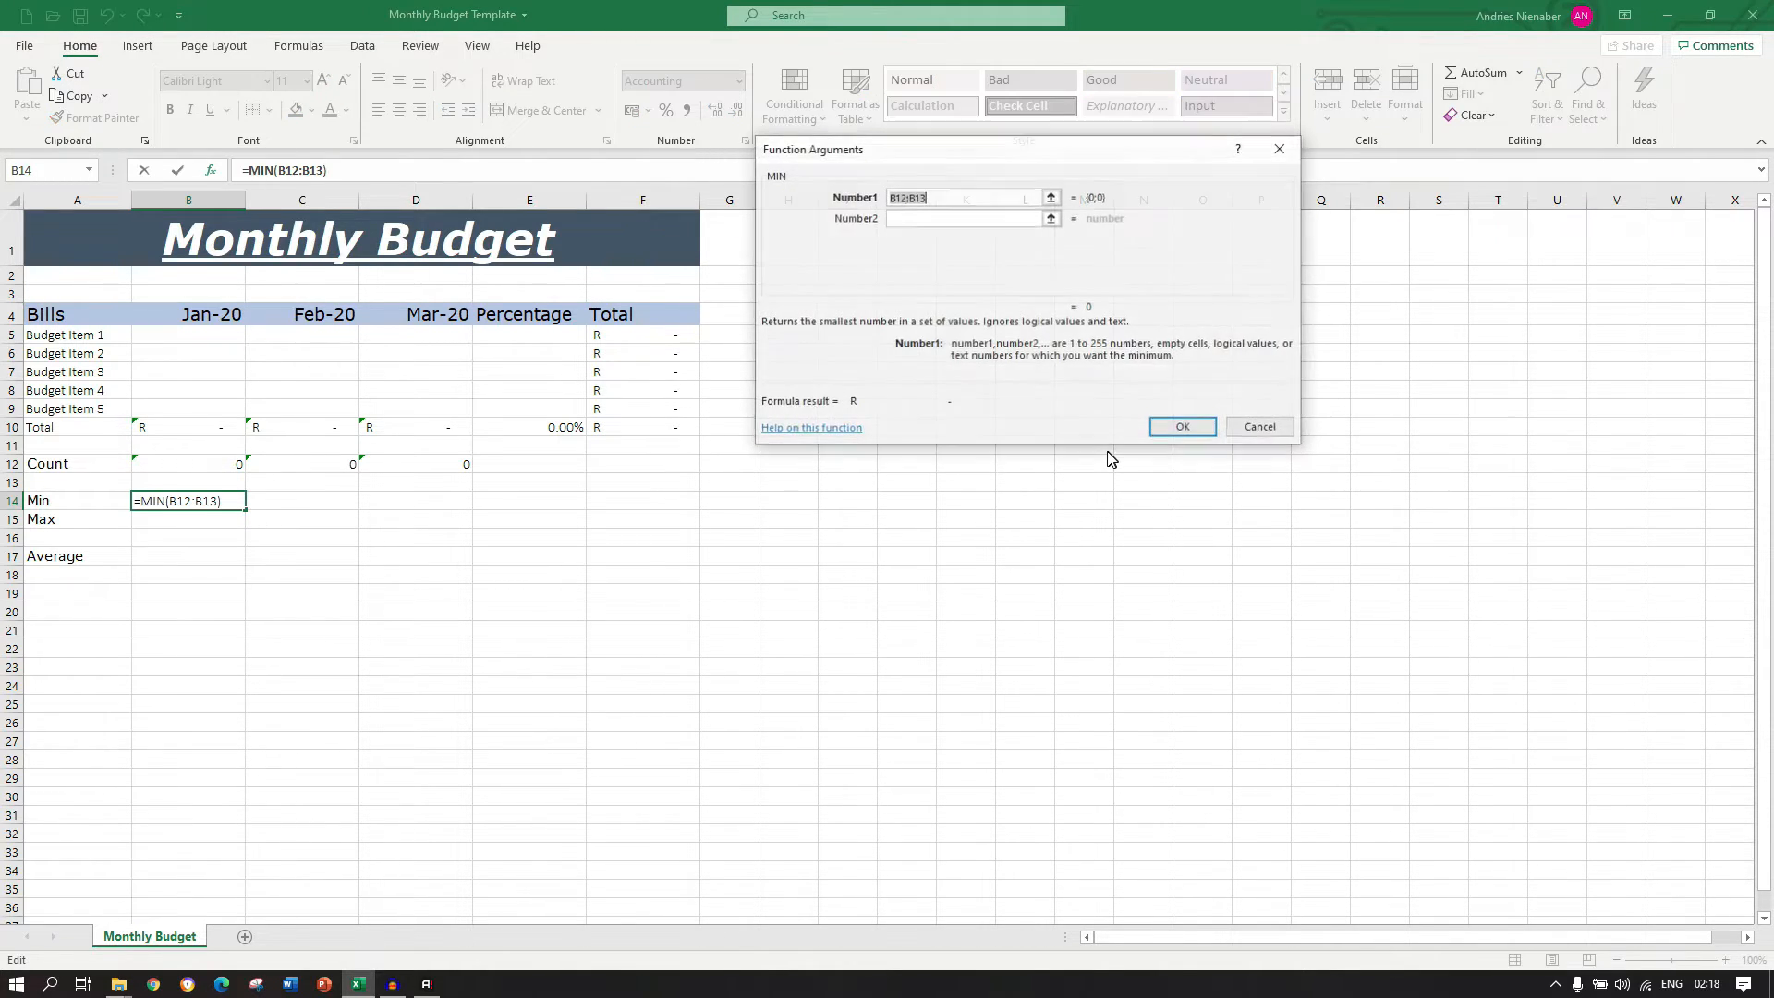
left_click_drag(187, 336, 190, 403)
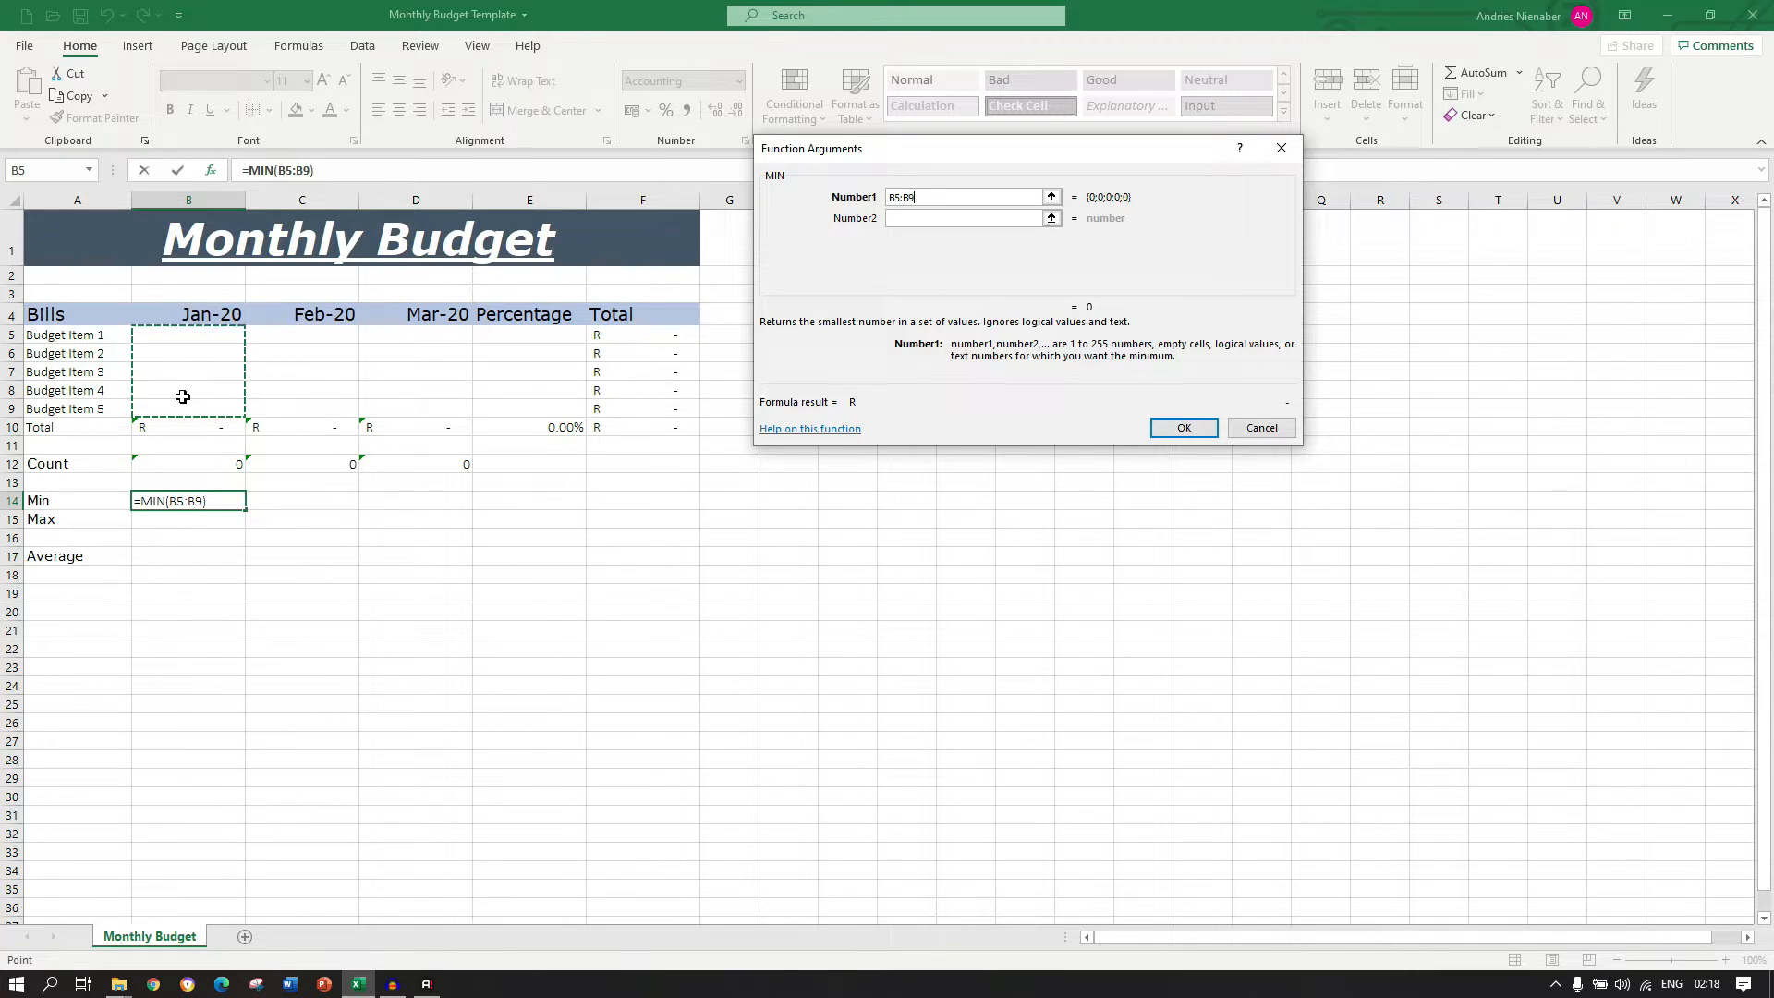
left_click(1178, 432)
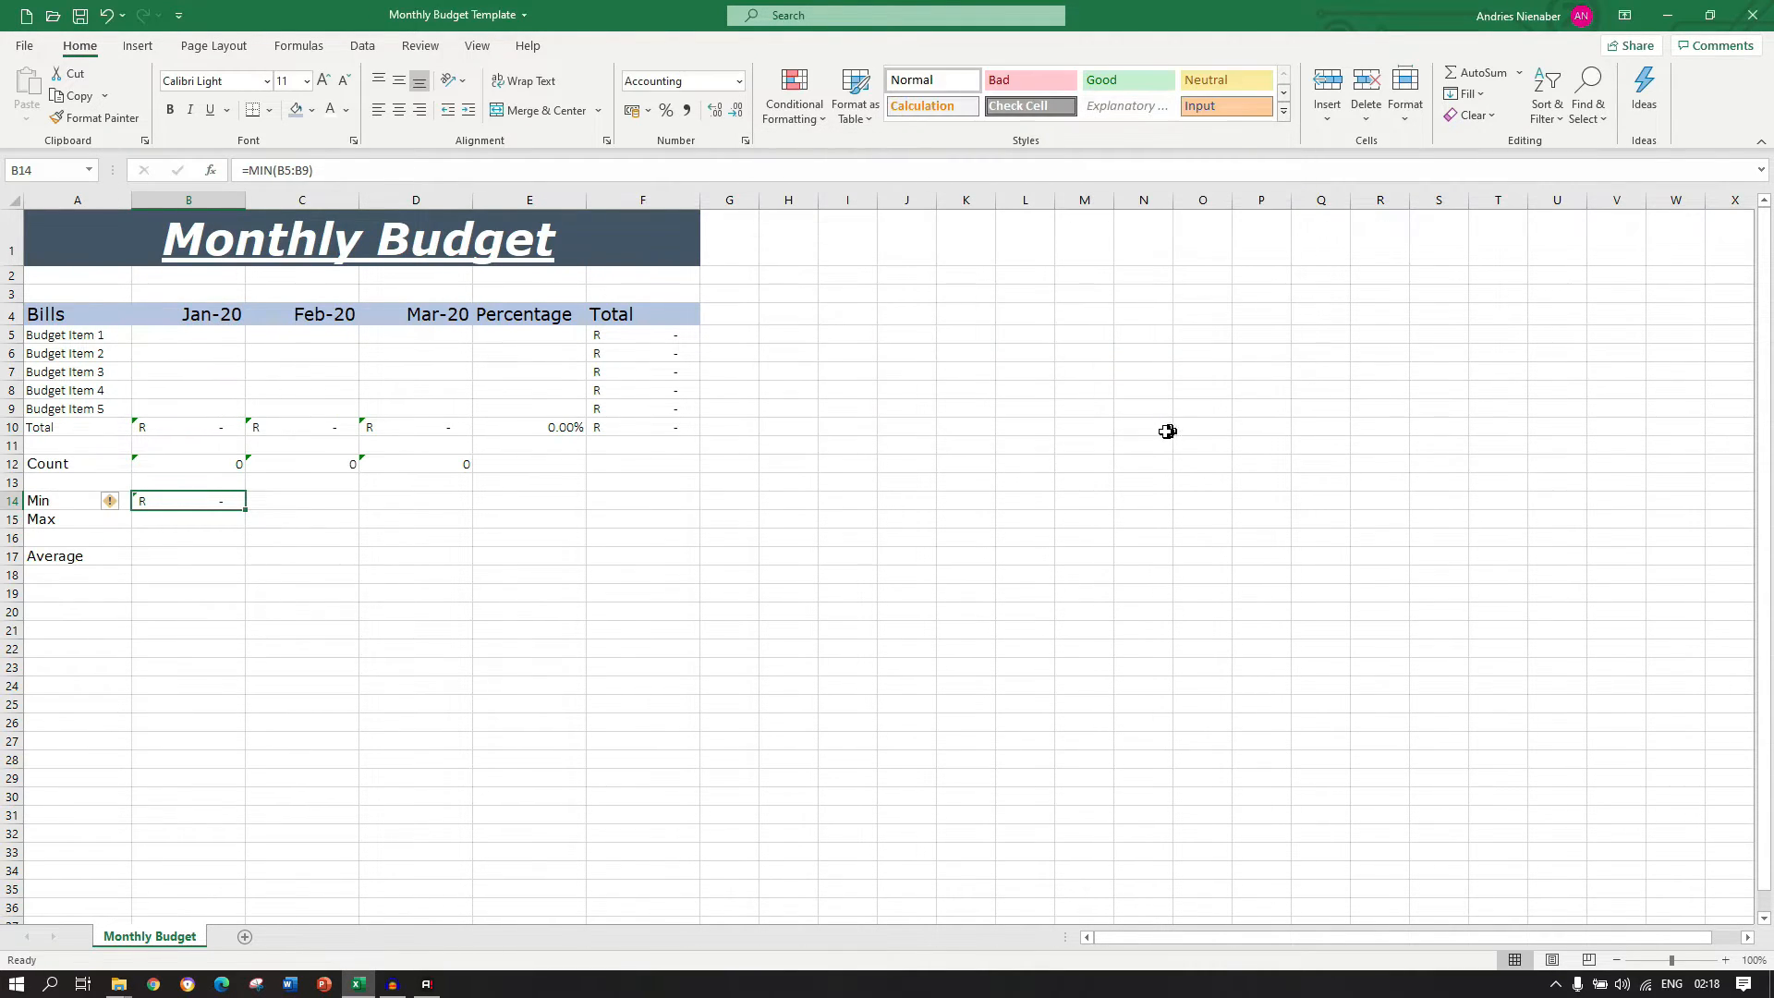
Copy the January Min formula from B14 into the February and March cells C14 and D14.
key("ctrl+c")
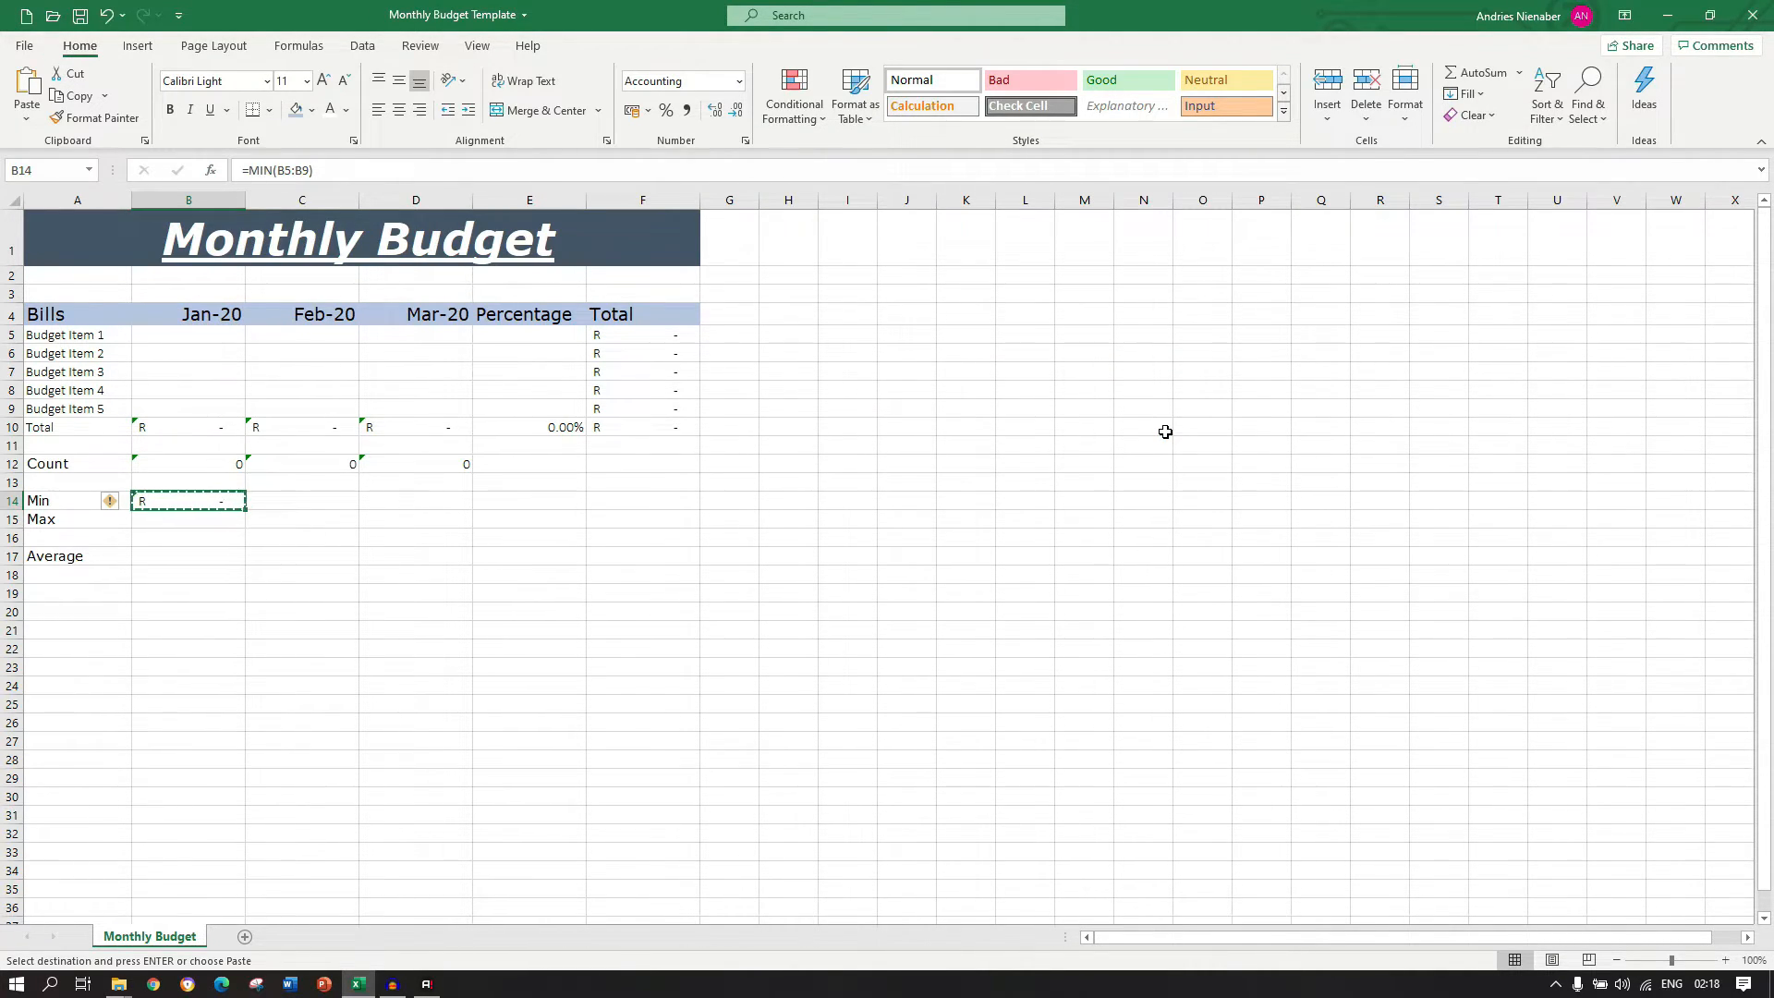
key("Right")
key("ctrl+v")
key("Right")
key("ctrl+v")
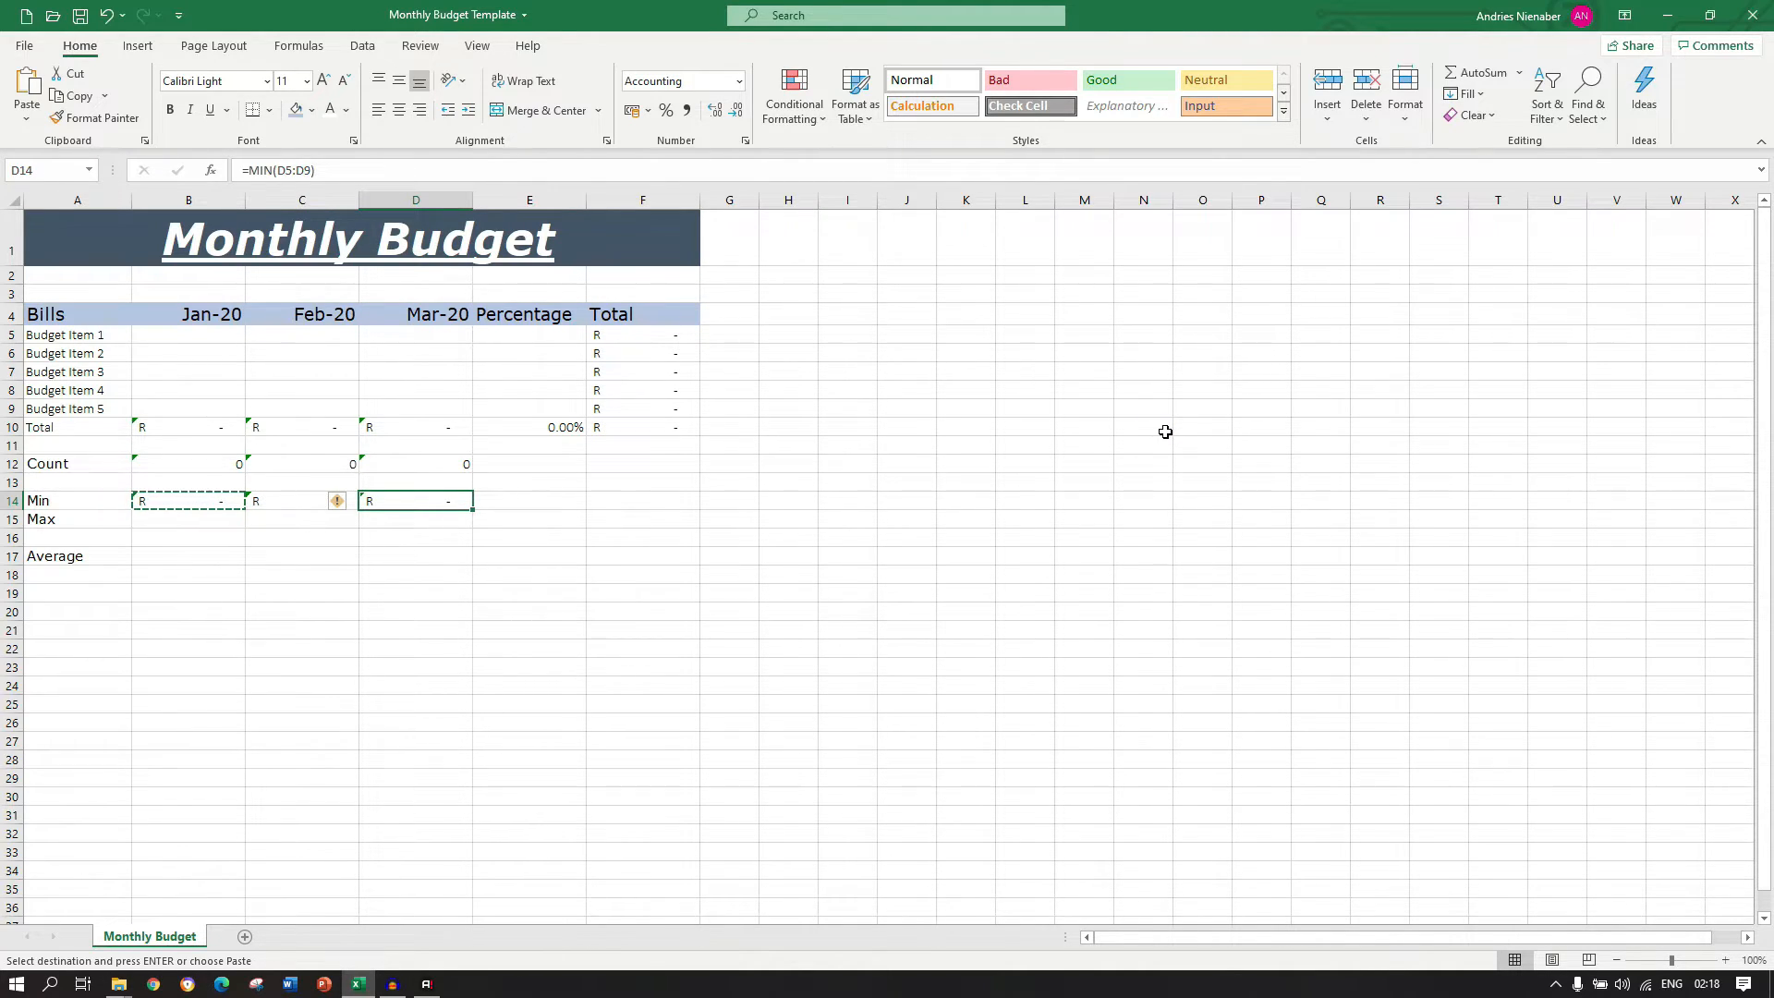
key("Escape")
Search for the MAX function and insert it in the January Max cell B15 with the range B5:B9.
key("Down")
key("Left")
key("Left")
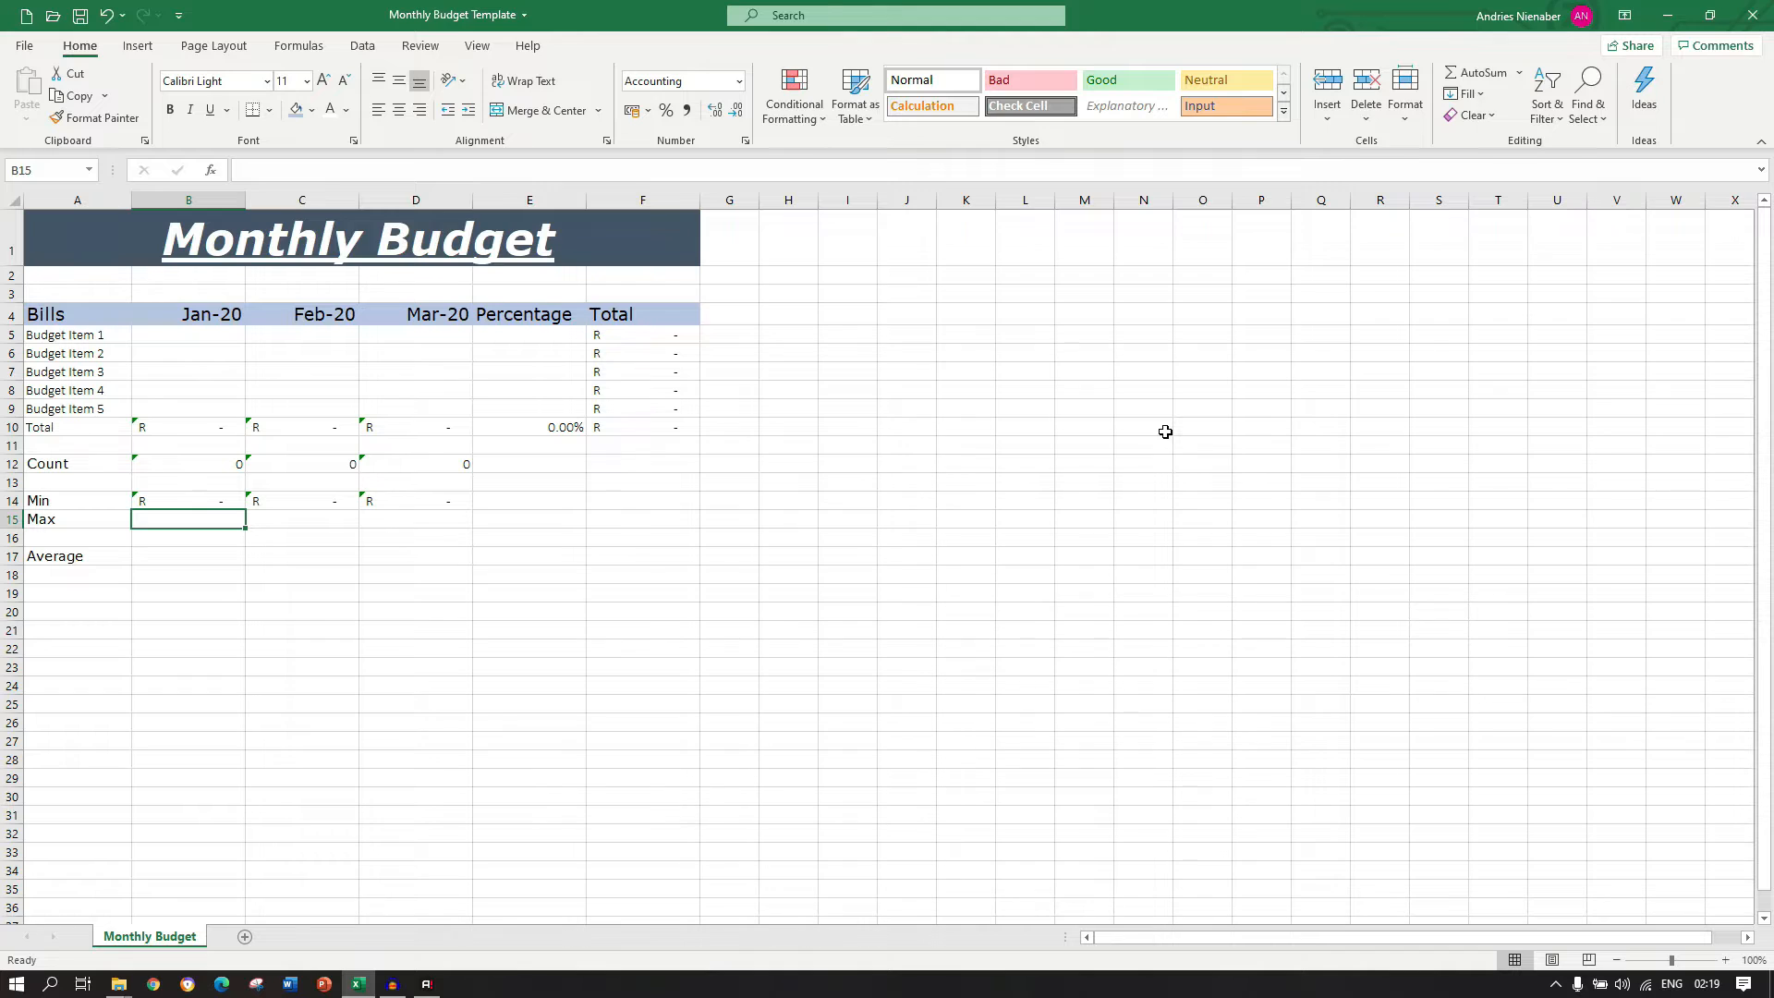
left_click(209, 171)
scroll(1105, 300, "down", 1)
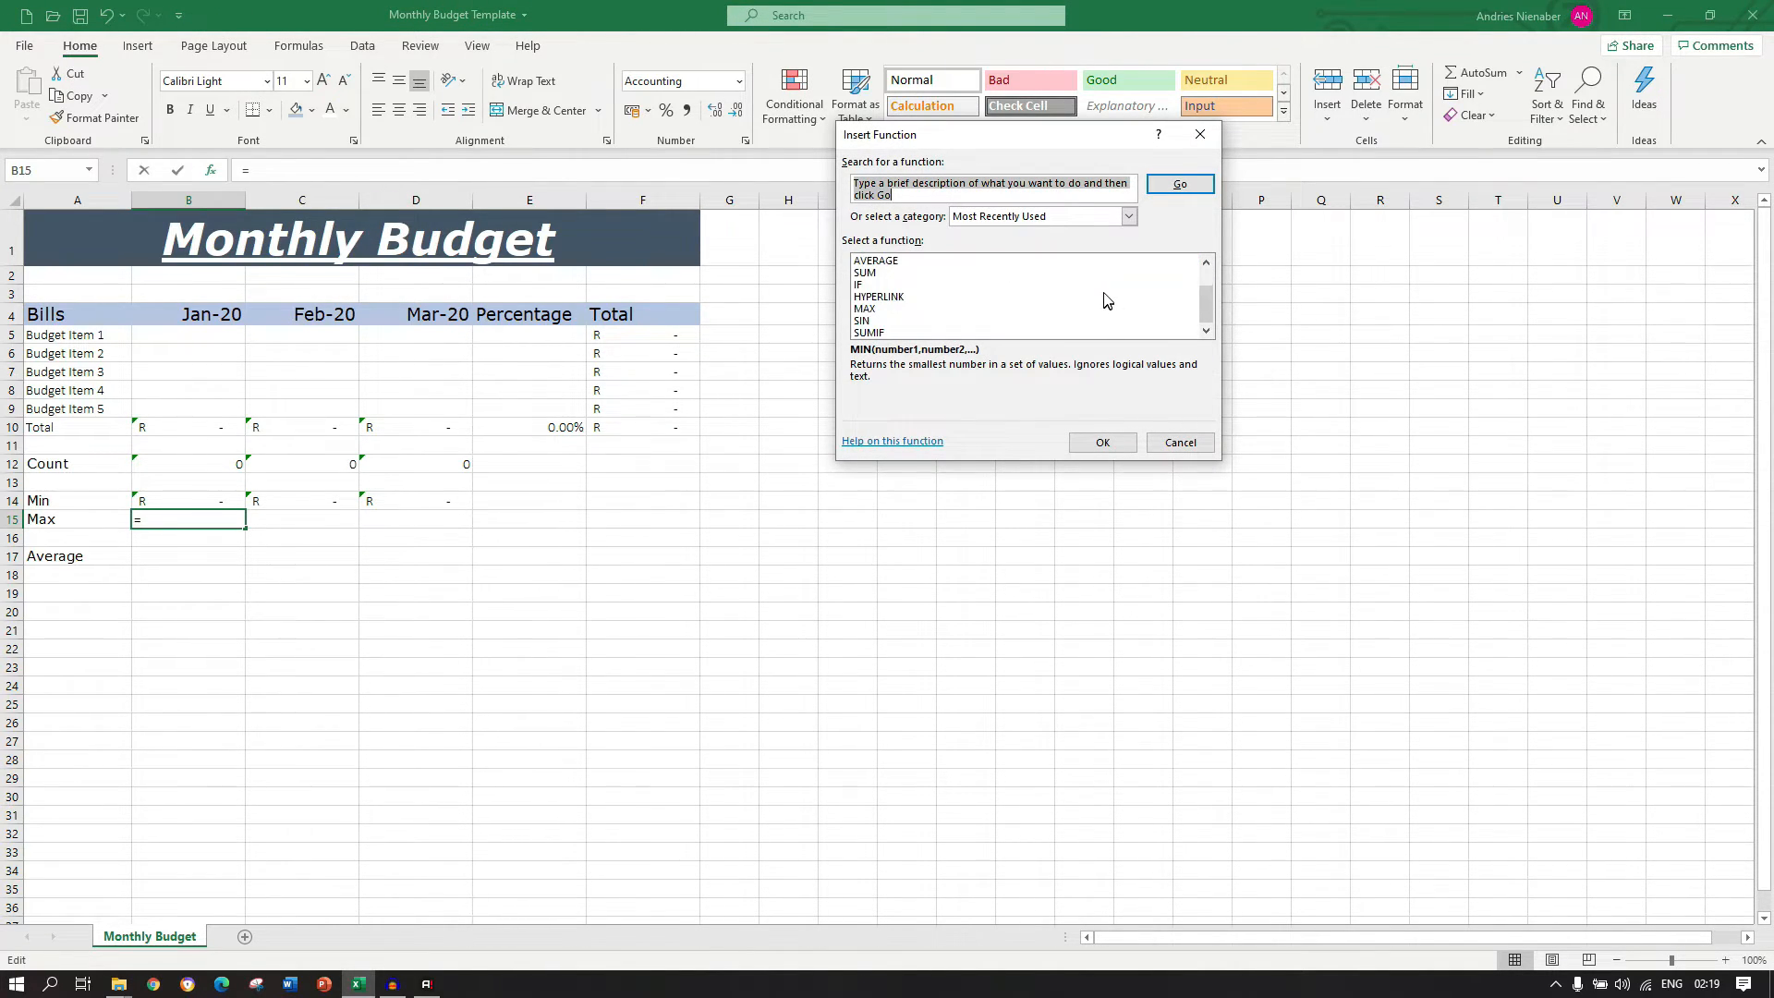
scroll(1105, 300, "up", 1)
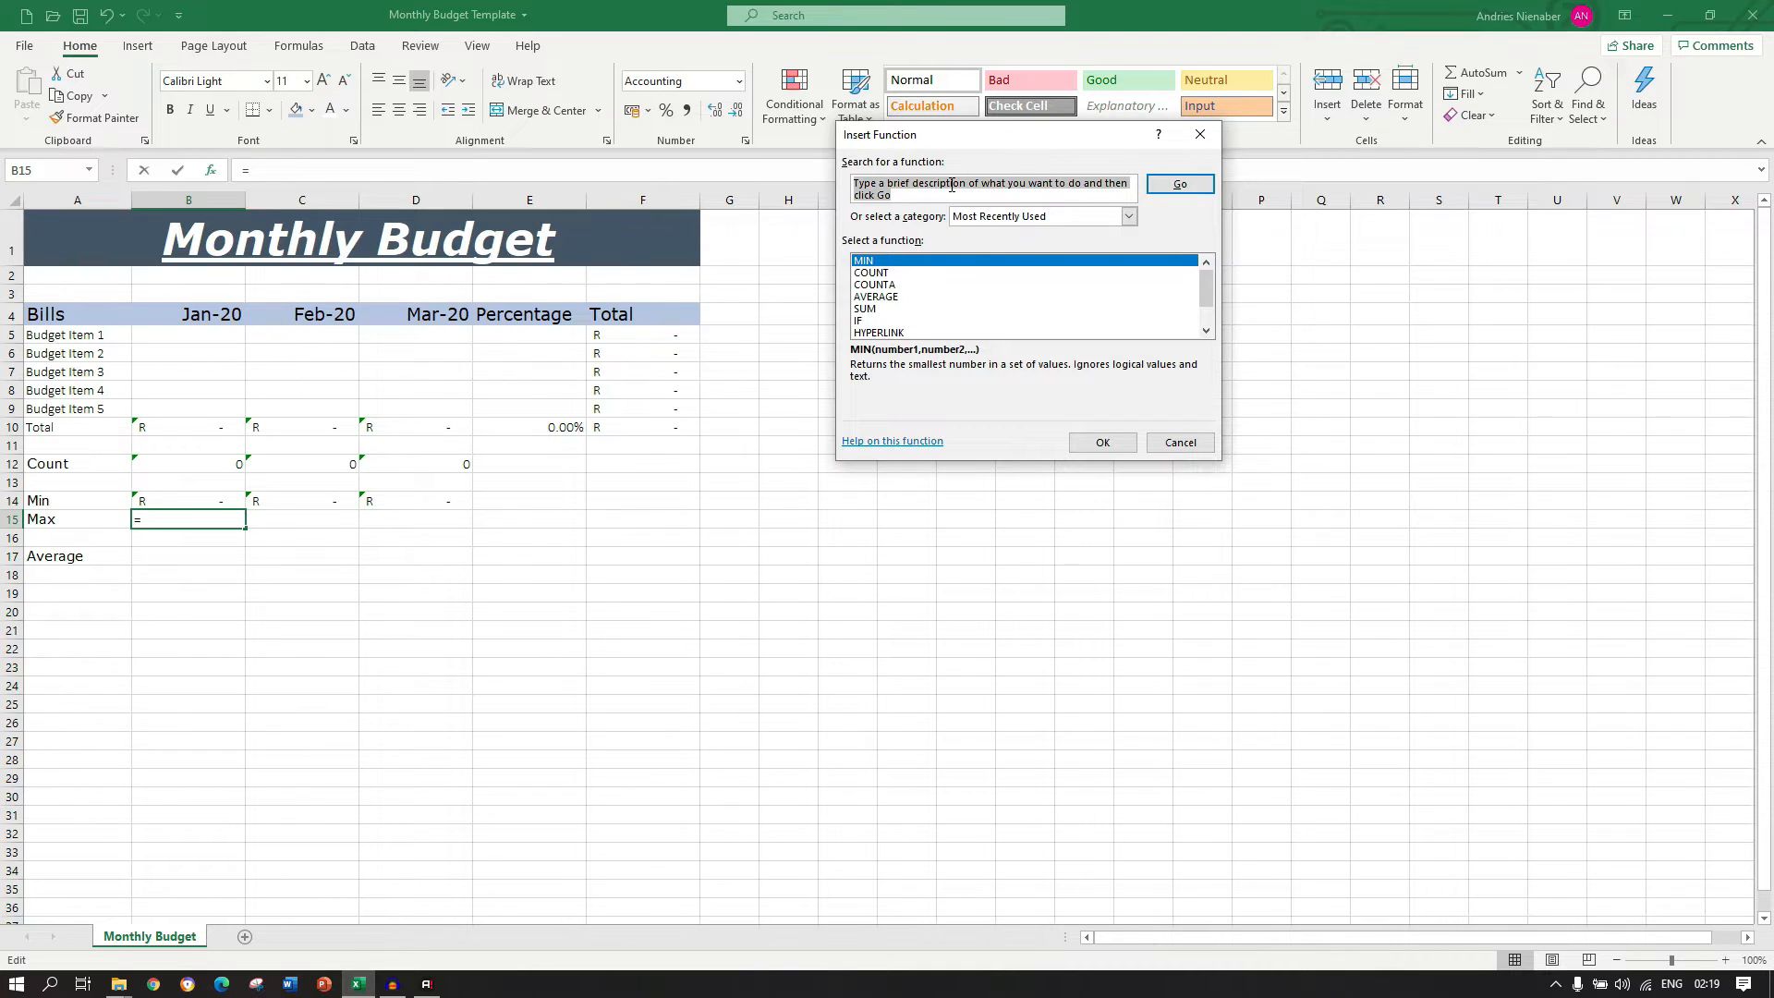
type("max")
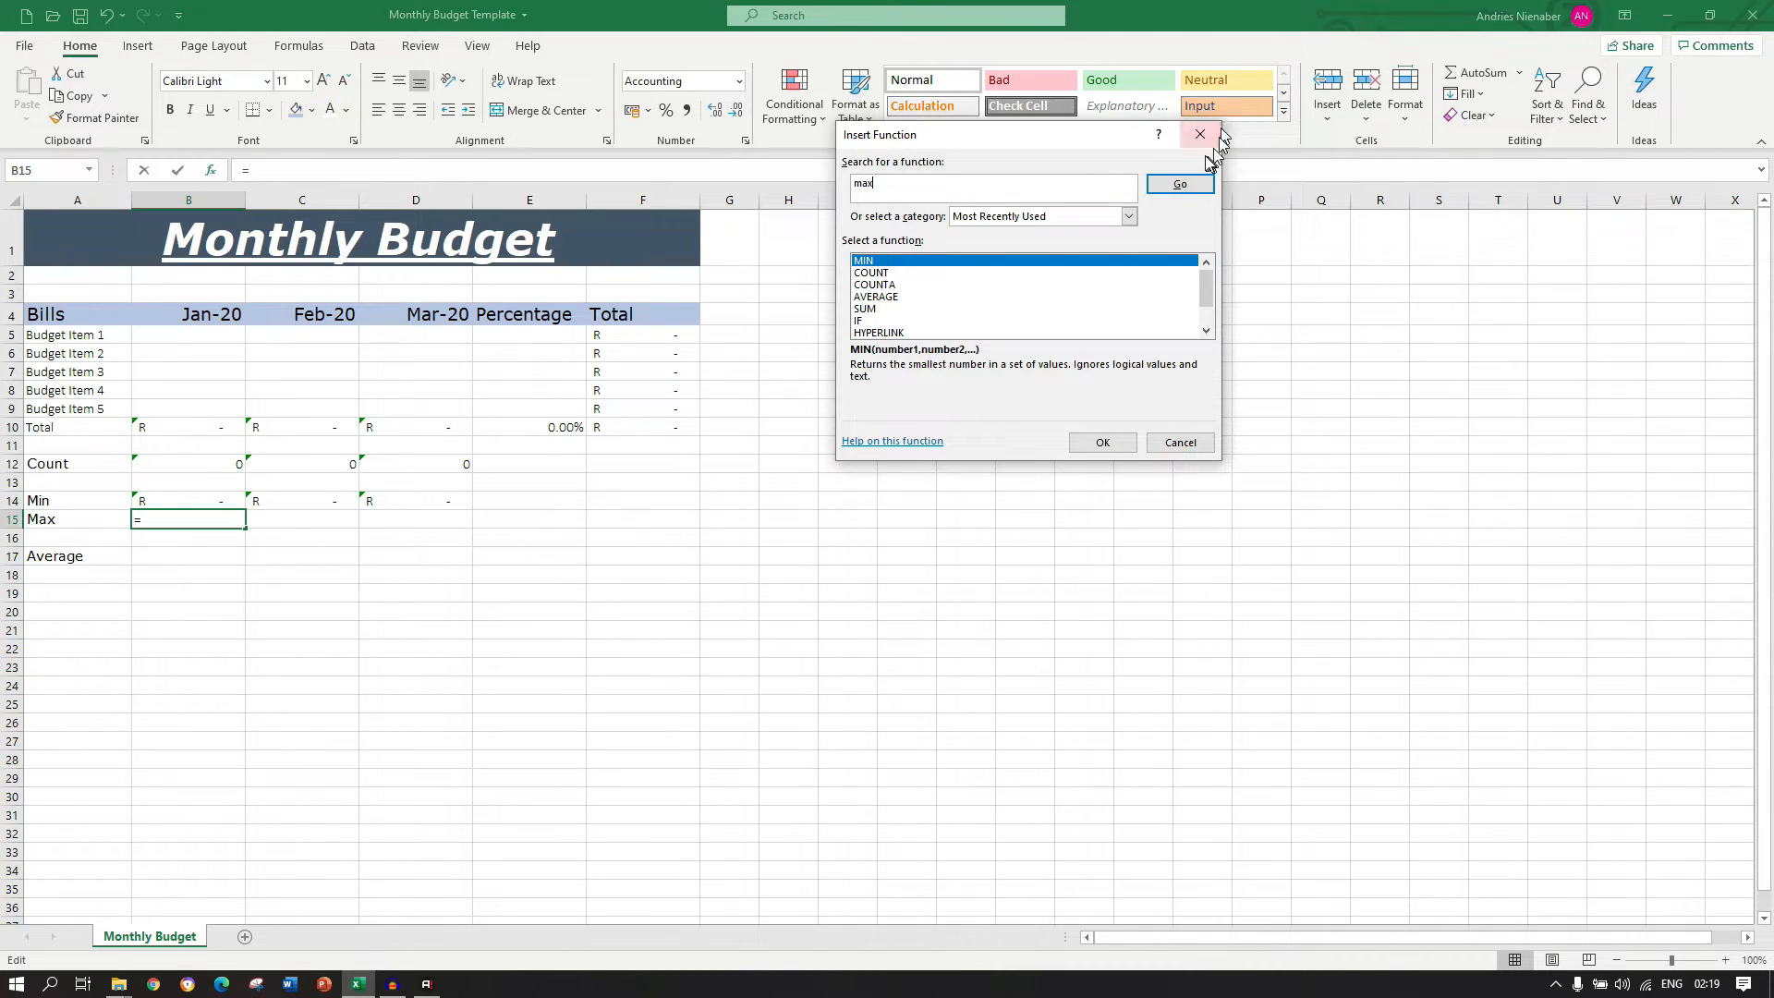
left_click(1179, 187)
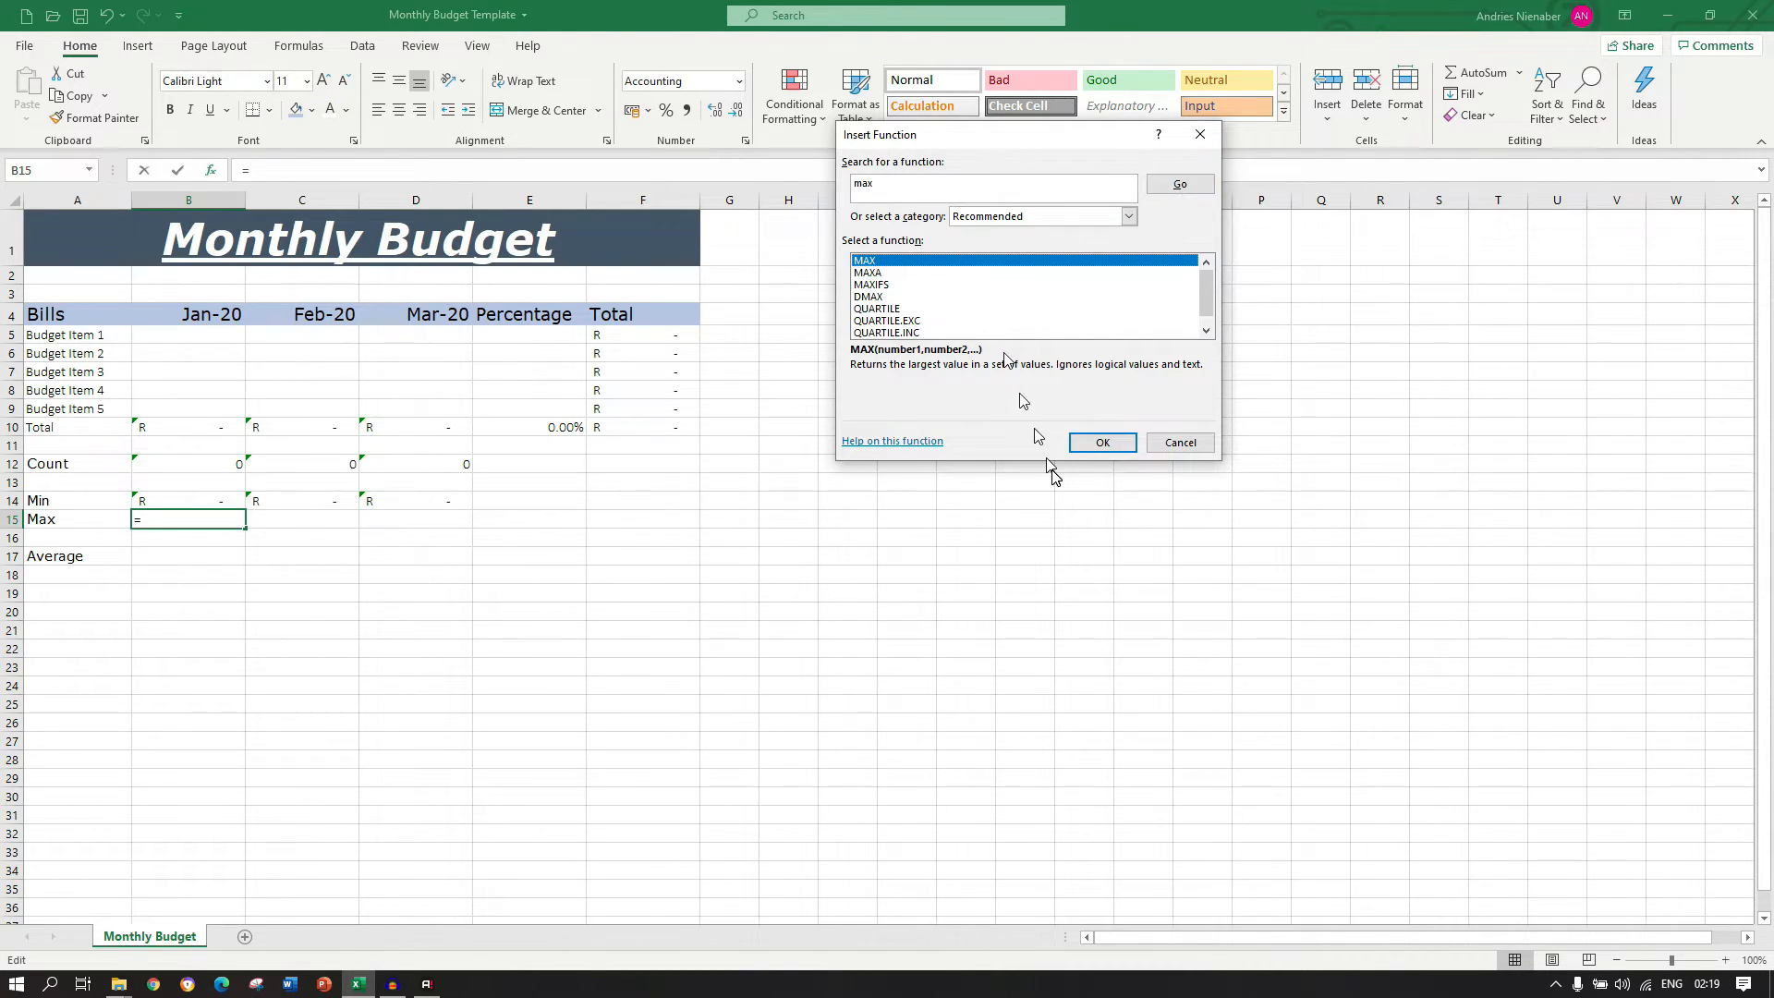
left_click(1099, 442)
left_click_drag(144, 334, 178, 398)
key("Return")
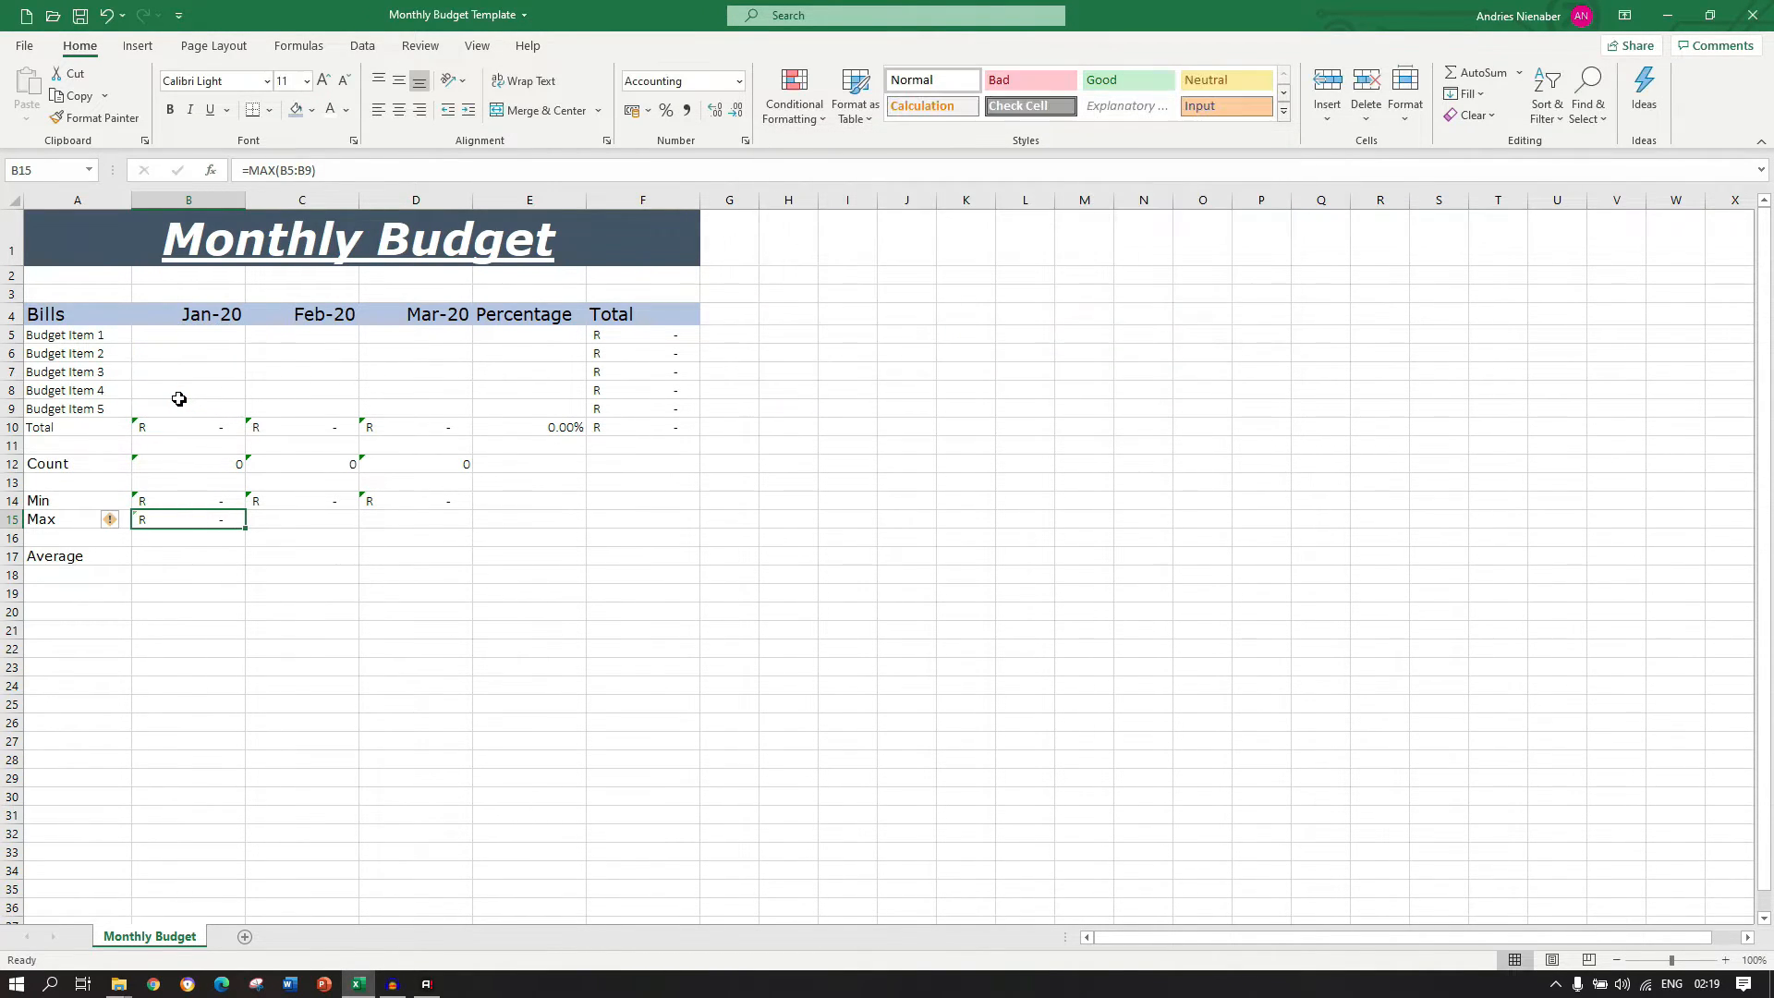
Copy the January Max formula from B15 into the February and March cells C15 and D15.
key("ctrl+c")
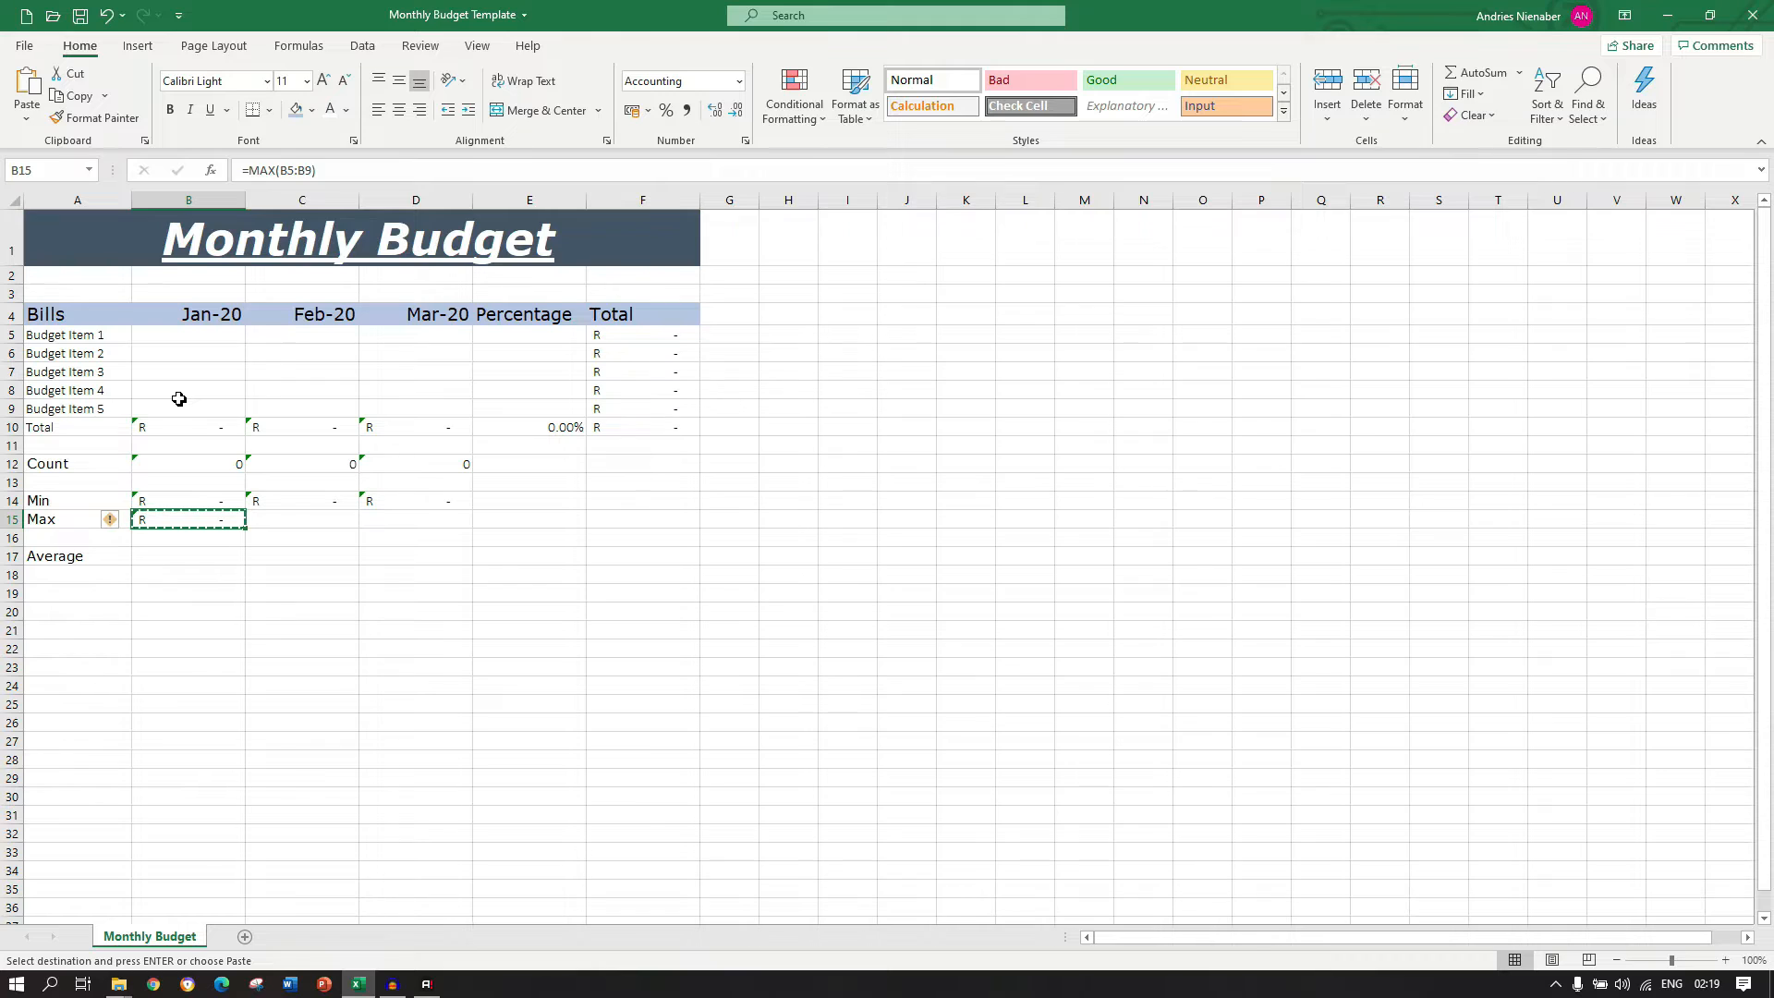
key("Right")
key("ctrl+v")
key("Right")
key("ctrl+v")
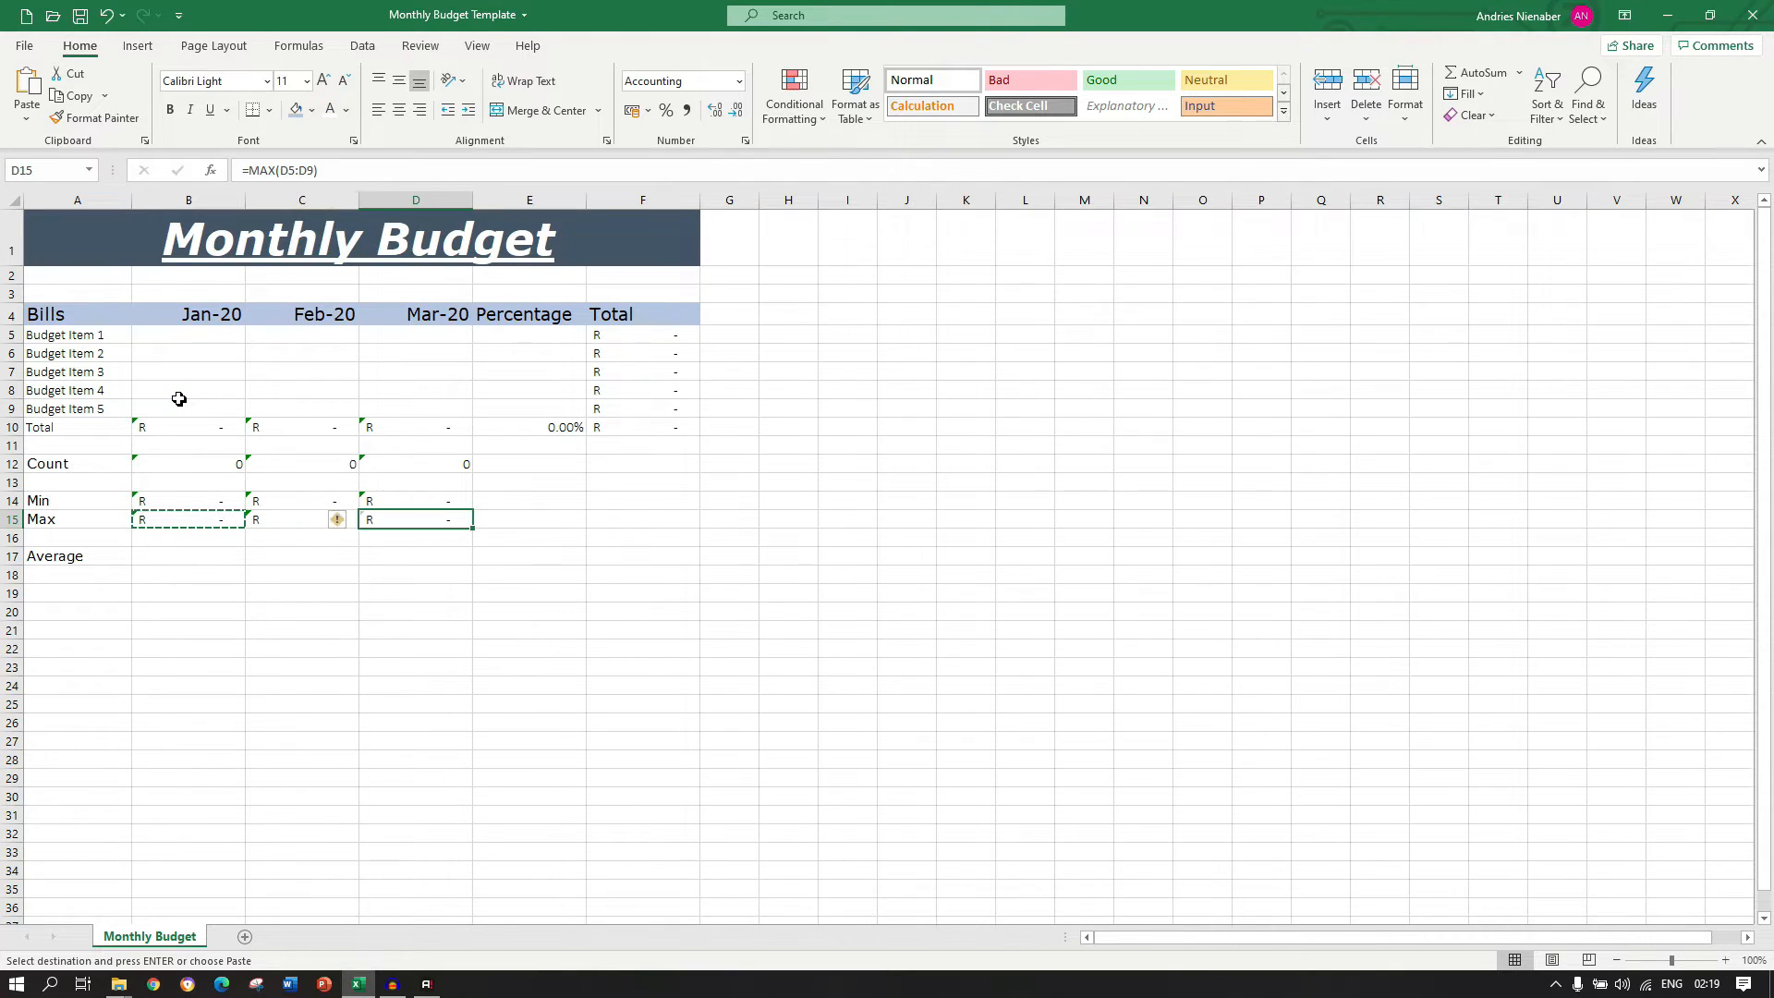
key("Escape")
Insert an AVERAGE function in the January Average cell B17 over the budget item amounts in B5:B9.
key("Down")
key("Down")
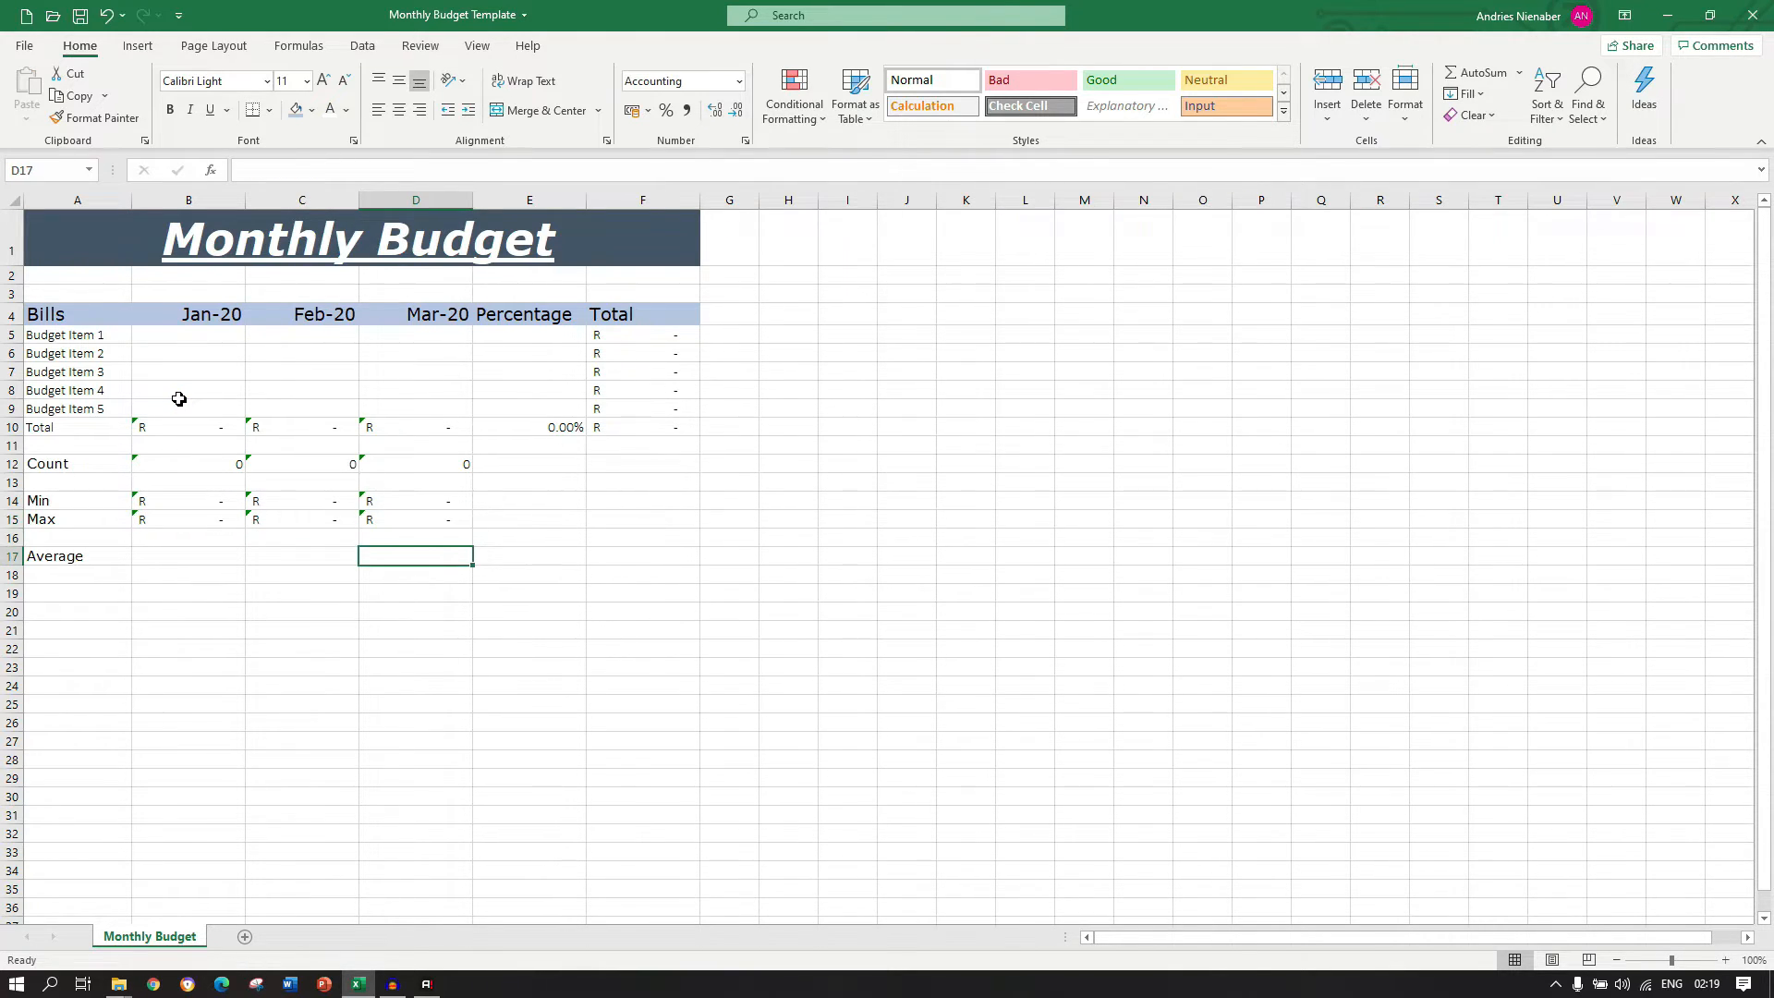
key("Left")
key("Left")
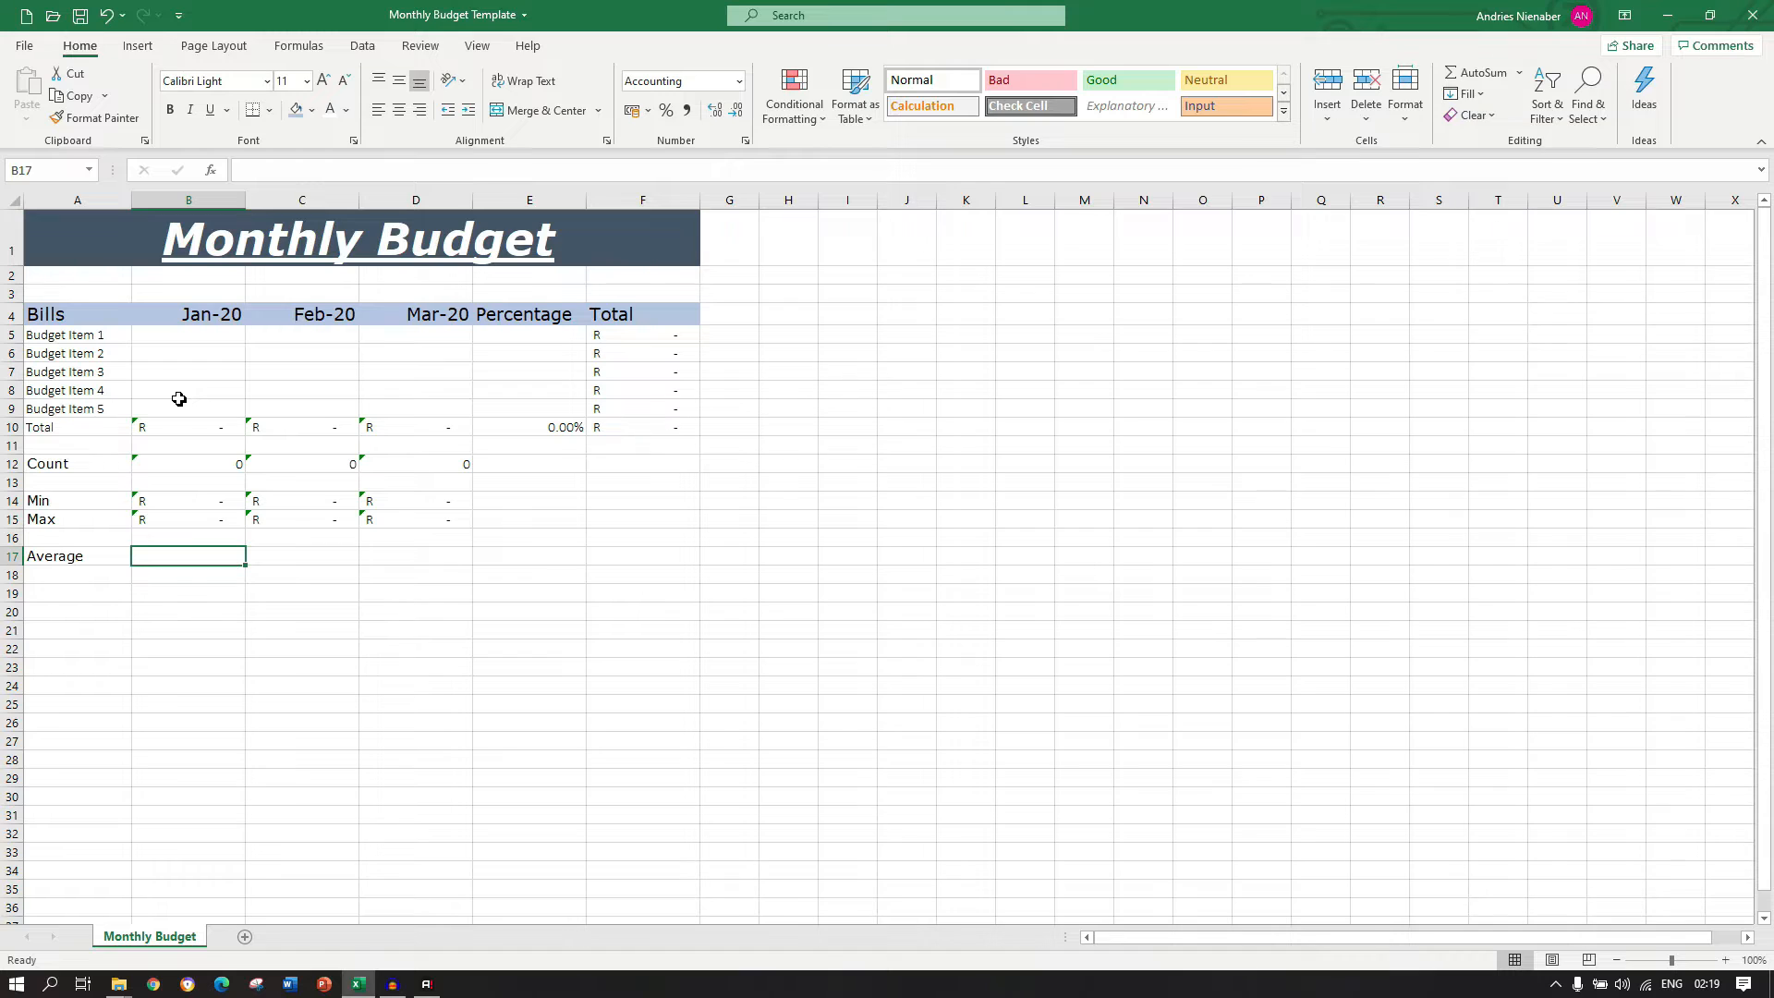
left_click(216, 171)
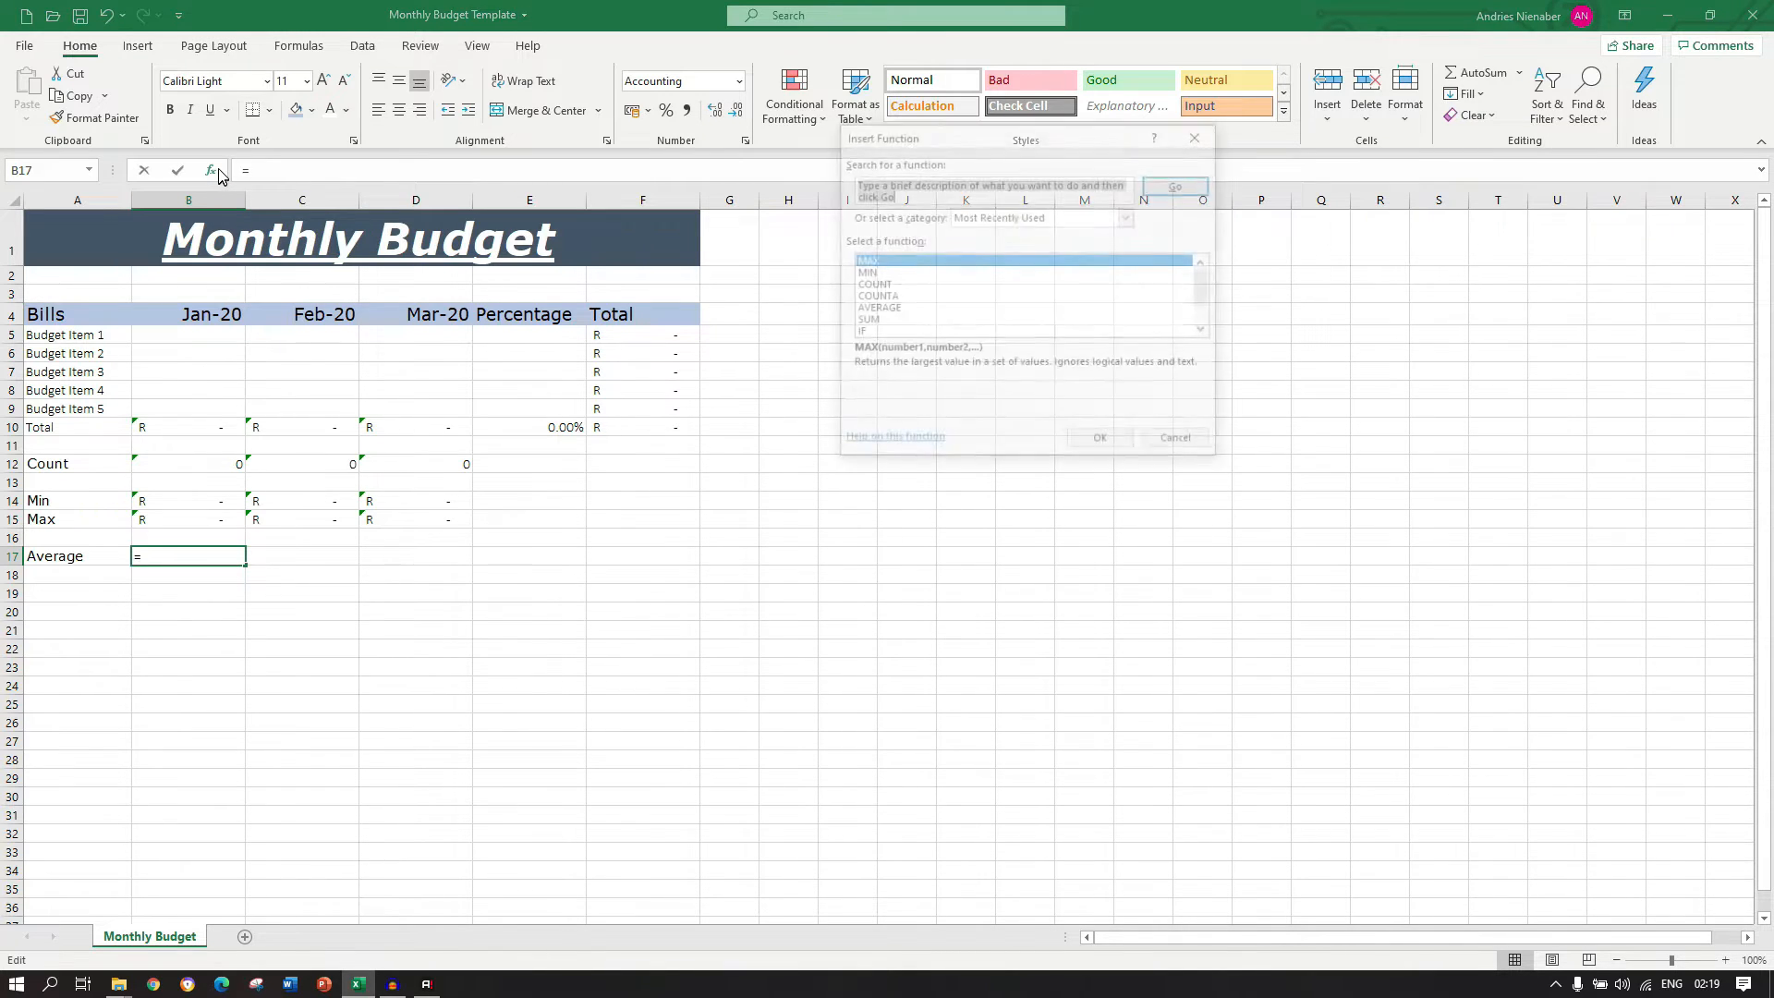
left_click(924, 308)
left_click(1102, 441)
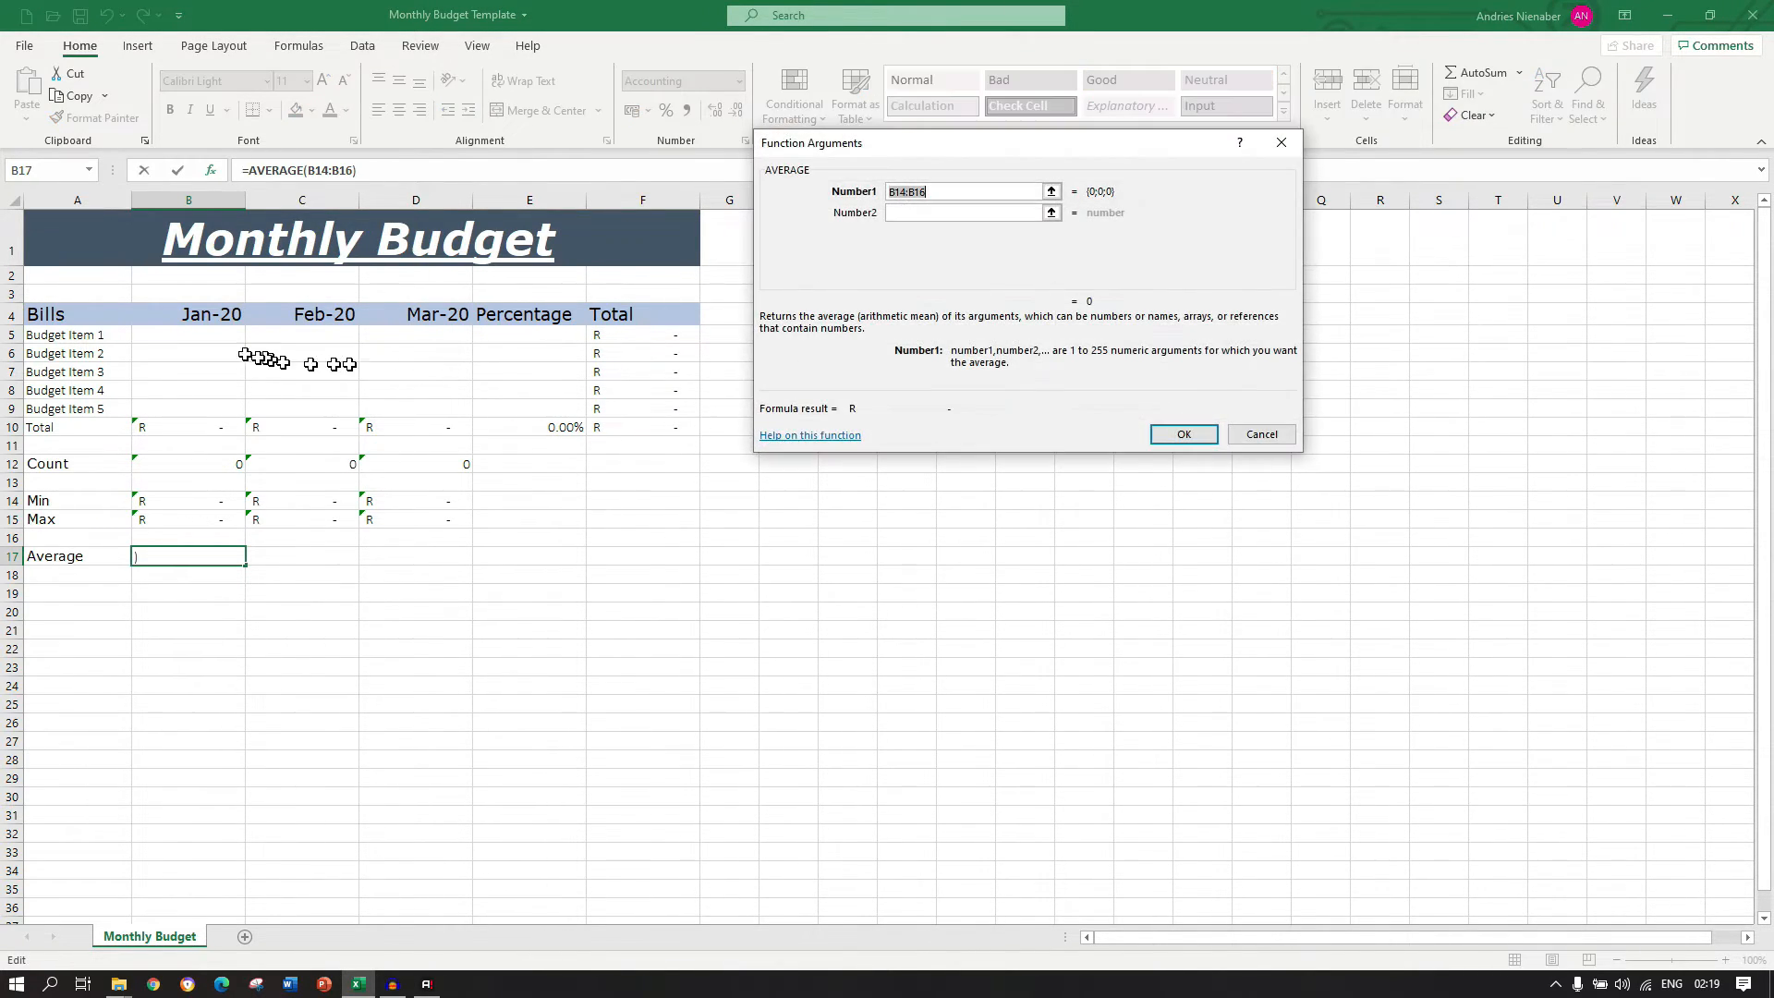
left_click_drag(204, 342, 186, 400)
left_click(1164, 445)
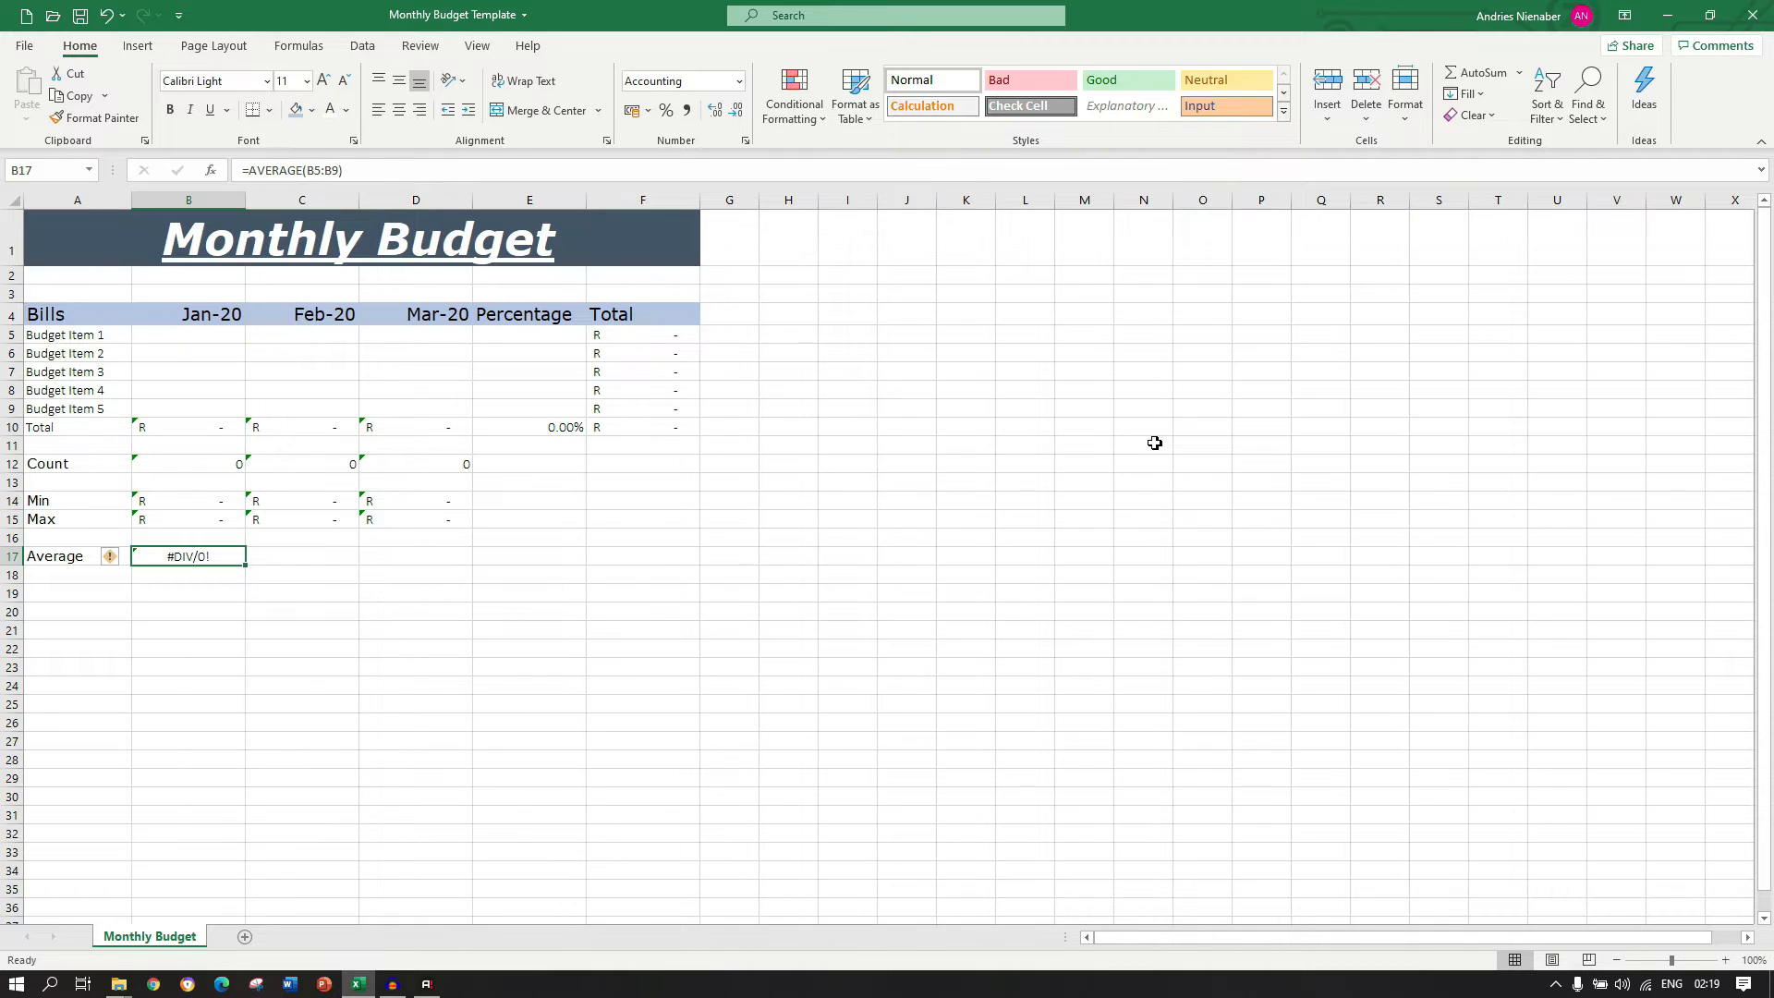
Copy the January Average formula from B17 into the February and March cells C17 and D17.
key("ctrl+c")
key("Right")
key("ctrl+v")
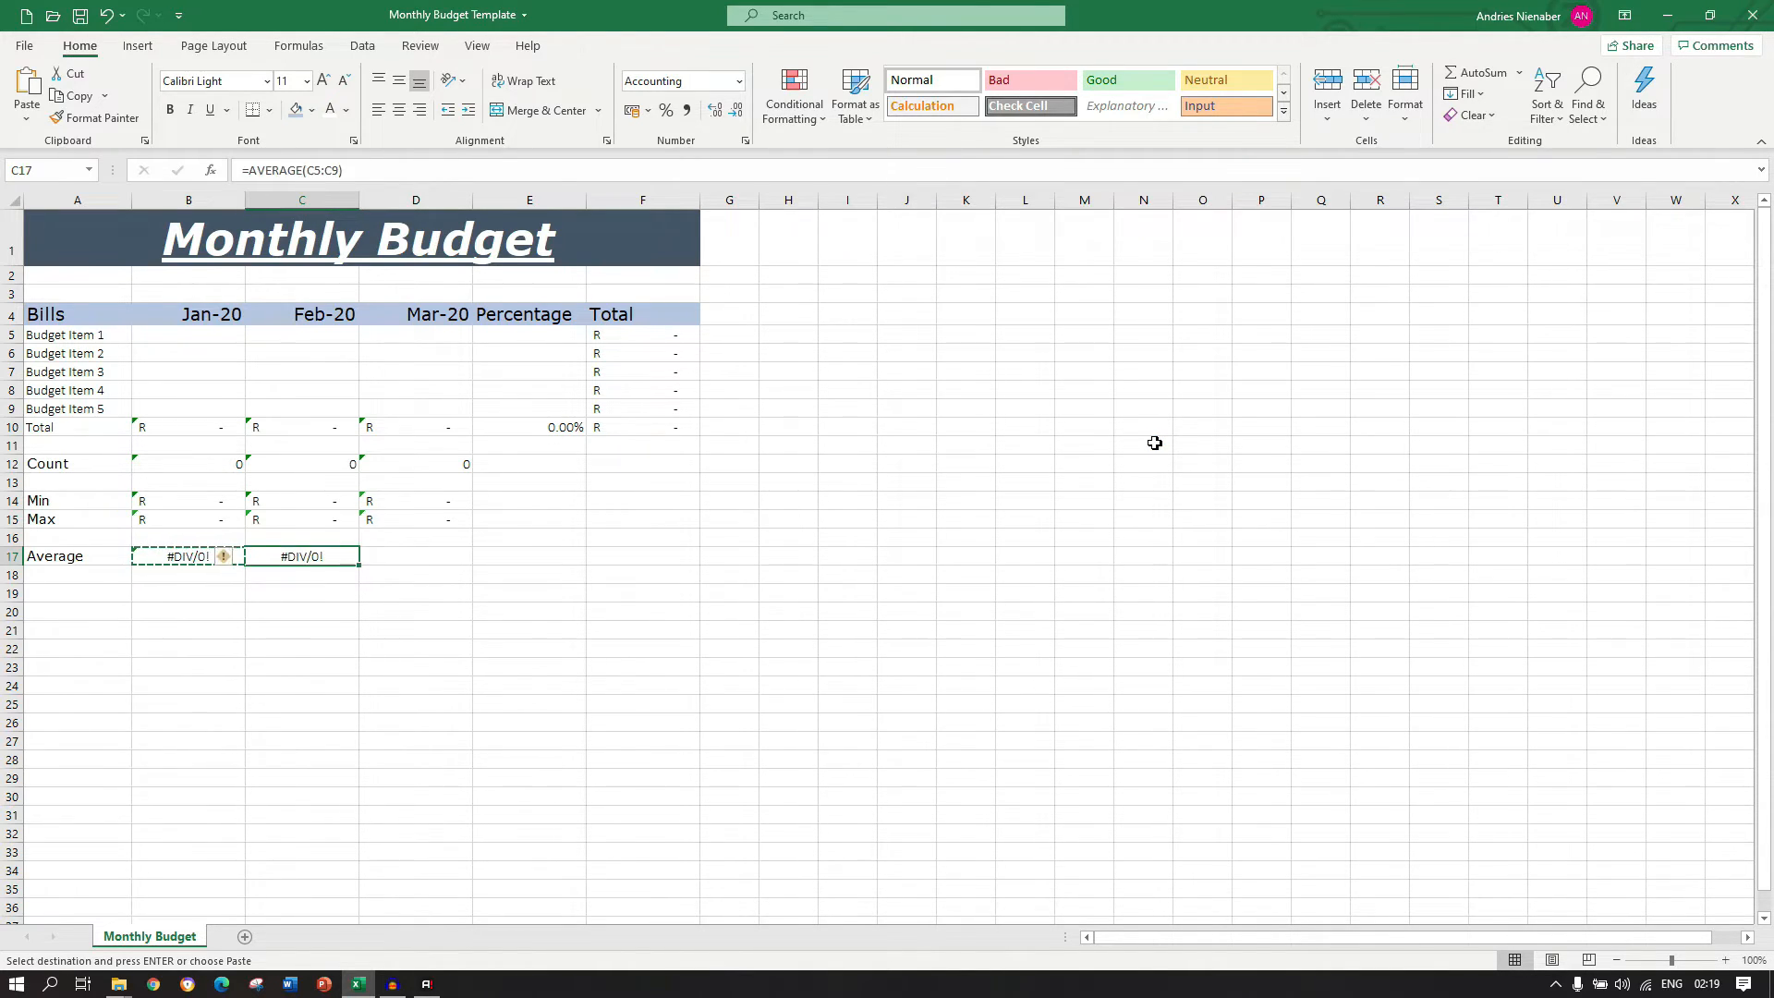
key("Right")
key("ctrl+v")
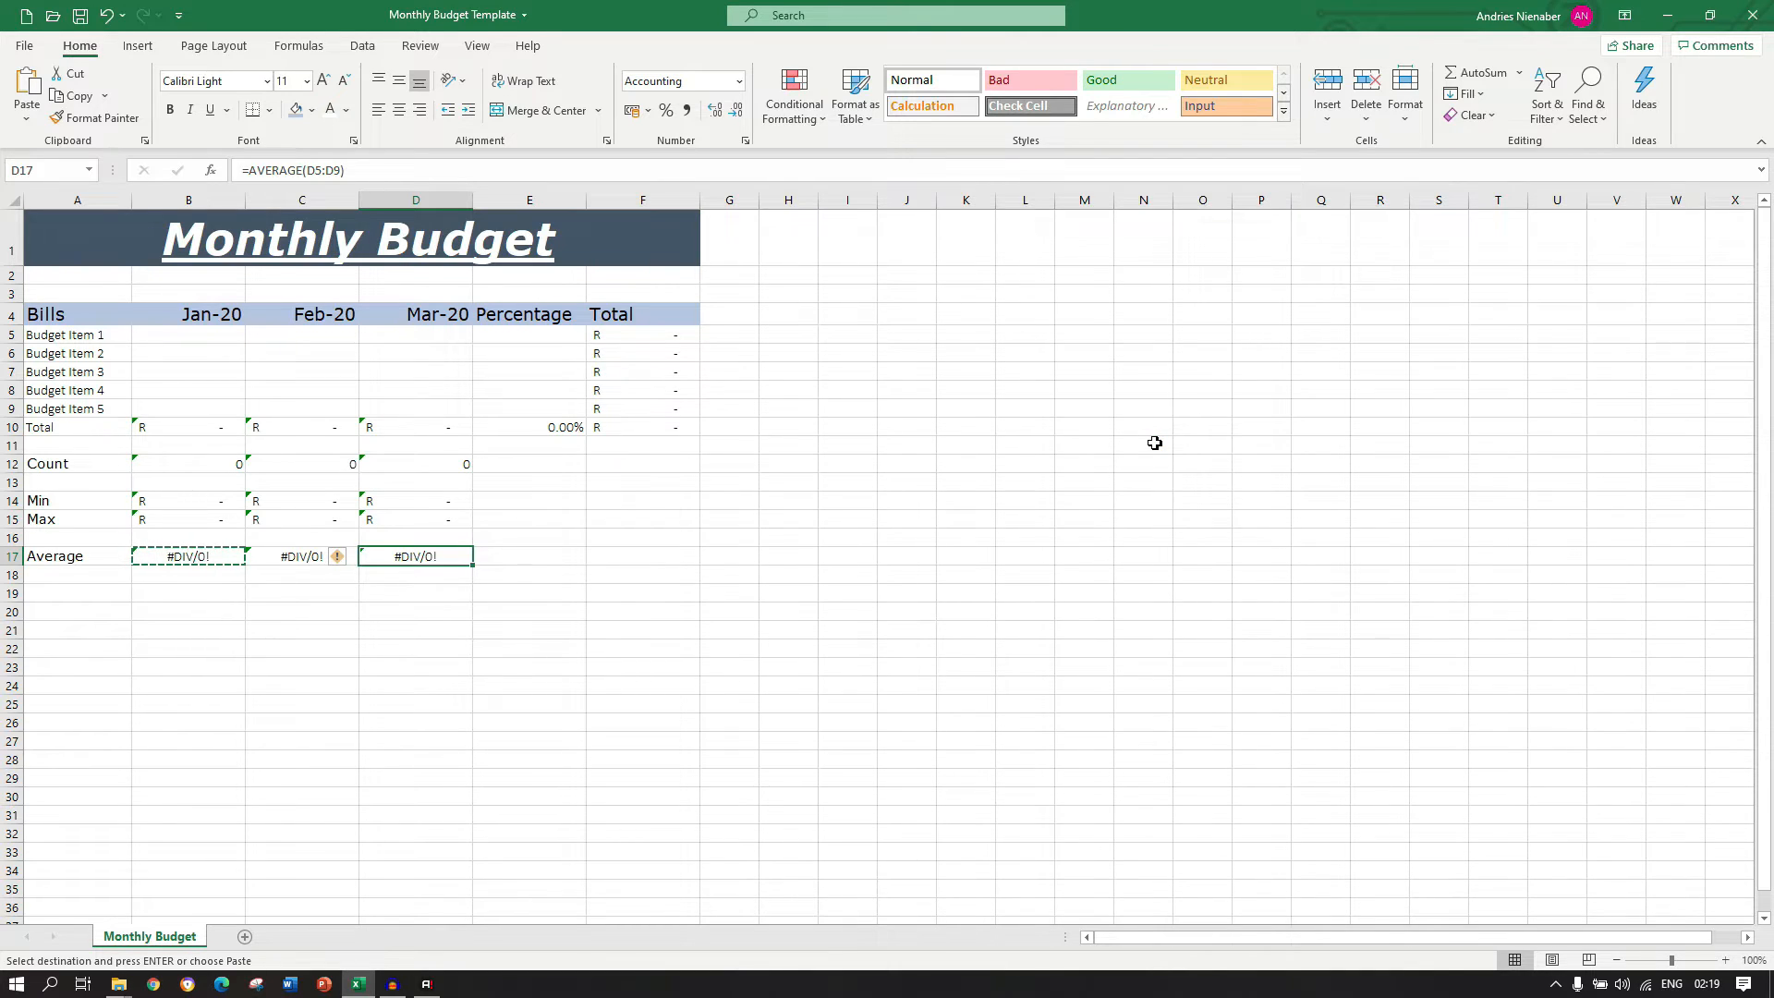
key("Escape")
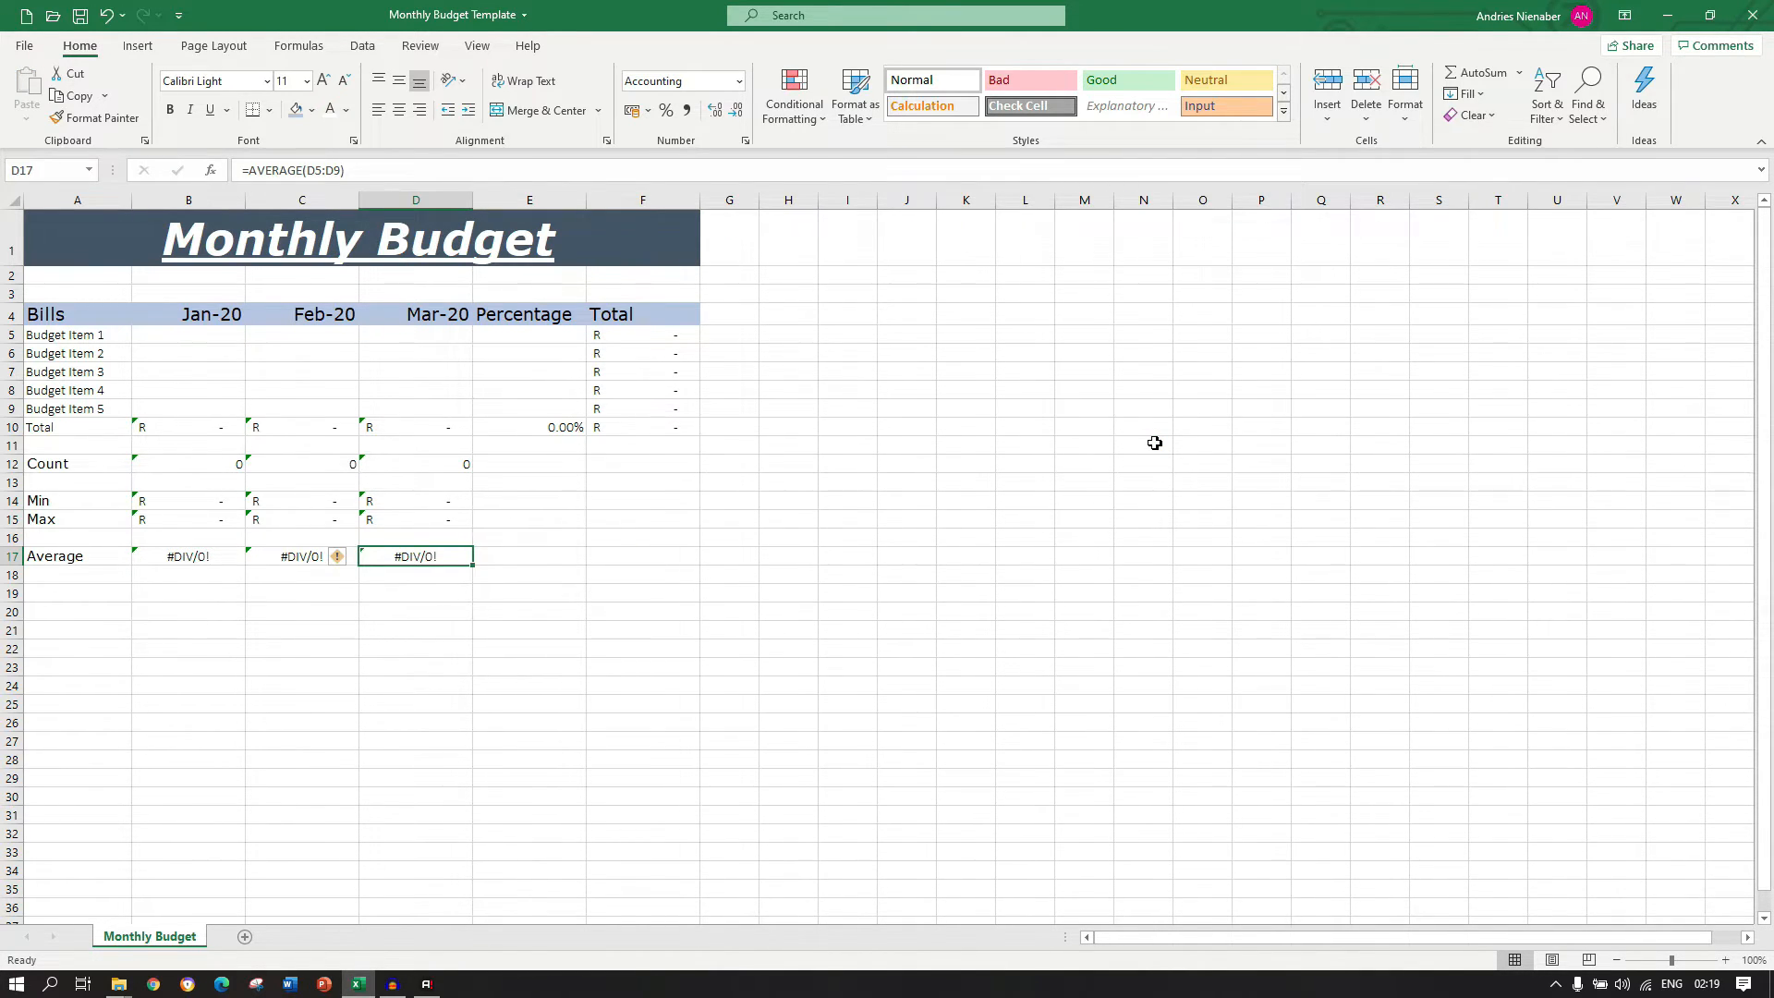
Format the Percentage cells E5:E9 with the Percent style and enter the formula =F5/F10 in E5 for Budget Item 1.
left_click_drag(573, 336, 564, 408)
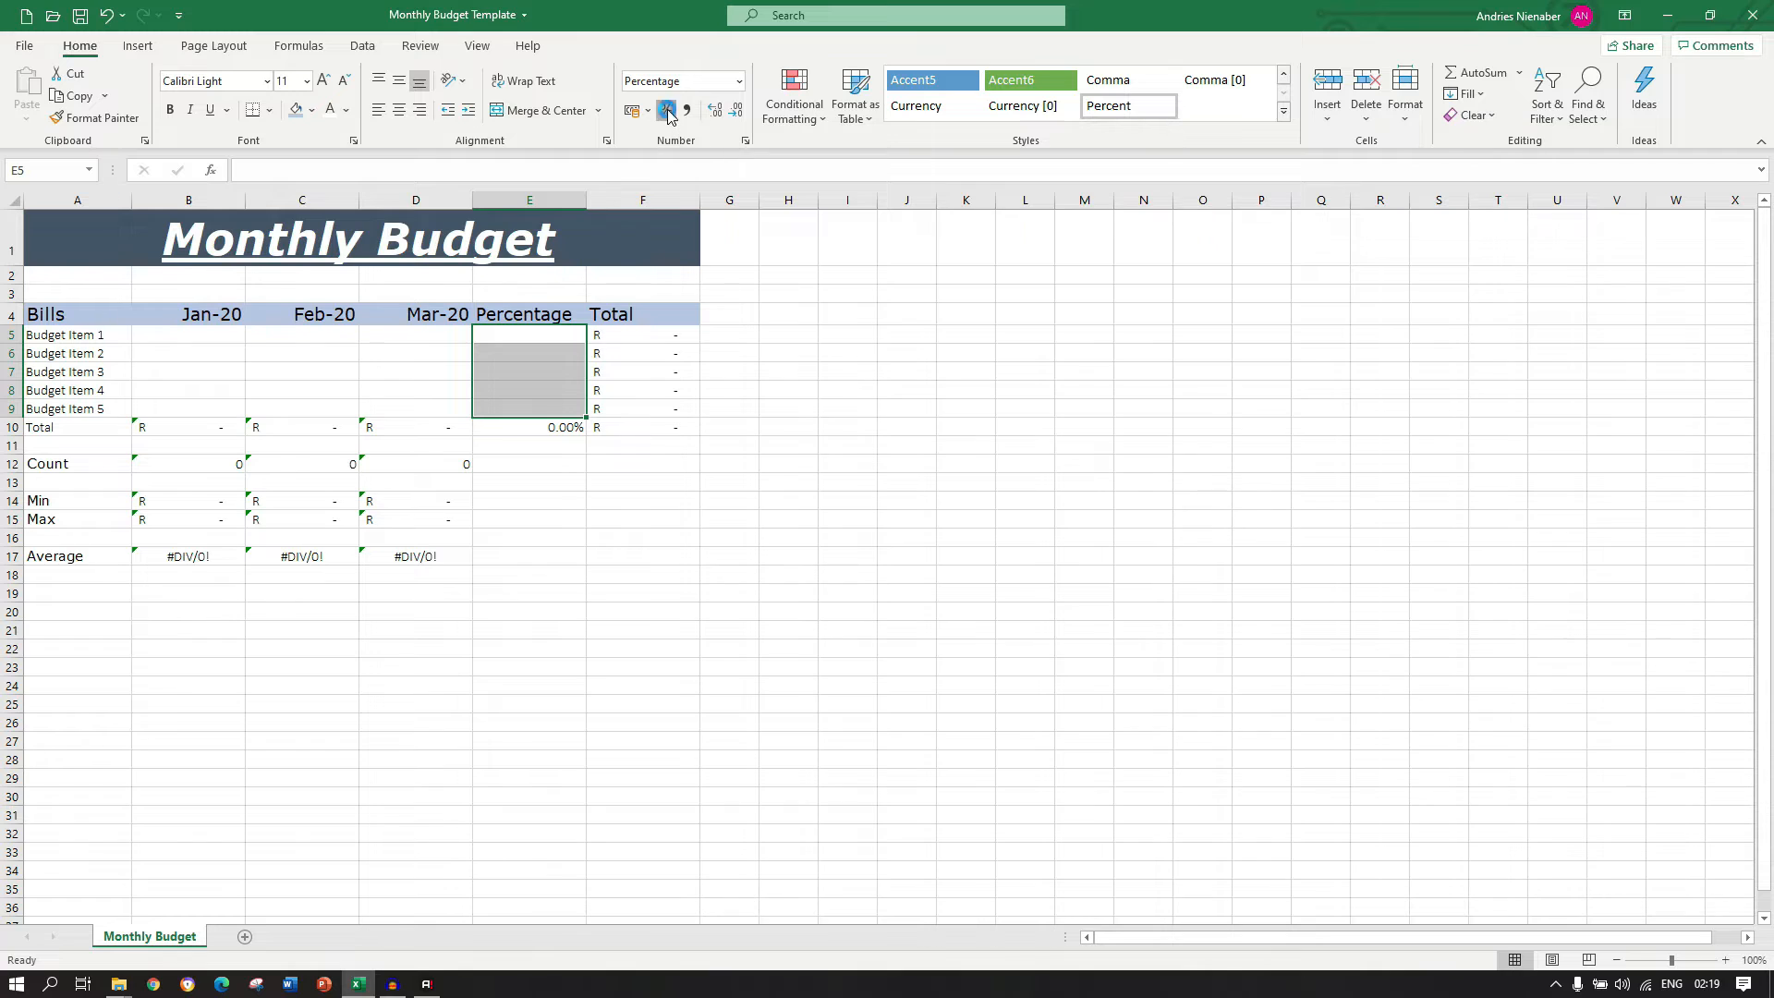
left_click(545, 338)
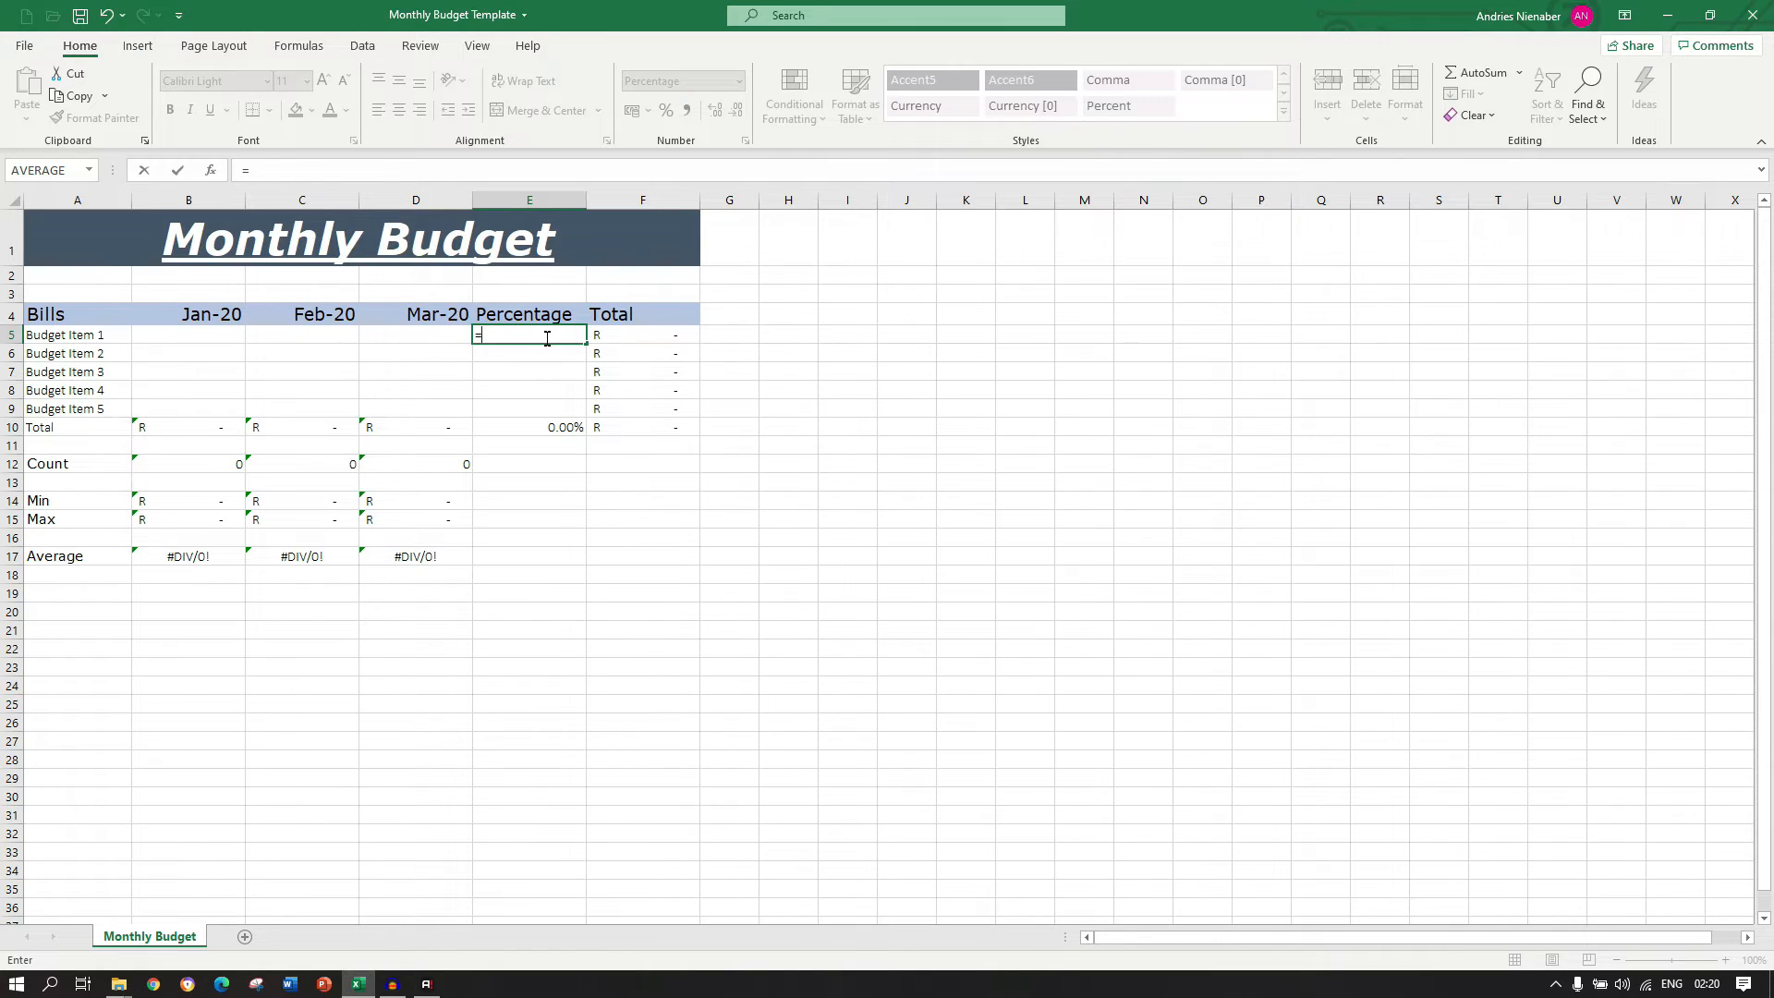
key("Right")
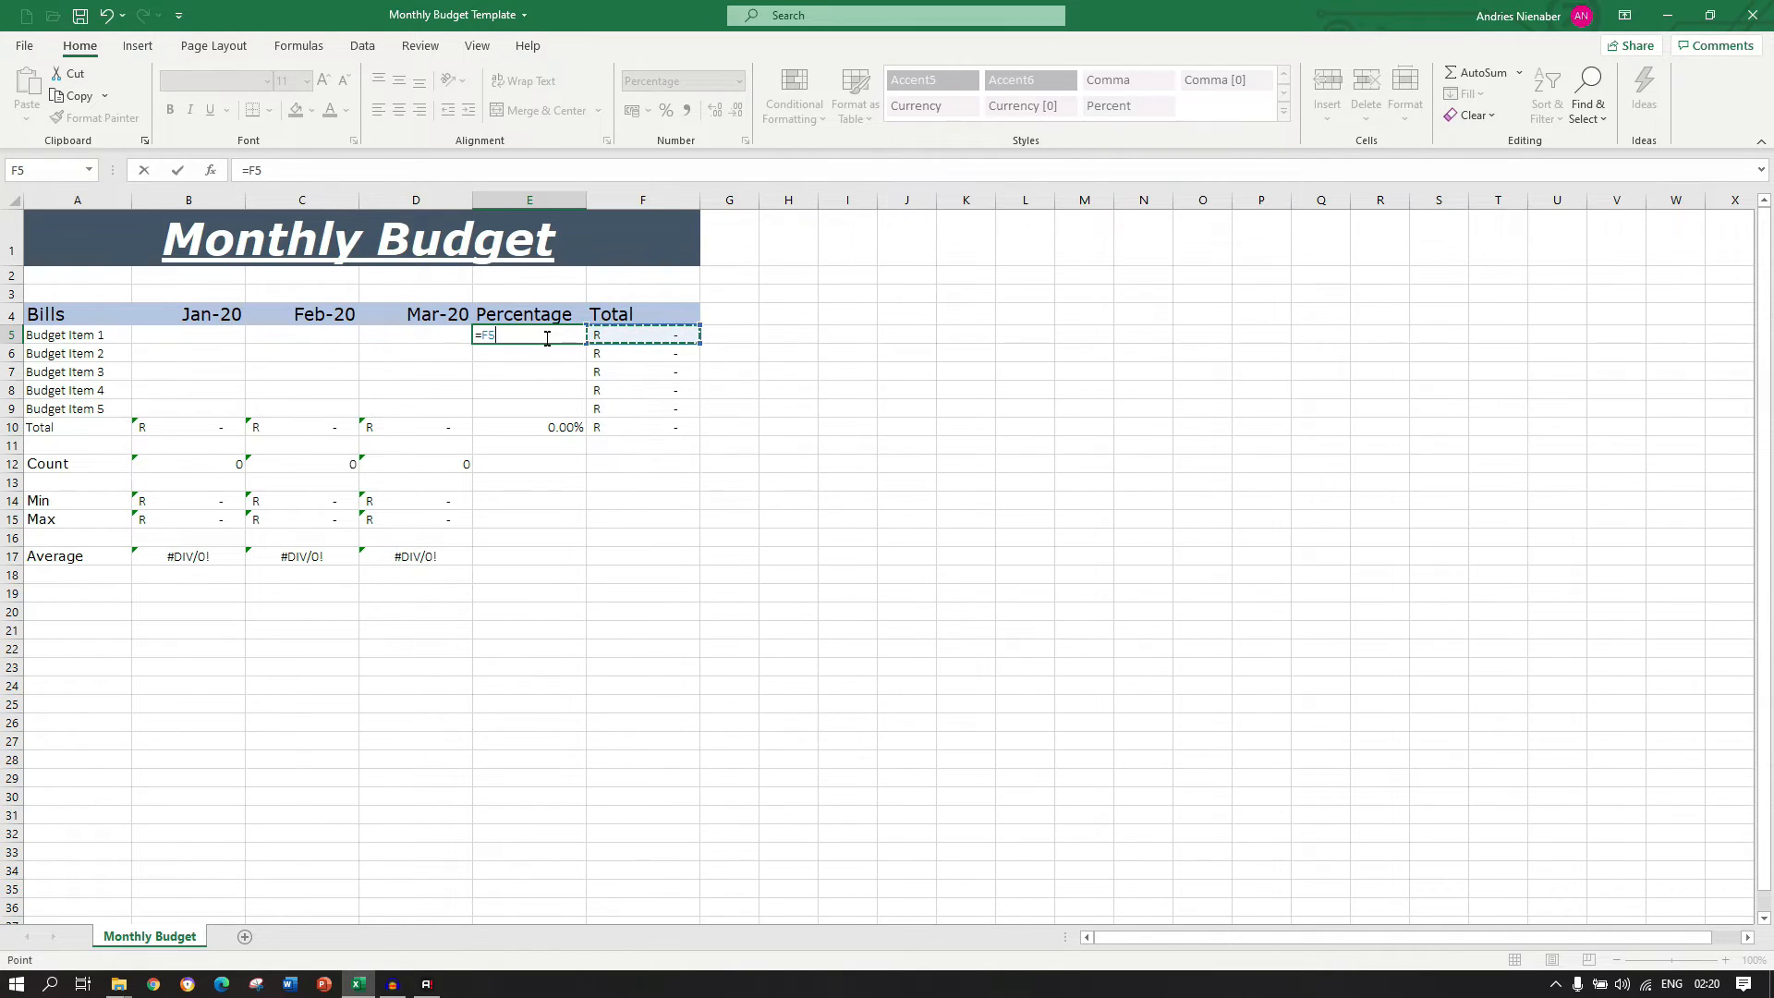
type("/")
key("Right")
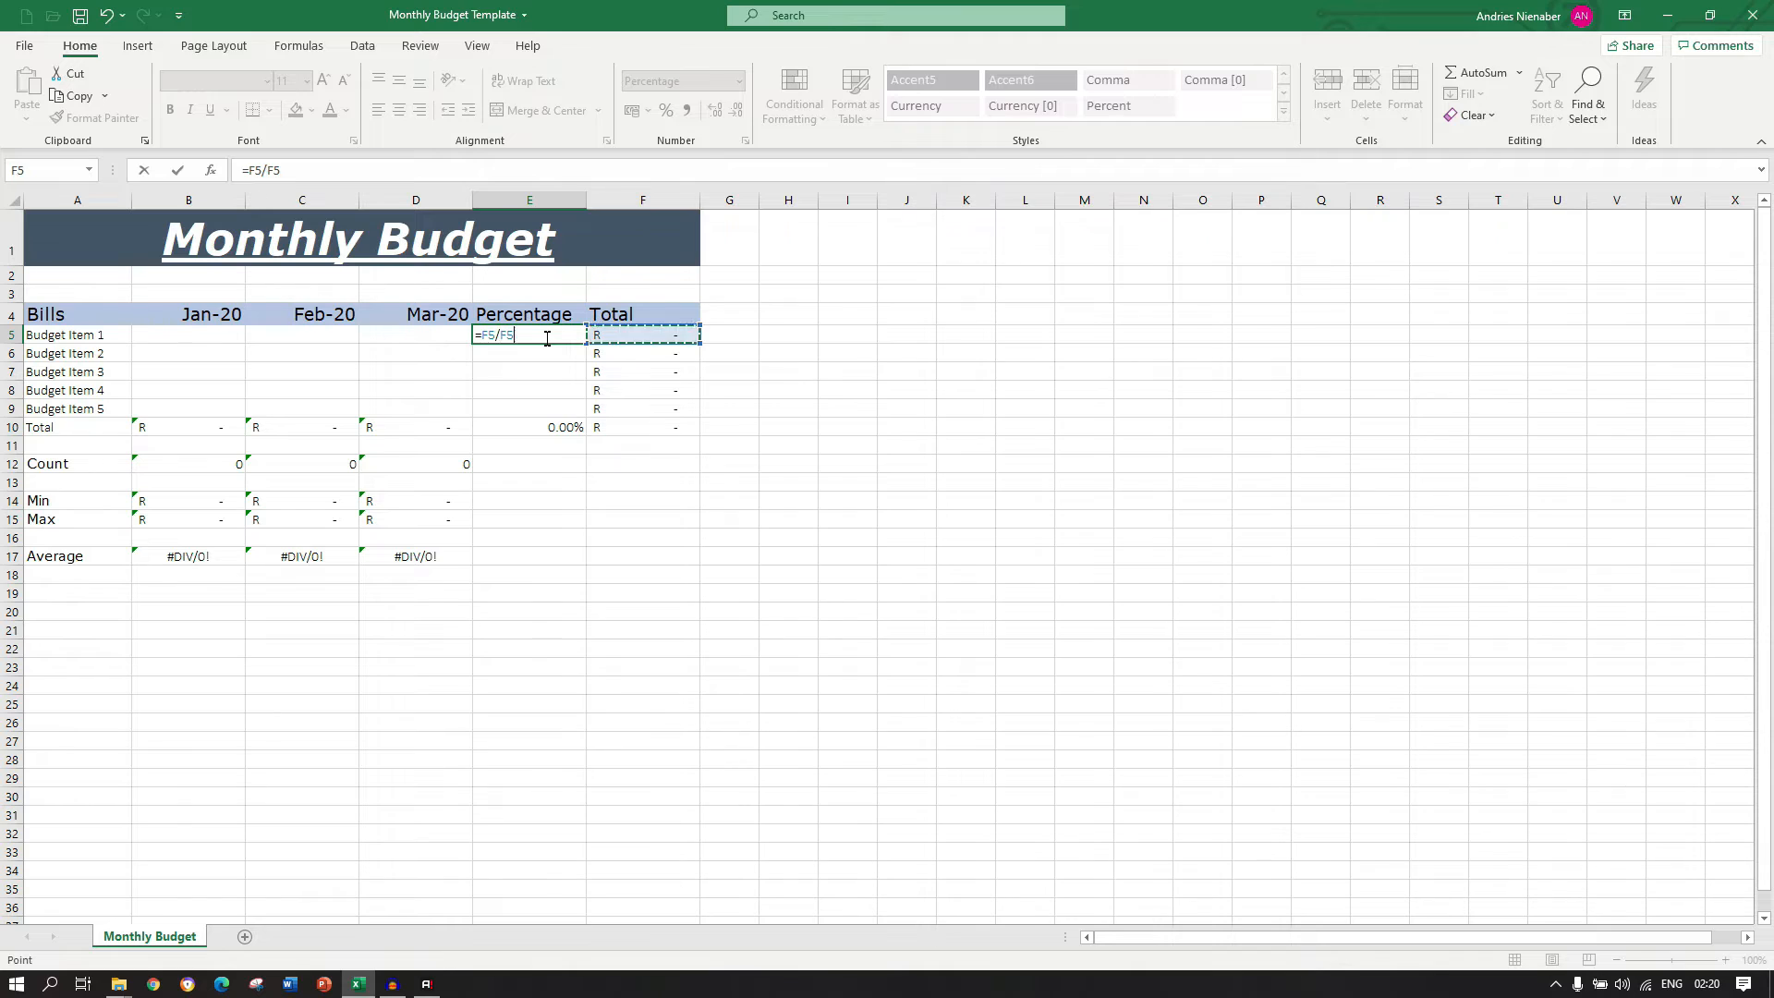
key("Down")
key("Down")
key("Down")
key("Down")
key("F4")
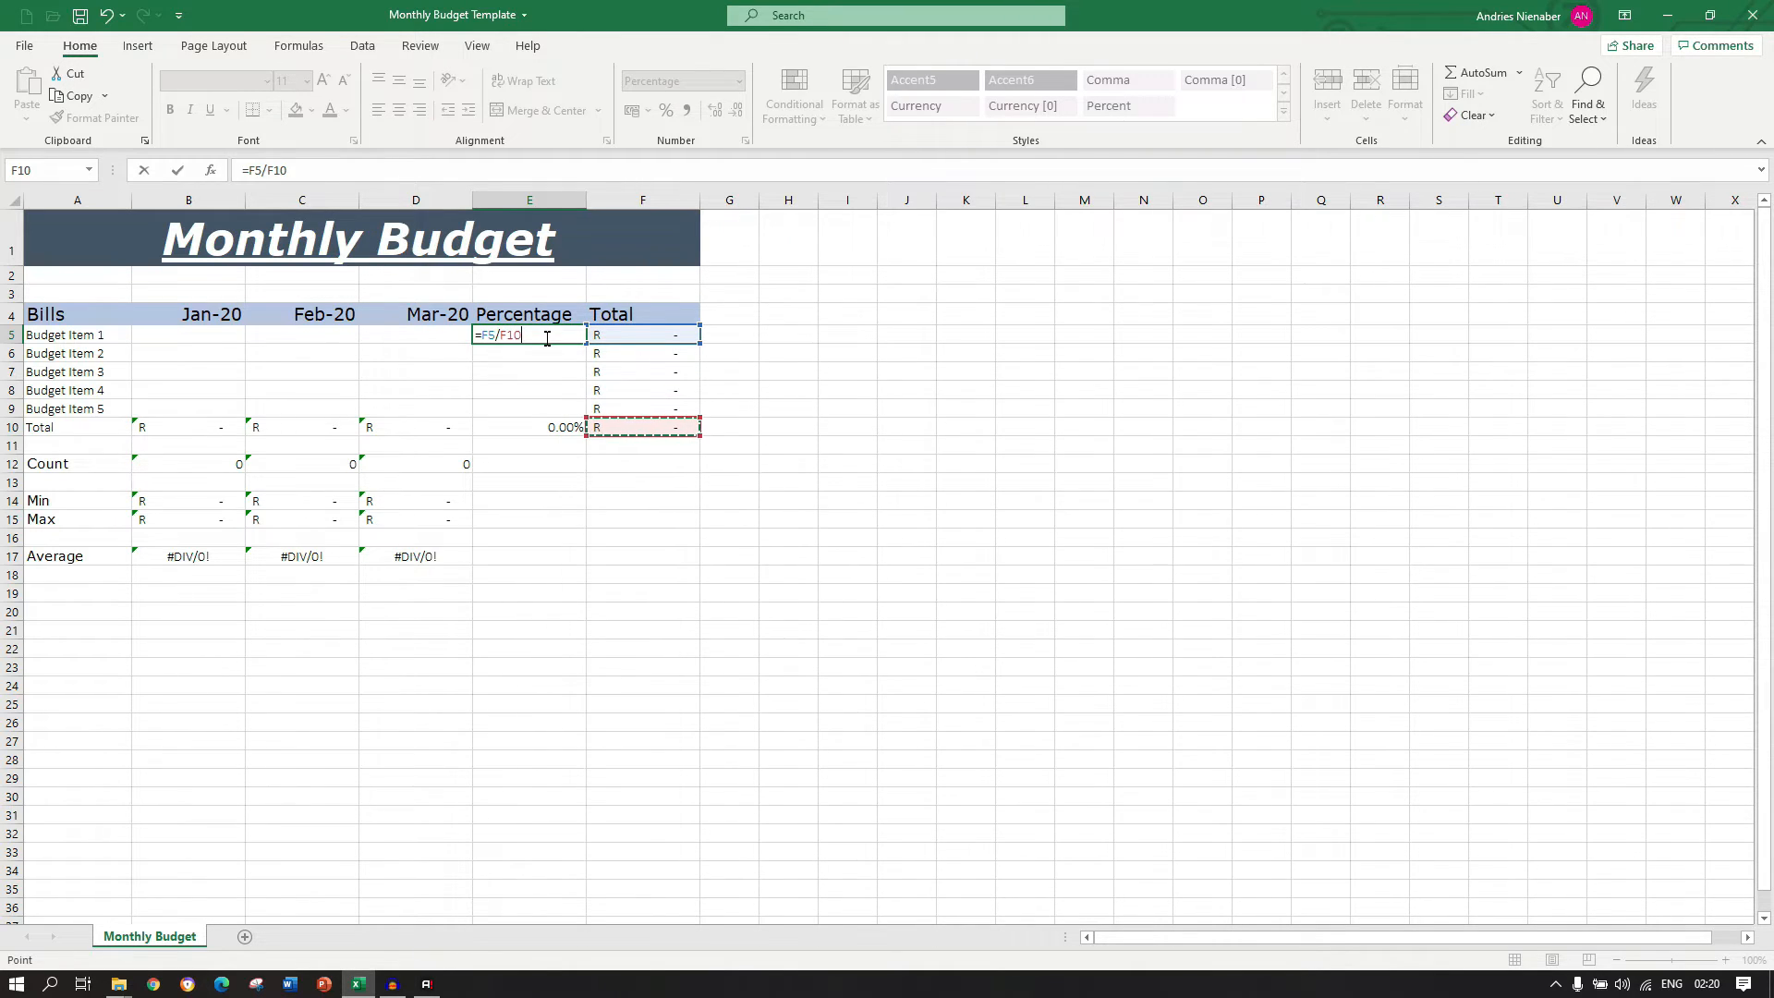
key("Return")
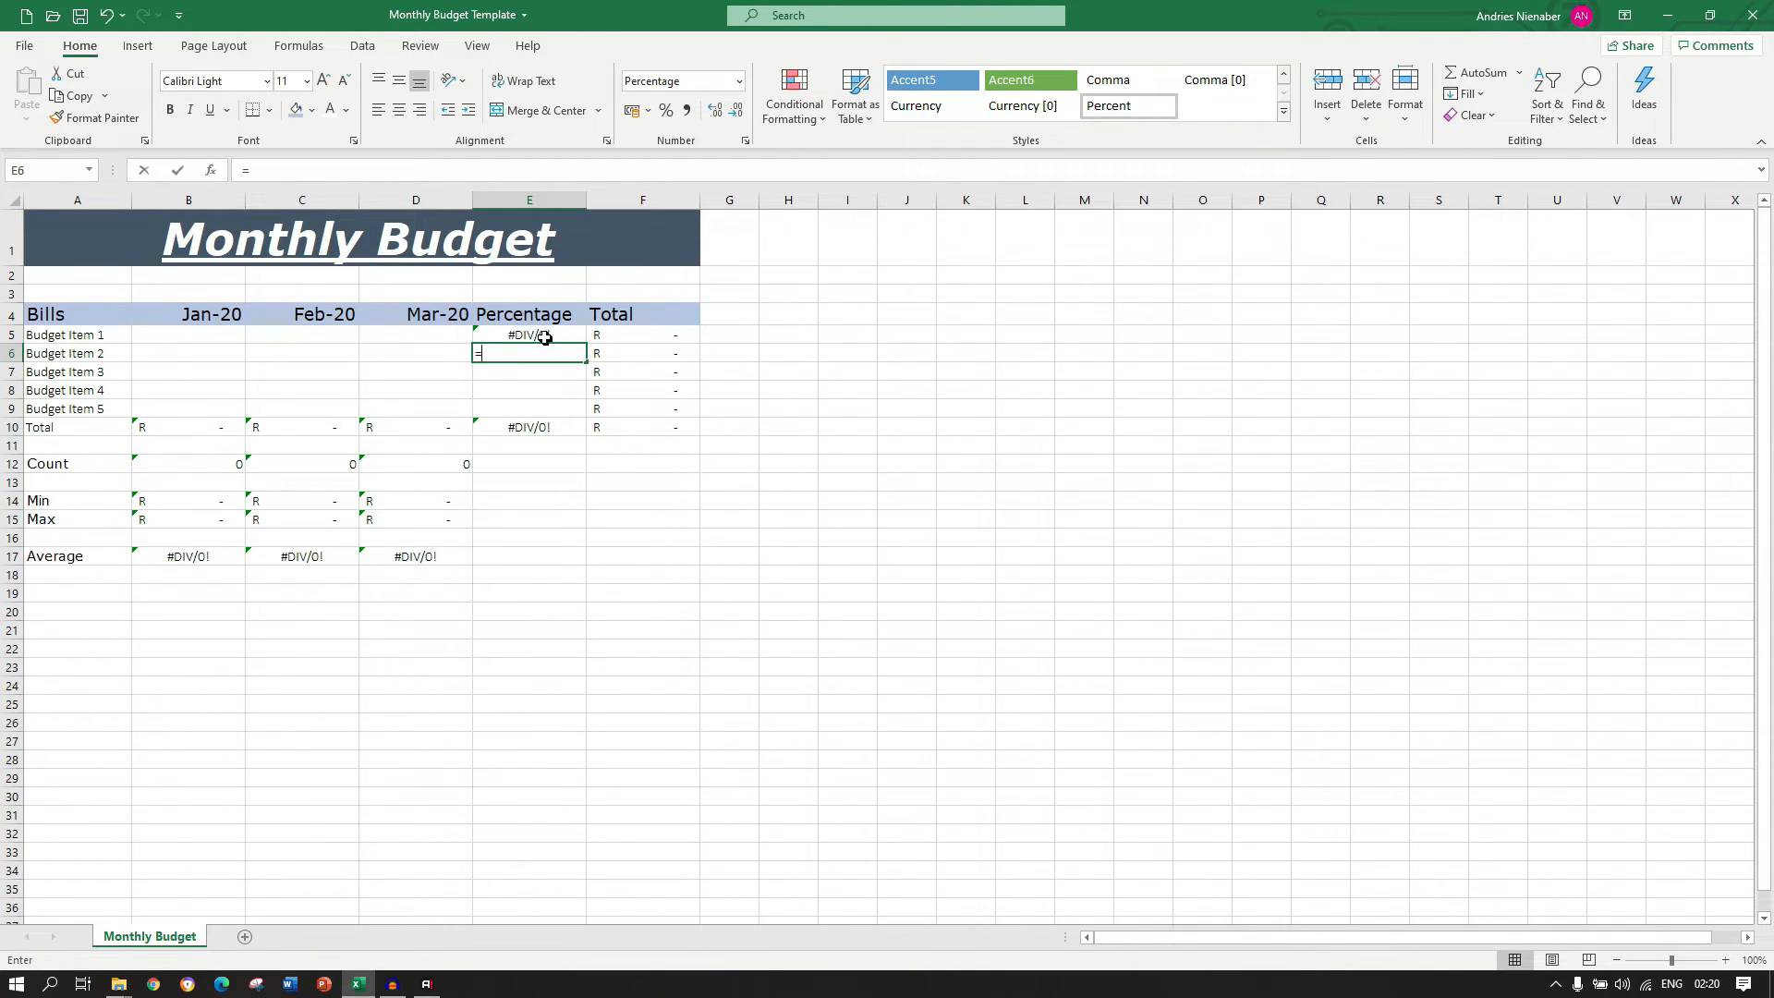
Enter the formula =F6/F10 in the Percentage cell E6 for Budget Item 2.
type("=")
key("Right")
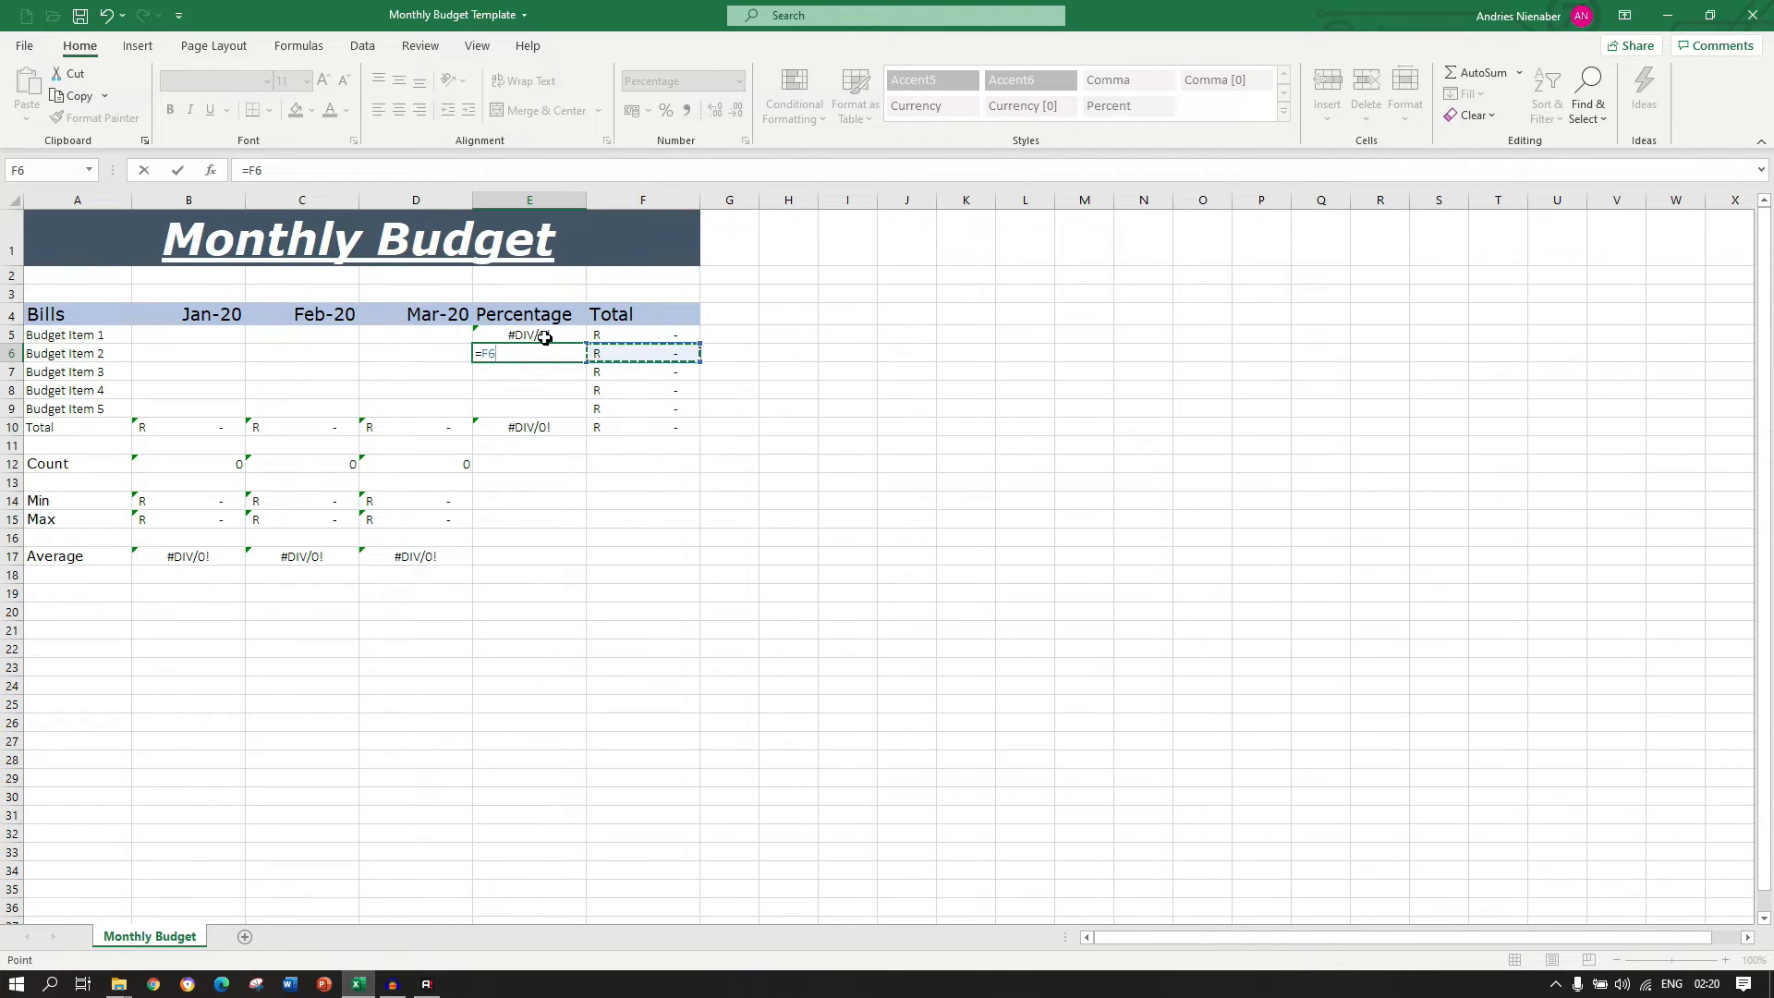
type("/")
key("Down")
key("Down")
key("Down")
key("Down")
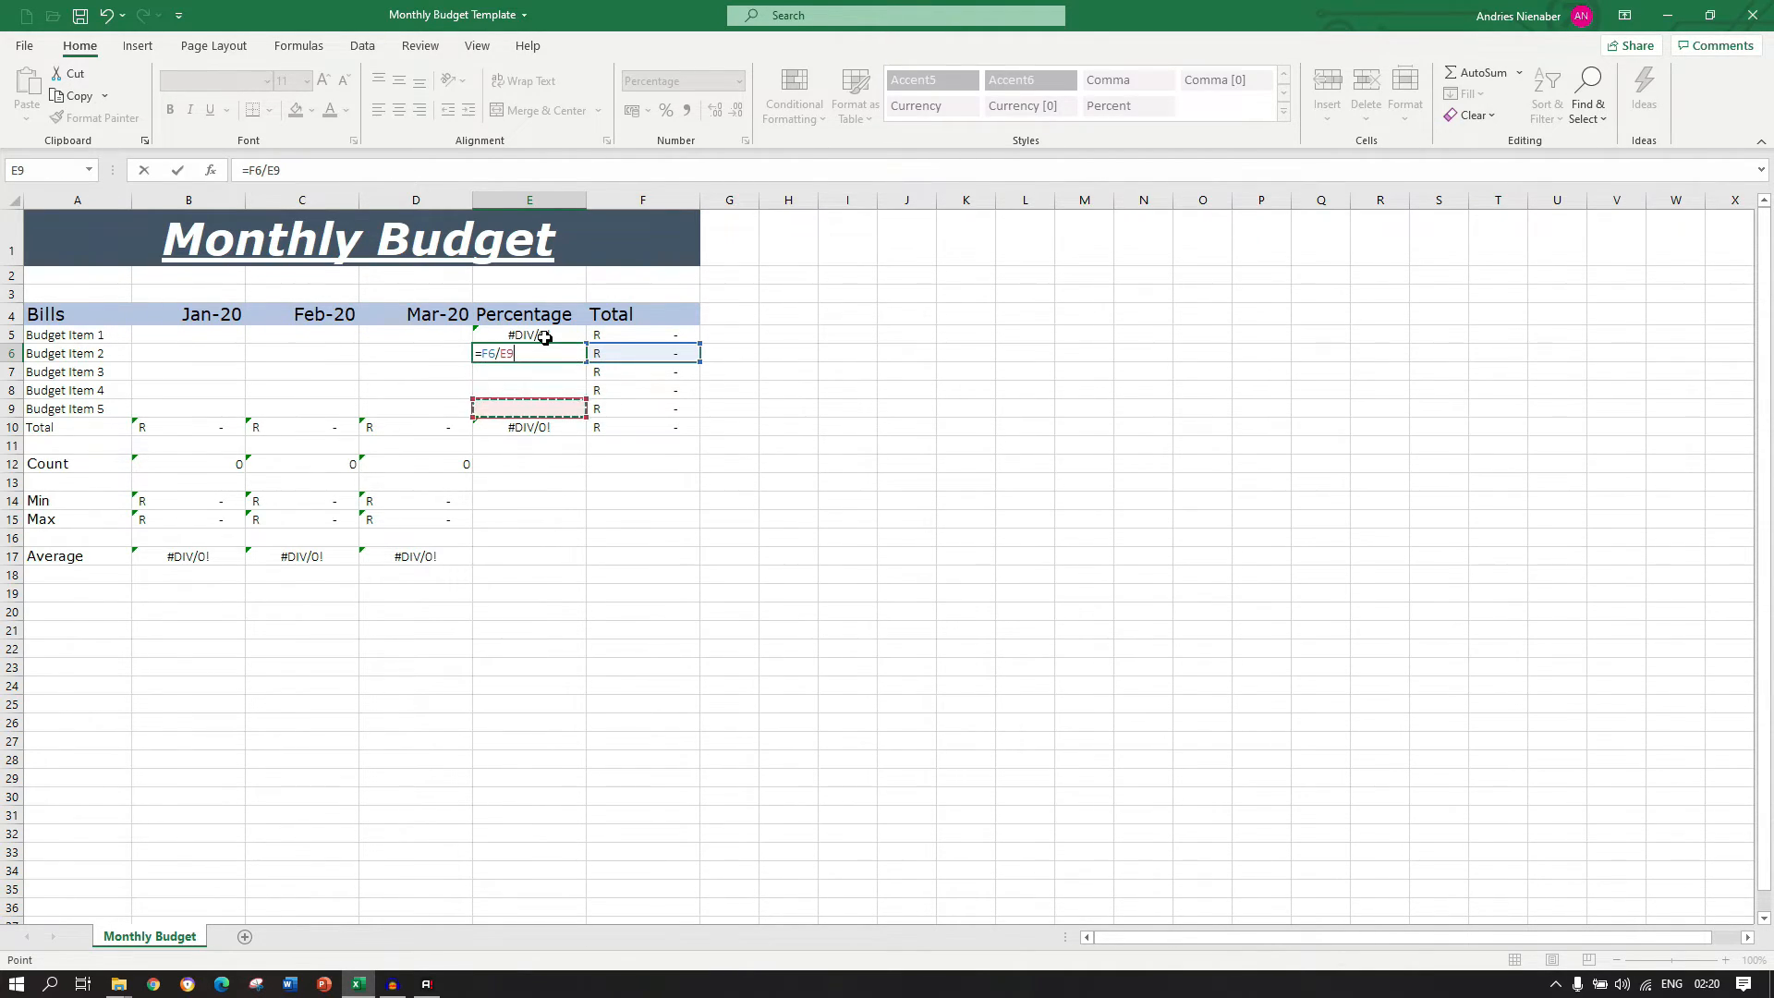
key("Right")
key("Return")
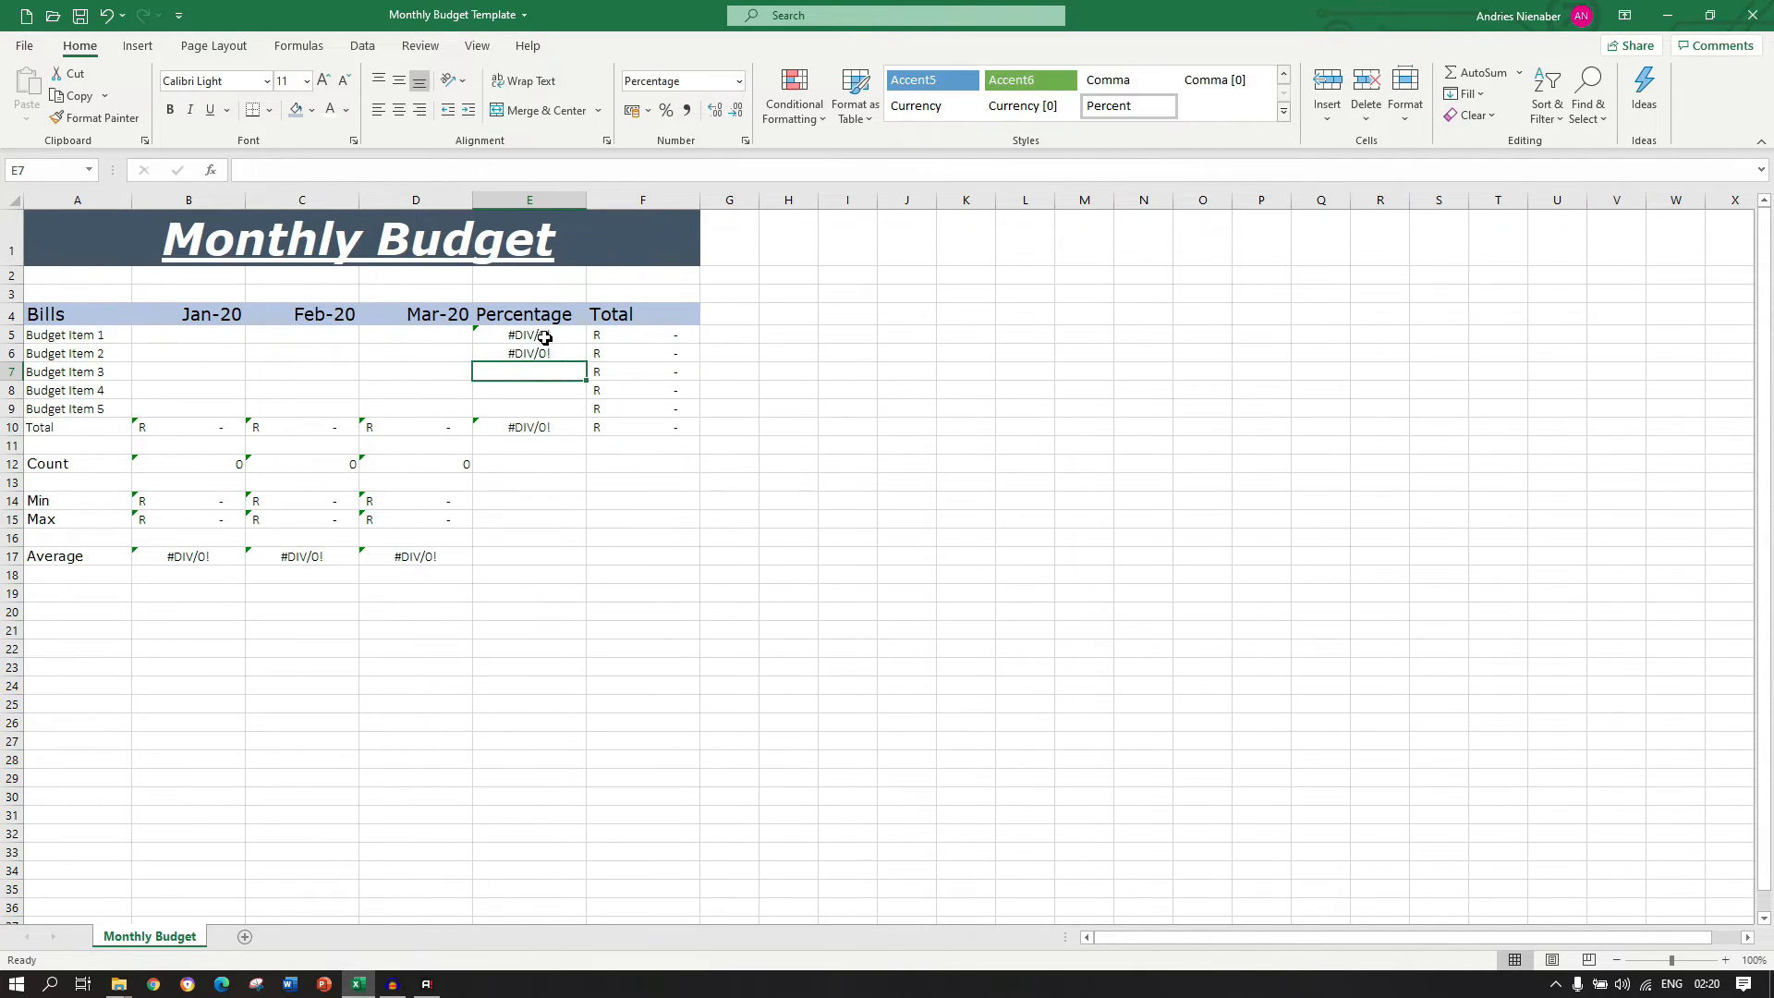
Enter the formula =F7/F10 in the Percentage cell E7 for Budget Item 3.
type("=")
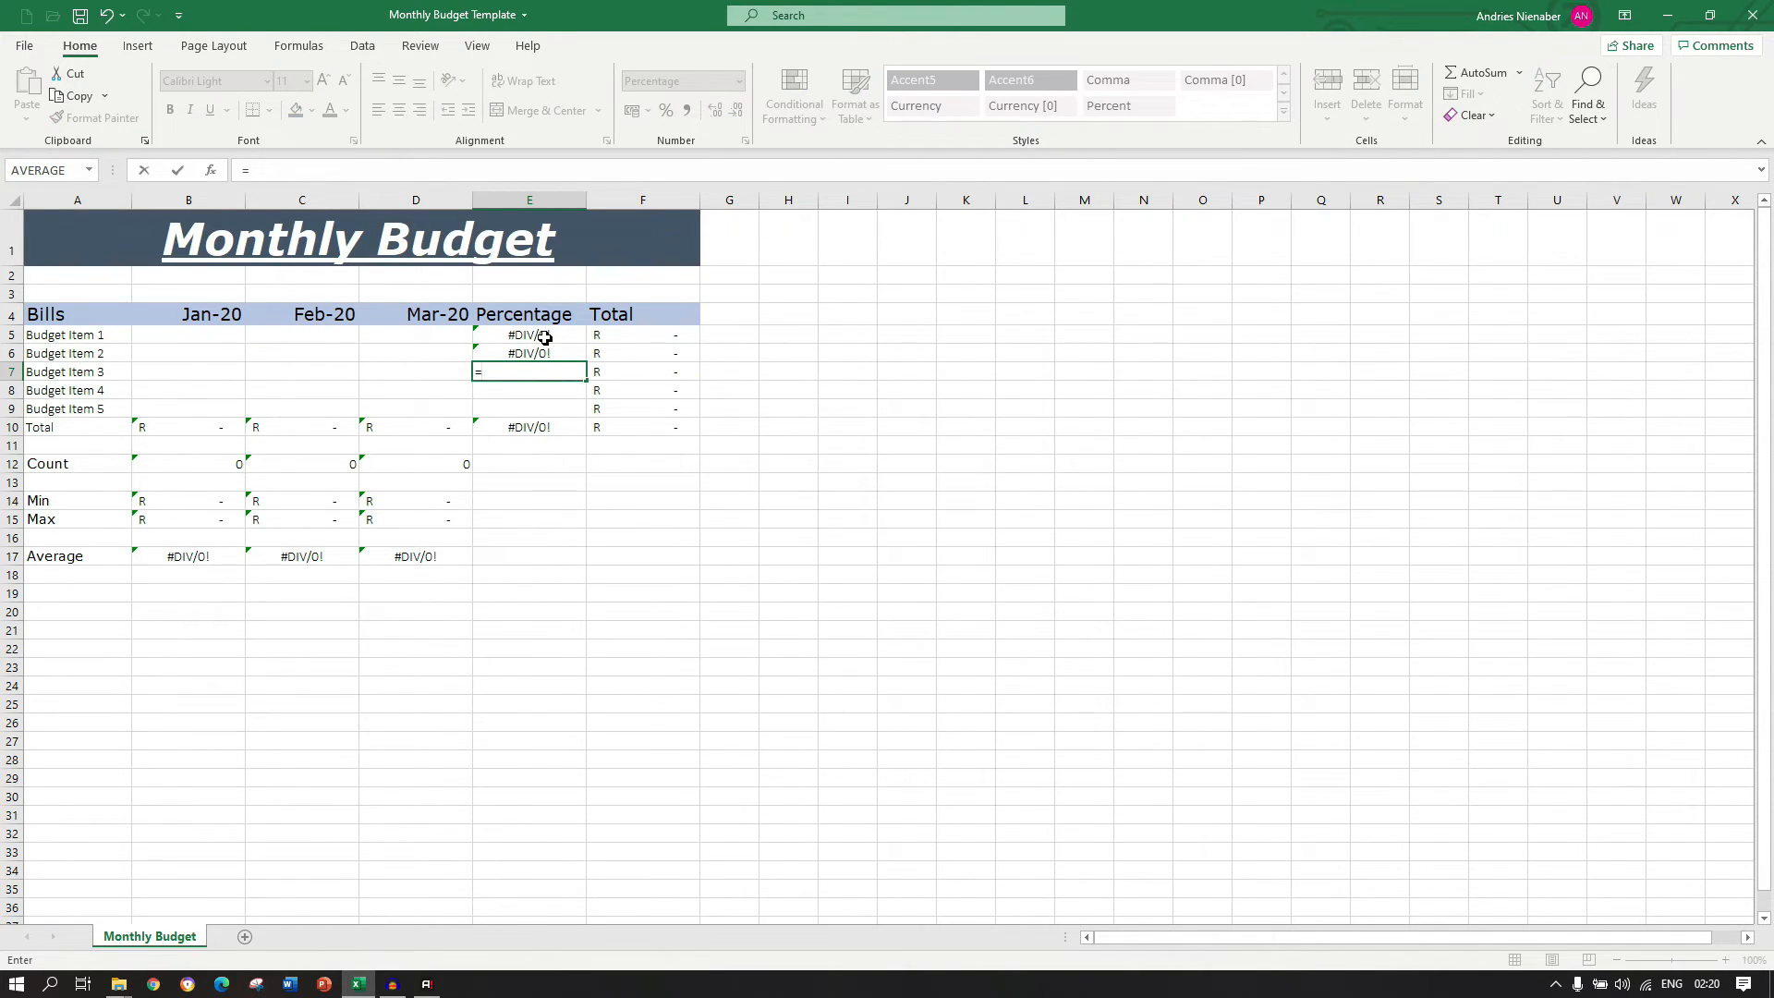
key("Right")
type("/")
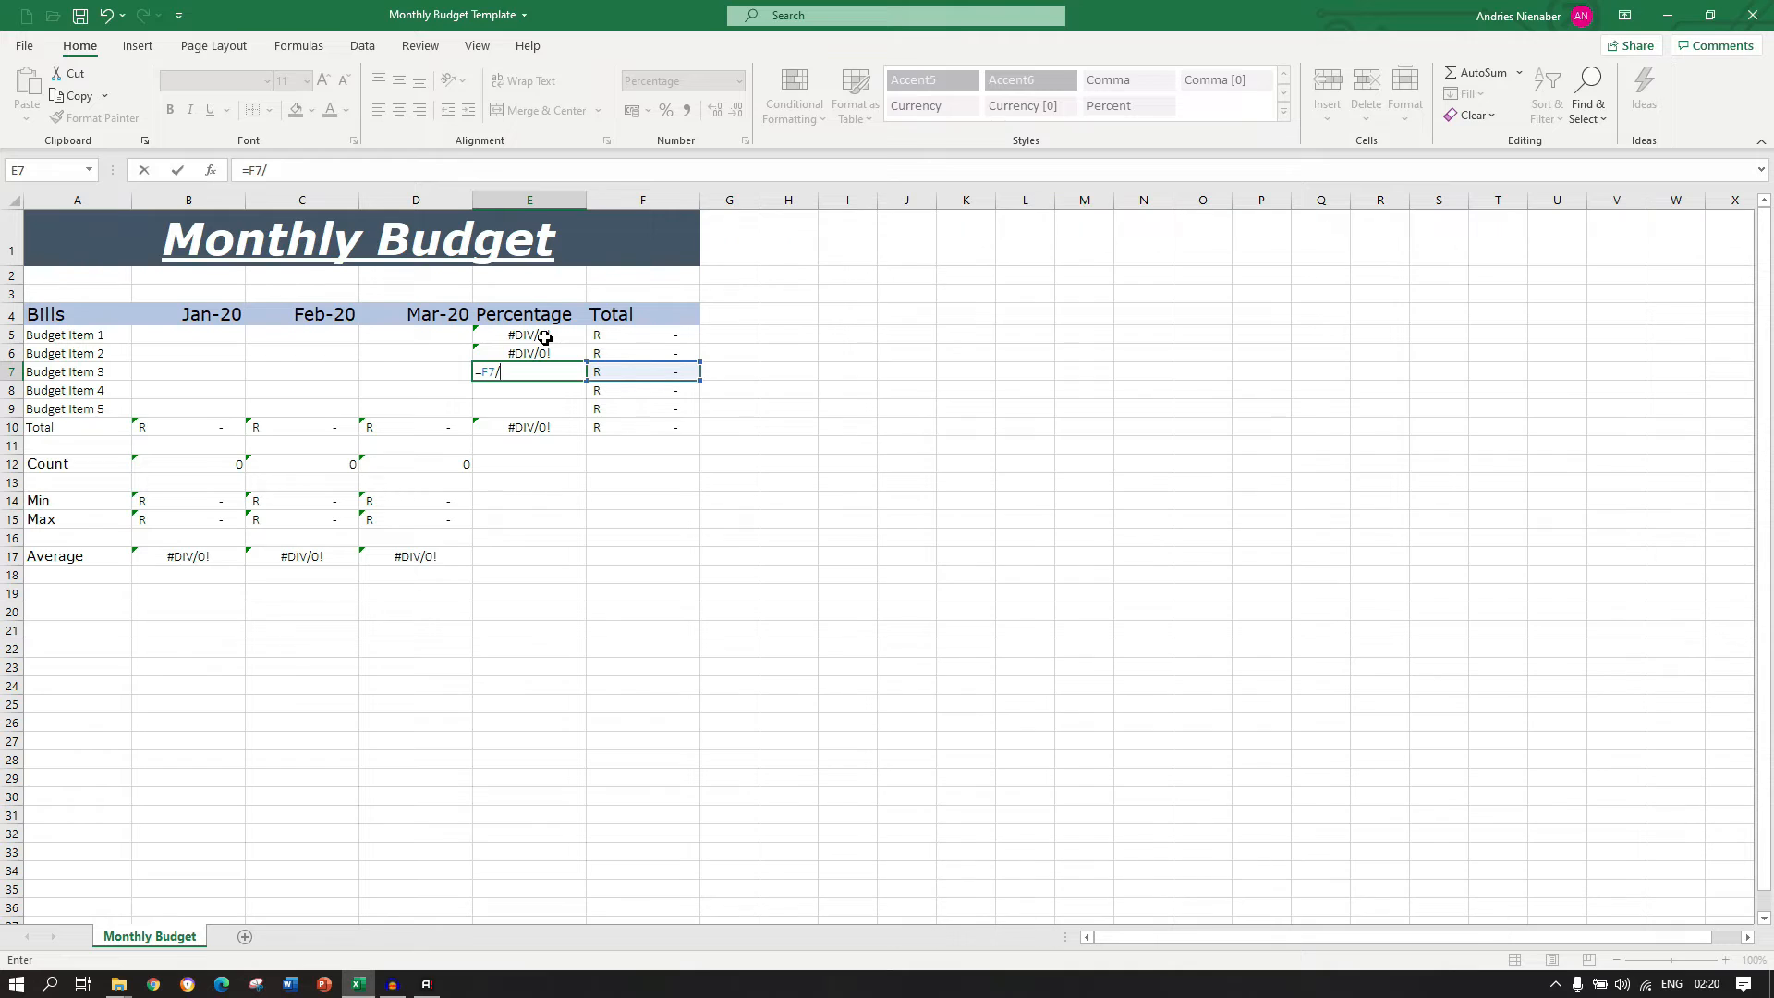
key("Right")
key("Down")
key("Down")
key("Down")
key("Down")
key("Up")
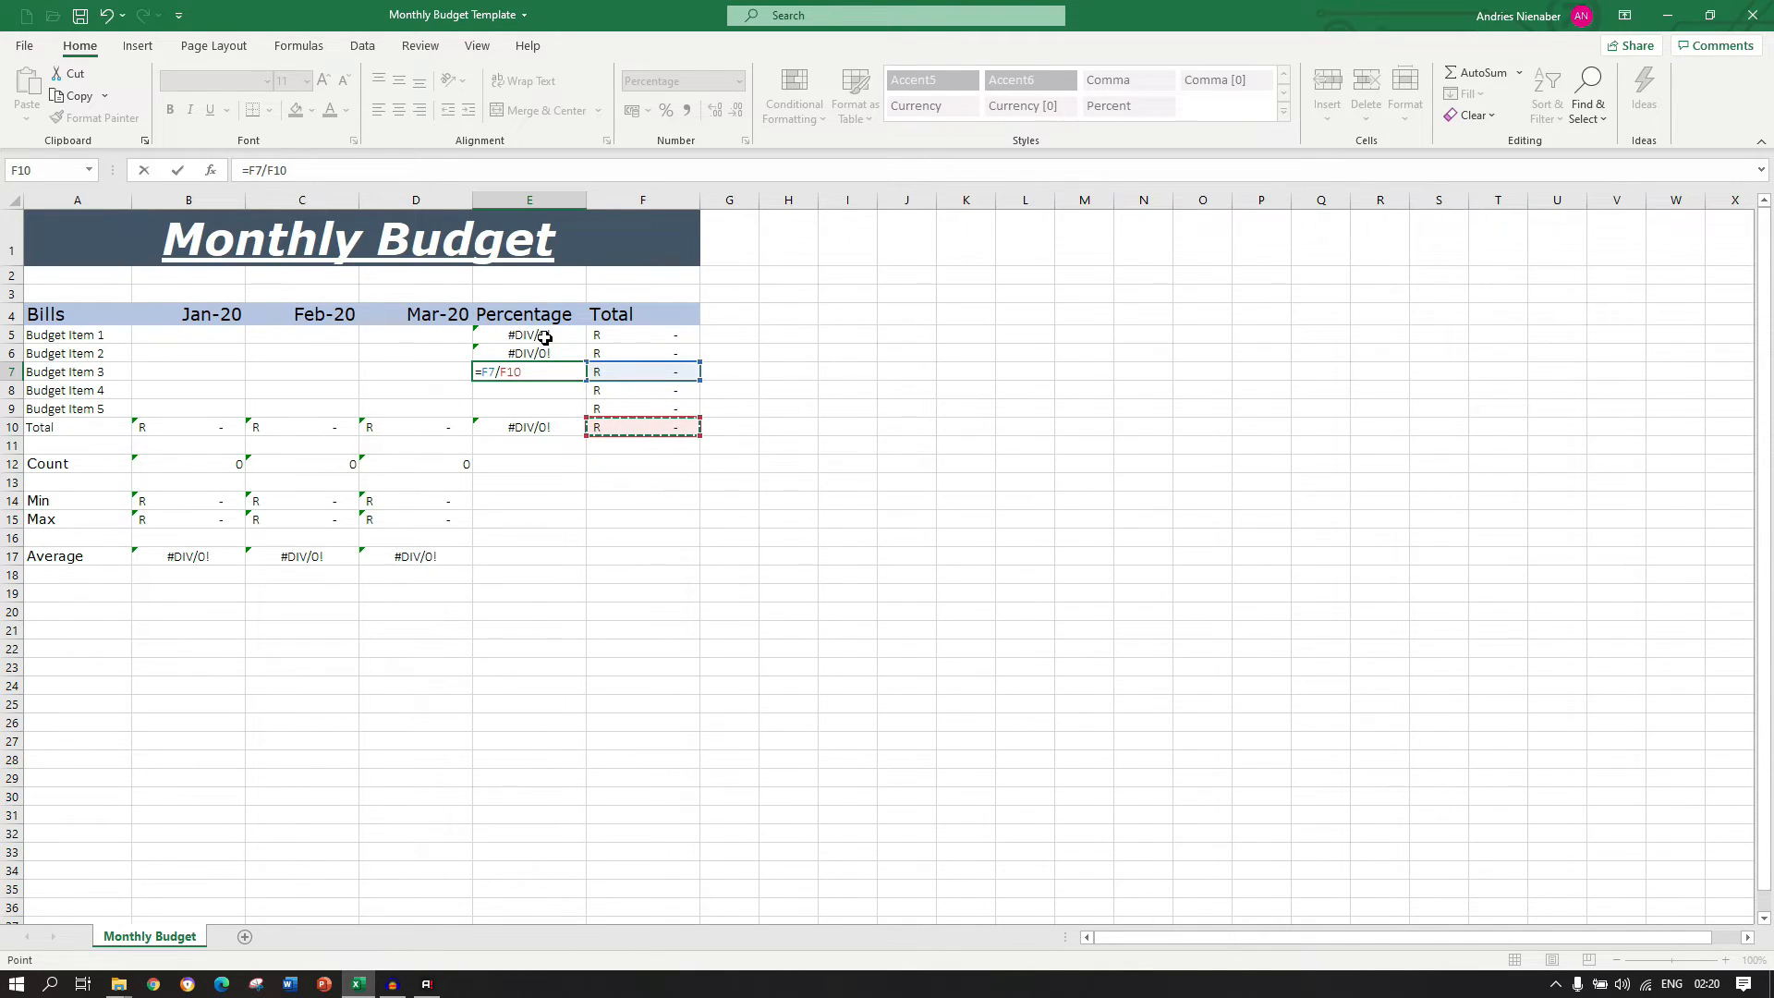
key("Return")
Enter the formula =F8/F10 in the Percentage cell E8 for Budget Item 4.
type("=")
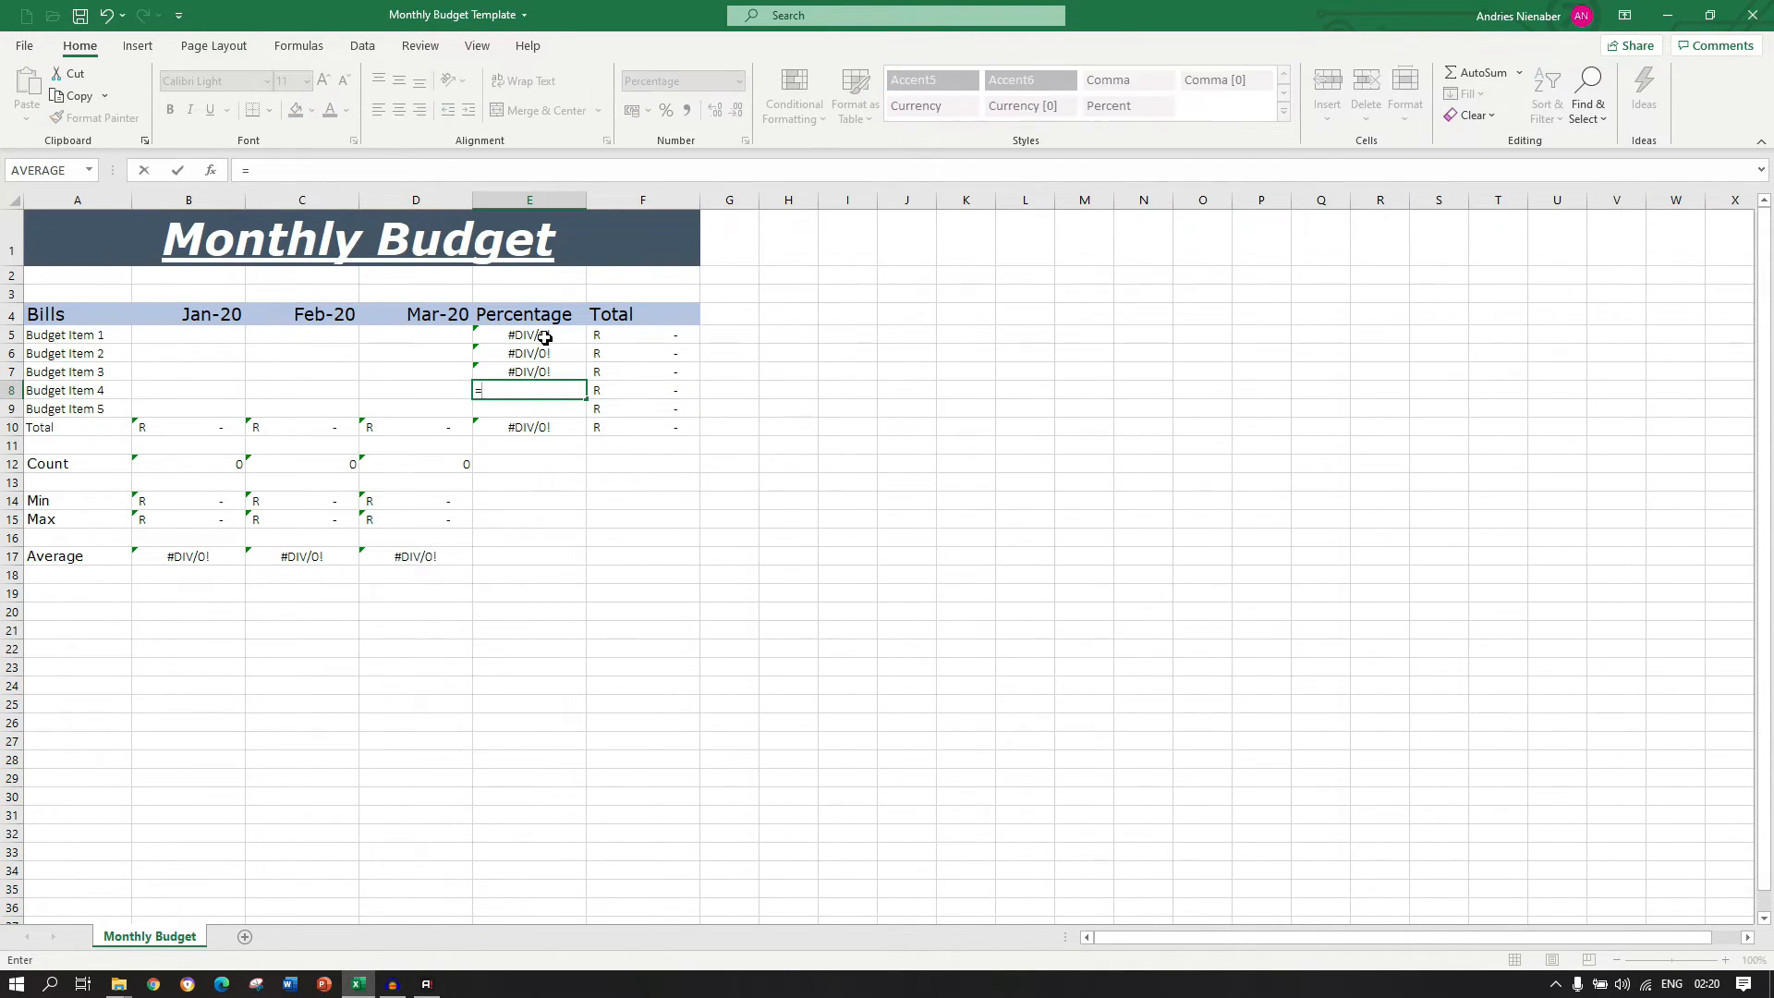
key("Right")
type("/")
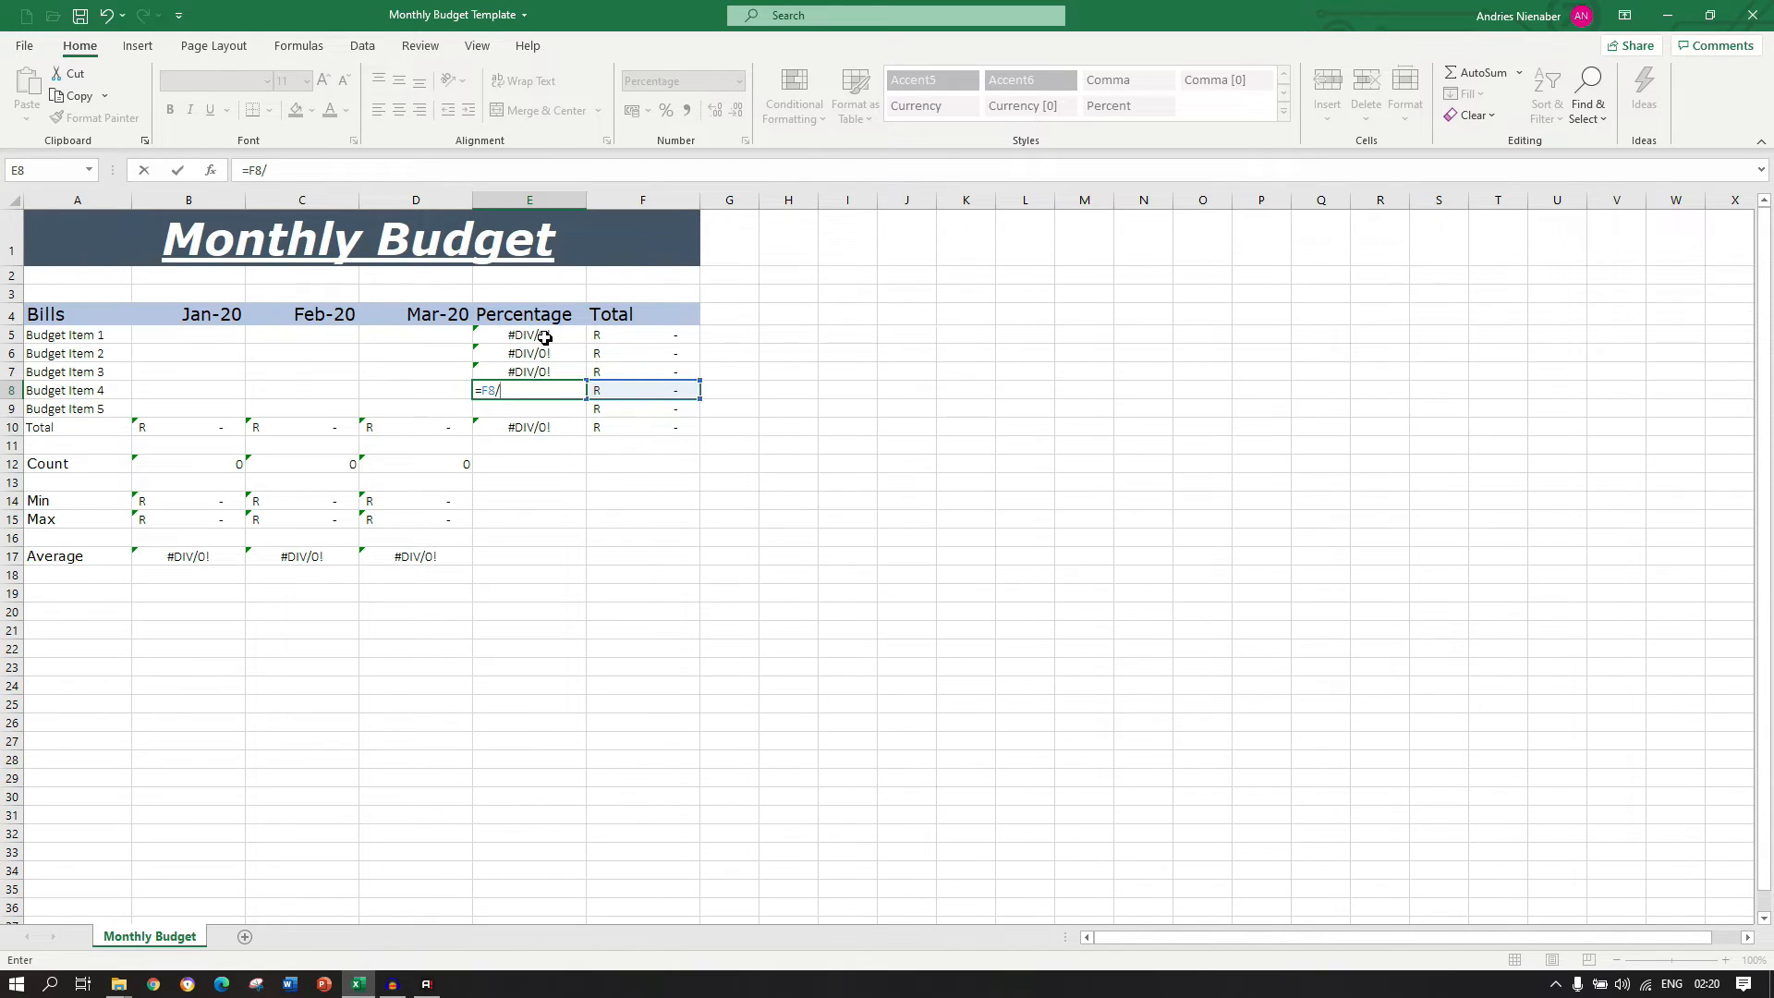
key("Right")
key("Down")
key("Down")
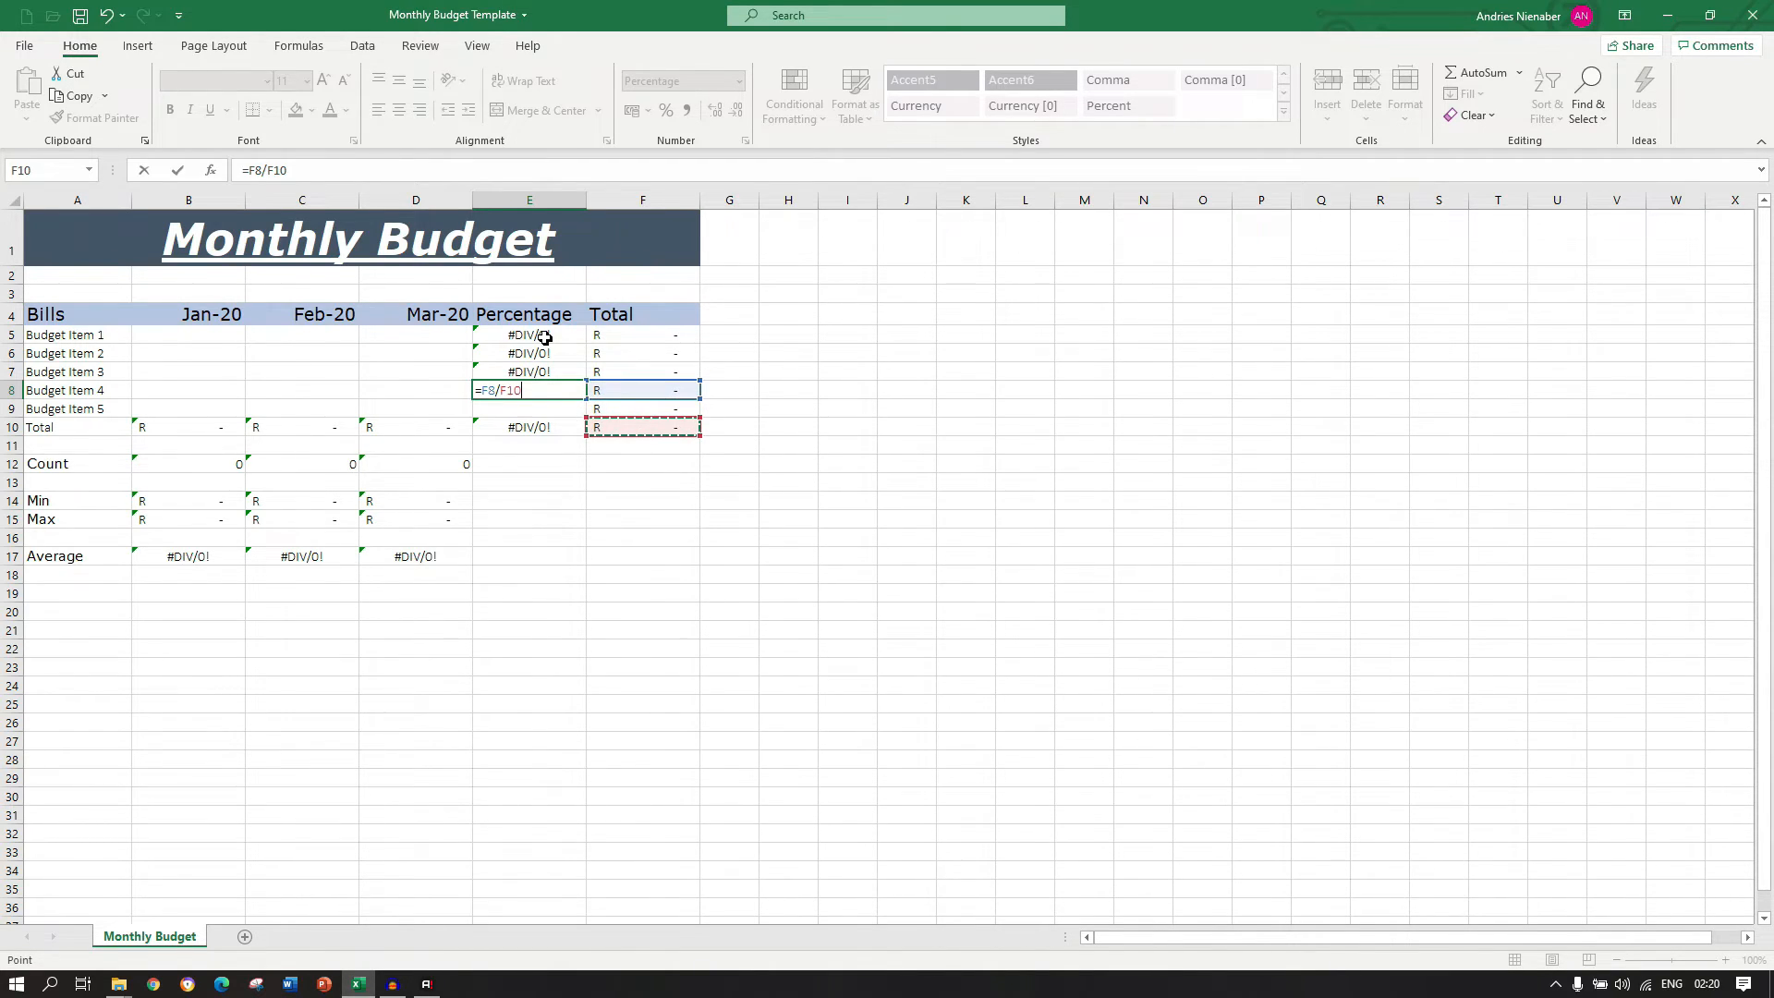
key("Return")
Enter the formula =F9/F10 in the Percentage cell E9 for Budget Item 5.
type("=")
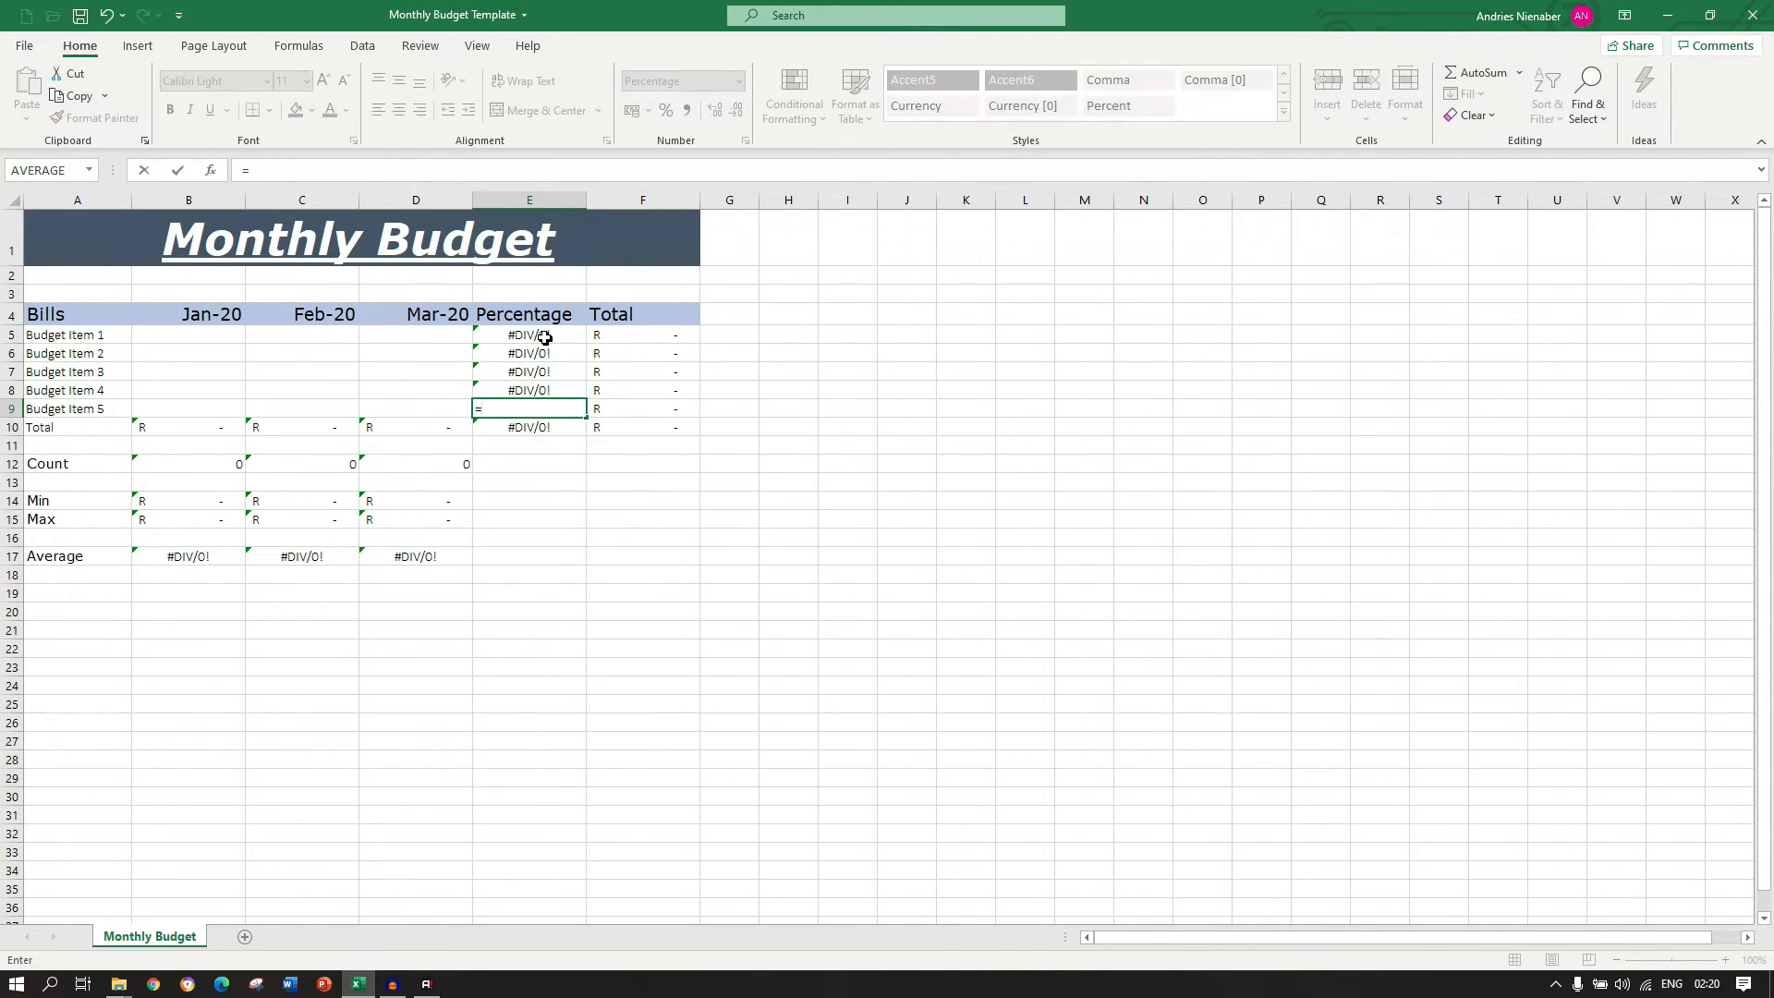
key("Right")
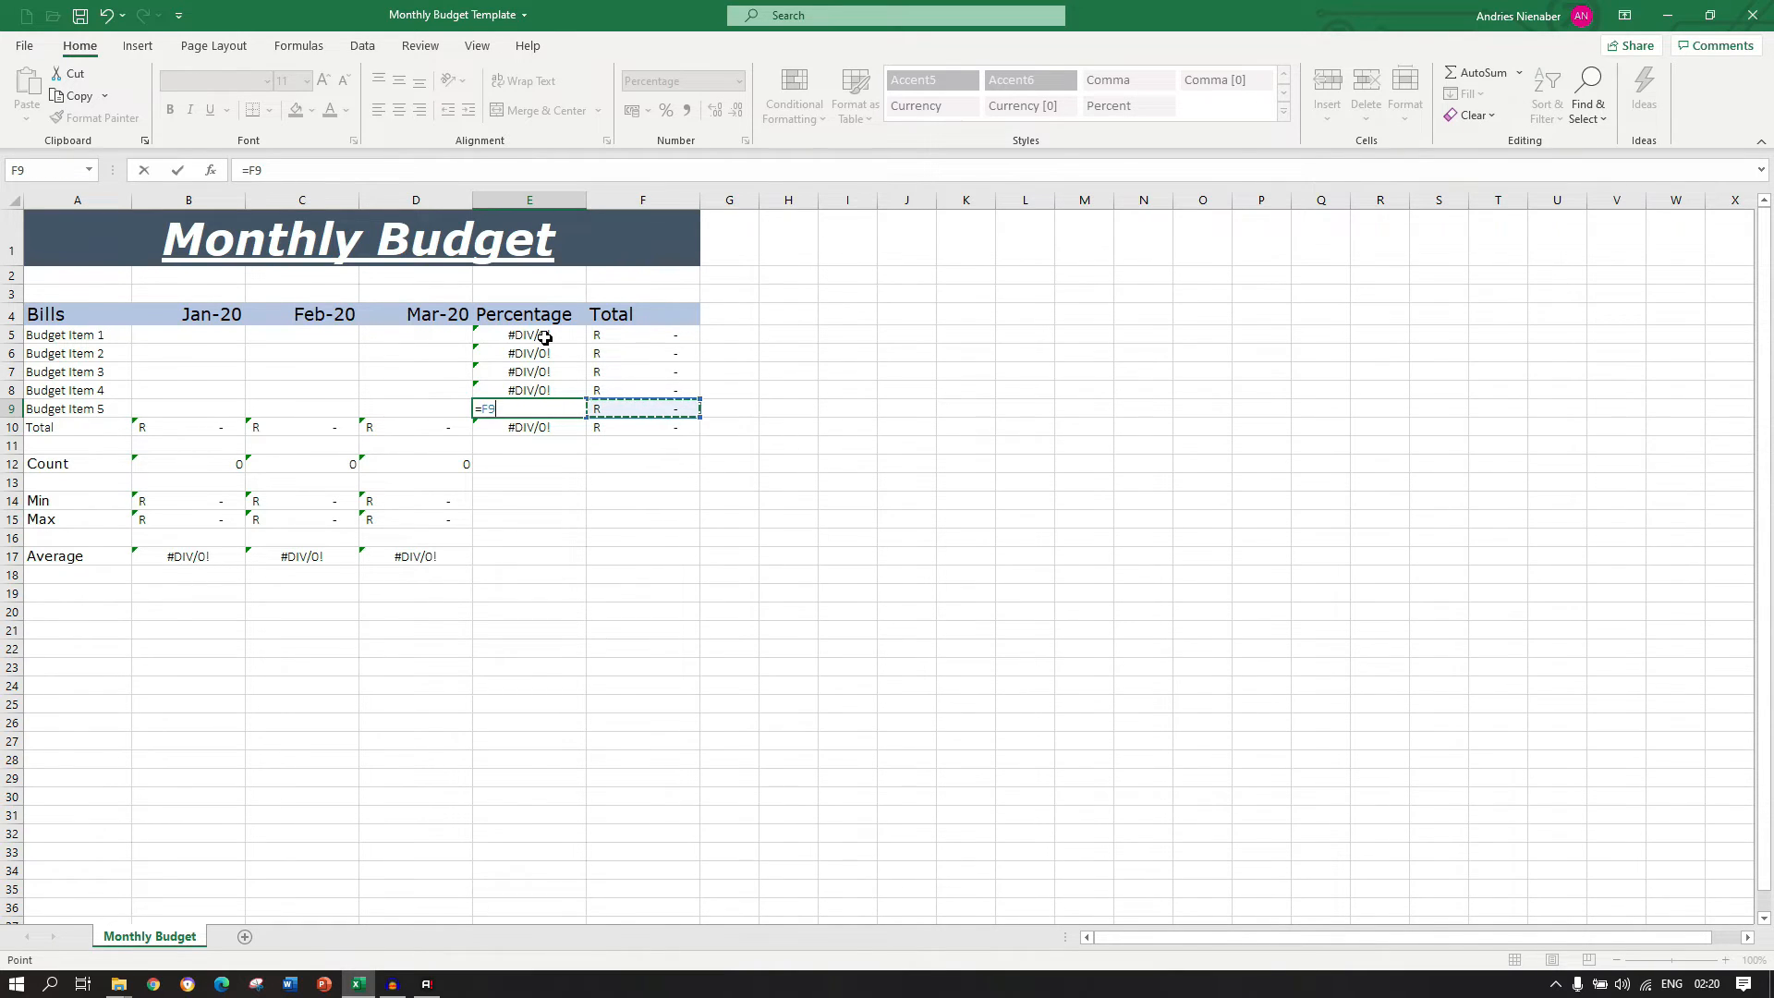
type("/")
key("Down")
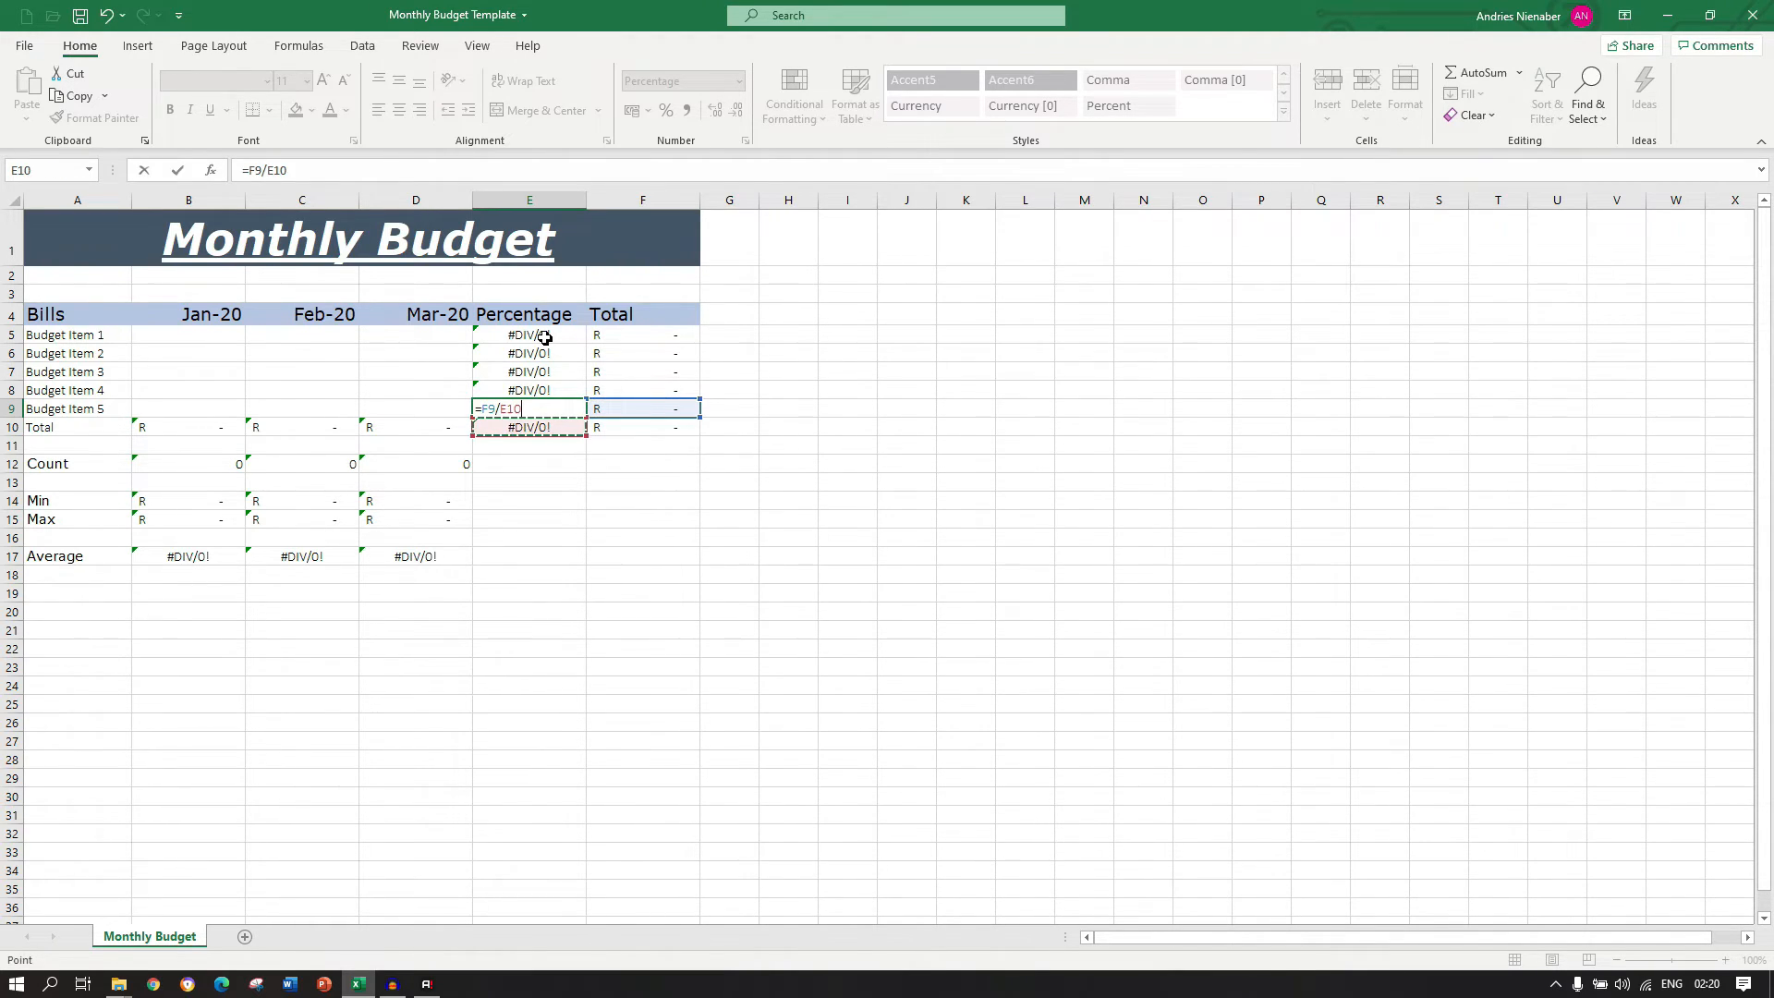
key("Right")
key("Return")
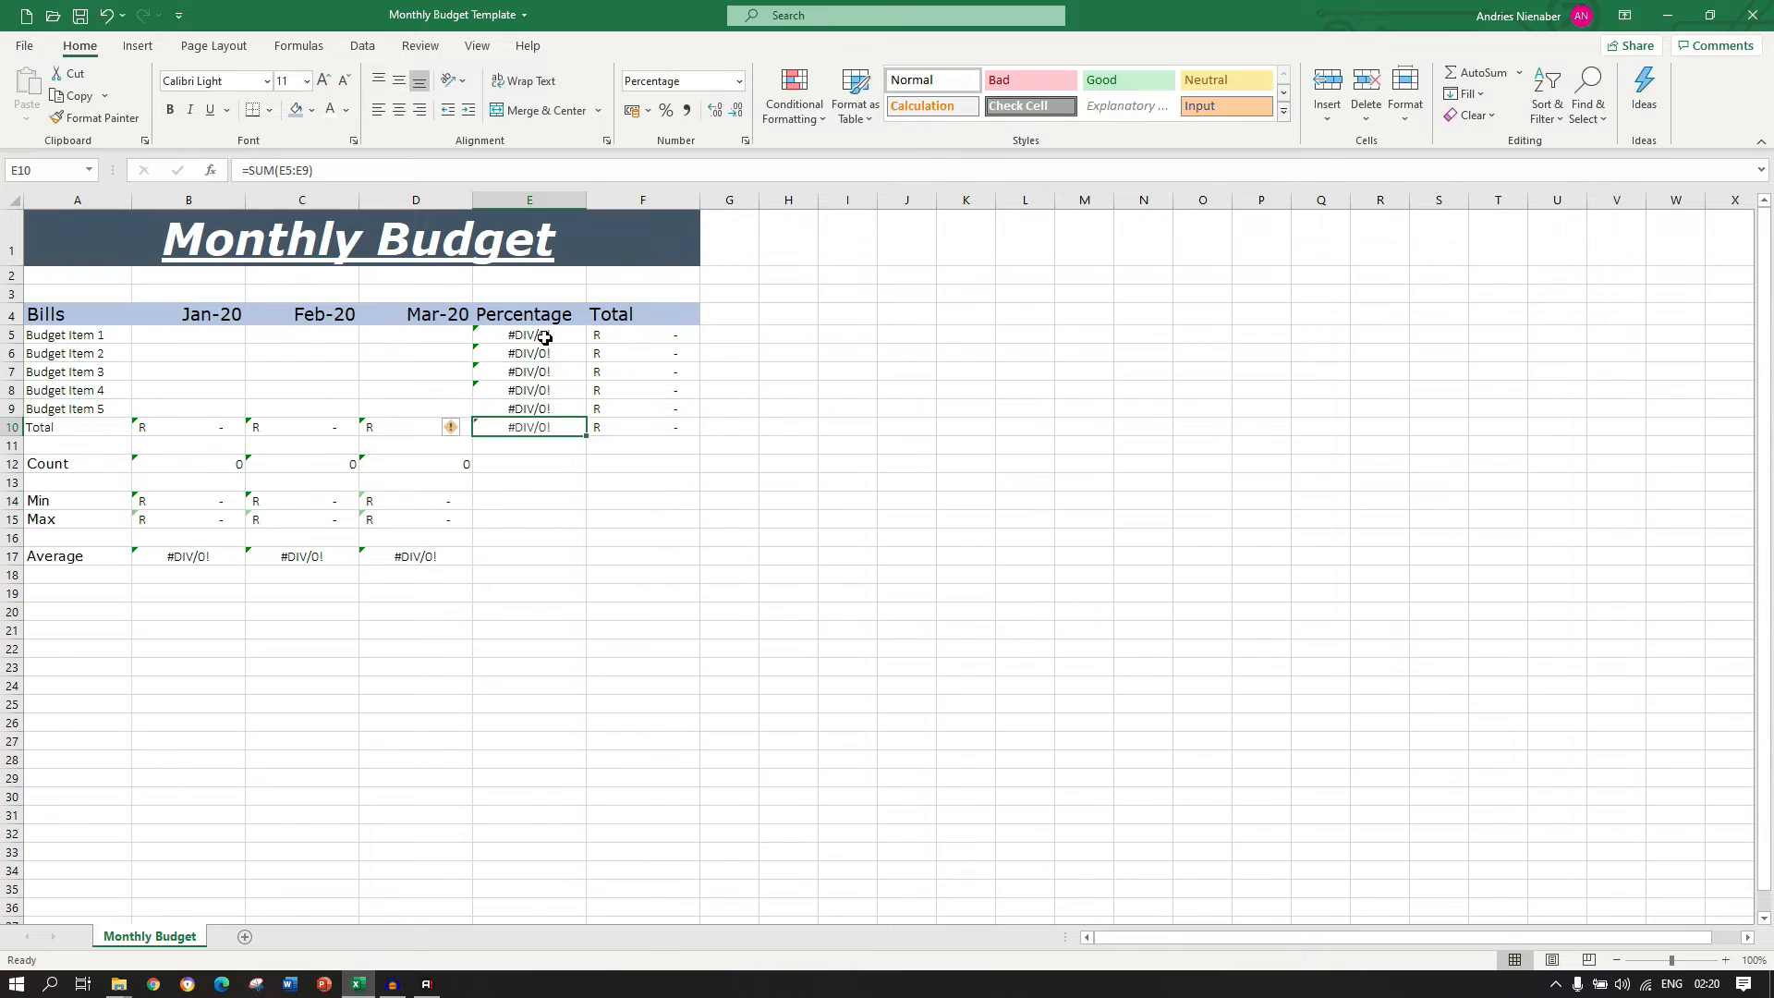
Save the workbook as an Excel Template (*.xltx) named Monthly Budget Template in the Custom Office Templates folder.
left_click(100, 239)
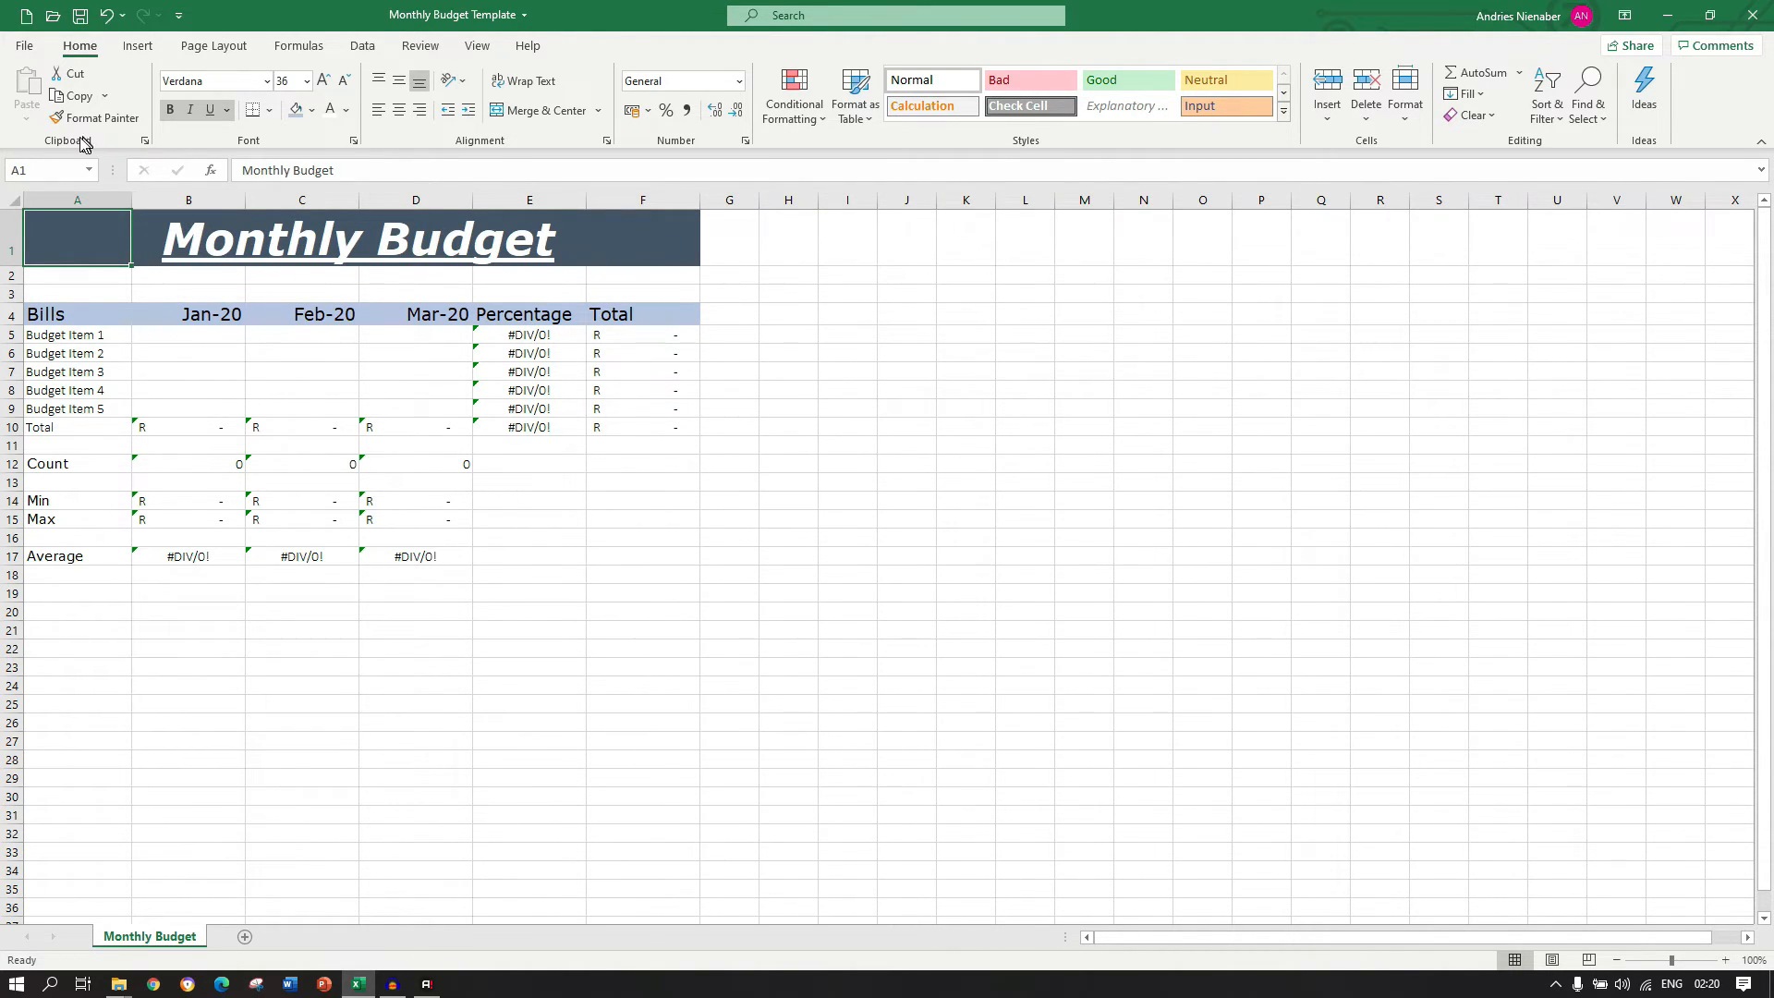
left_click(24, 46)
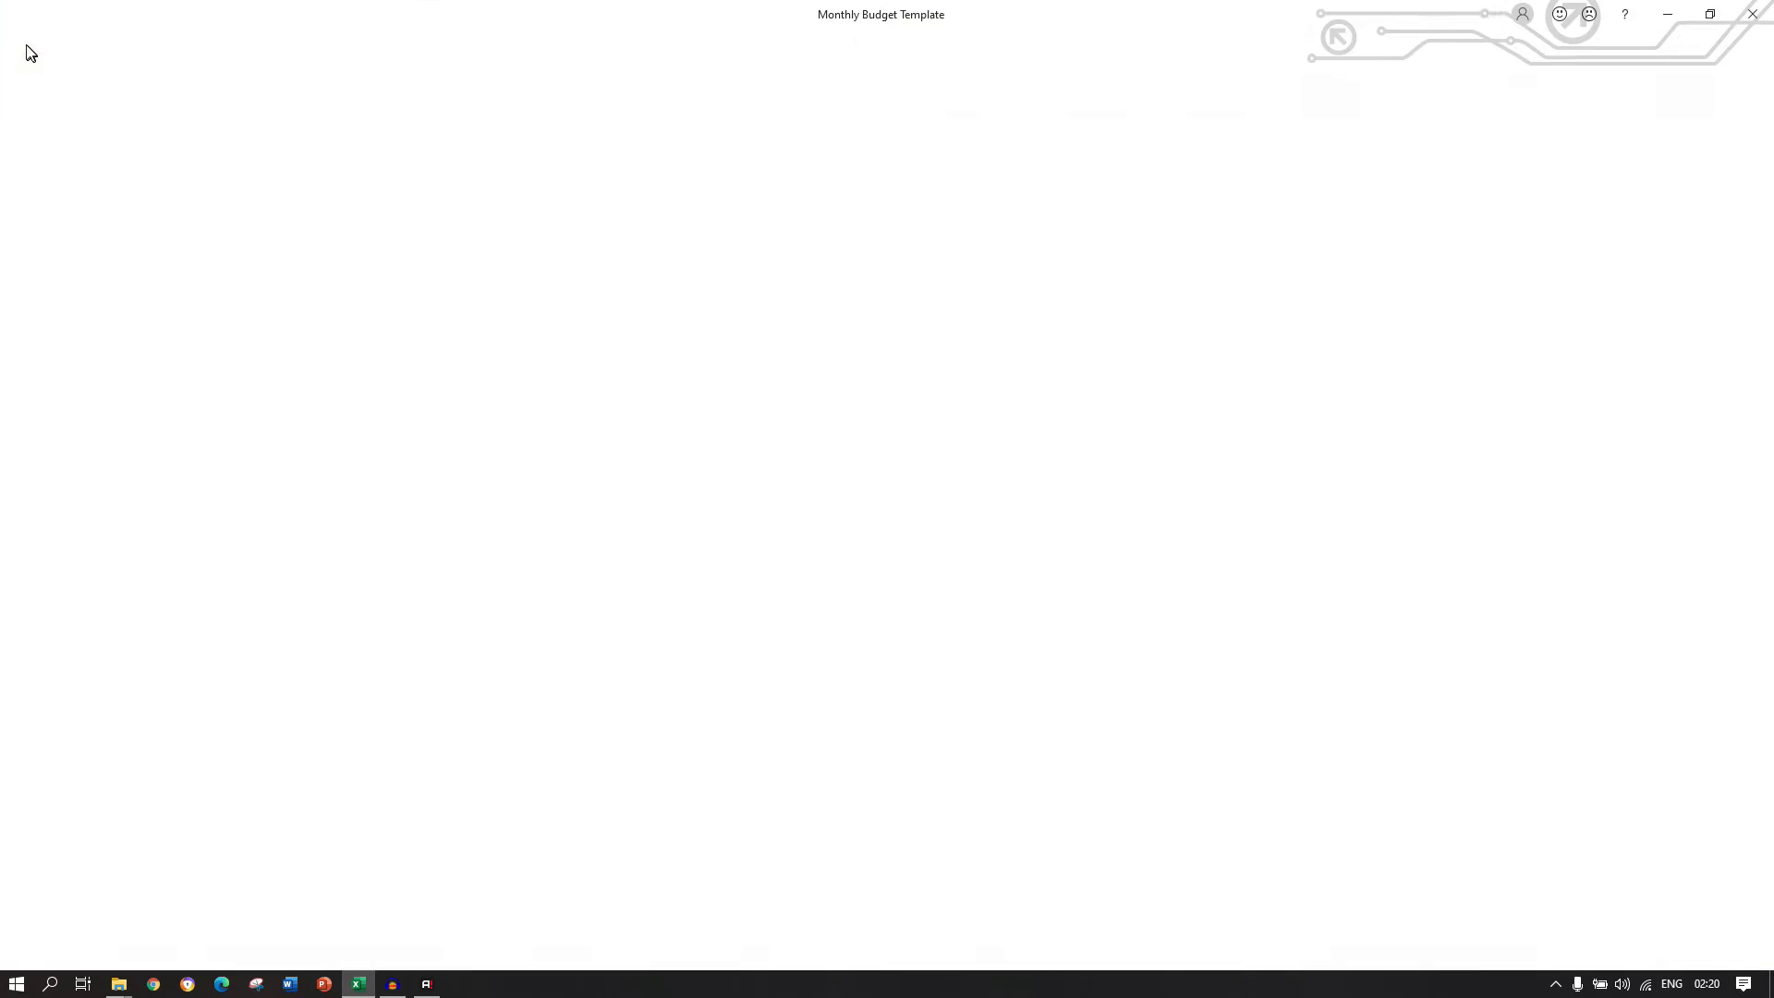
left_click(71, 291)
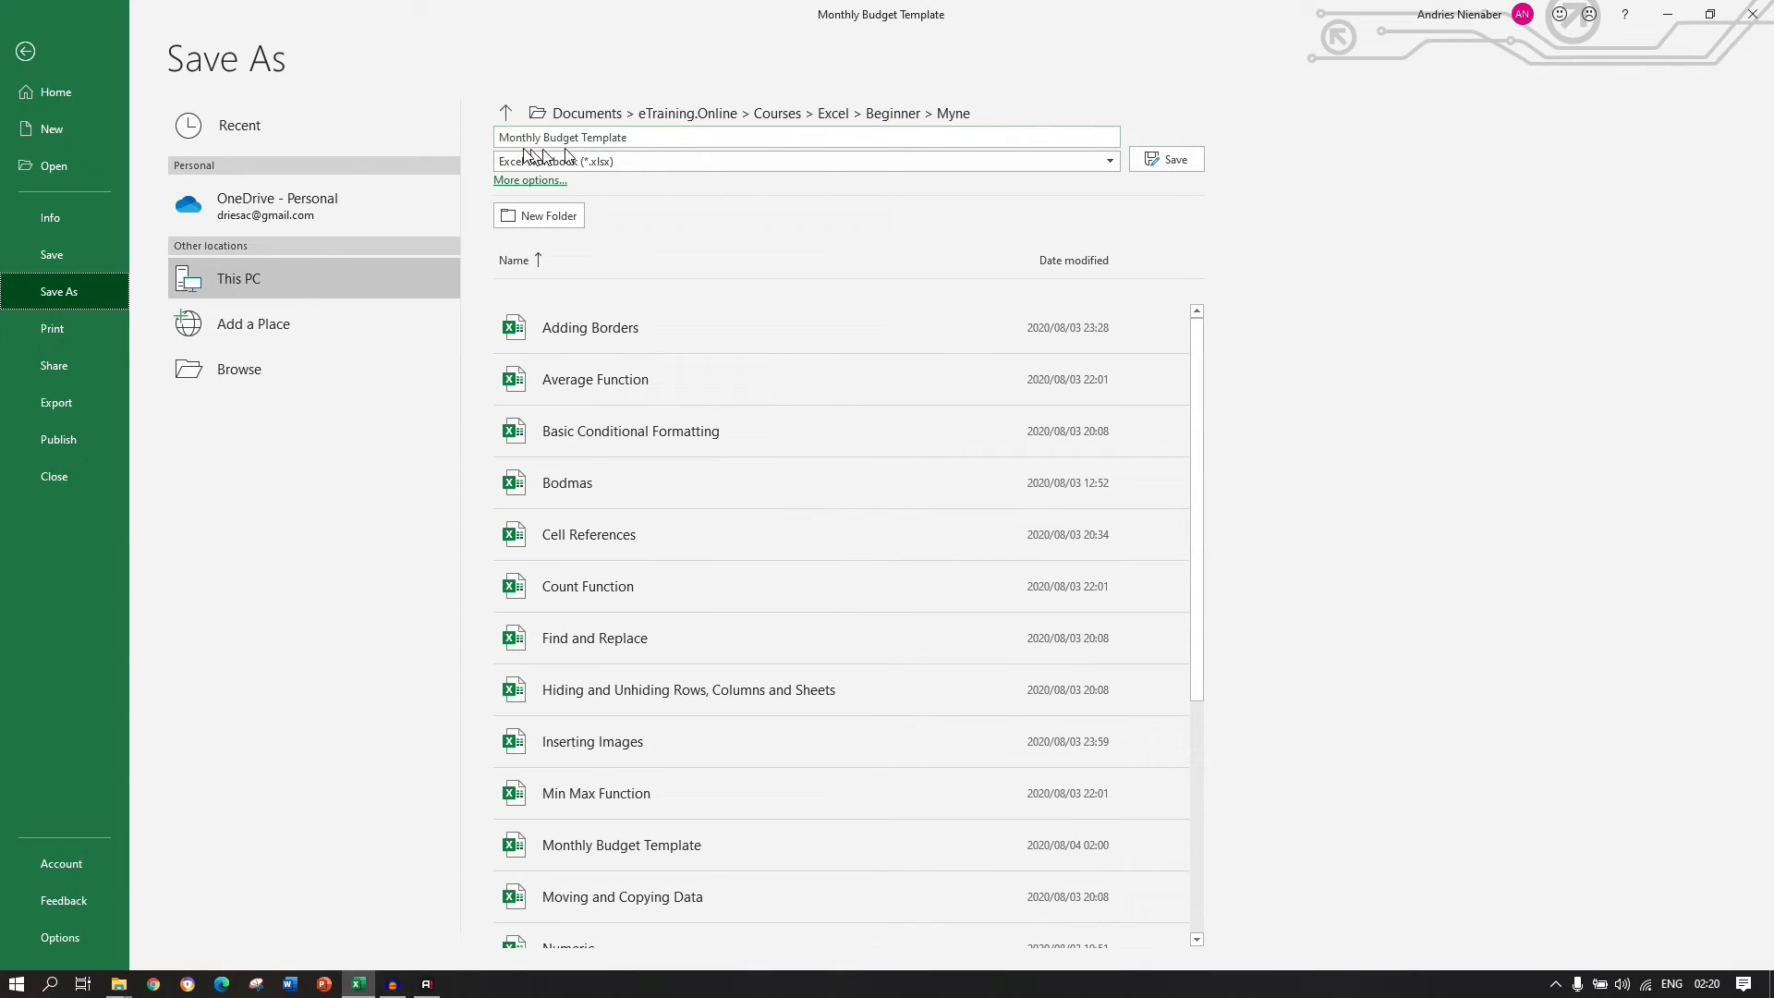
left_click(1106, 167)
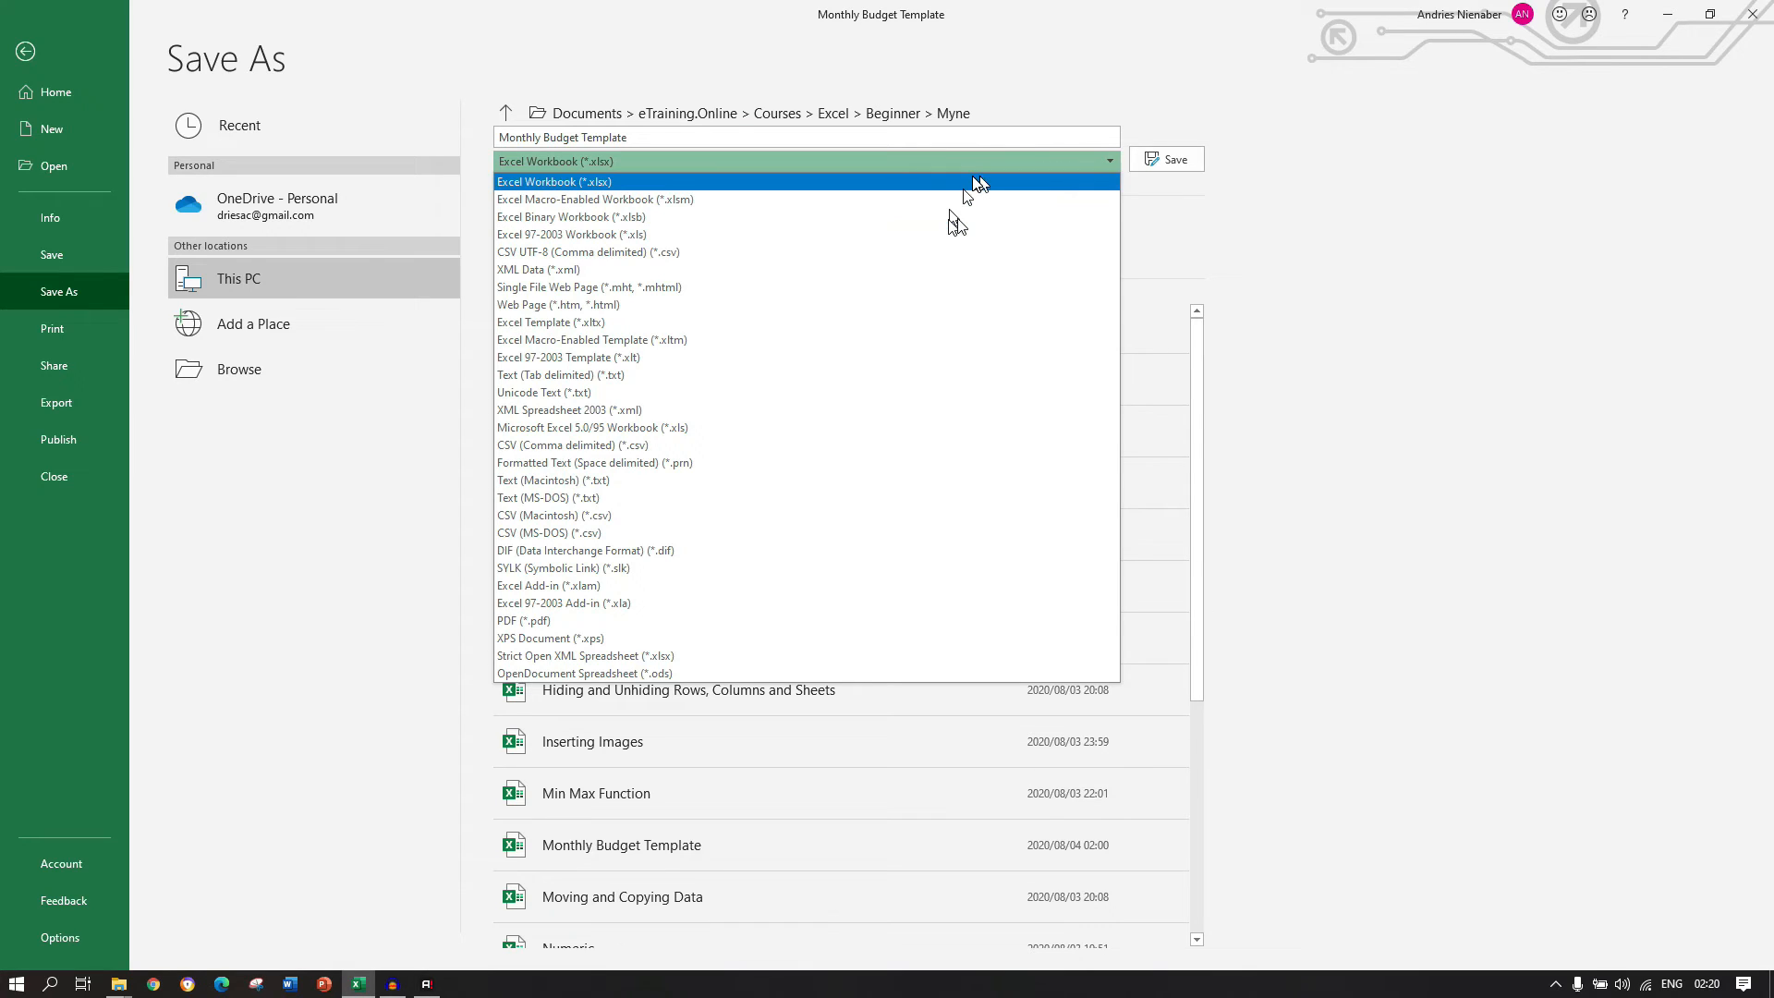
left_click(606, 323)
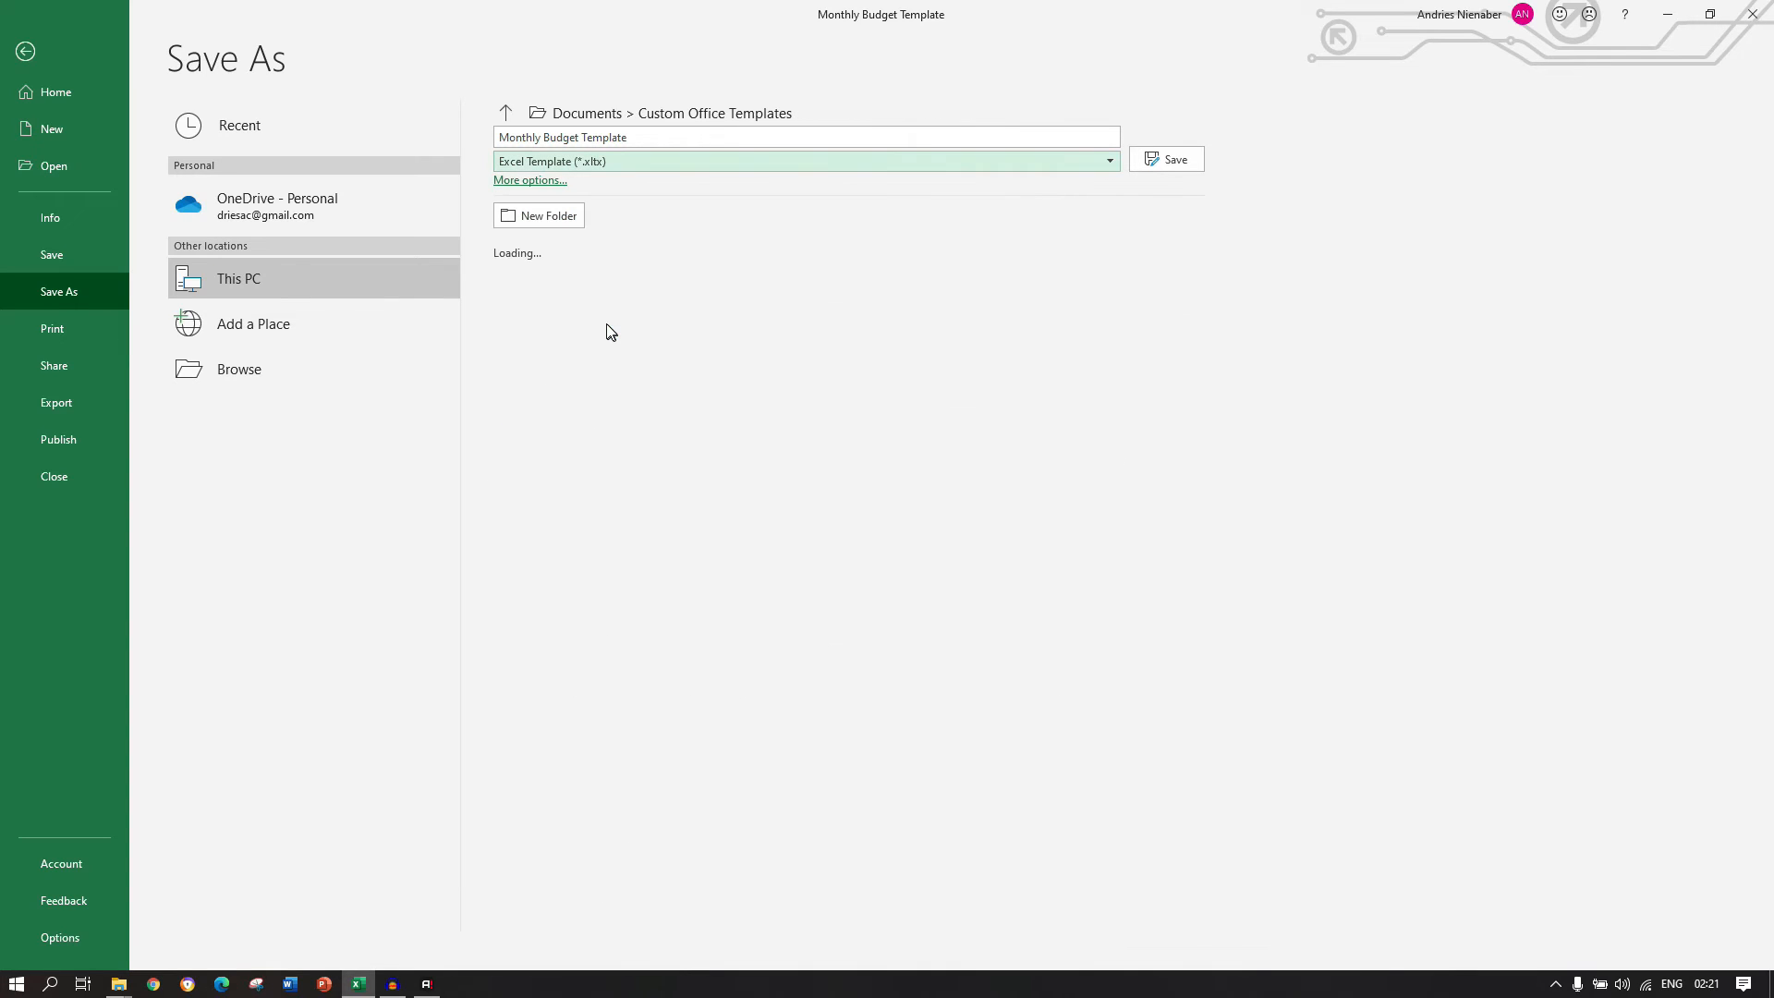
left_click(1166, 160)
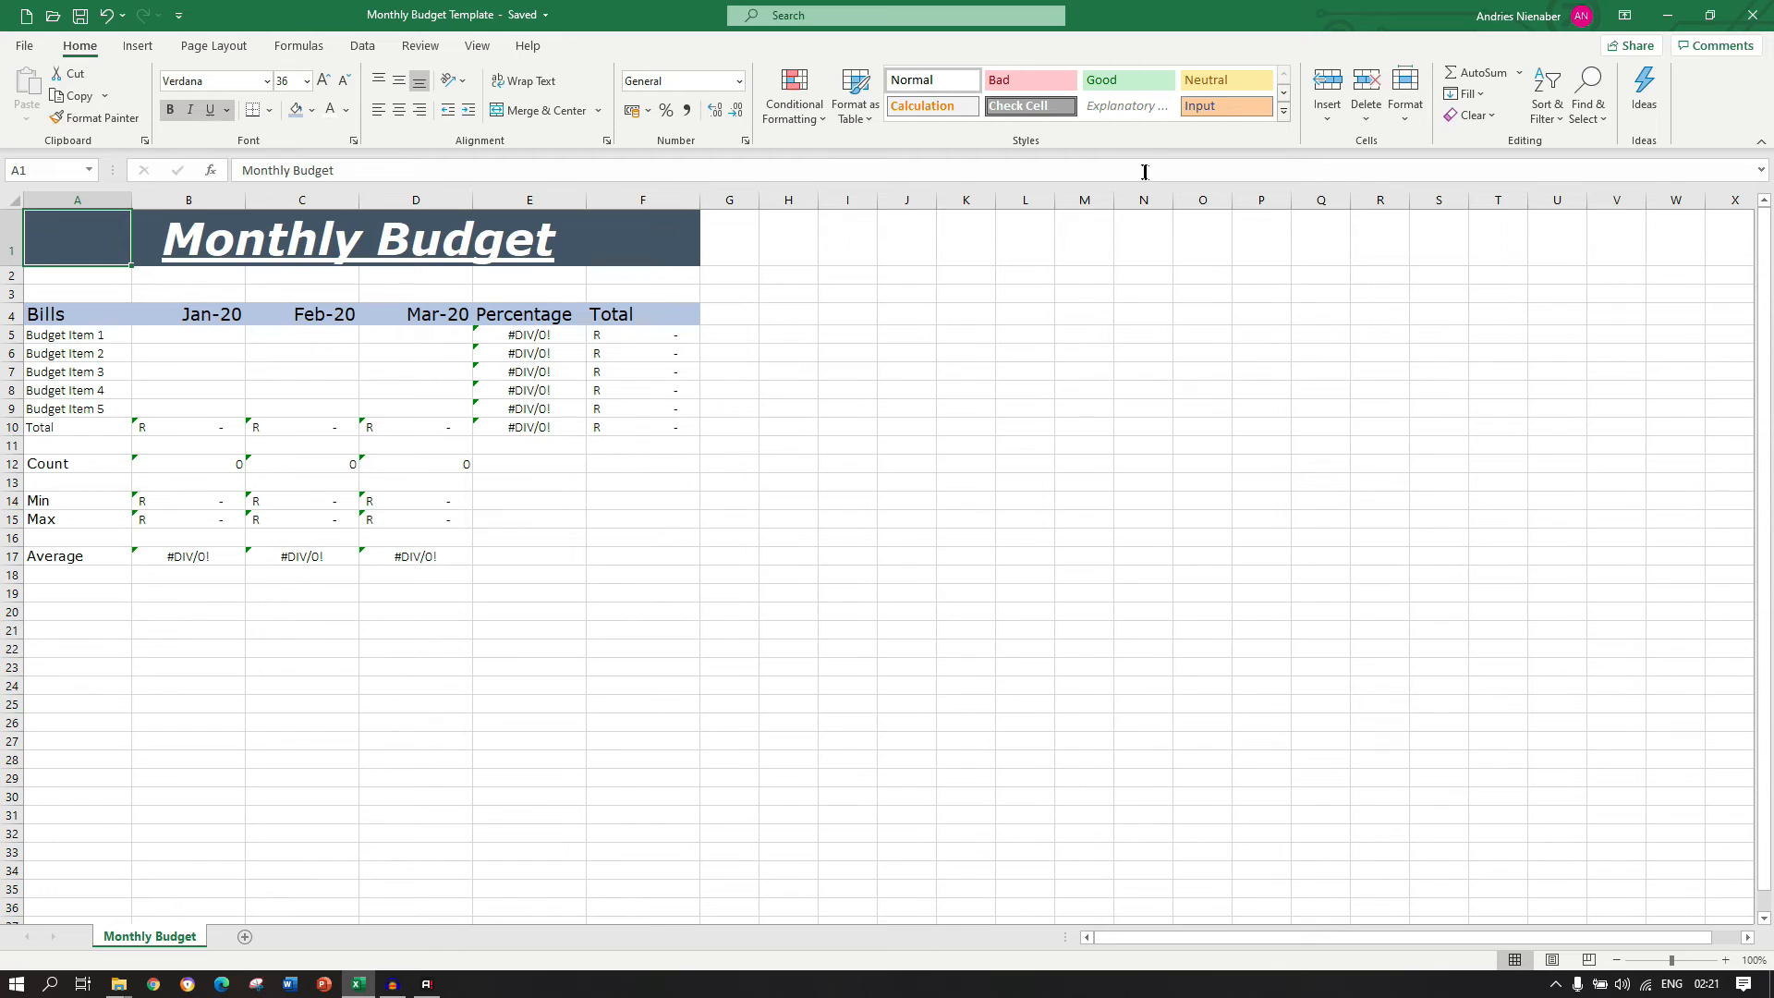
Close and relaunch Excel, and pin the recent Monthly Budget Template from the Custom Office Templates folder.
left_click(1758, 11)
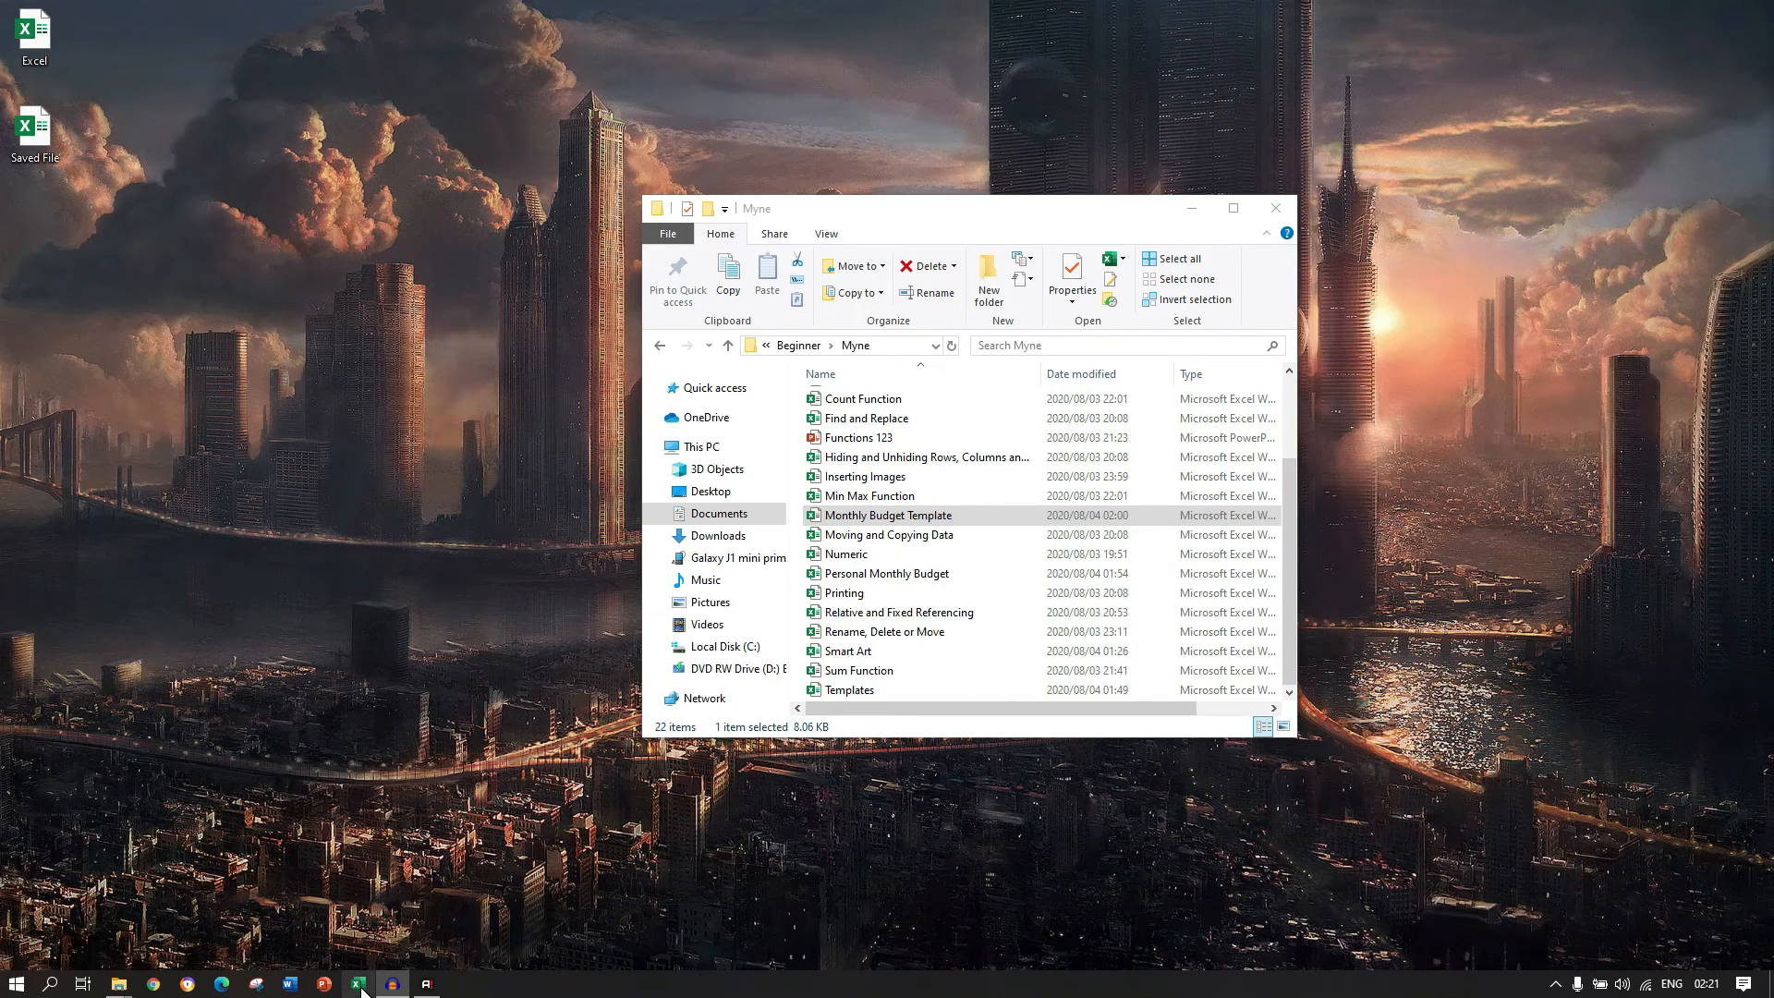
left_click(360, 985)
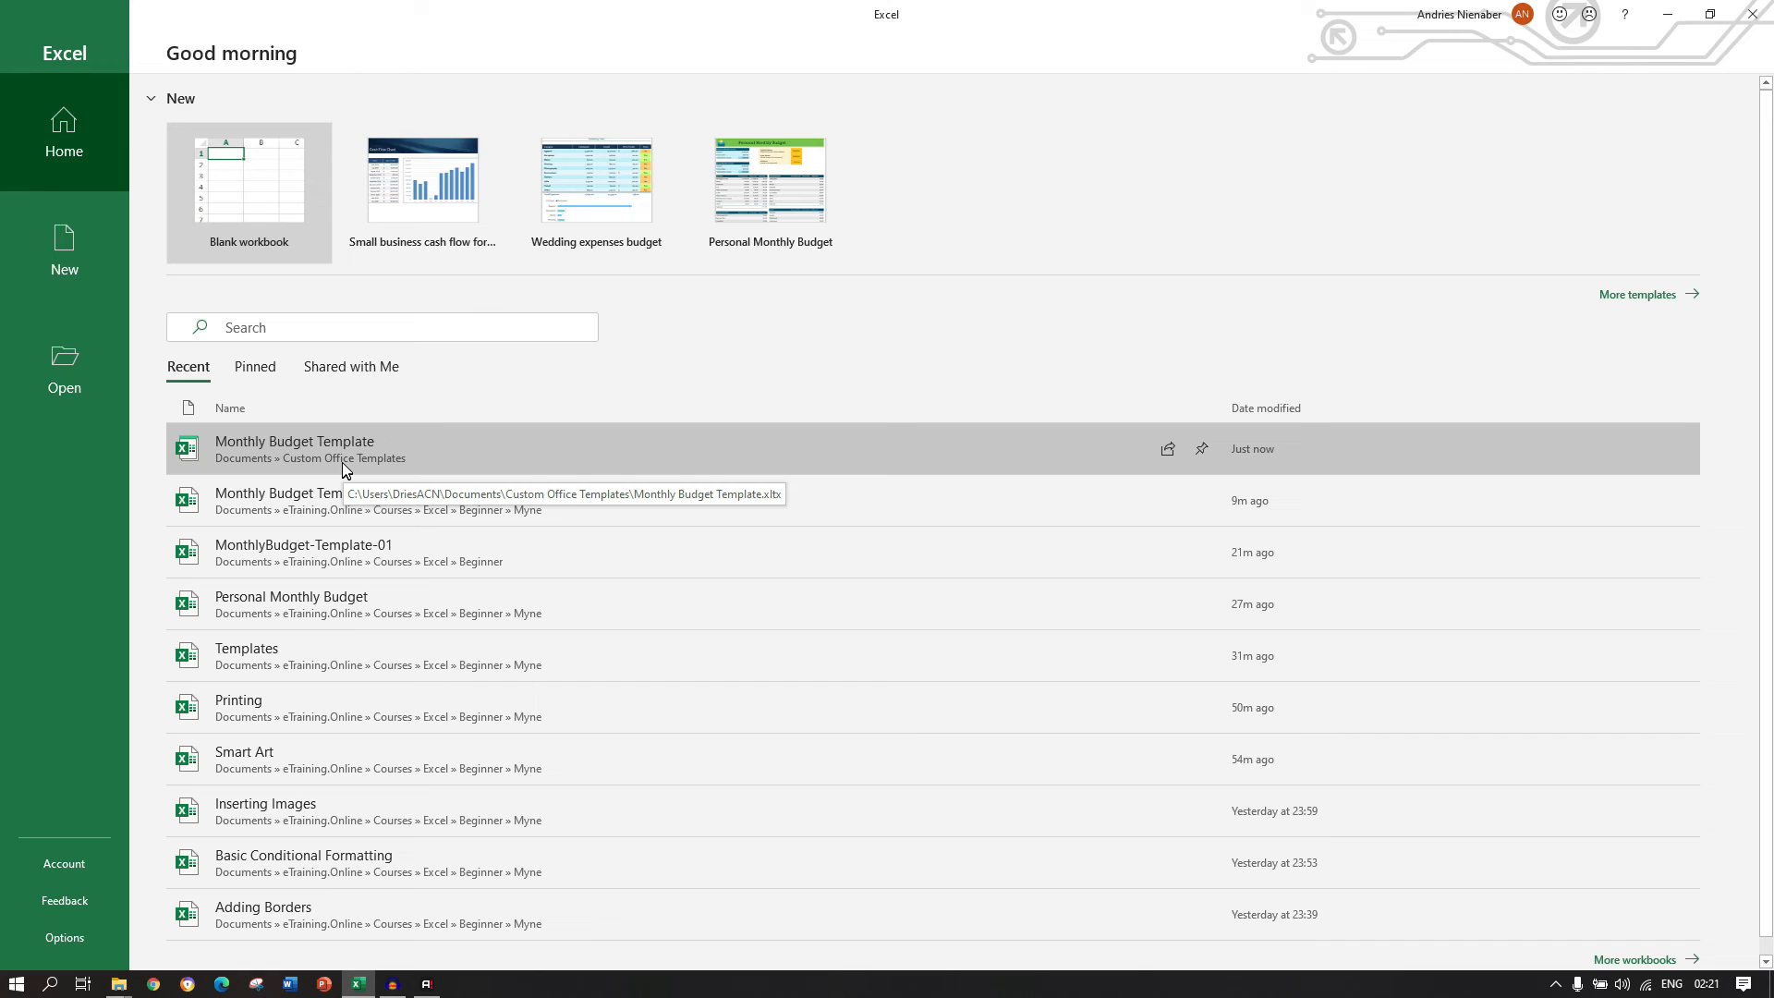
left_click(1201, 449)
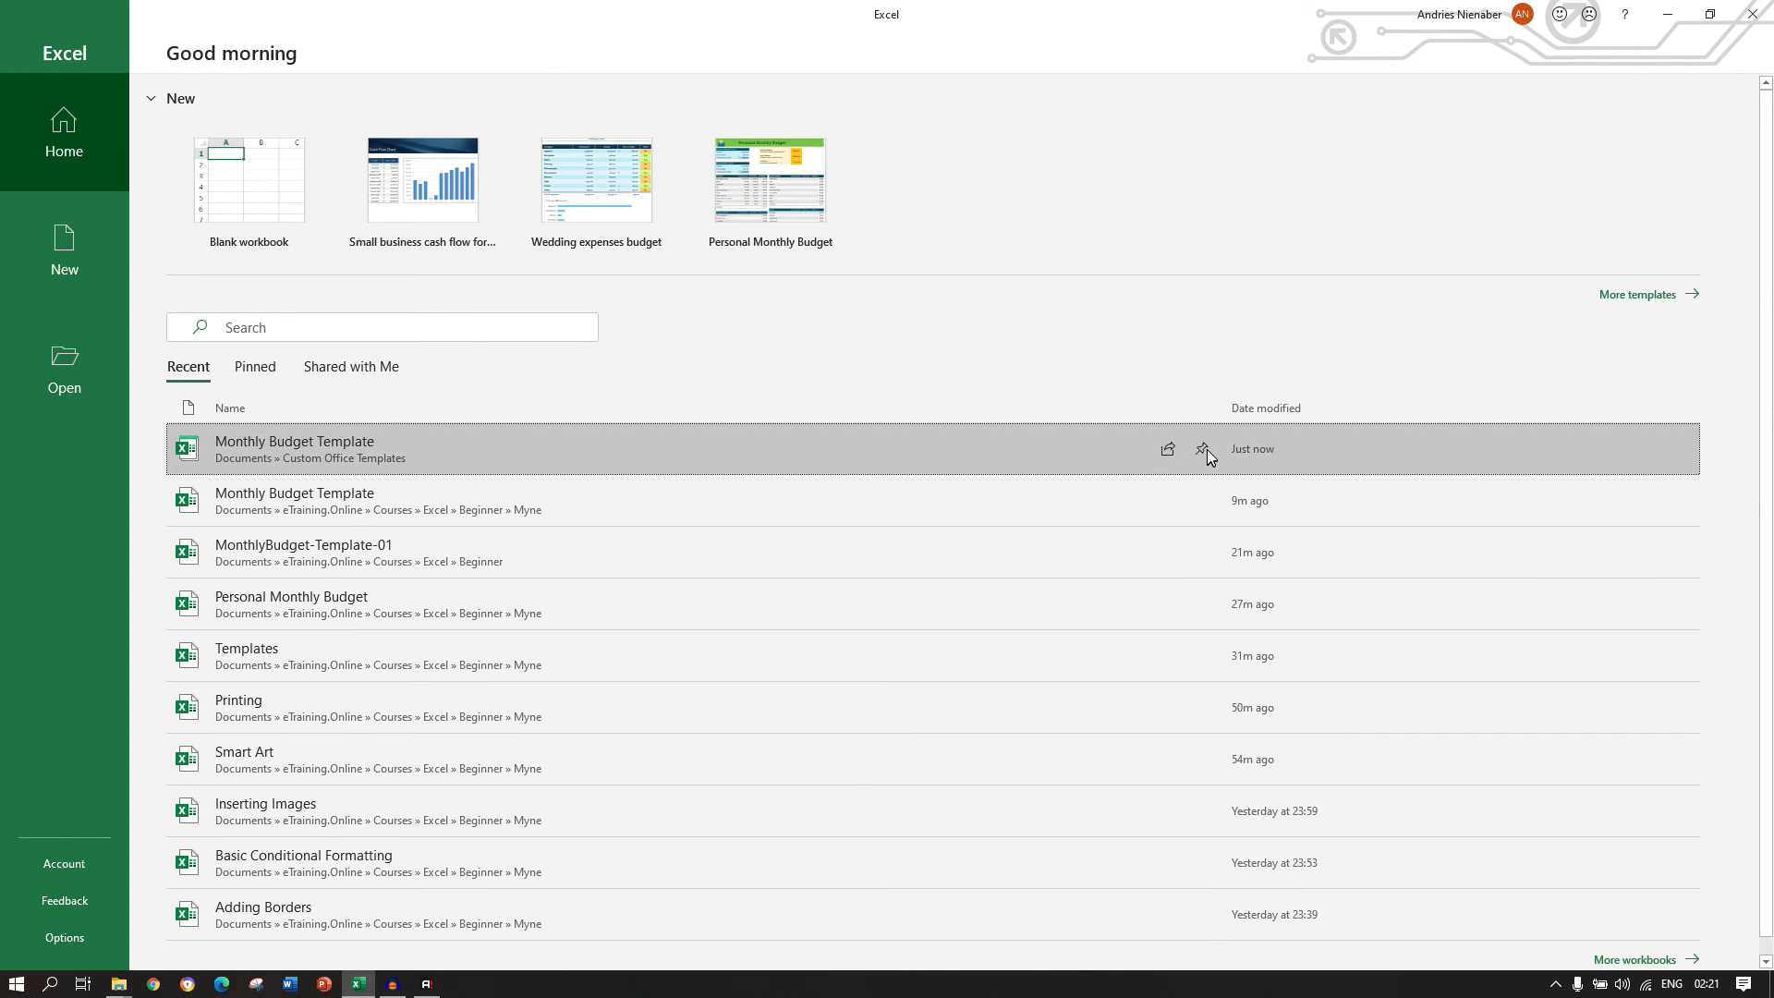
Open the pinned Monthly Budget Template and enter 12000 as the January amount for Budget Item 1 in B5.
left_click(265, 379)
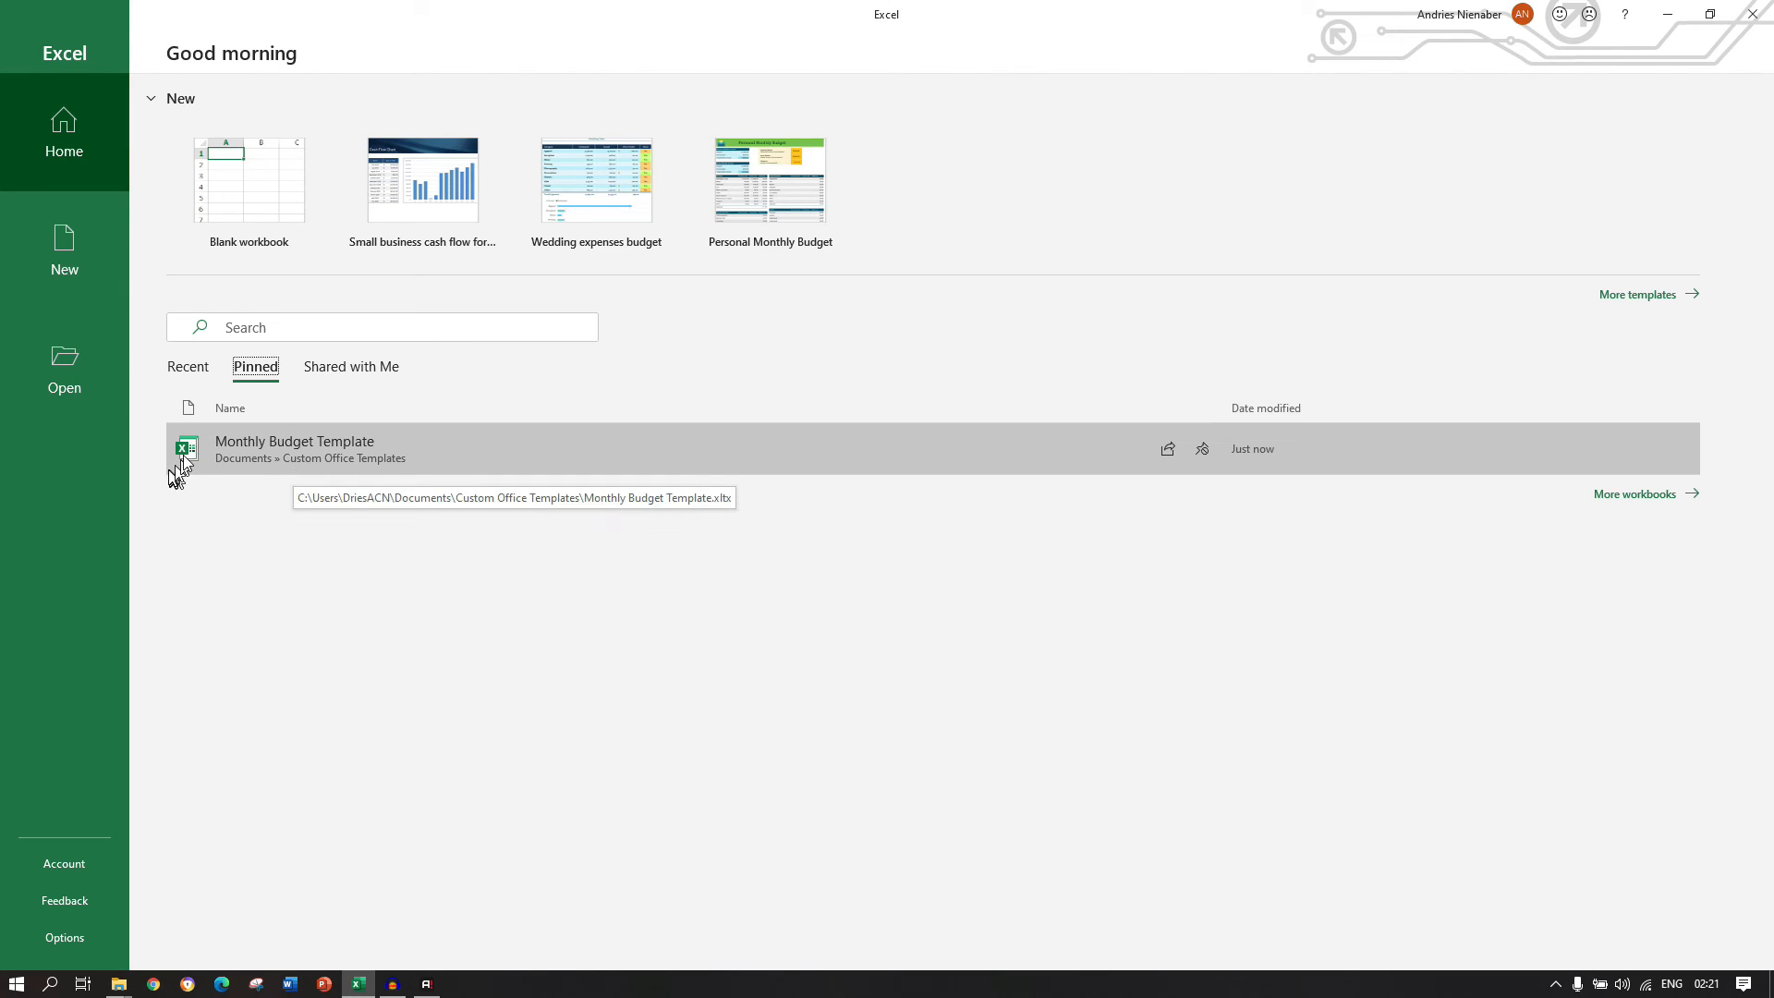
left_click(344, 453)
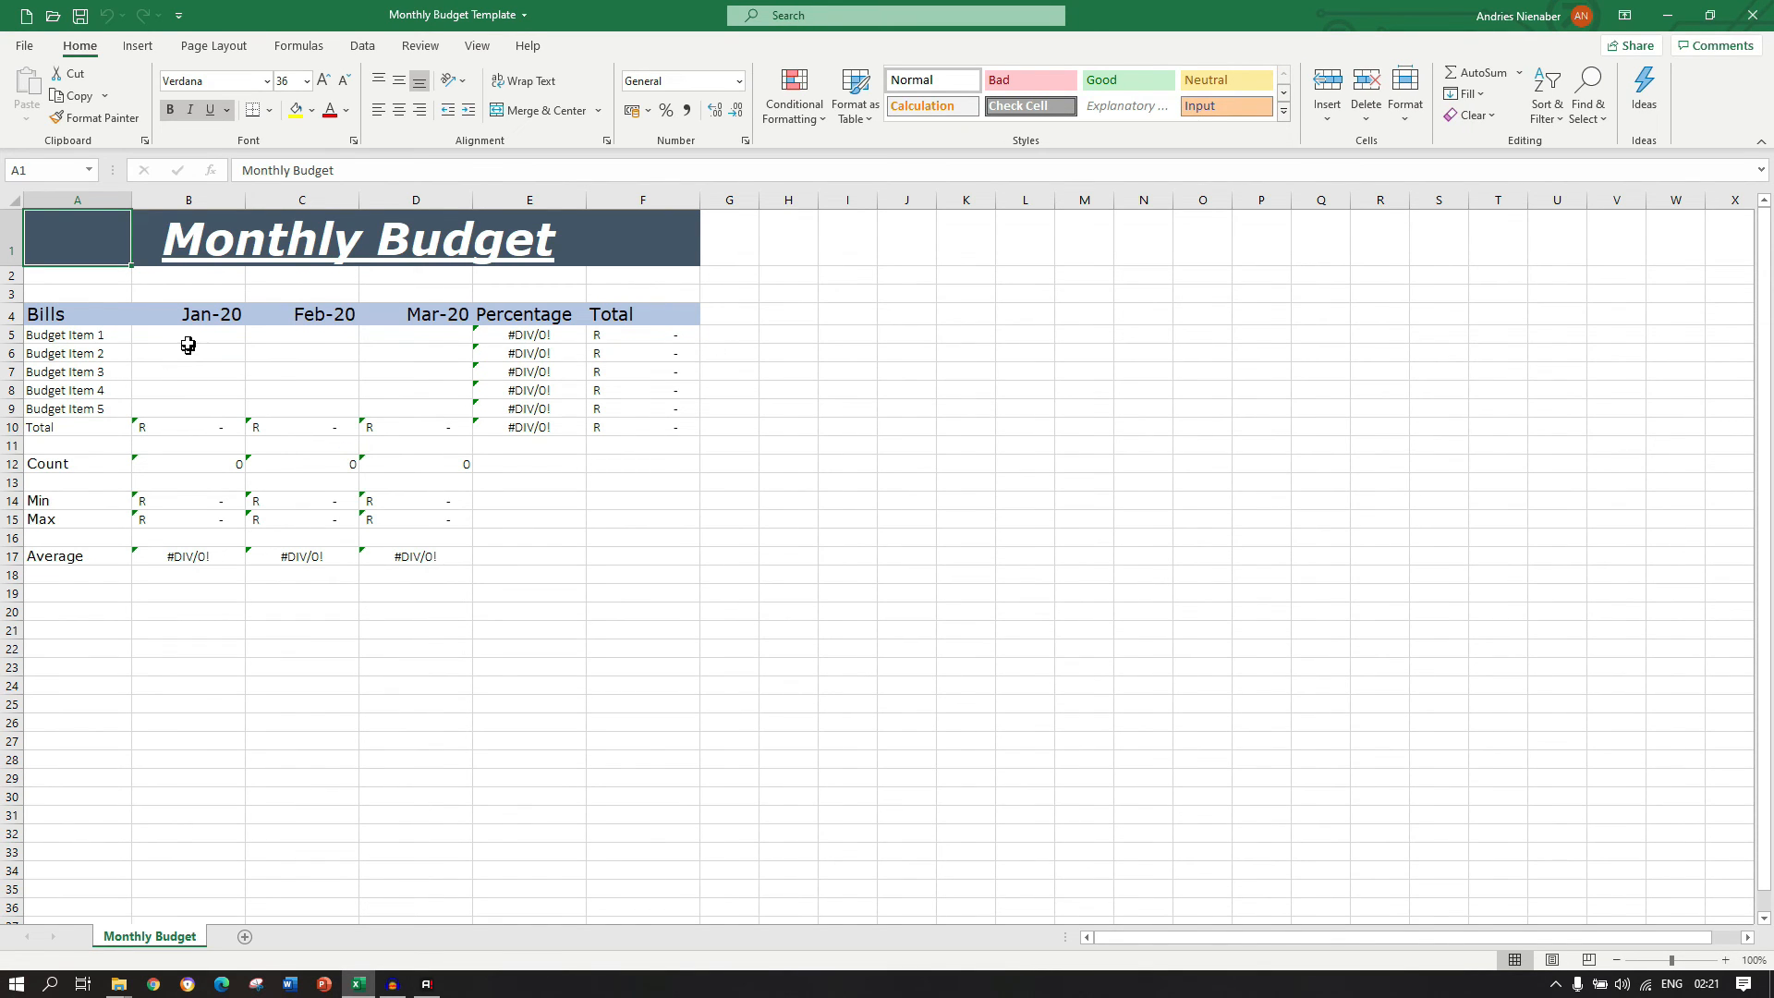
left_click(188, 338)
type("12000")
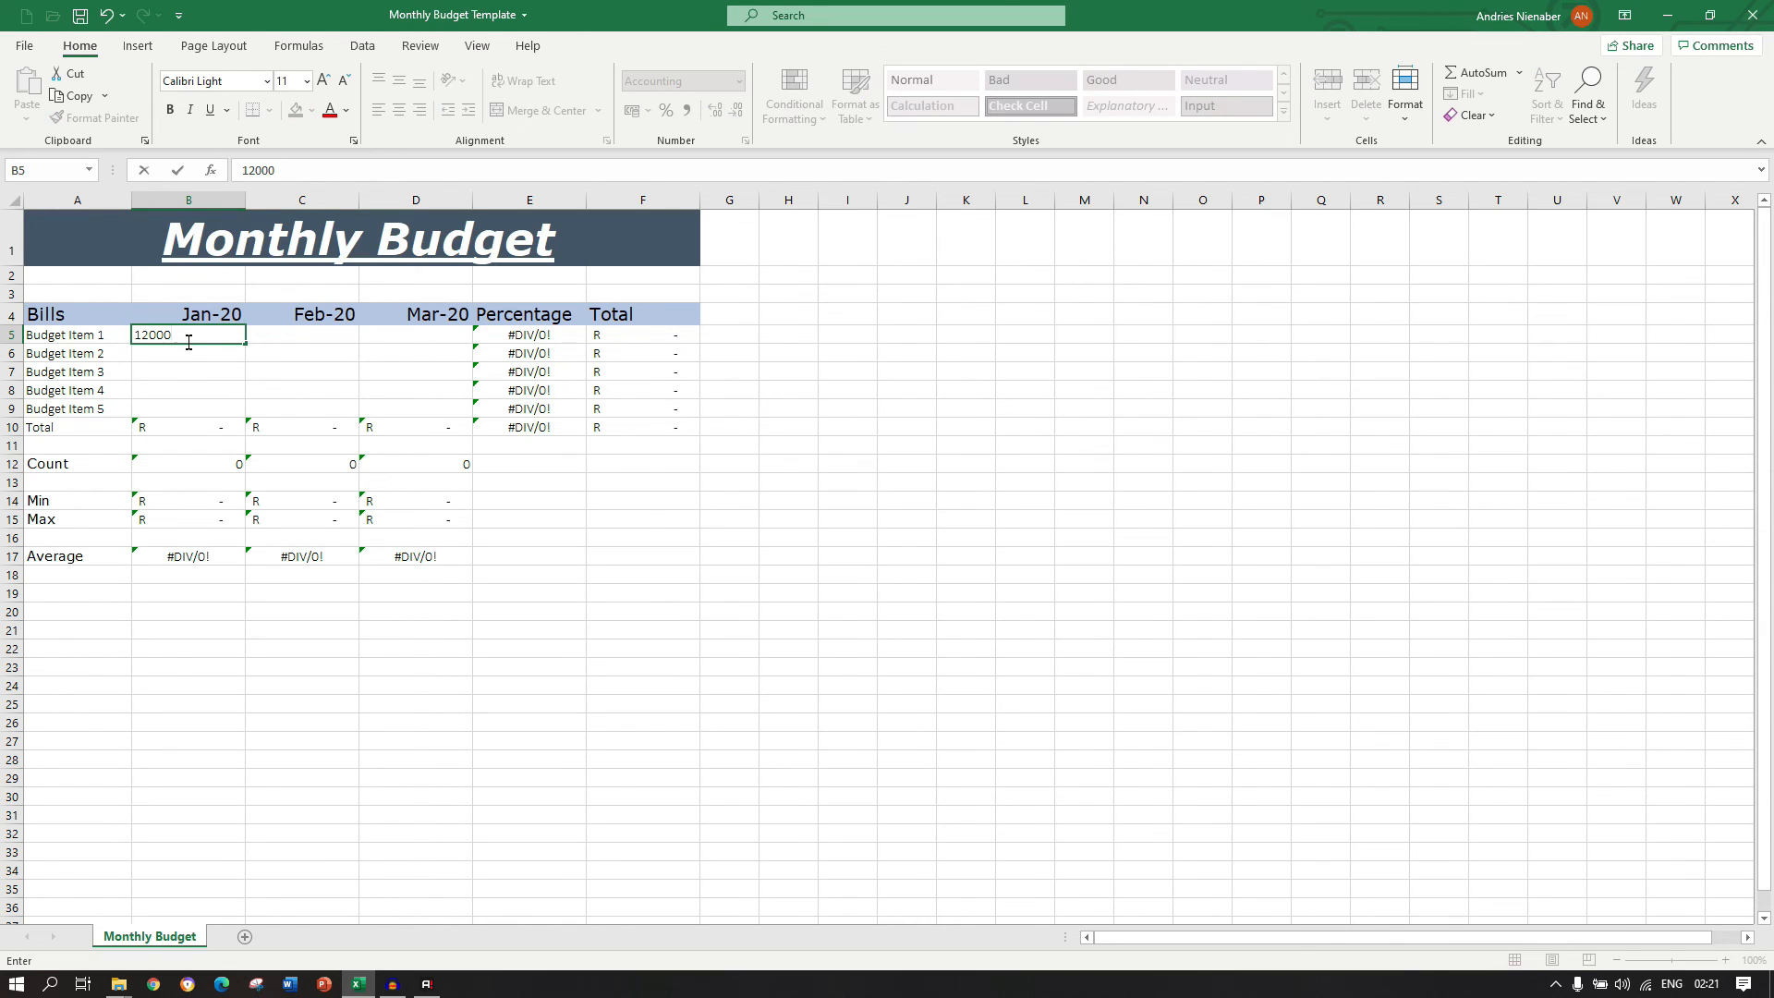
key("Return")
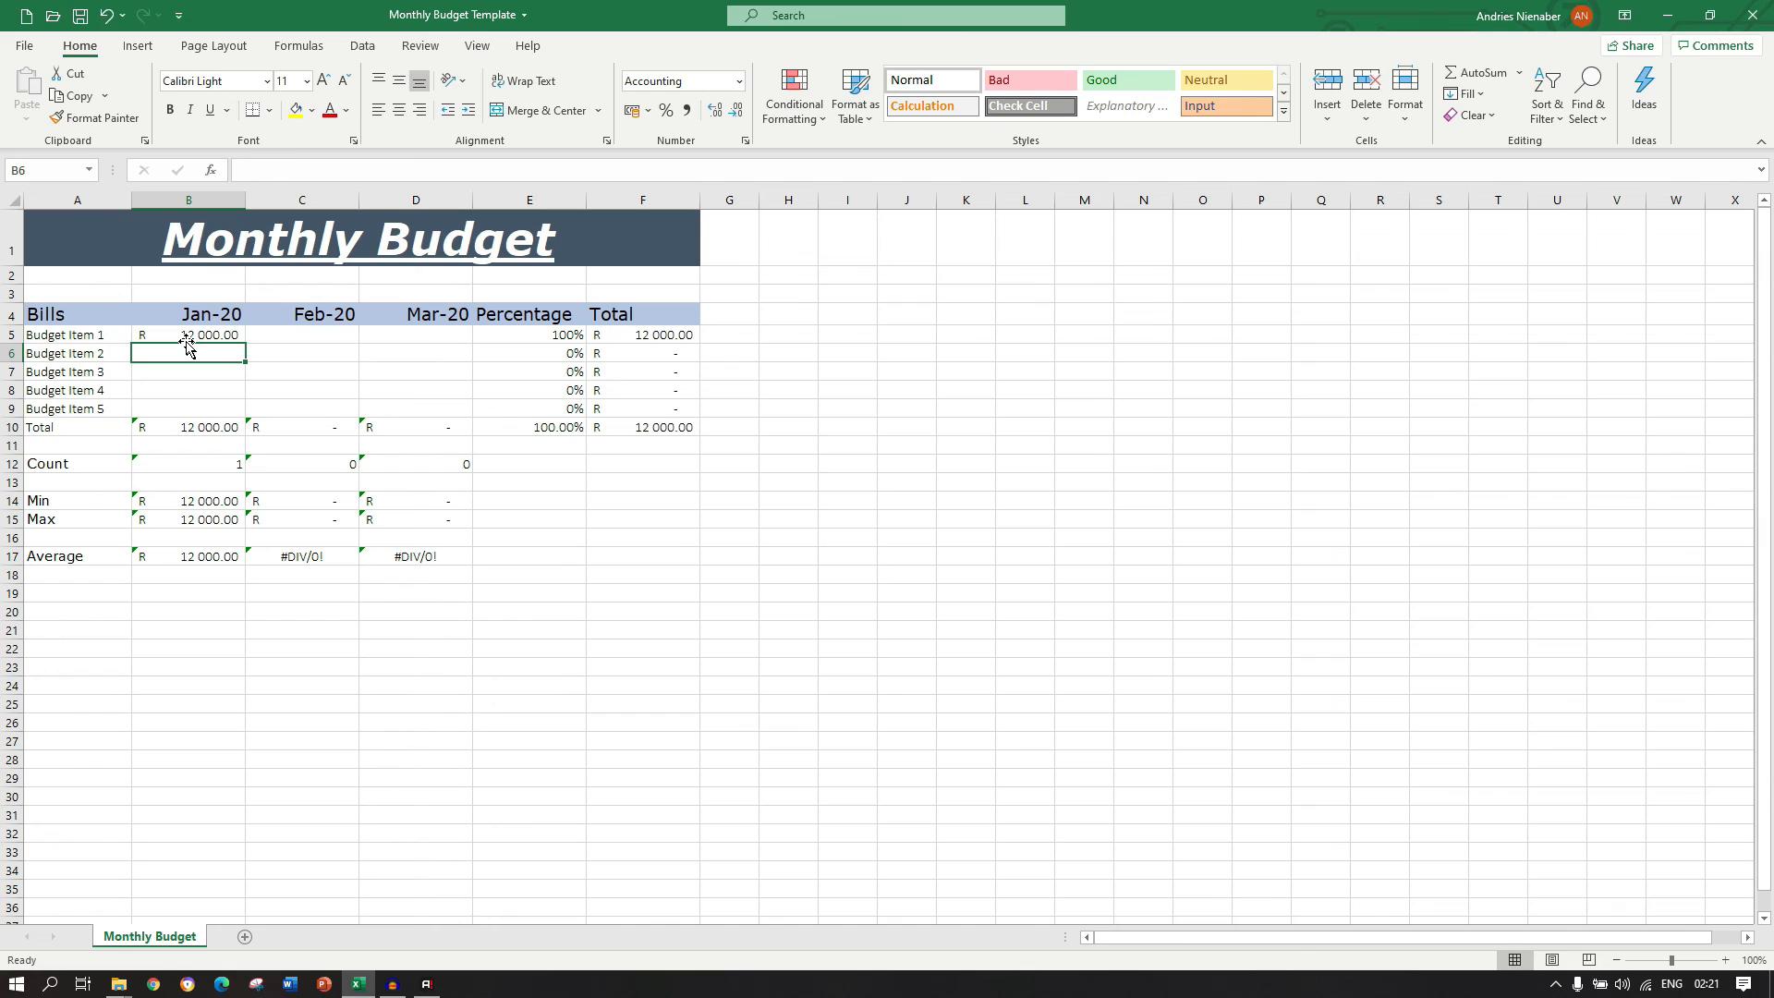
Enter 12000 as both the February and March amounts for Budget Item 1 in C5 and D5.
key("Right")
key("Up")
type("1")
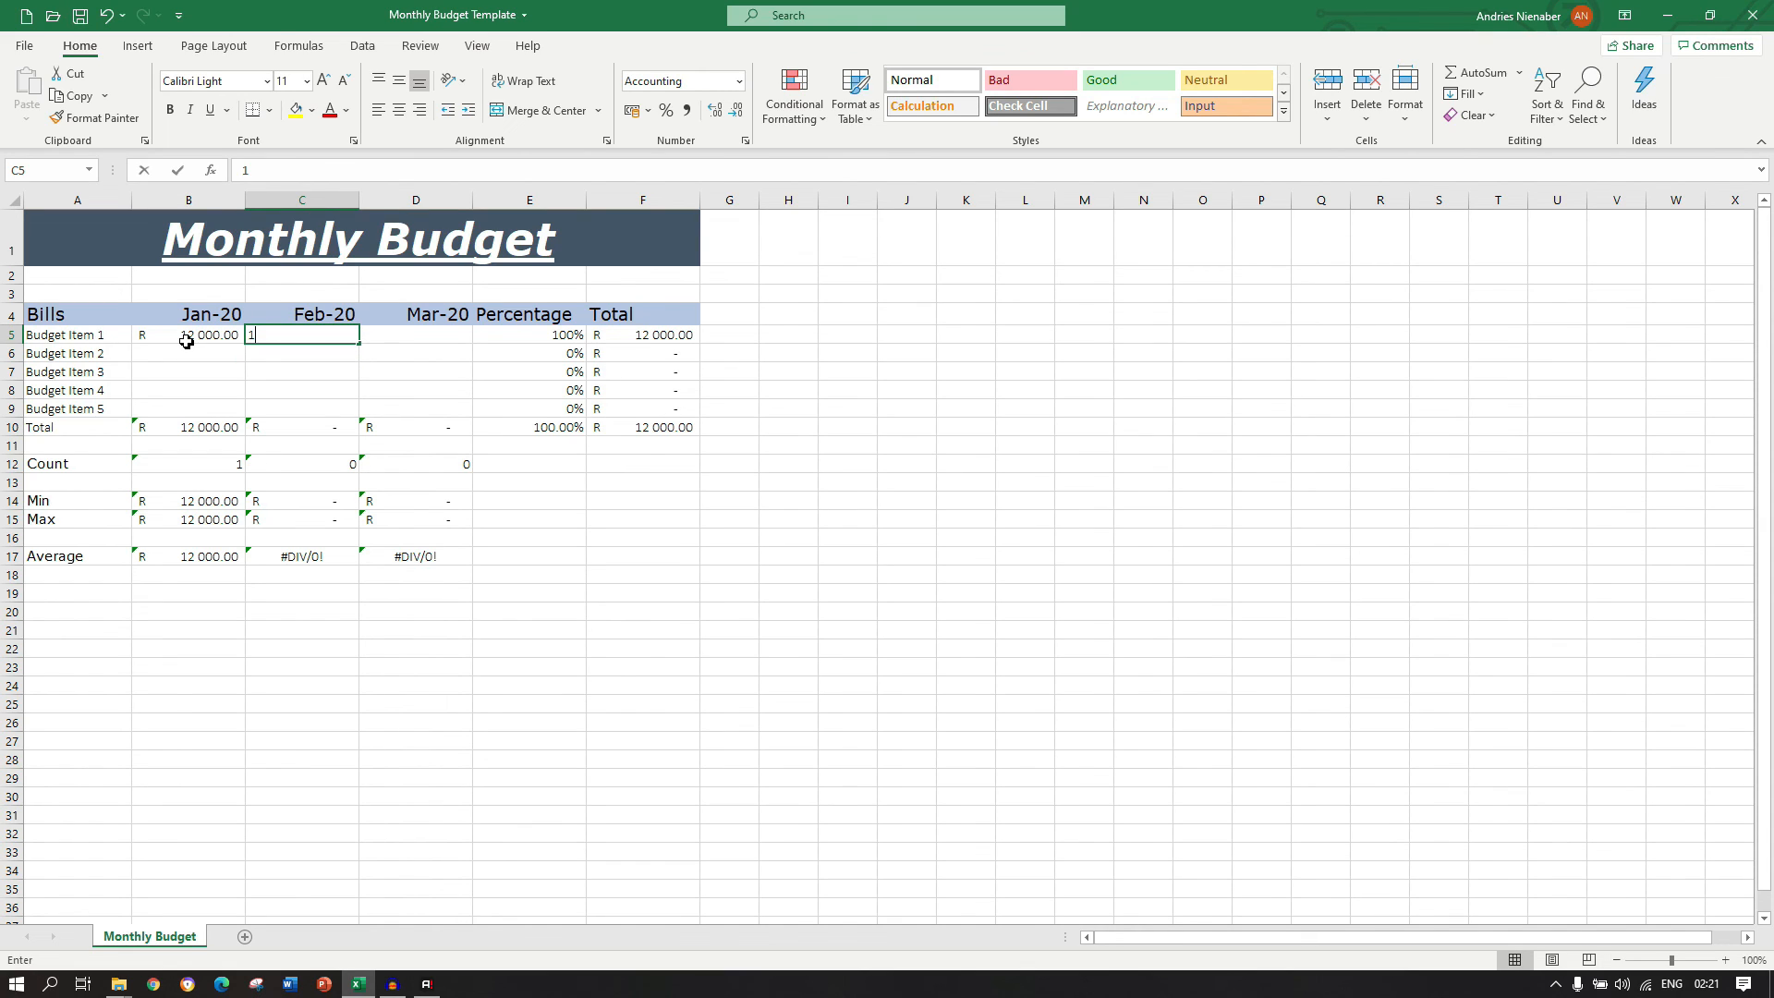
type("2000")
key("ctrl+Return")
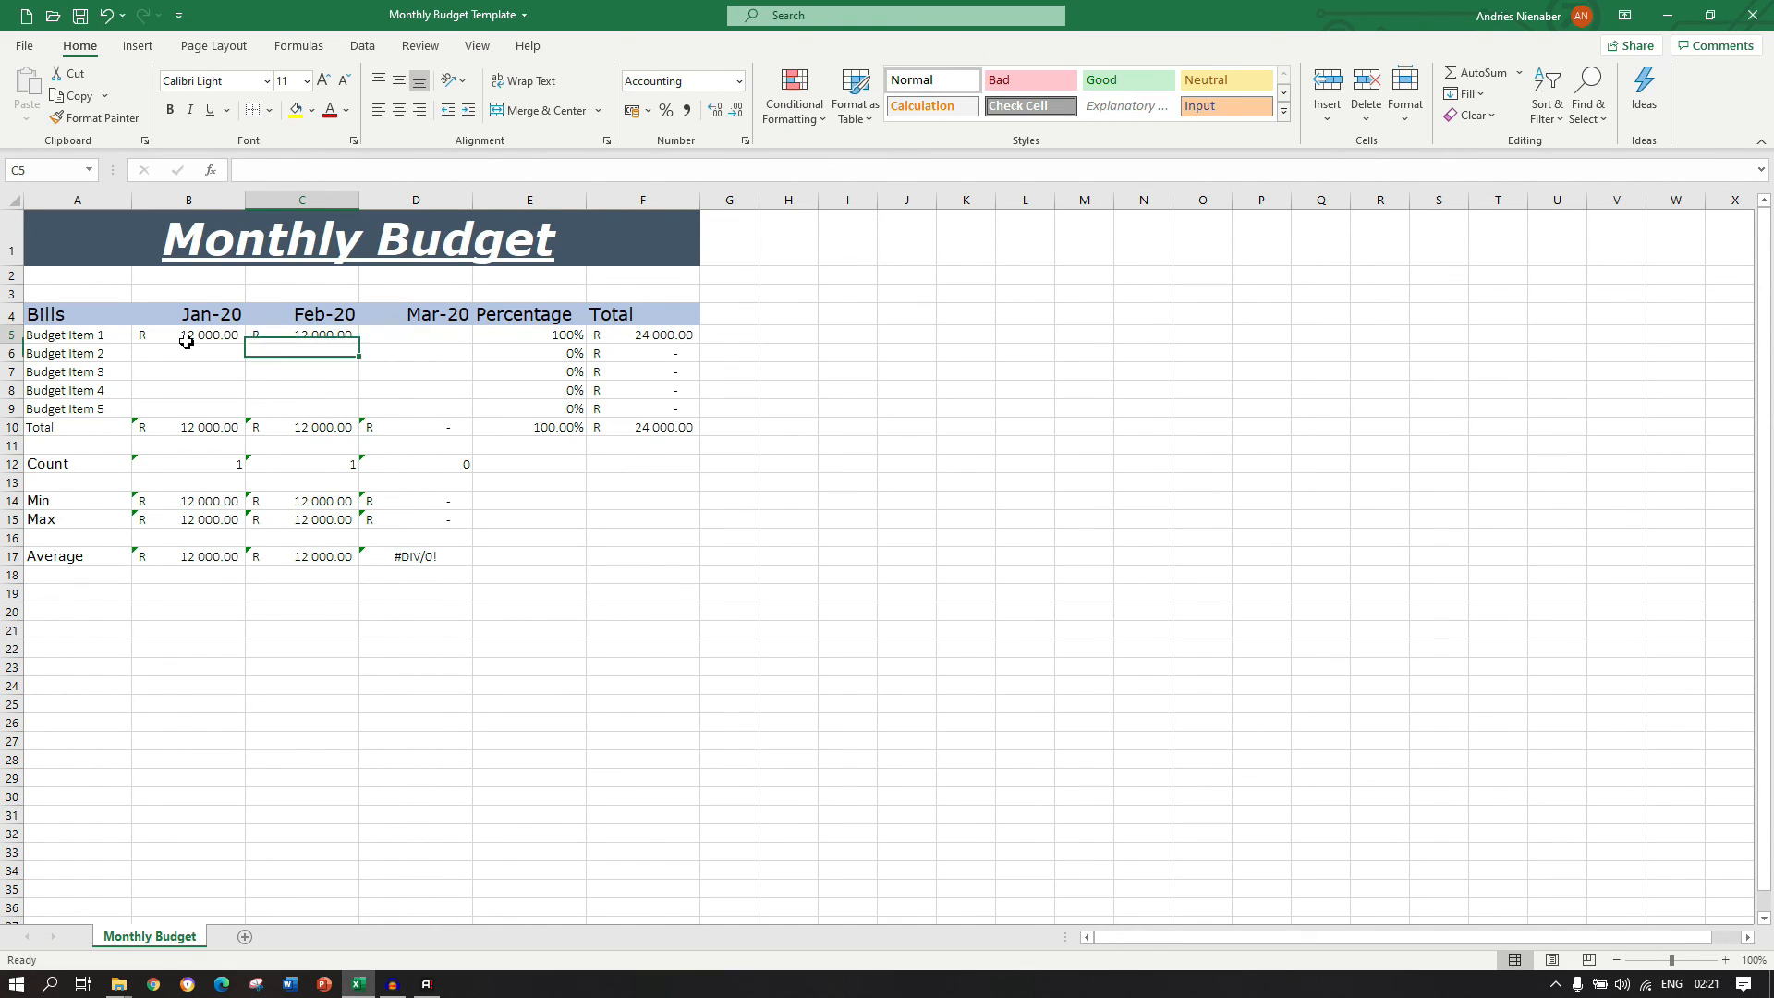
key("Right")
type("12 00")
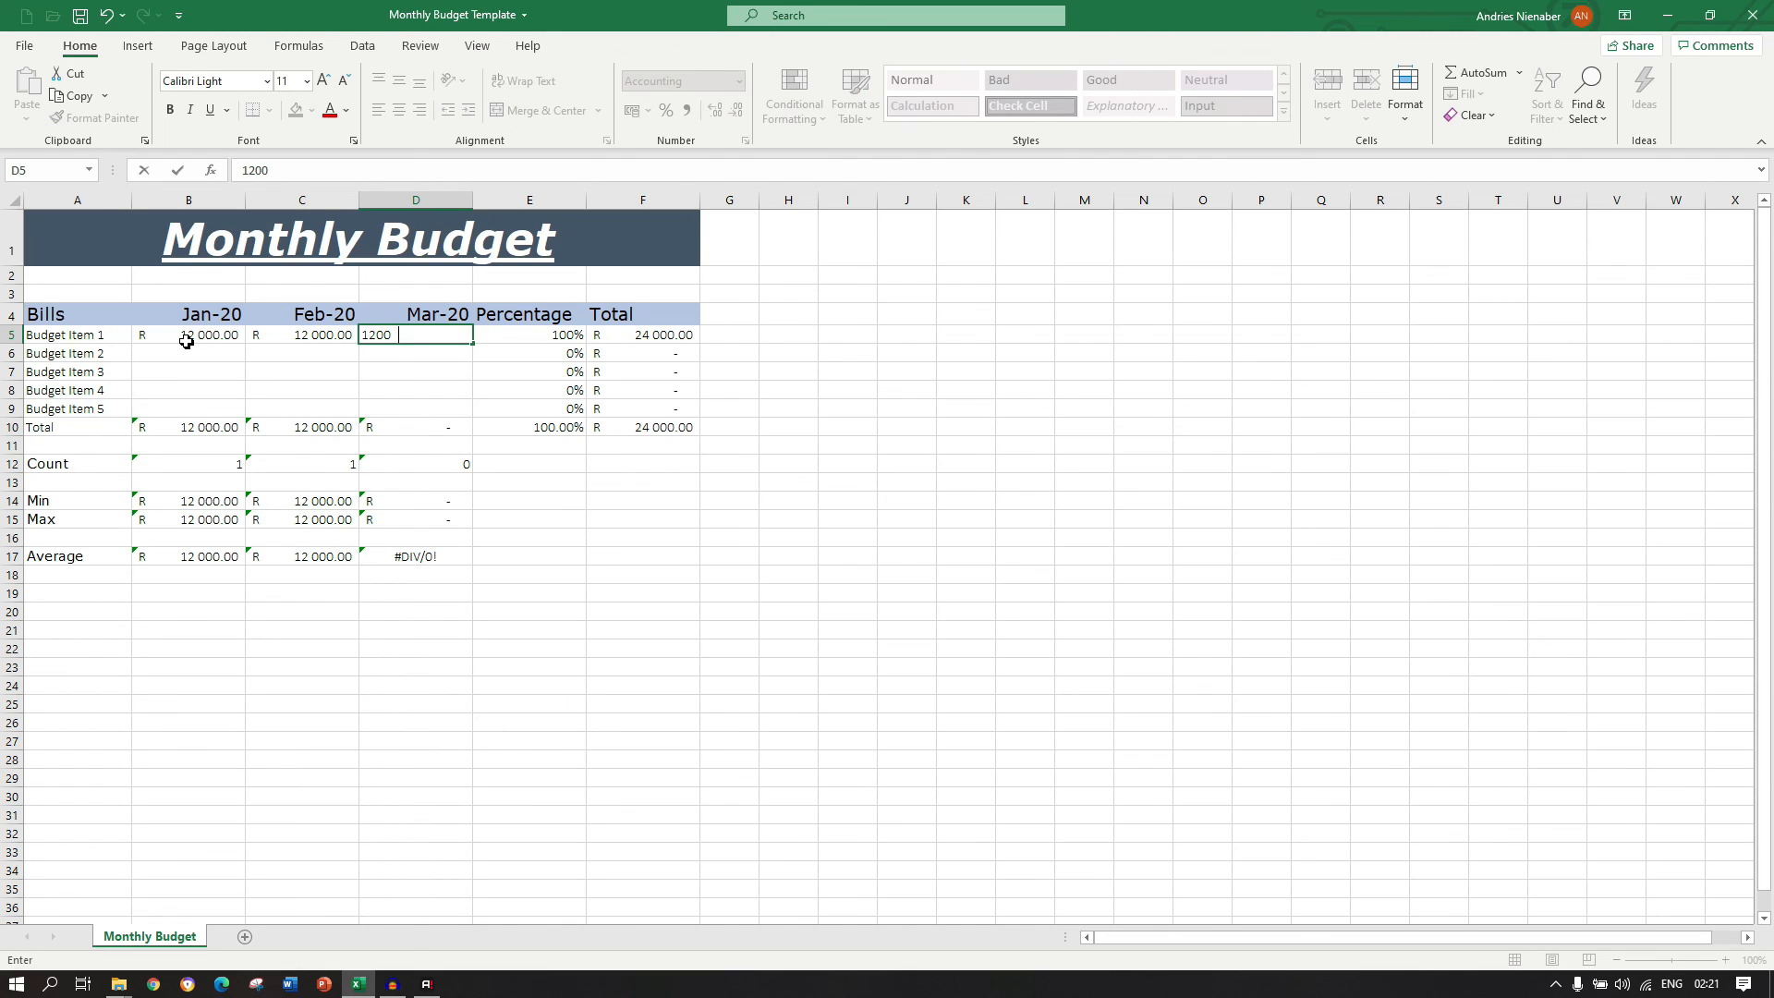
type("0")
key("Return")
Enter 35000 as the January amount for Budget Item 2 in B6.
left_click(187, 348)
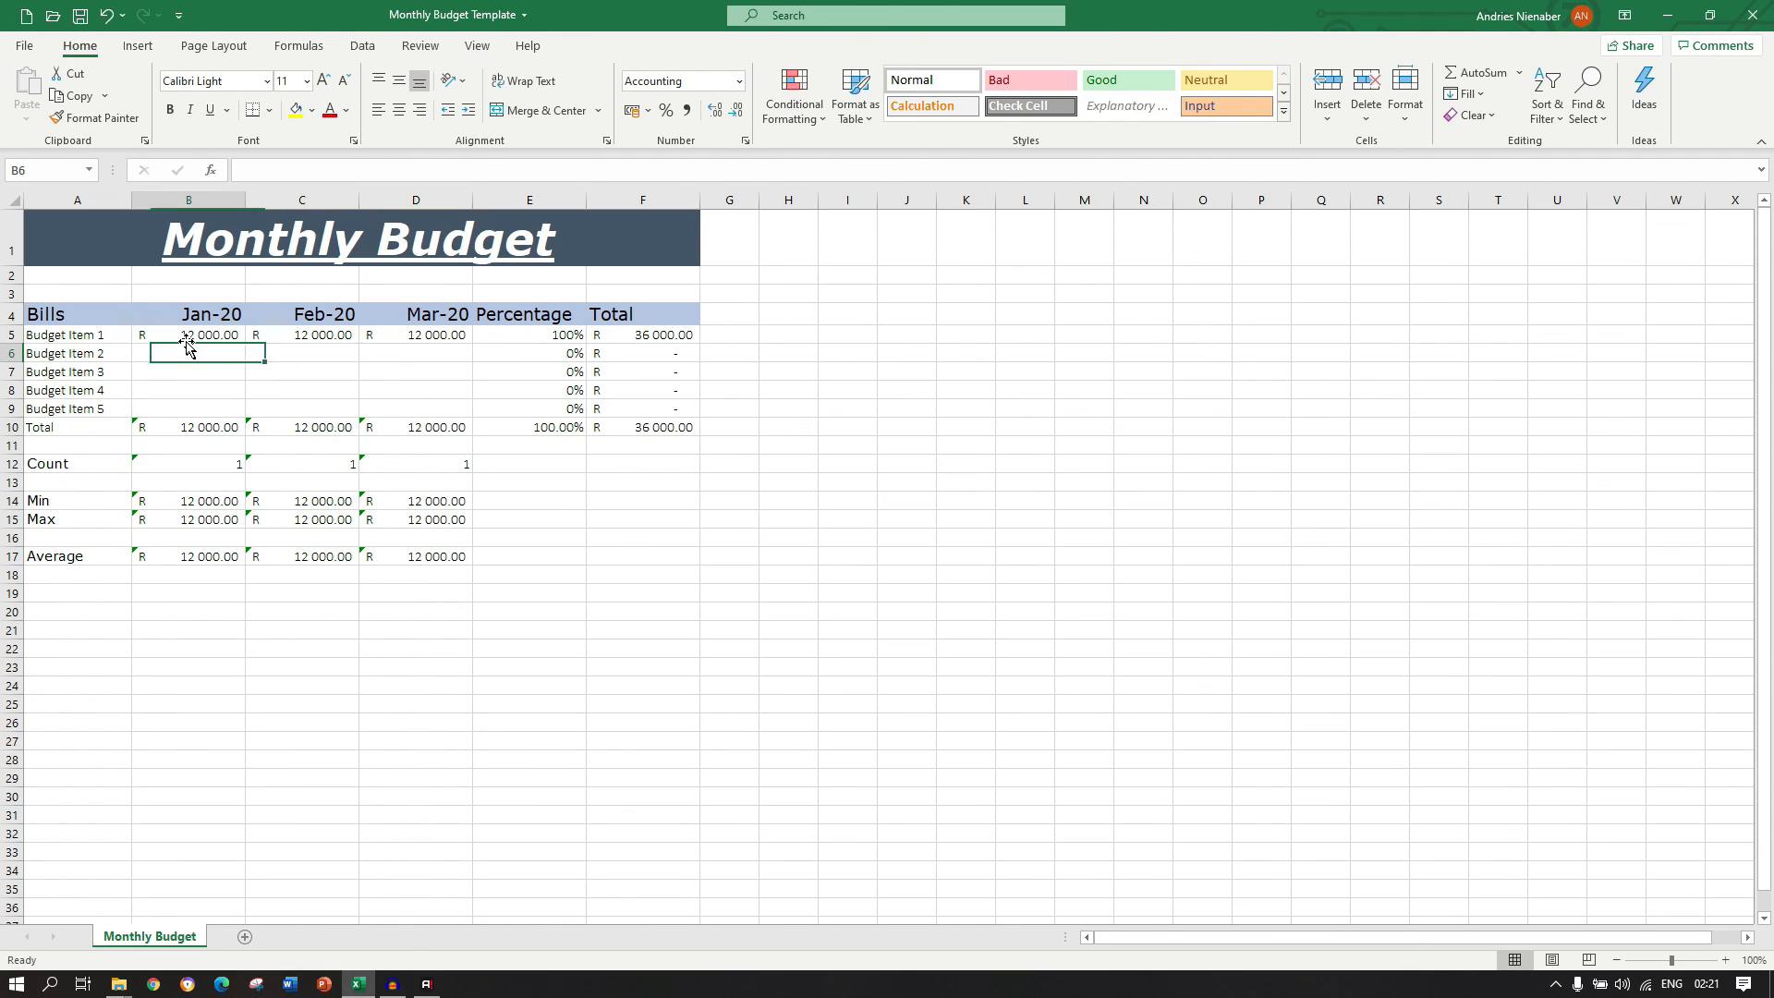
type("35 00")
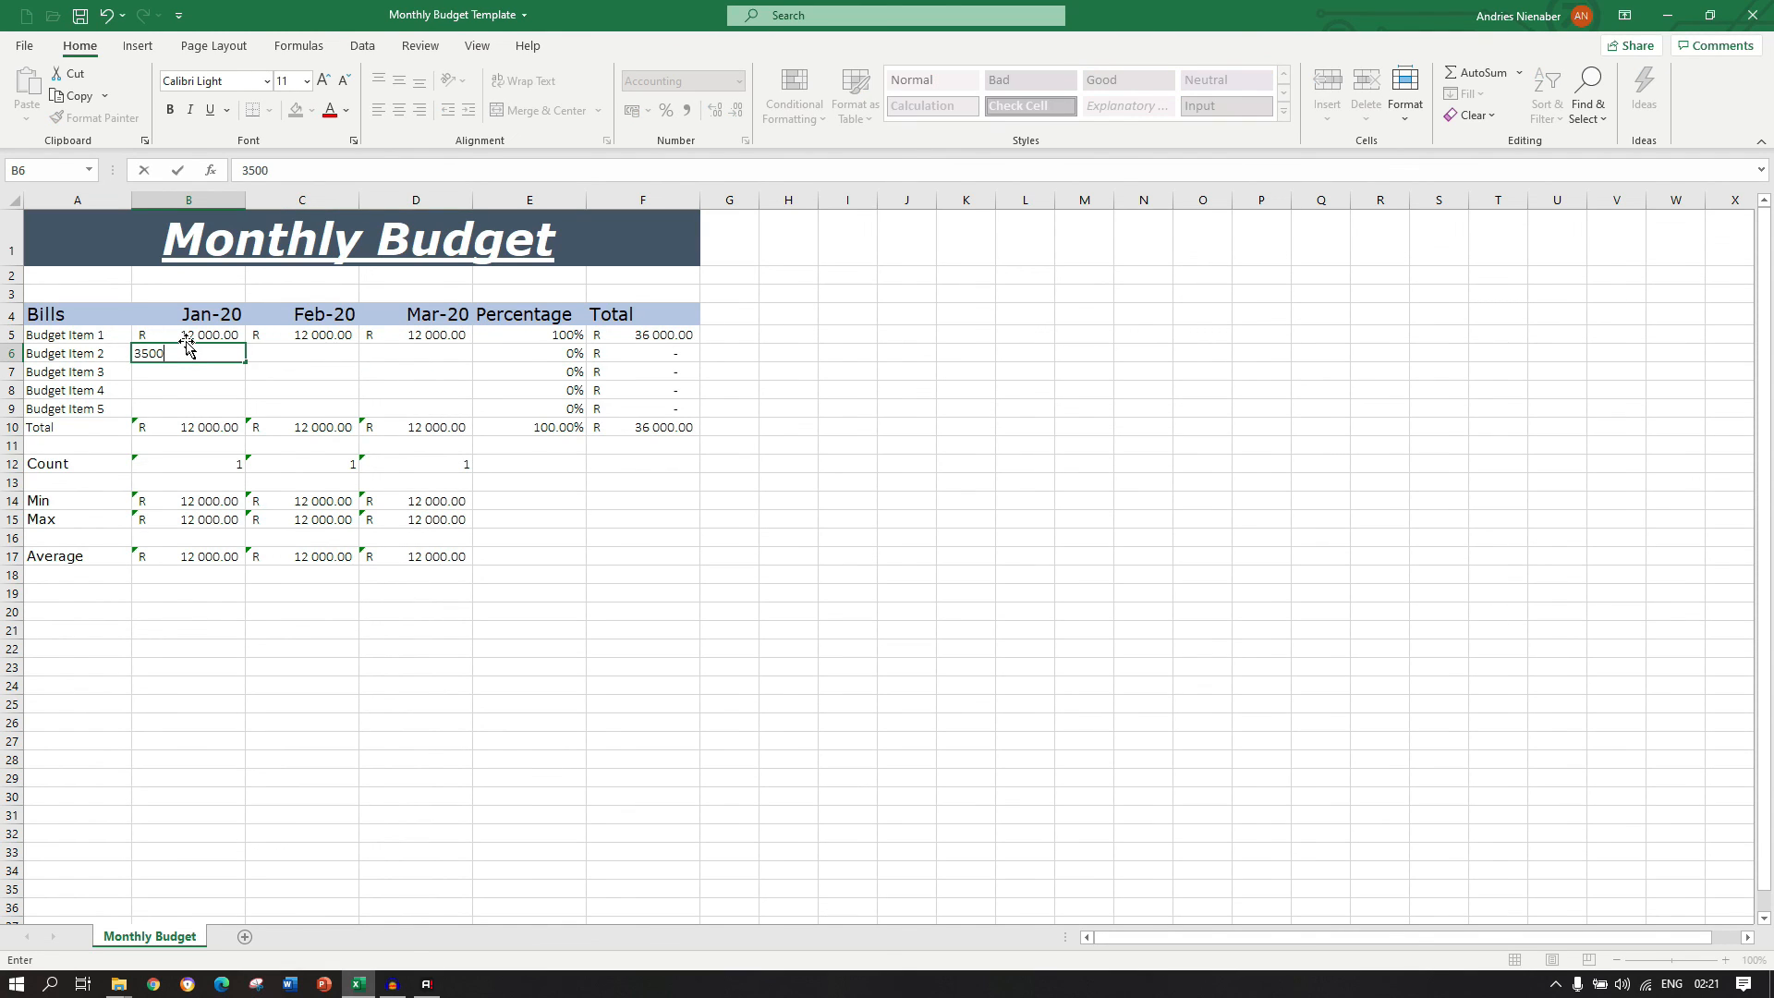
type("0")
key("Return")
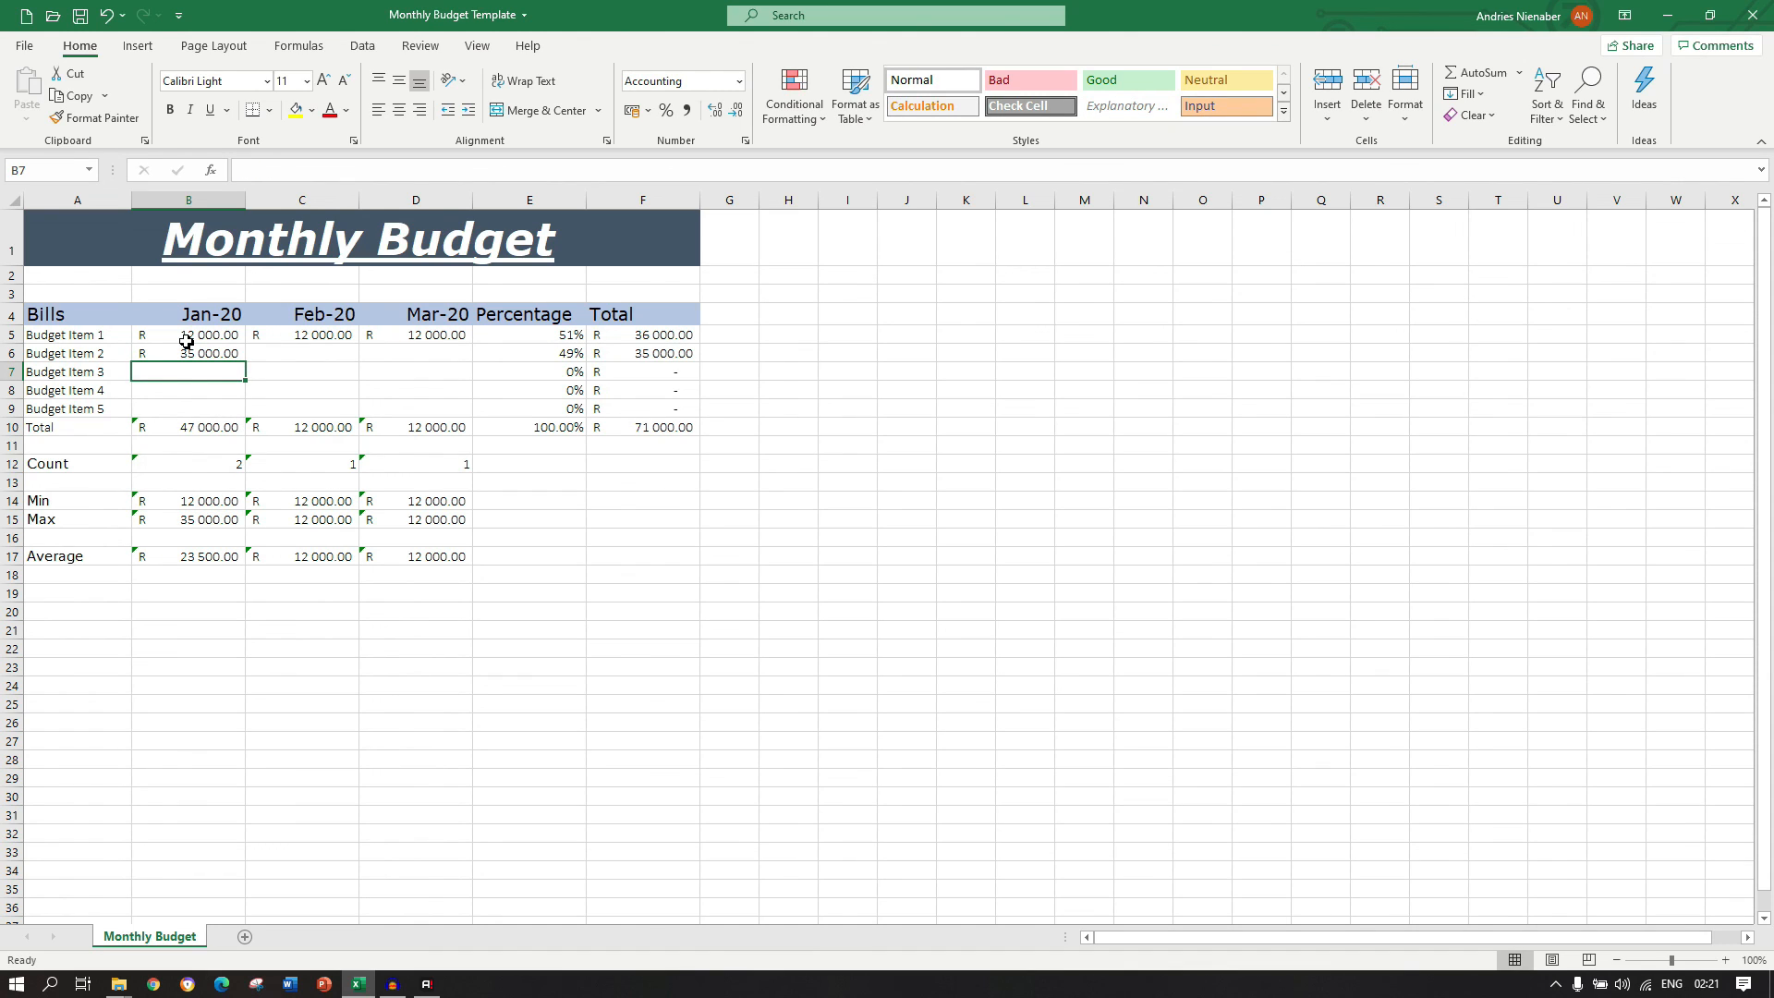